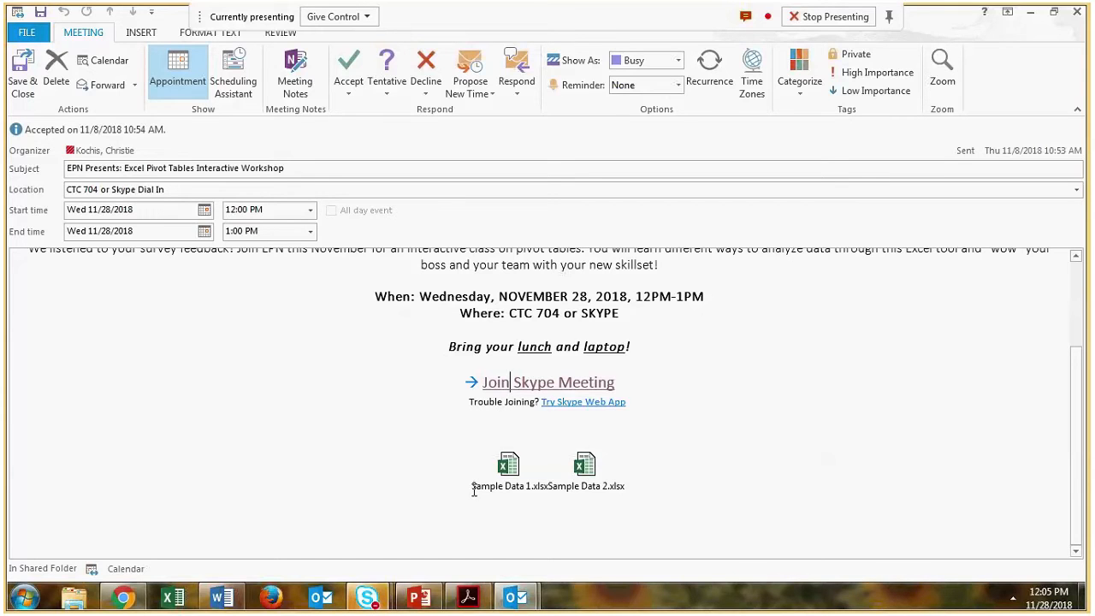
- Switch to the Excel Pivot Tables Skype meeting and choose to present the desktop
mouse_move(396, 603)
left_click(413, 524)
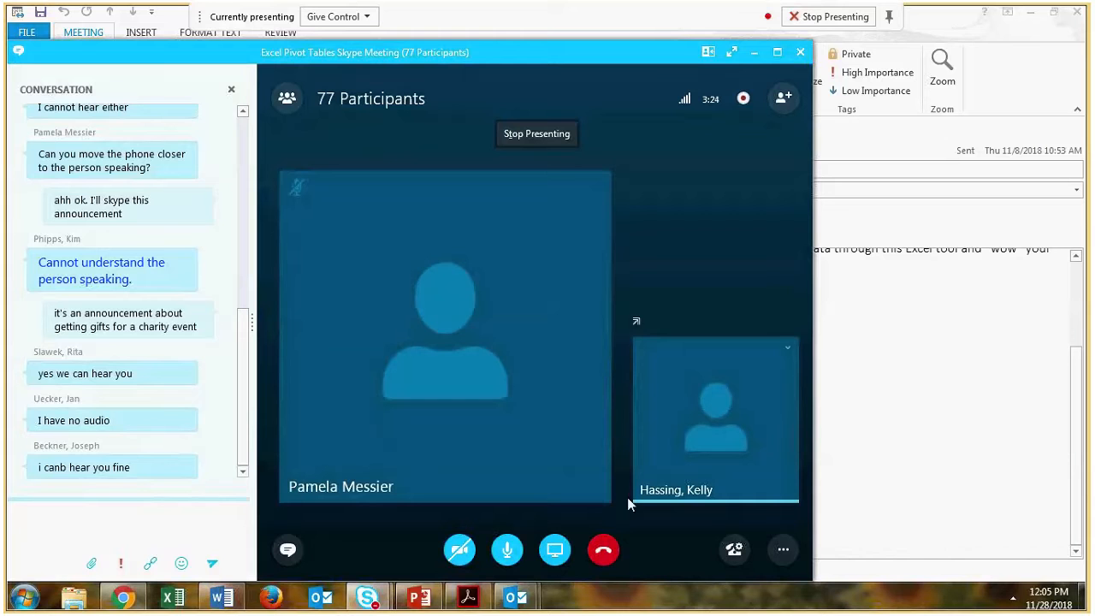
left_click(548, 551)
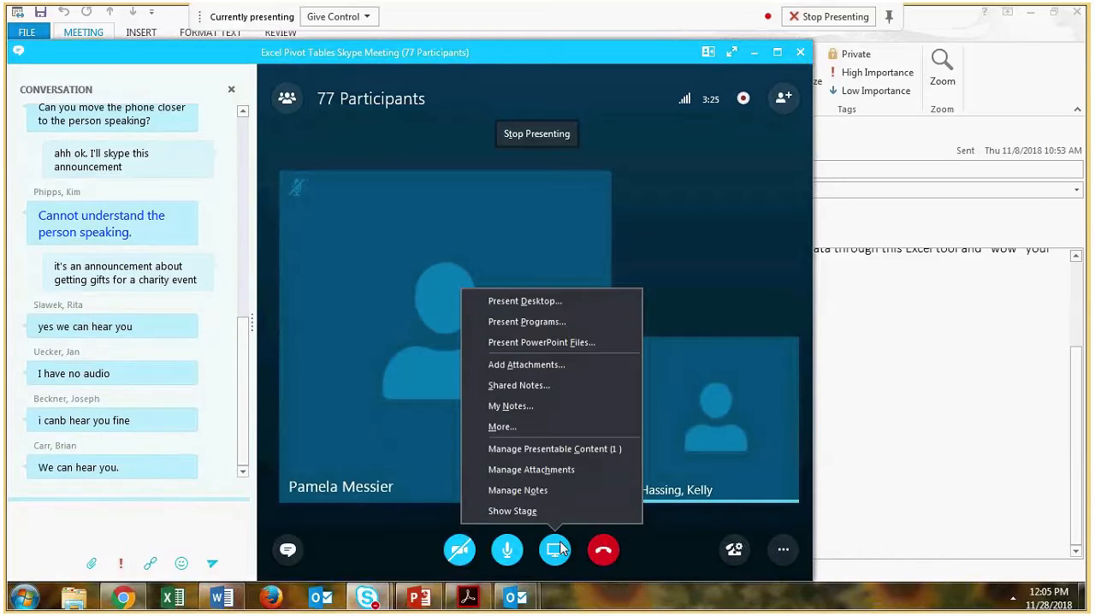
left_click(539, 302)
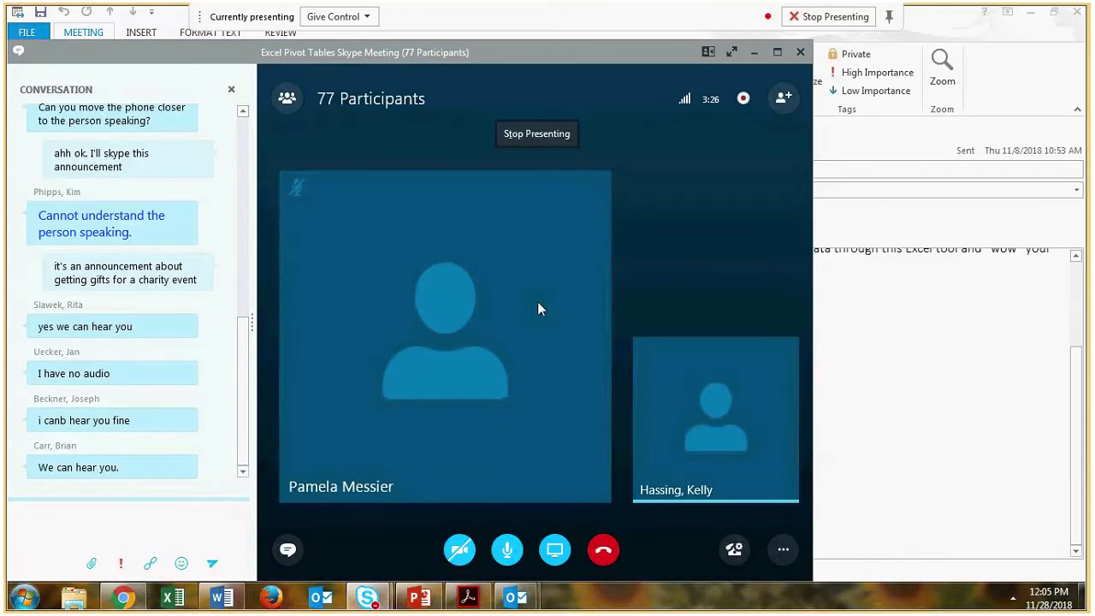
left_click(491, 519)
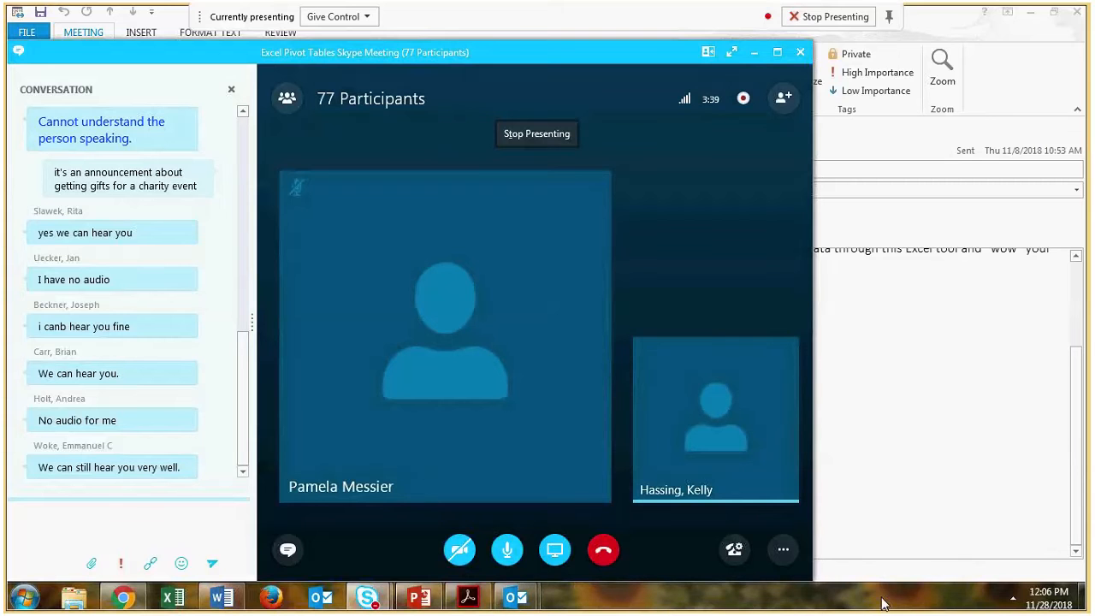
- Set the multiple displays option in the desktop's screen resolution settings to Duplicate these displays and apply it
left_click(1085, 602)
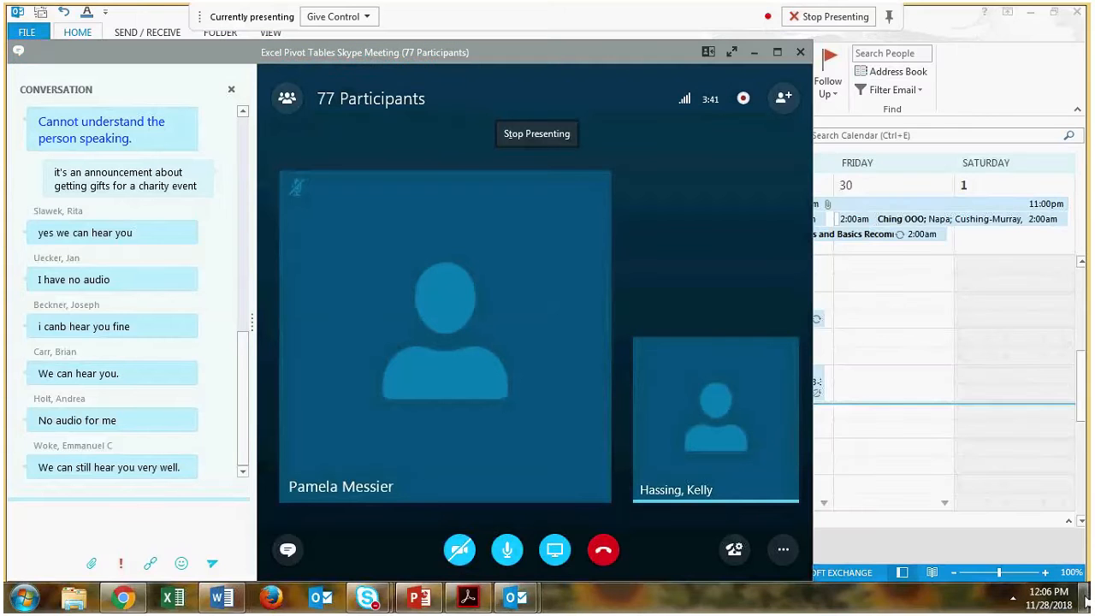
left_click(1085, 602)
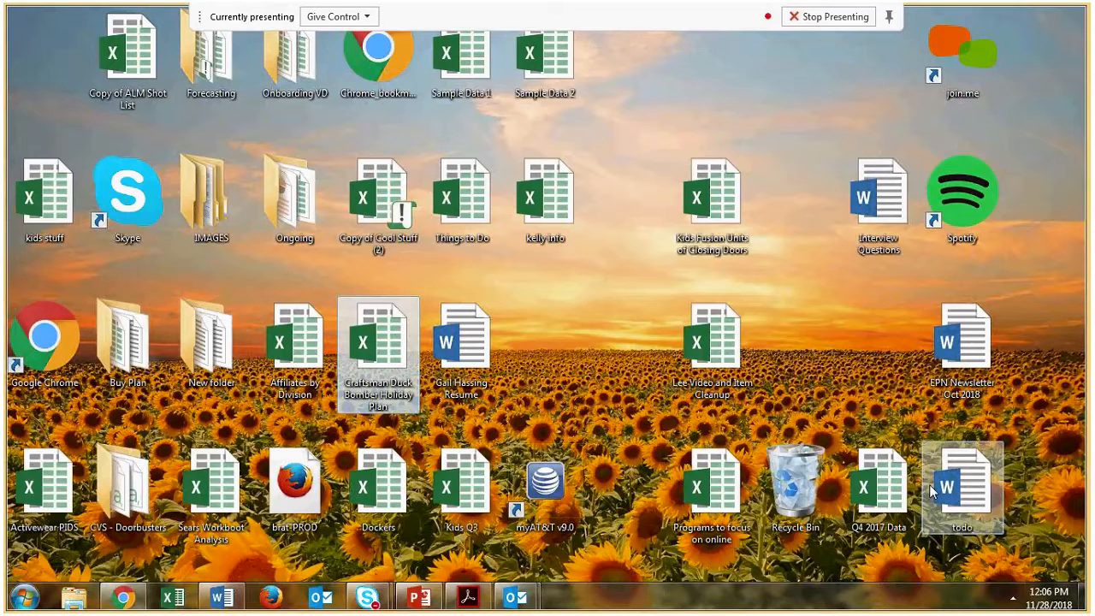
right_click(625, 325)
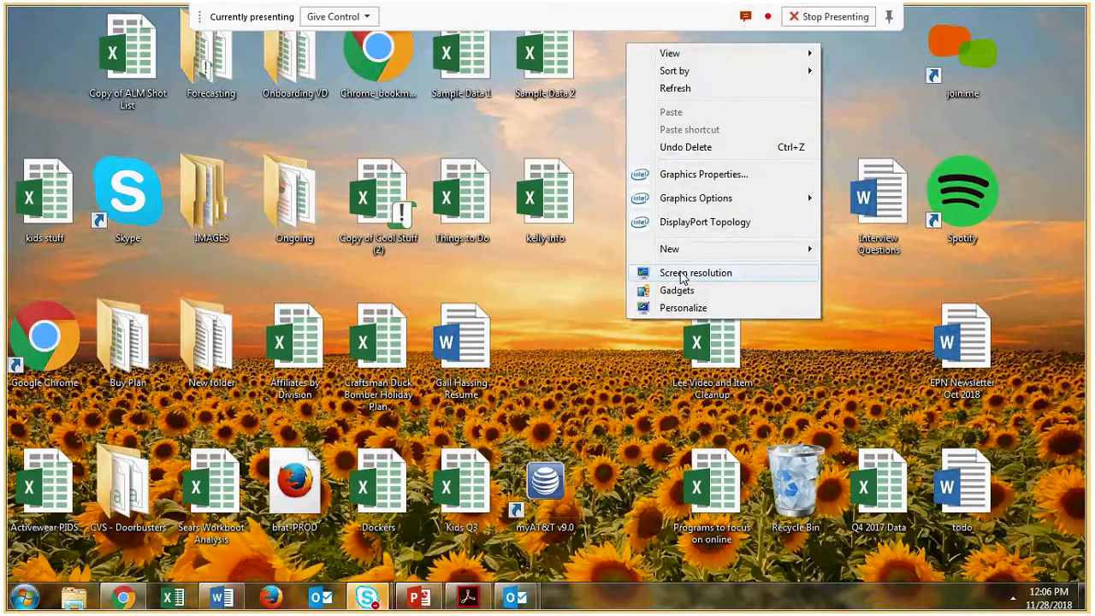
left_click(682, 273)
left_click(252, 207)
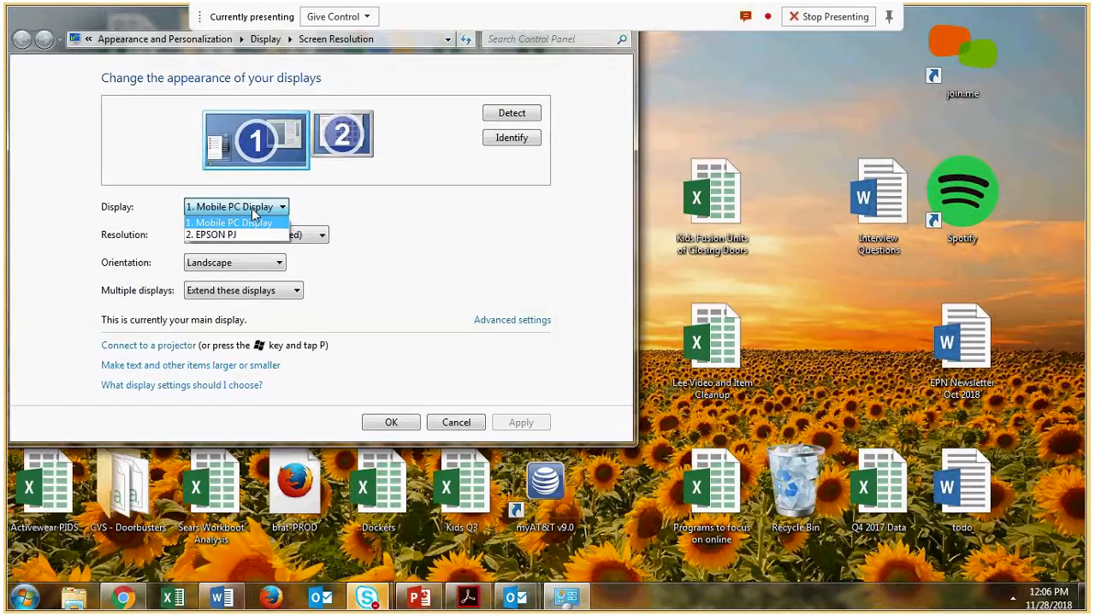
left_click(243, 291)
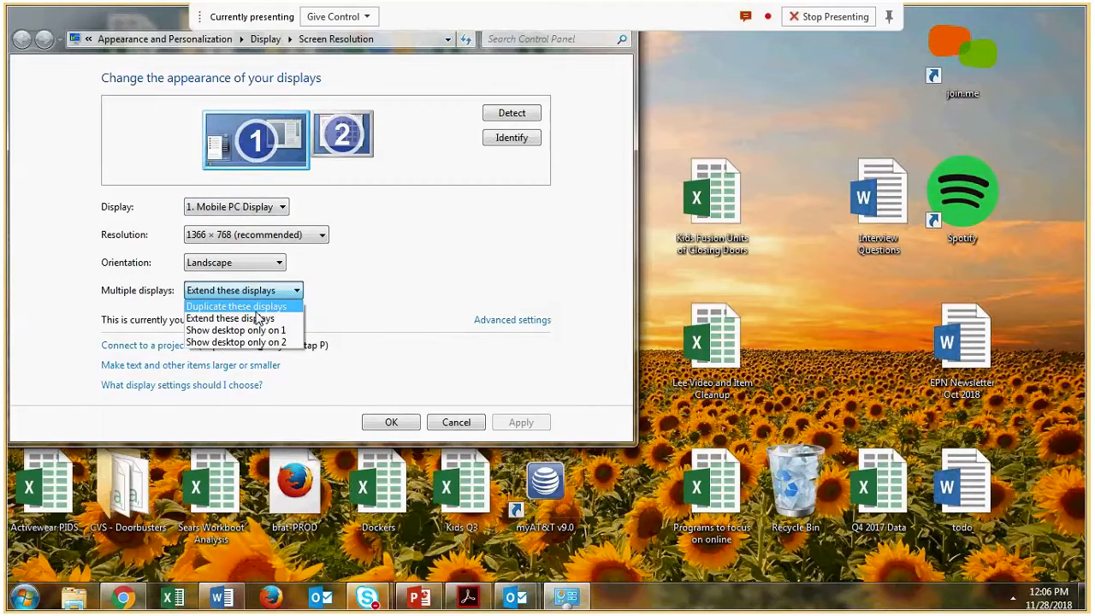
left_click(240, 308)
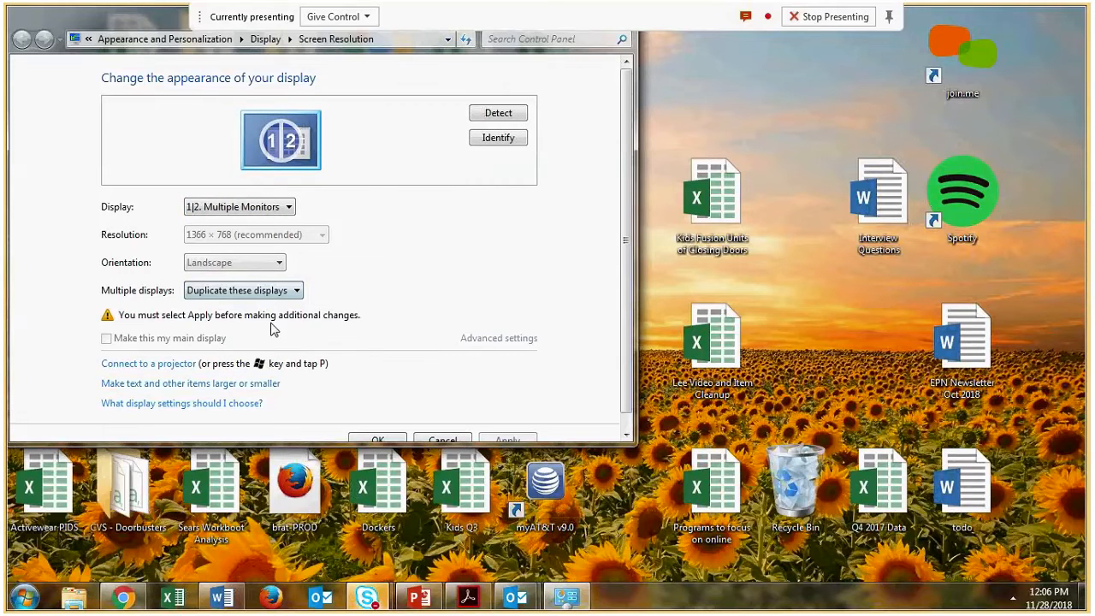
left_click(380, 439)
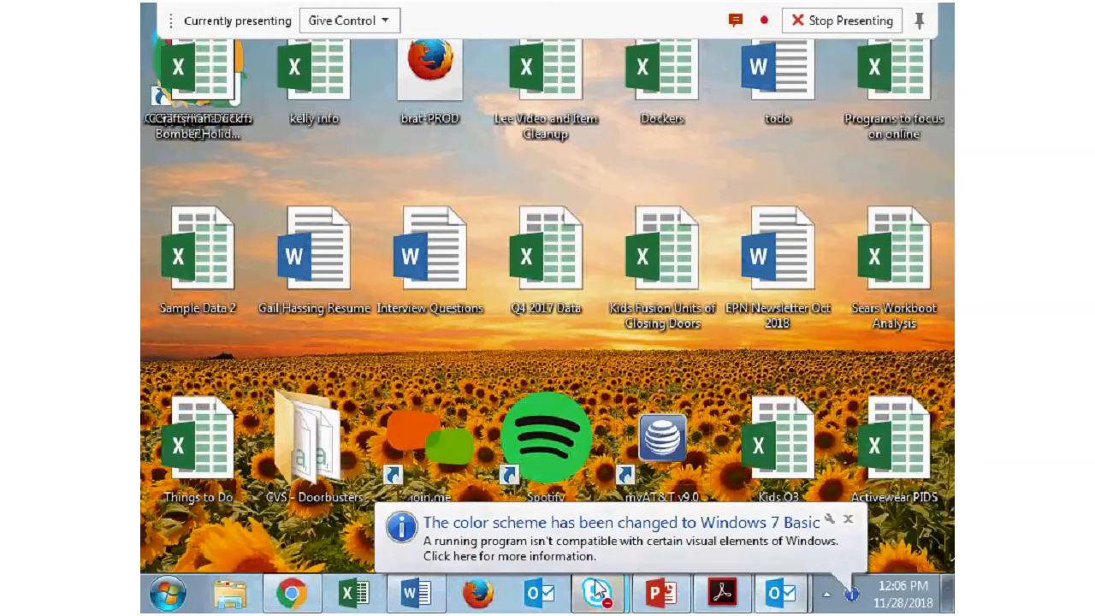
- Open the Sample Data 1.xlsx attachment from the Excel Pivot Tables Interactive Workshop meeting in Outlook
mouse_move(786, 593)
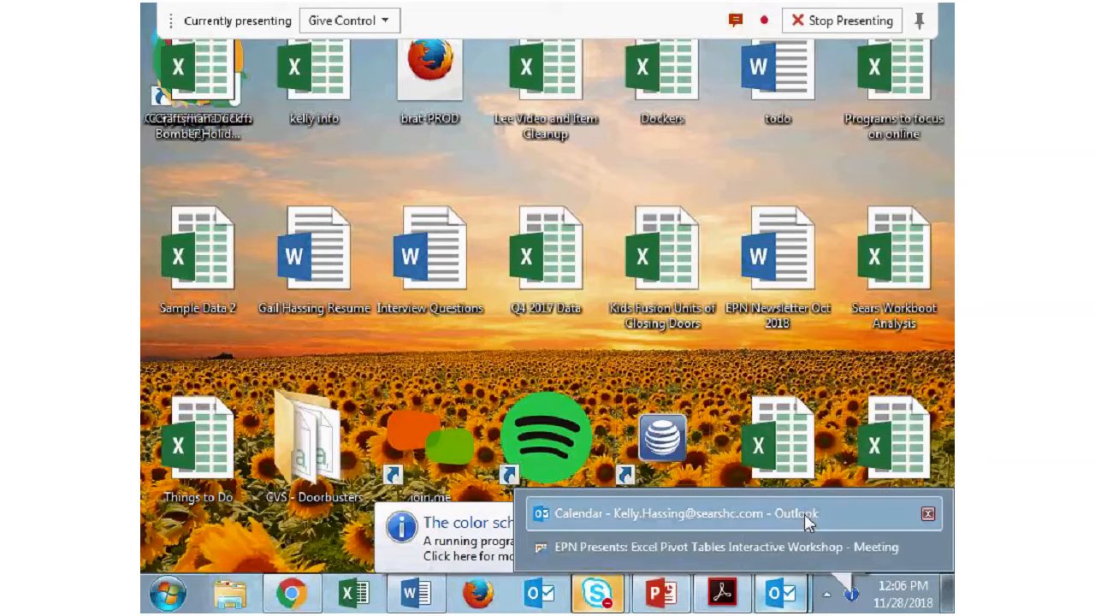
left_click(640, 548)
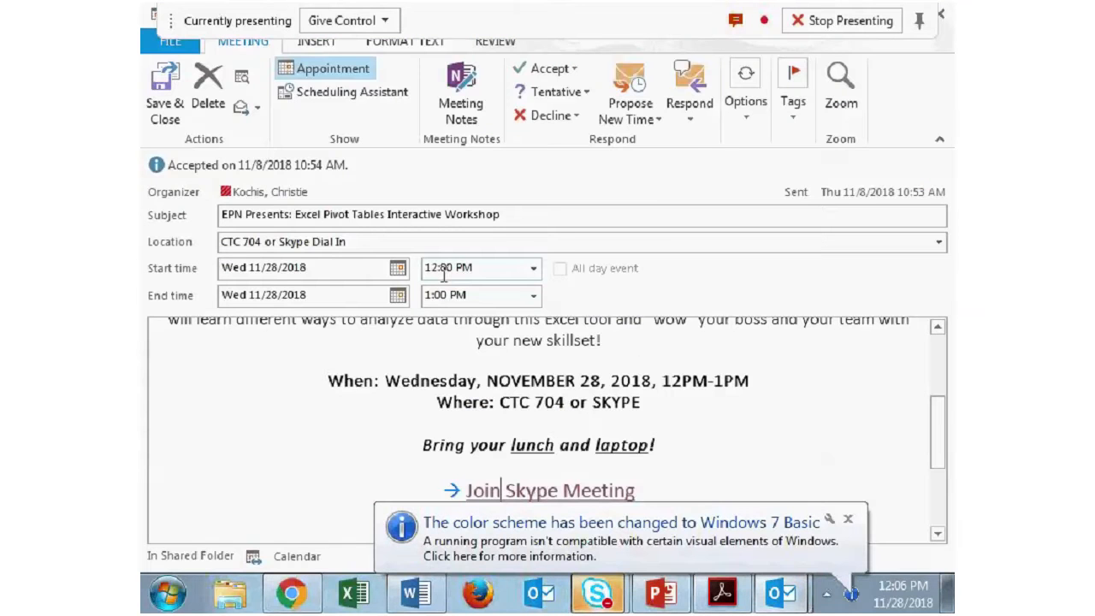
scroll(716, 413, "down", 1)
scroll(734, 385, "up", 3)
scroll(734, 385, "down", 5)
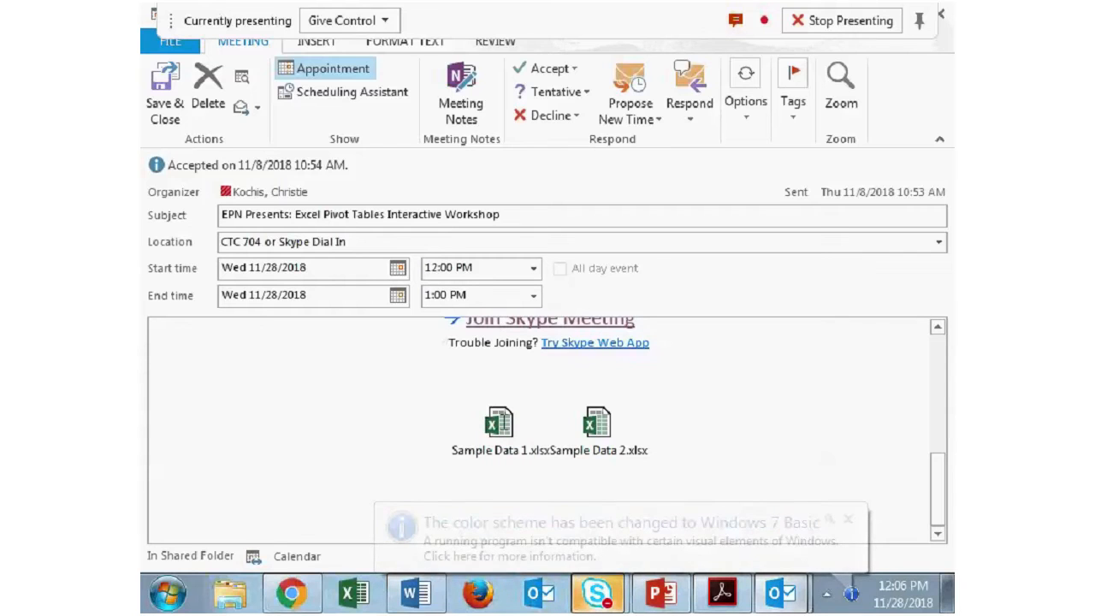
left_click(499, 428)
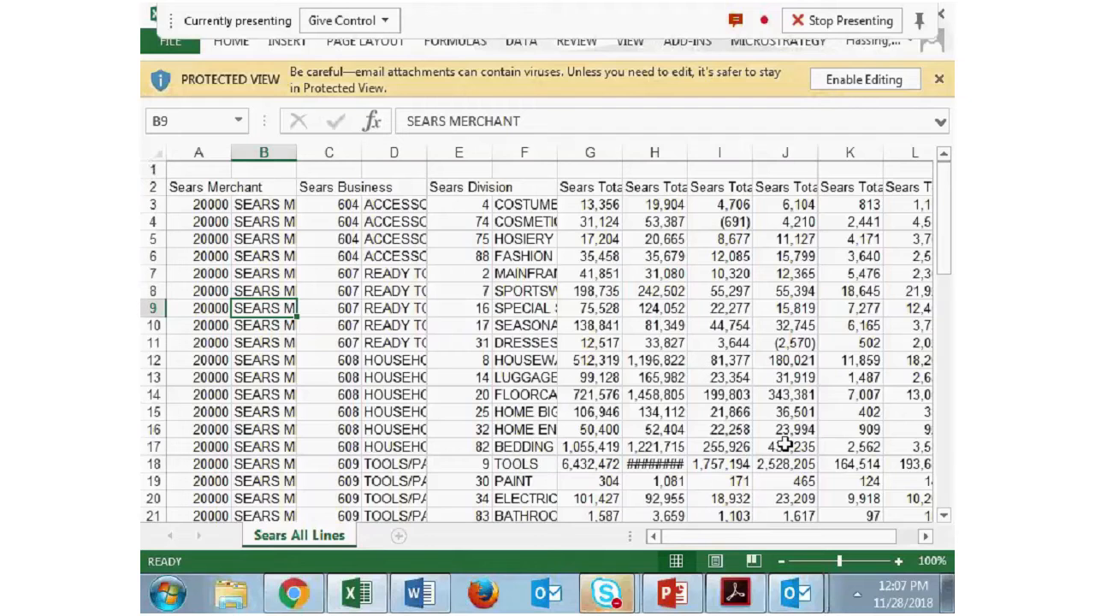
left_click(781, 562)
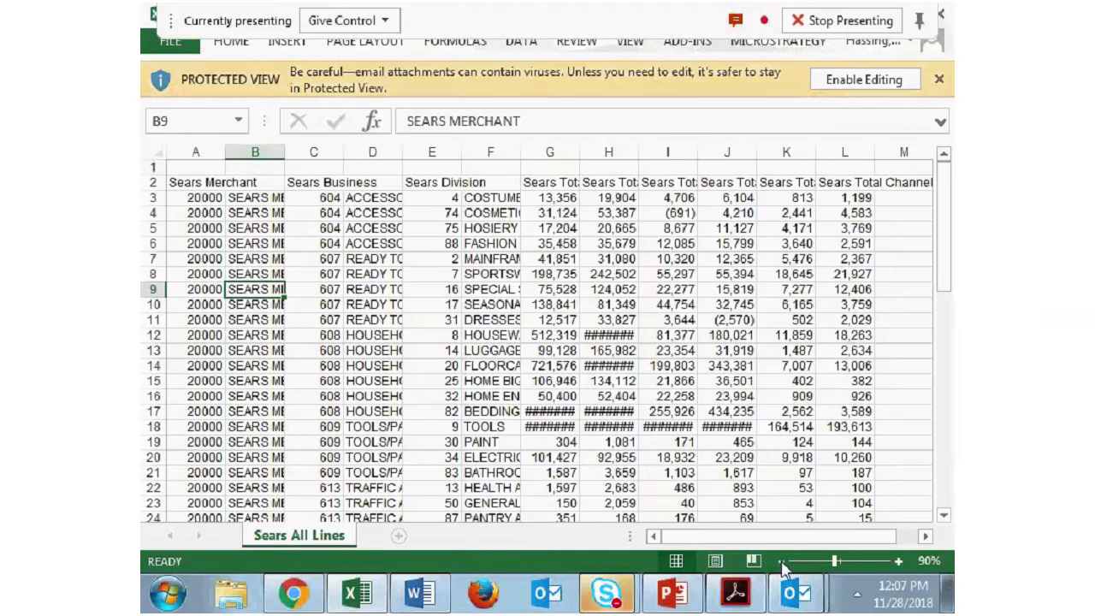
left_click(782, 564)
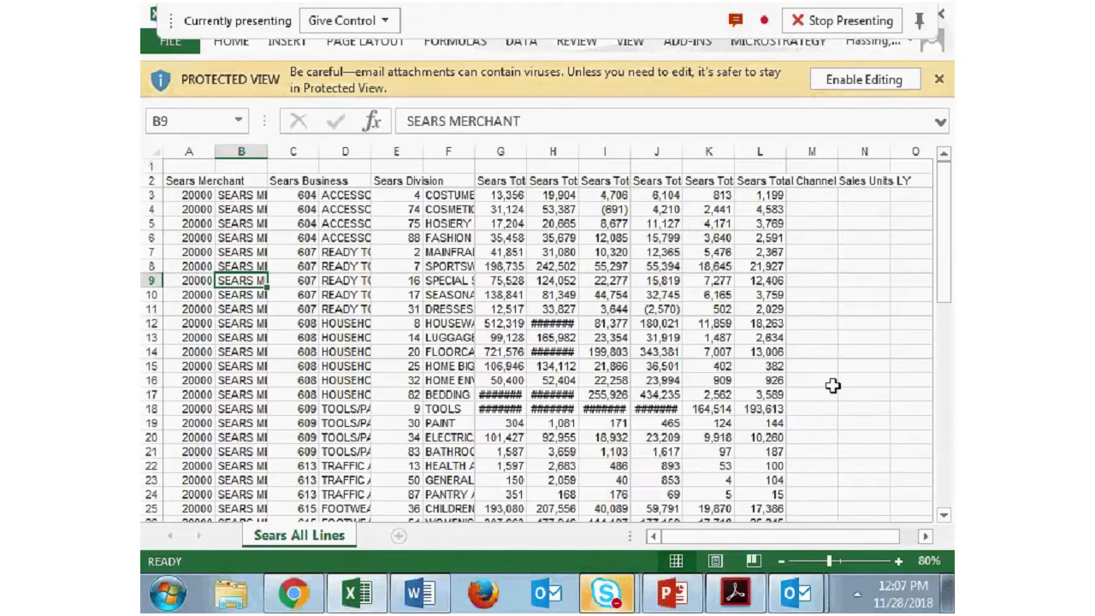
- Review the pivot table rules in the Word outline and examine the Excel sample data for subtotals and blank rows or columns
mouse_move(616, 592)
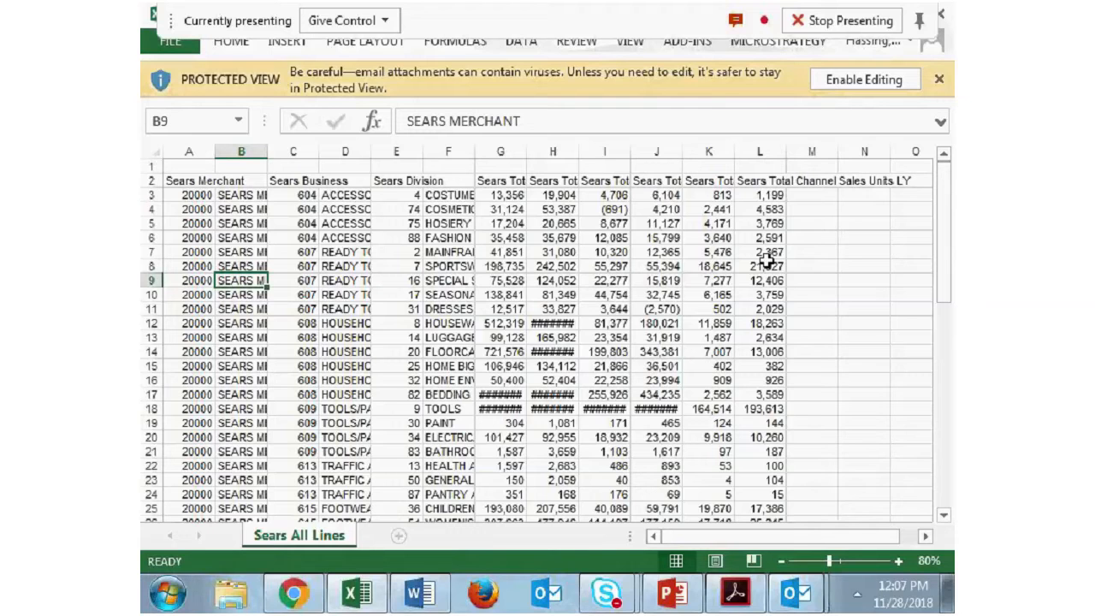
left_click(437, 603)
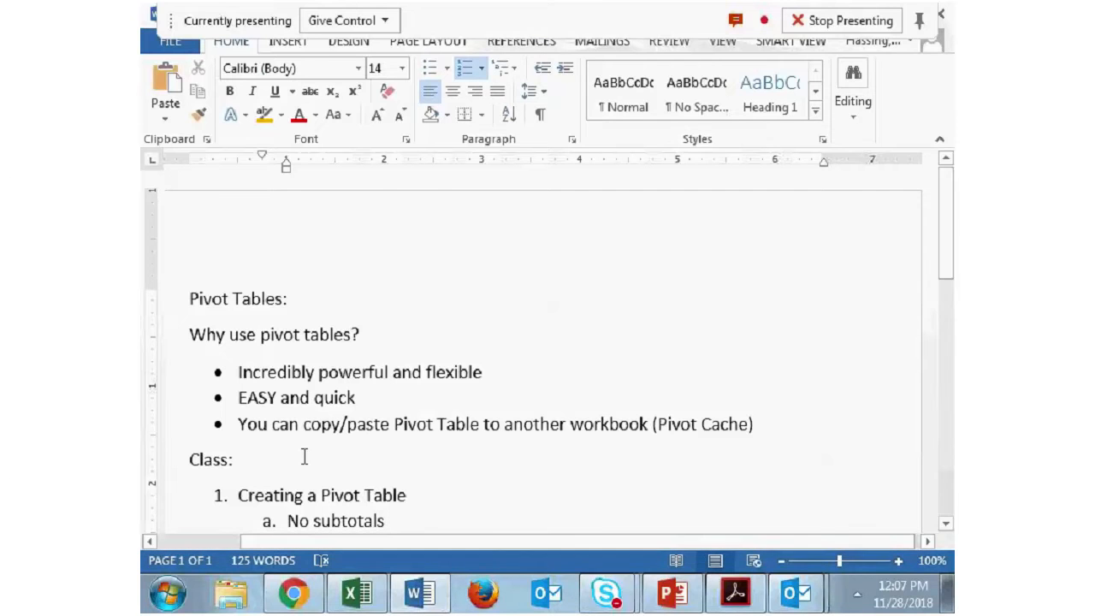
left_click(357, 596)
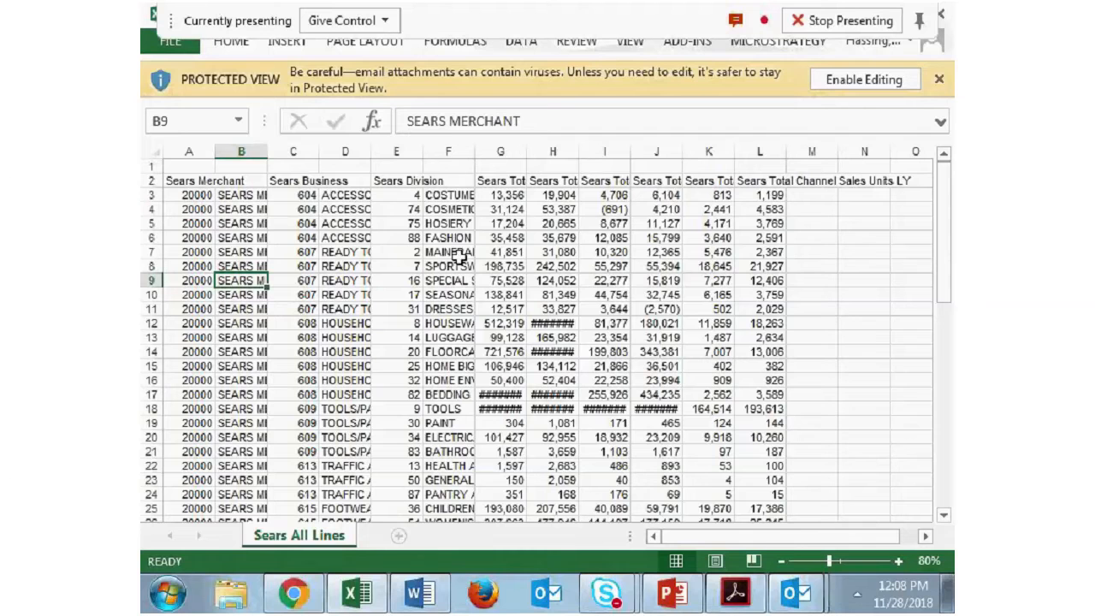
left_click(191, 181)
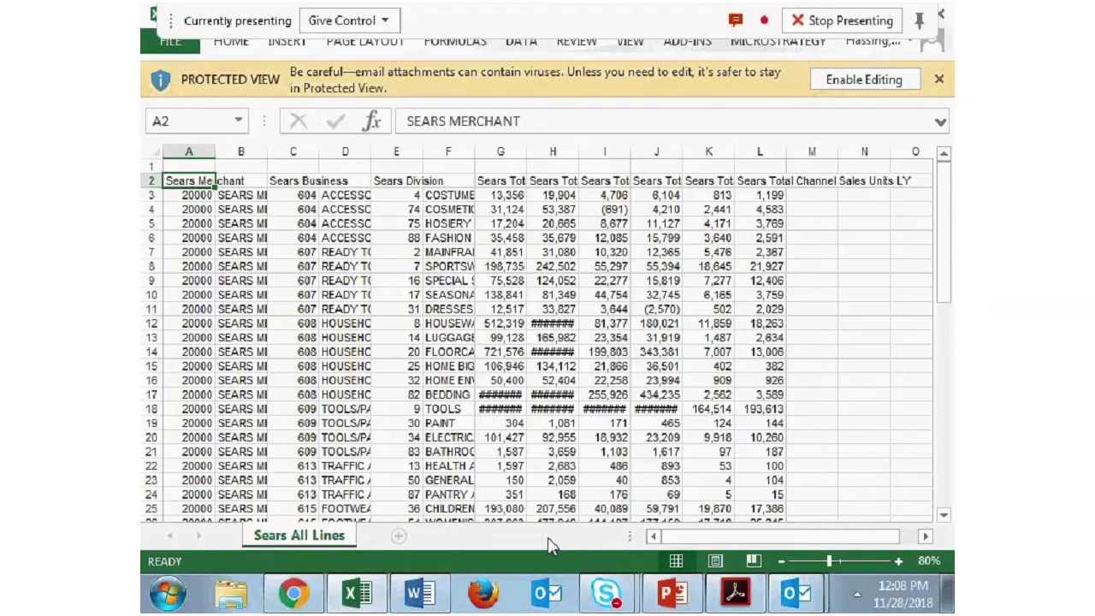
key("alt+Tab")
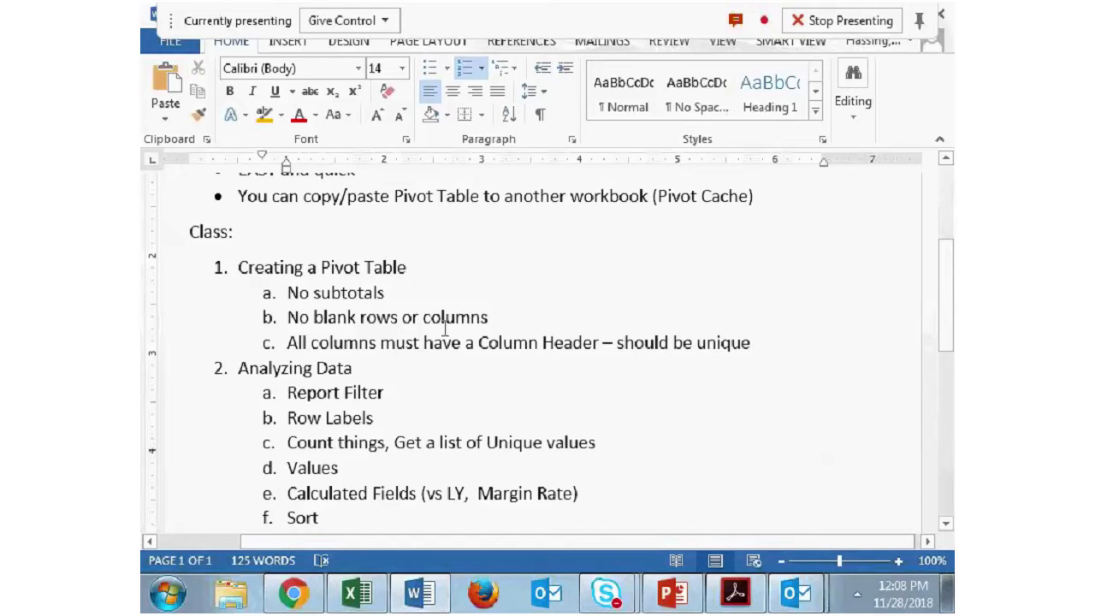
left_click(354, 593)
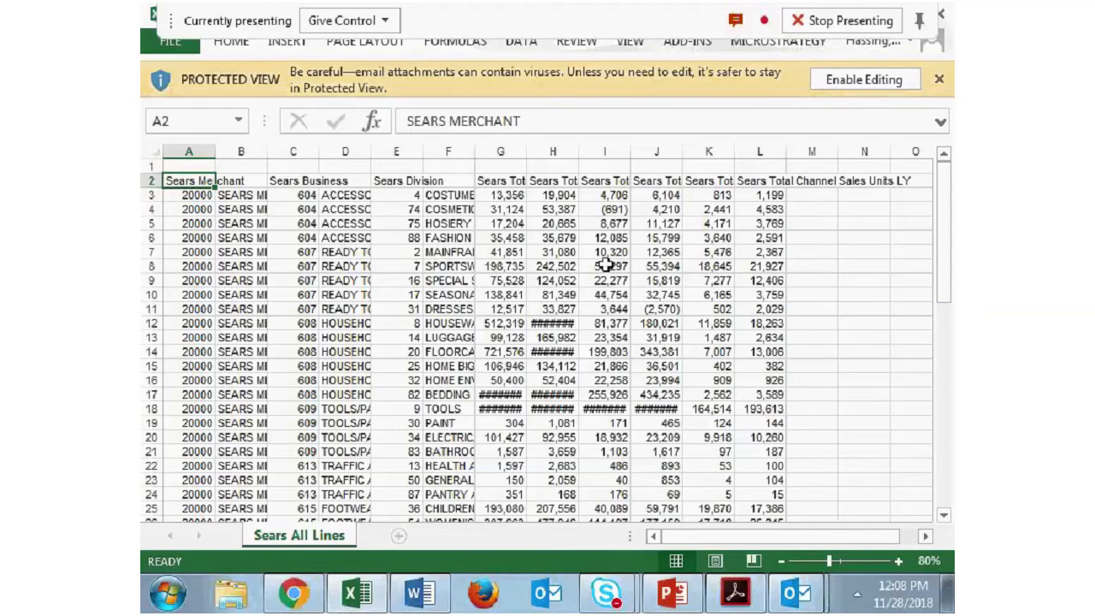
scroll(612, 273, "down", 6)
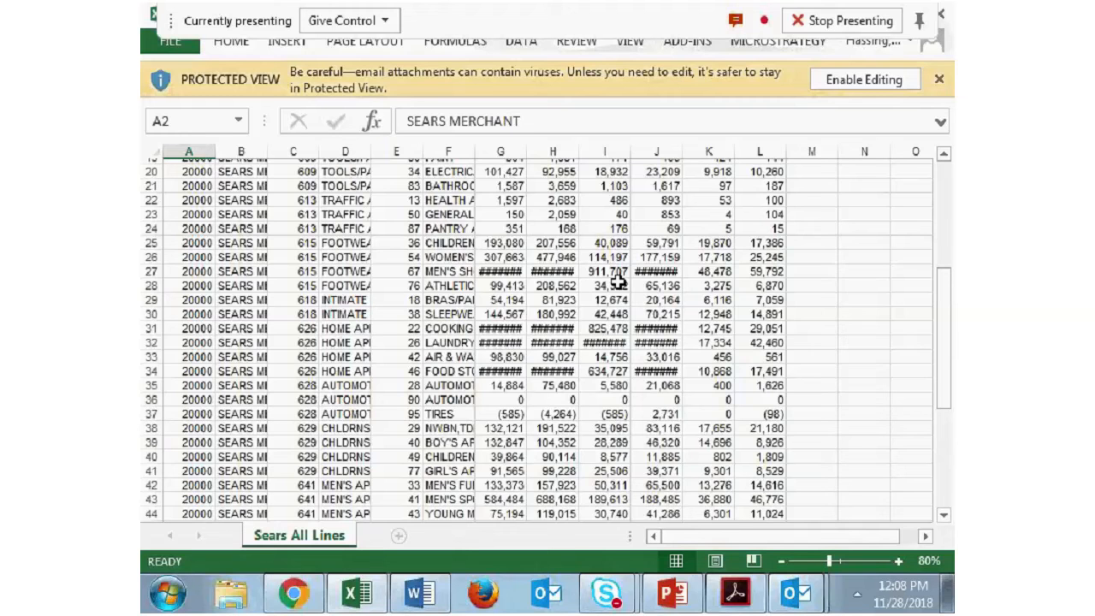
scroll(618, 282, "up", 6)
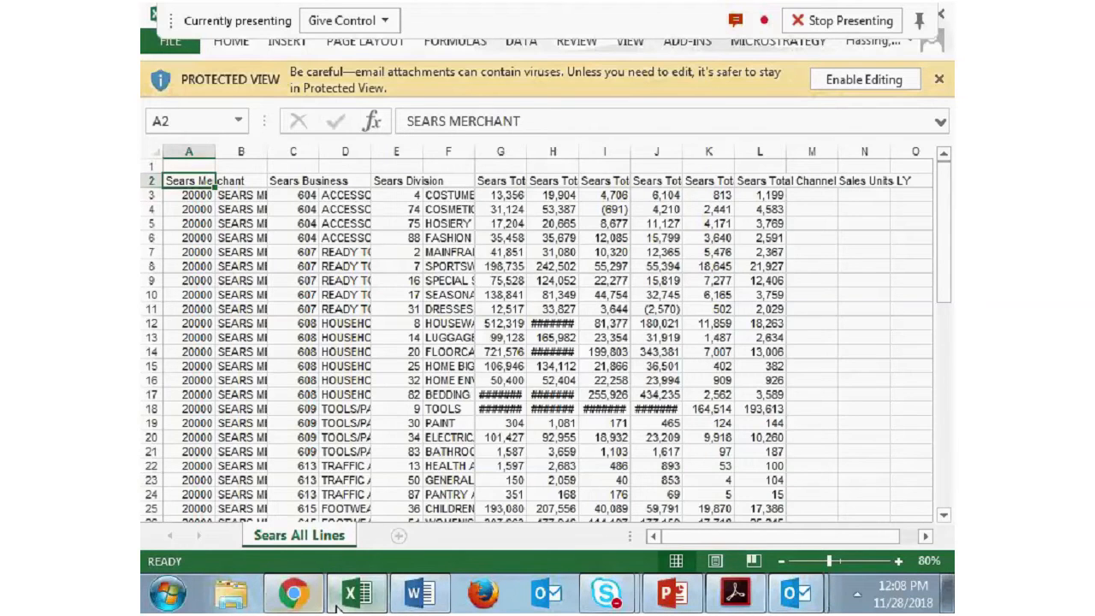
- Highlight the unique column header rule in the Word outline and check the row 2 headers in the Excel sample data against it
left_click(419, 592)
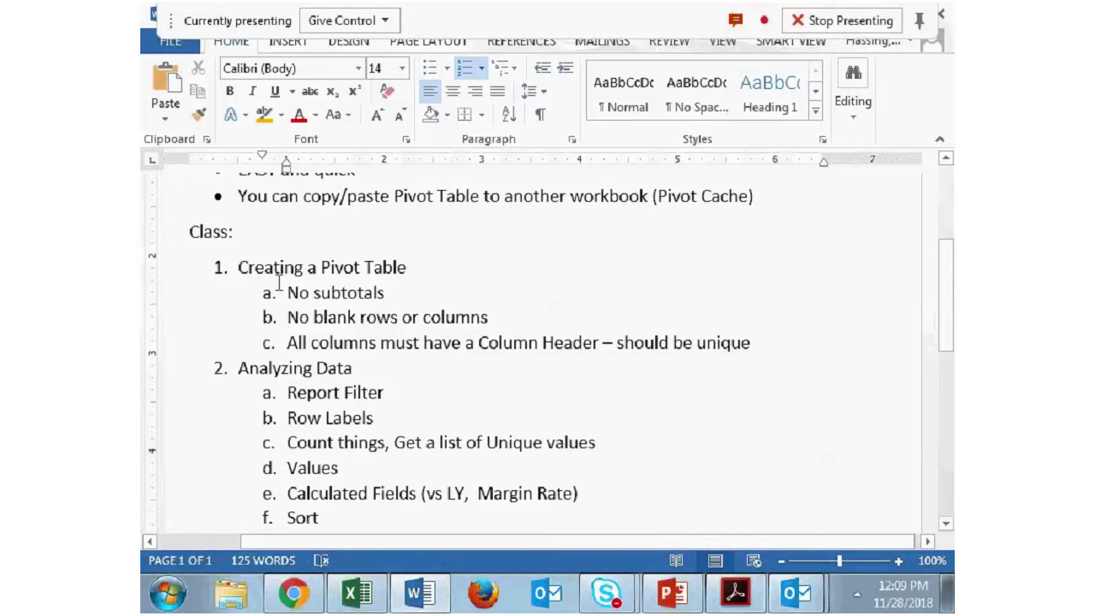
left_click_drag(759, 341, 287, 342)
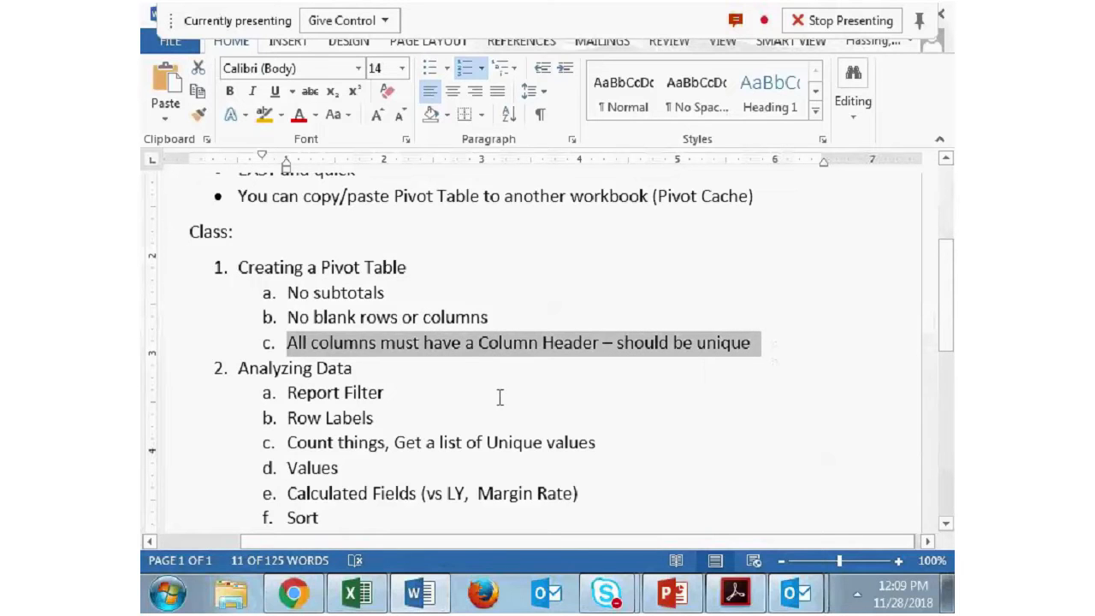
left_click(355, 593)
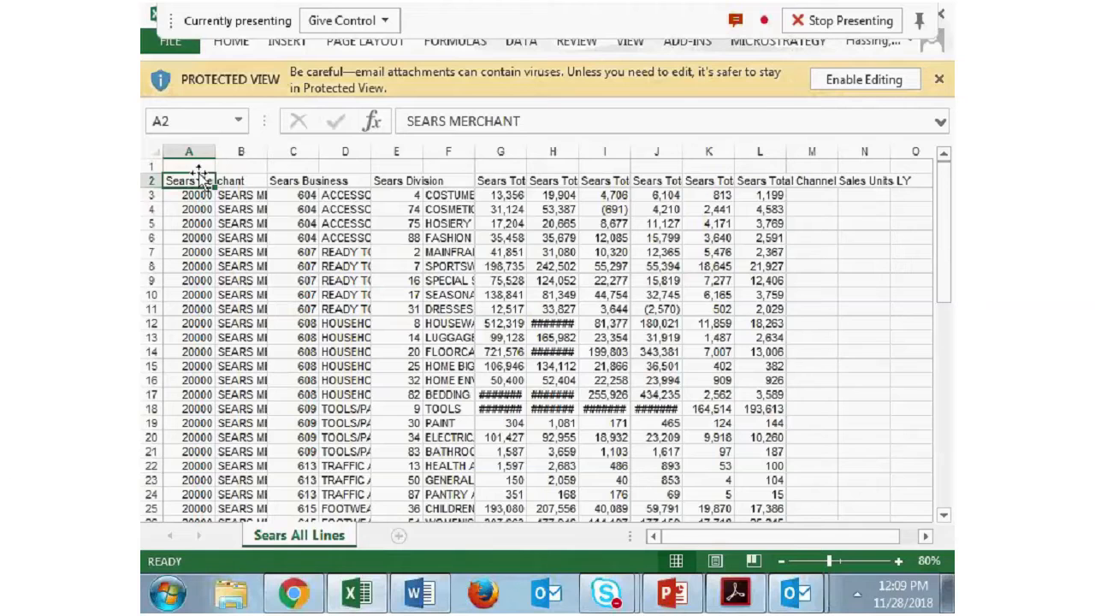
key("Right")
key("Right")
key("Right")
key("Right")
key("Right")
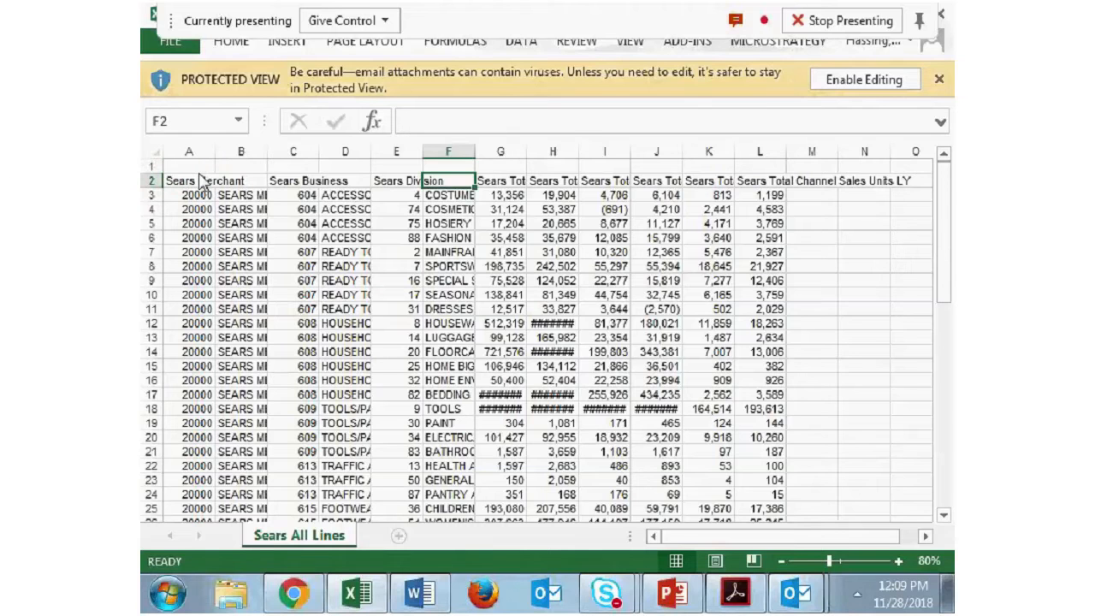
key("Right")
key("Right")
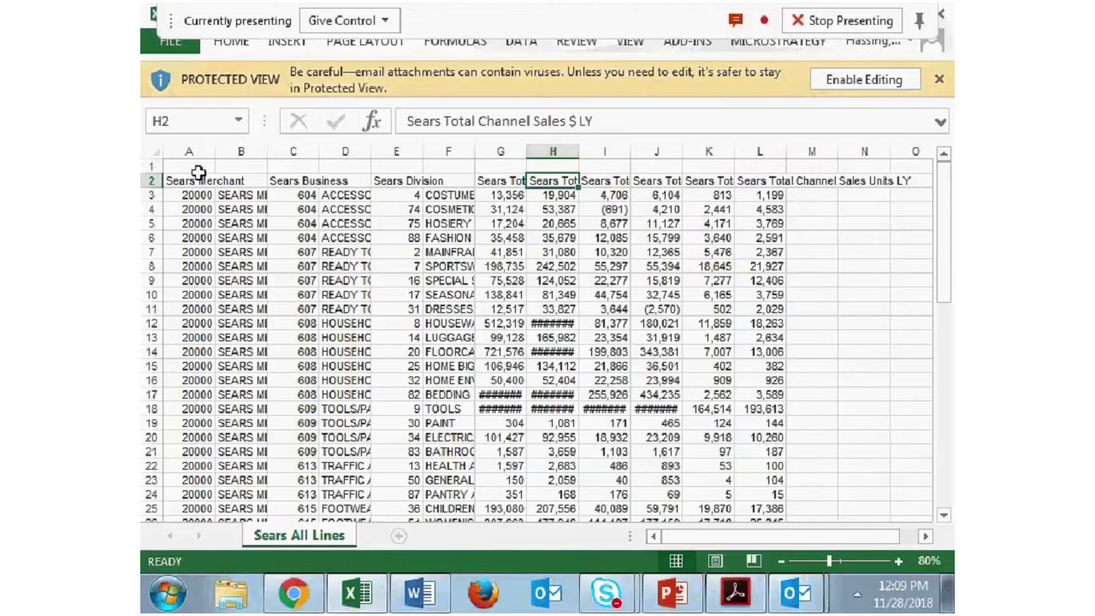
key("Left")
key("Left")
key("Left")
key("Left")
key("Left")
key("Left")
key("Left")
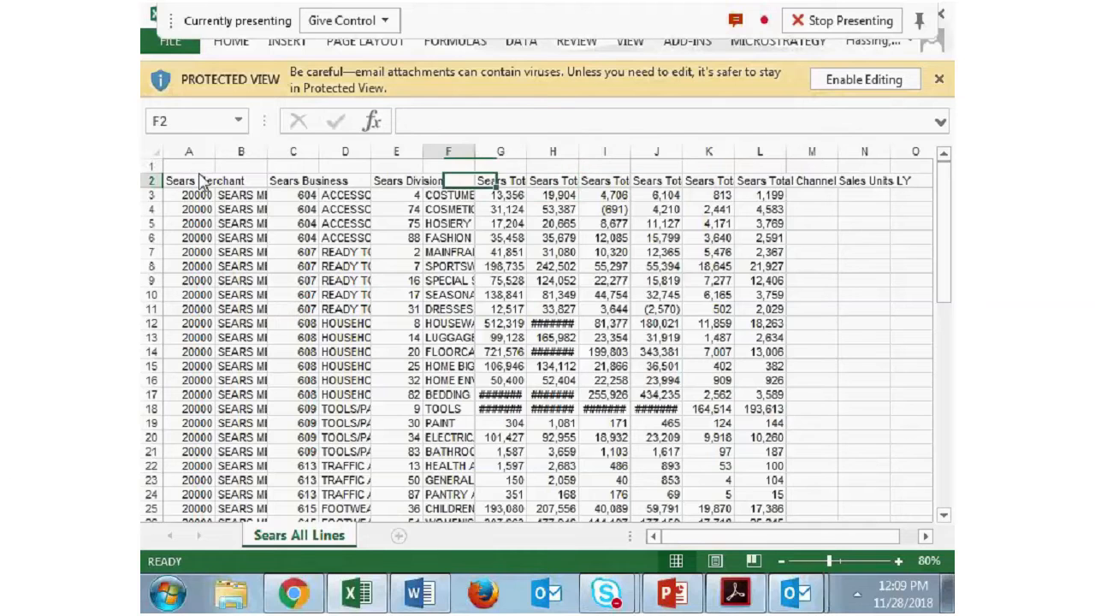
- Enable editing of the workbook and enter Merchant as the column header in cell B2
key("Right")
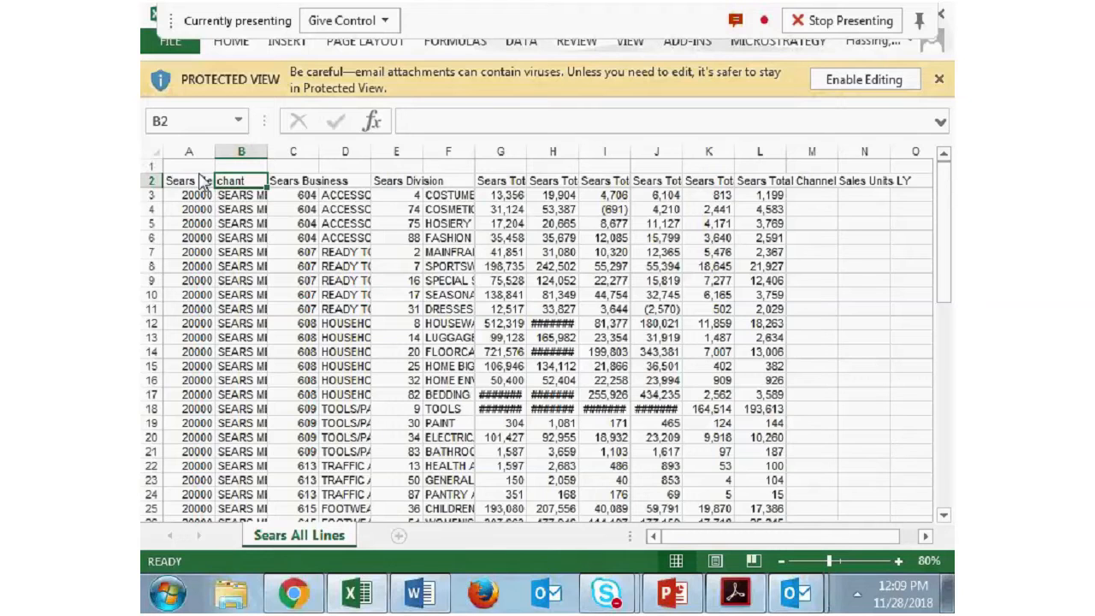
left_click(861, 79)
type("M")
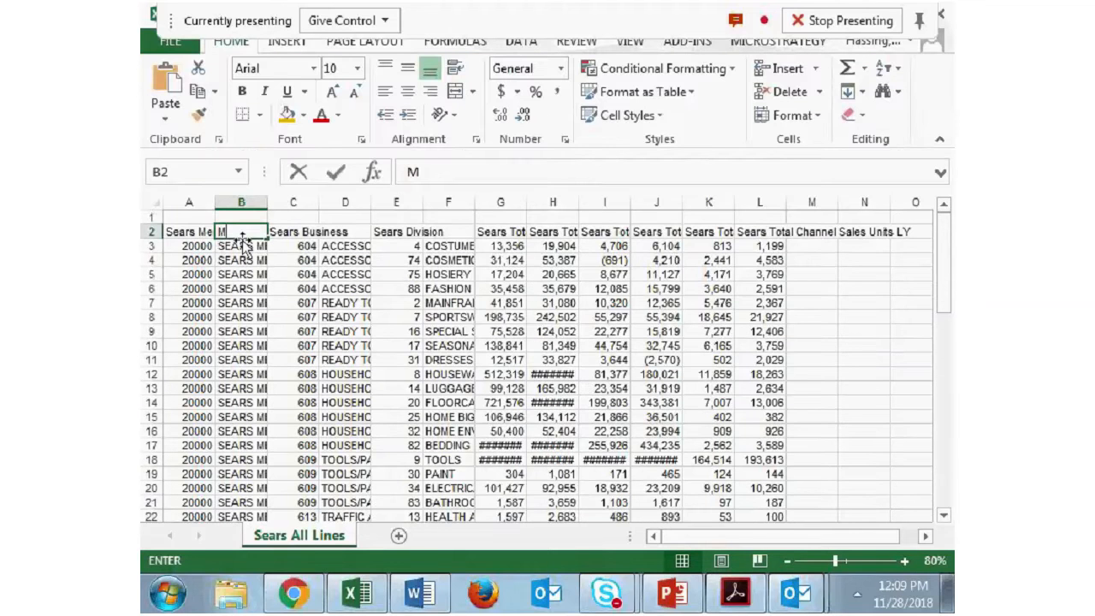
type("erchanrt")
key("BackSpace")
key("BackSpace")
type("t")
key("Tab")
key("Tab")
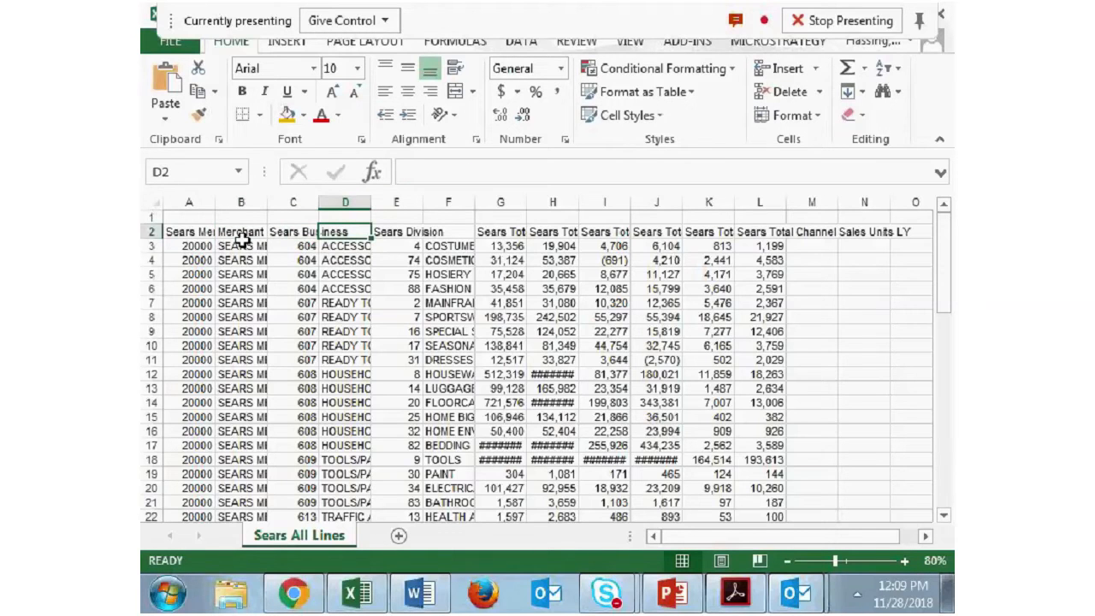
- Commit the B2 header and enter Business as the column header in cell D2
type("Sears busin")
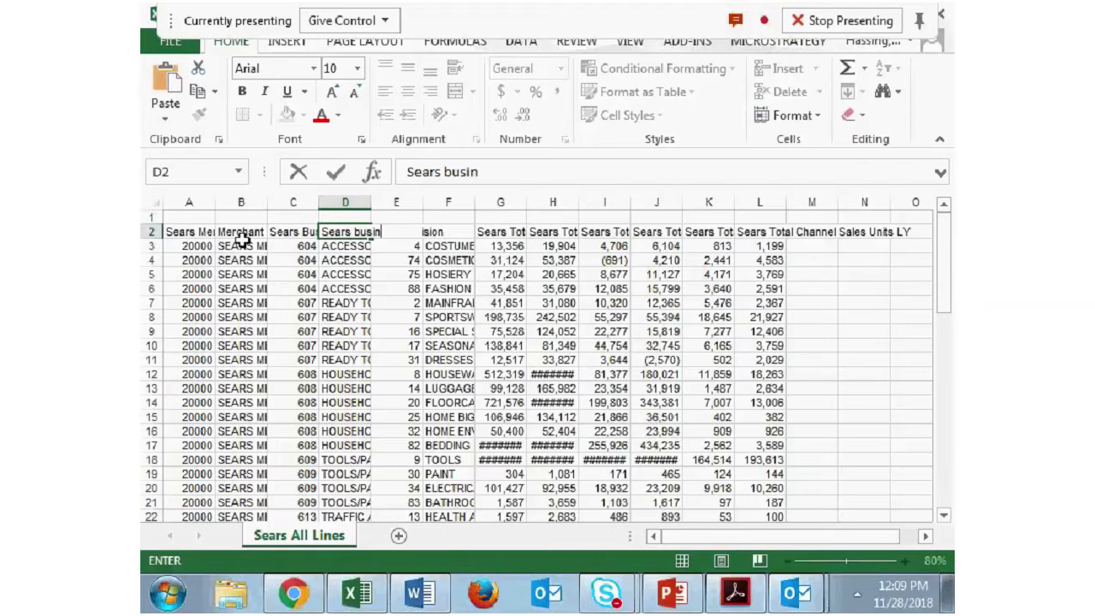
key("BackSpace")
key("BackSpace")
key("BackSpace")
key("BackSpace")
key("BackSpace")
key("BackSpace")
key("BackSpace")
key("BackSpace")
key("BackSpace")
key("BackSpace")
key("BackSpace")
type("Business")
key("Tab")
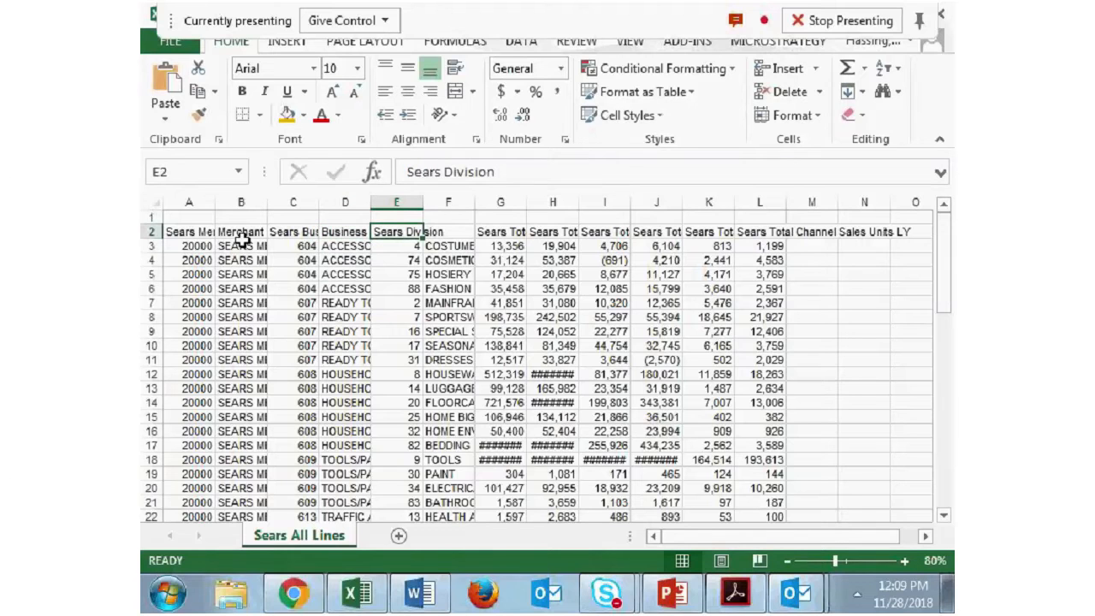
- Enter Div Name as the column header in cell F2
key("Tab")
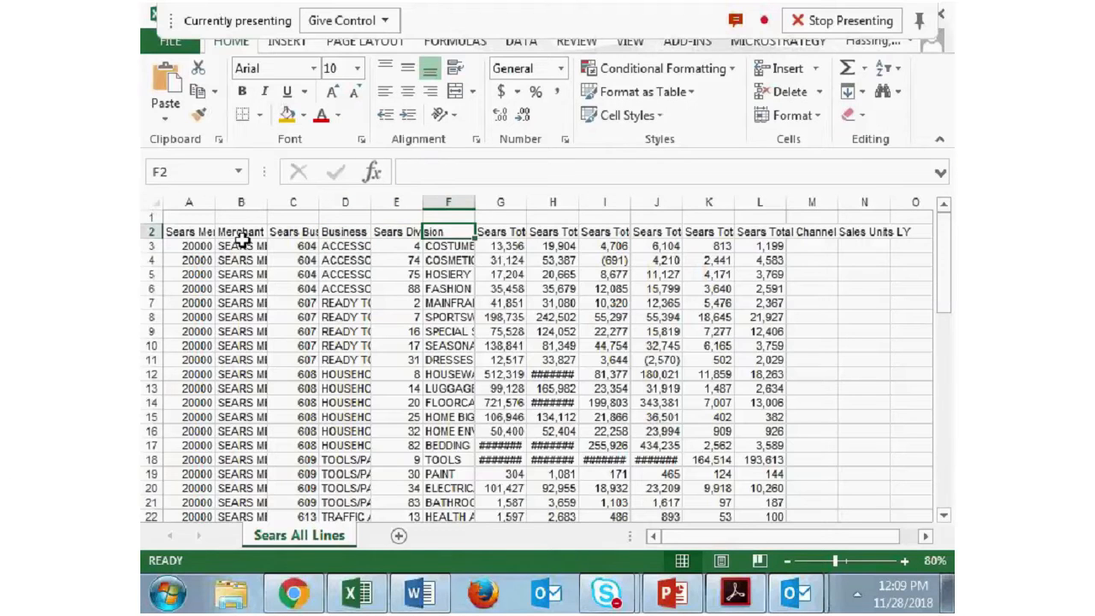
type("Div Name")
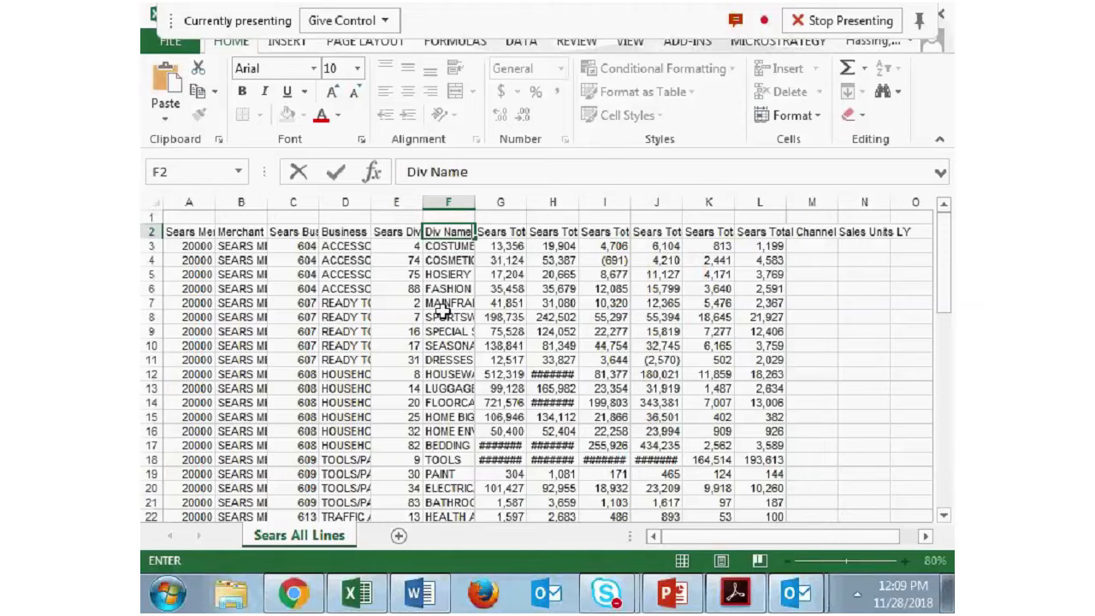
key("Right")
key("Right")
key("Right")
key("Right")
key("Right")
key("Right")
- Go through the row 2 column headers, starting from Sears Merchant in A2, to check that each one is unique
key("Left")
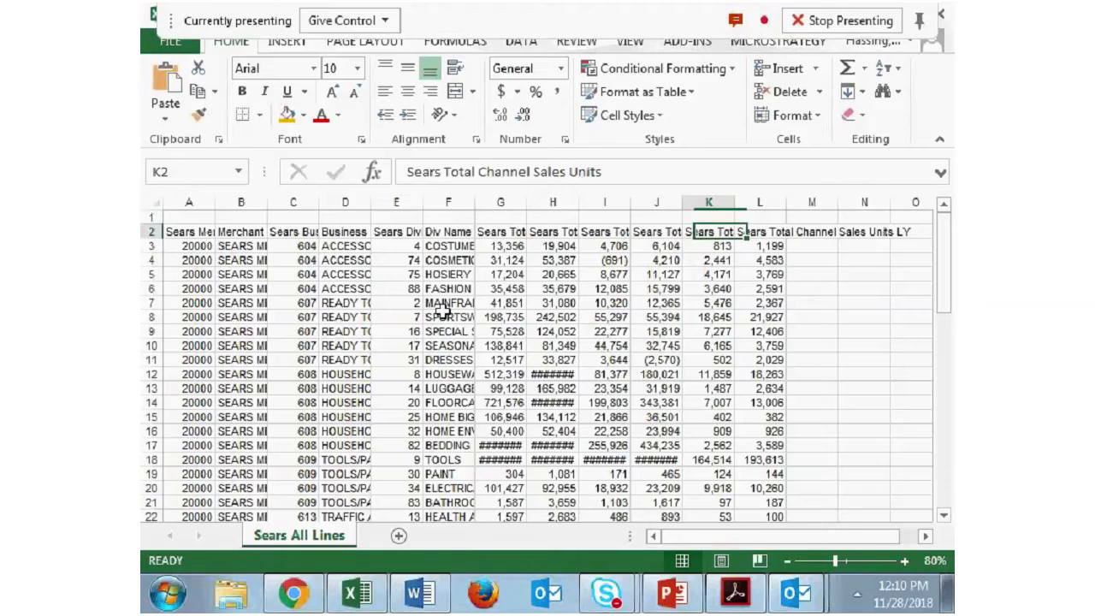
key("Home")
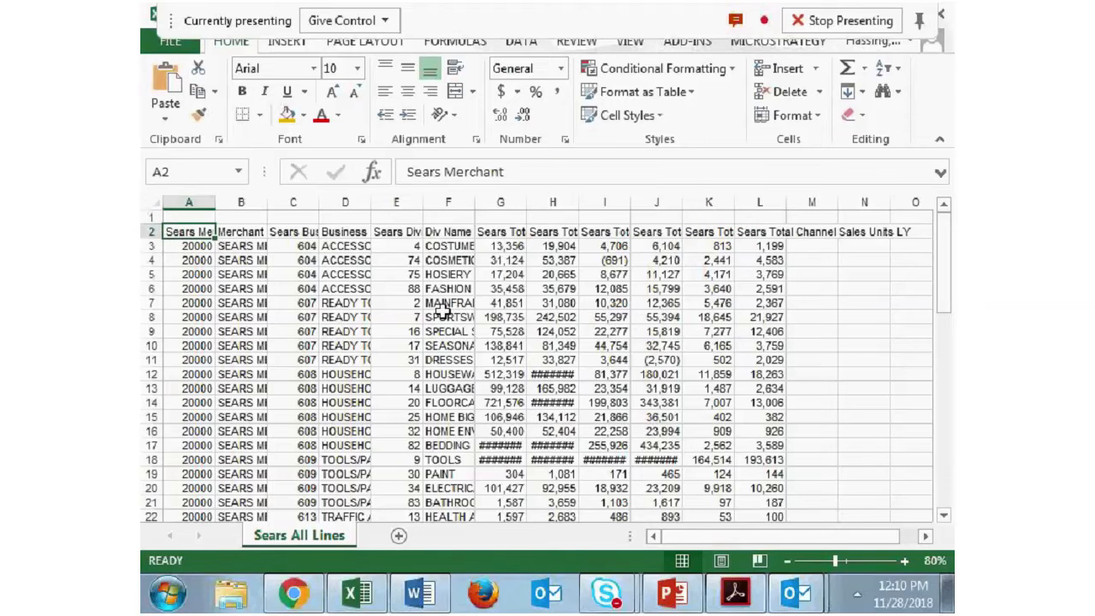
key("Right")
key("Right")
key("Right")
key("Right")
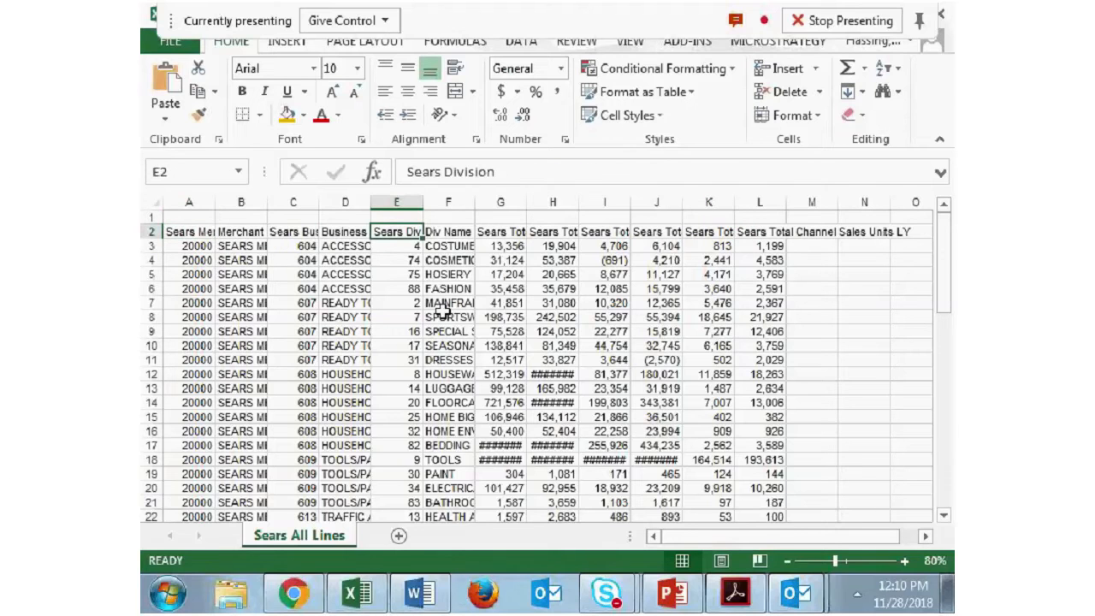
key("Left")
key("Left")
key("Home")
key("Right")
key("Right")
key("Right")
key("Right")
key("Right")
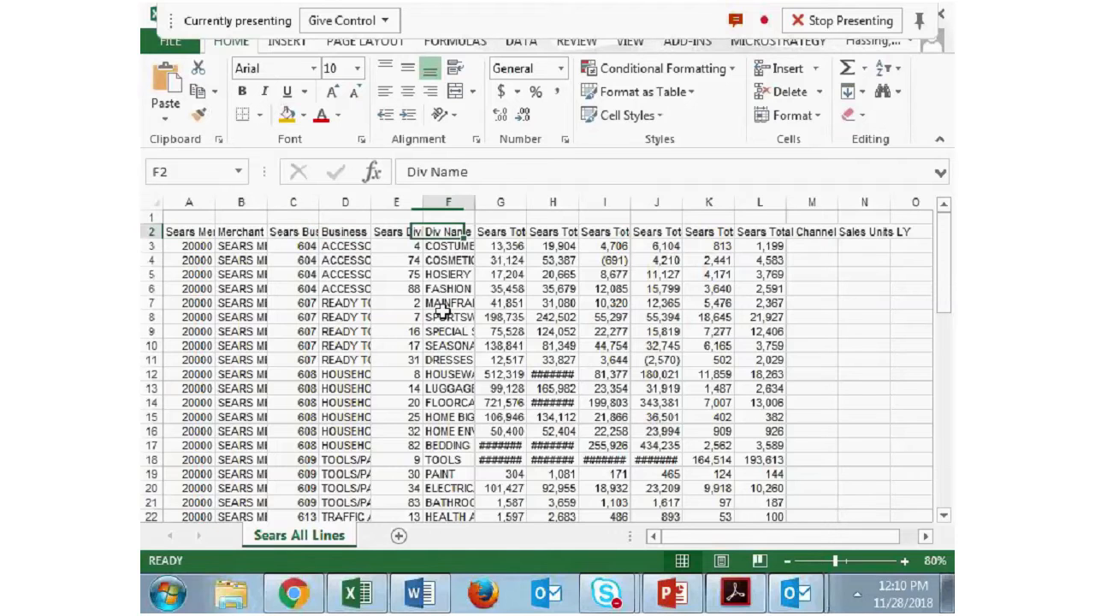
key("Home")
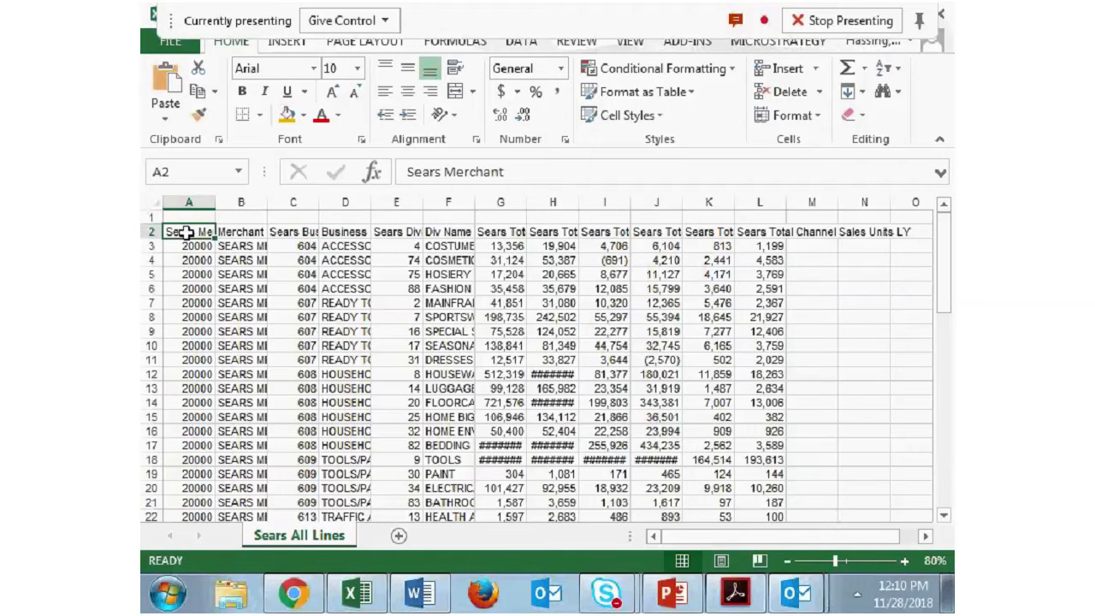
- Create a PivotTable on a new worksheet from the full data range A2:L61 of the Sears All Lines sheet
key("ctrl+shift+Down")
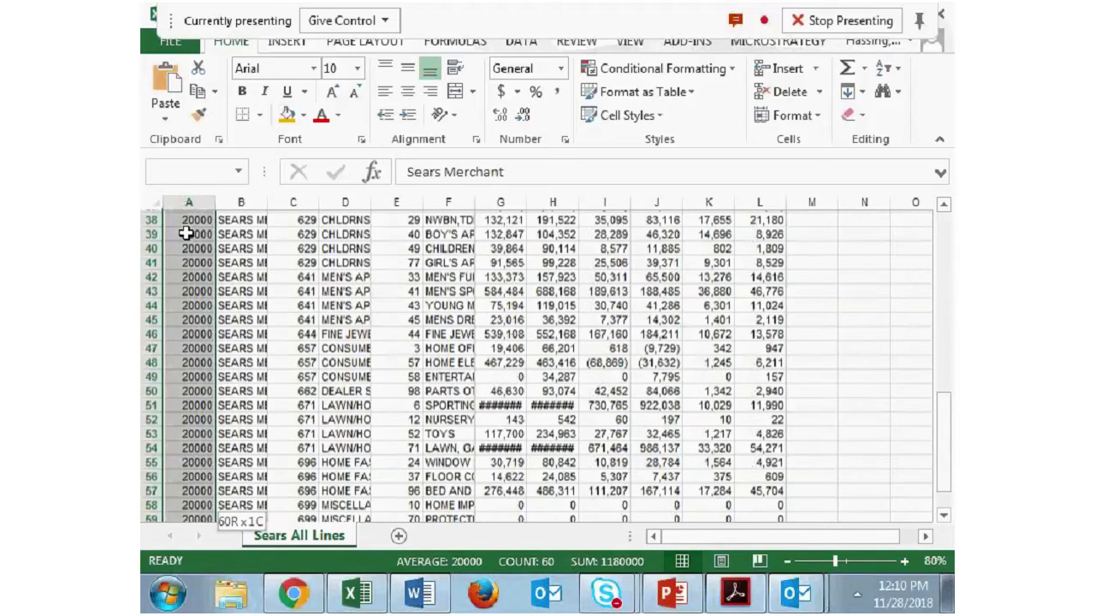
key("ctrl+shift+Right")
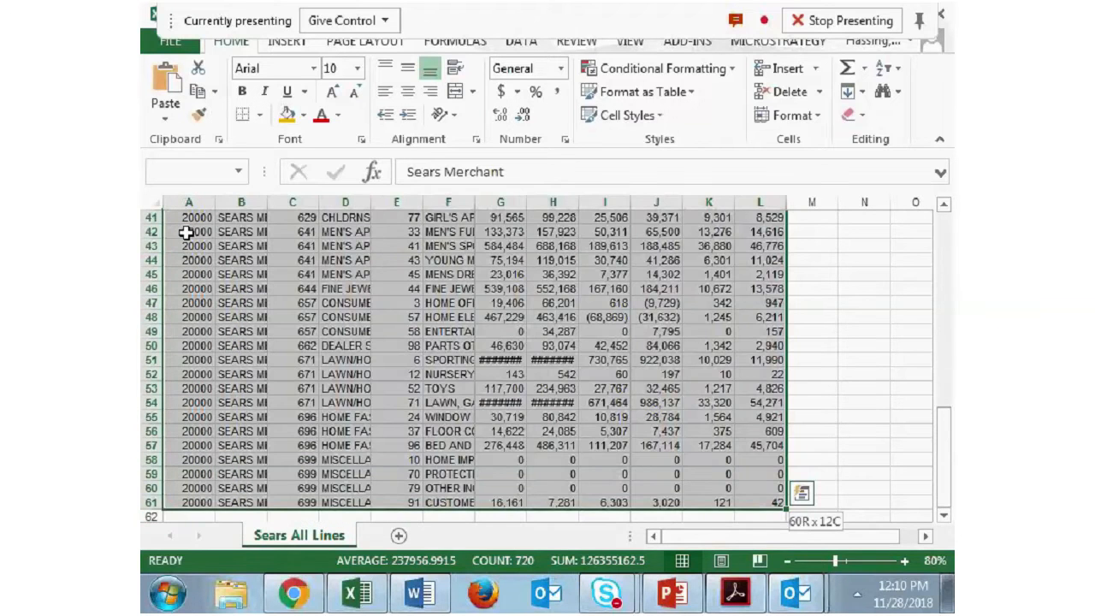
scroll(320, 244, "up", 9)
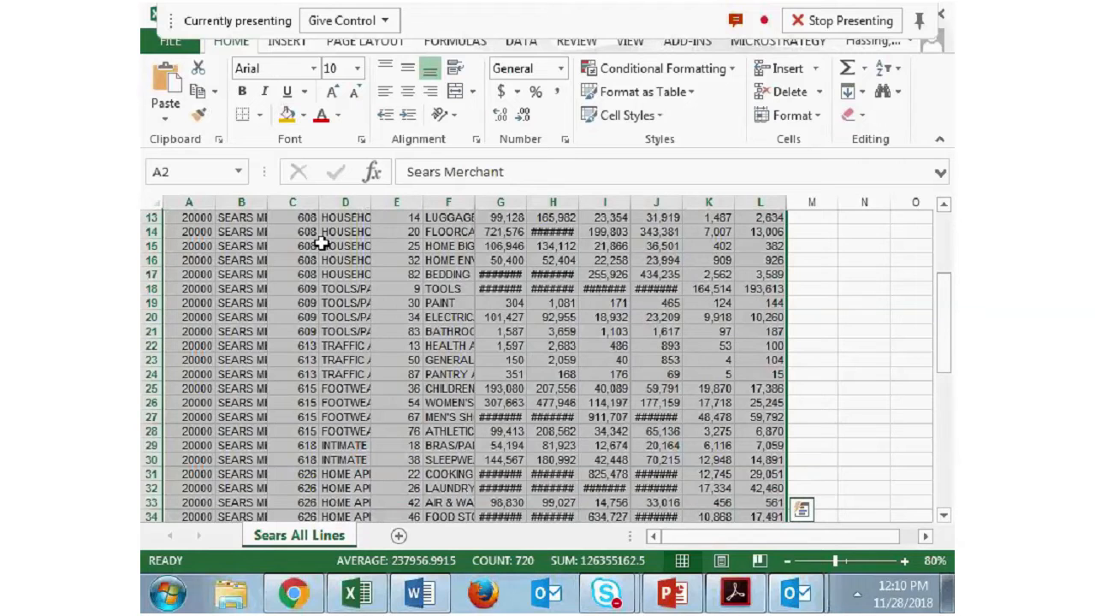
left_click_drag(319, 244, 765, 488)
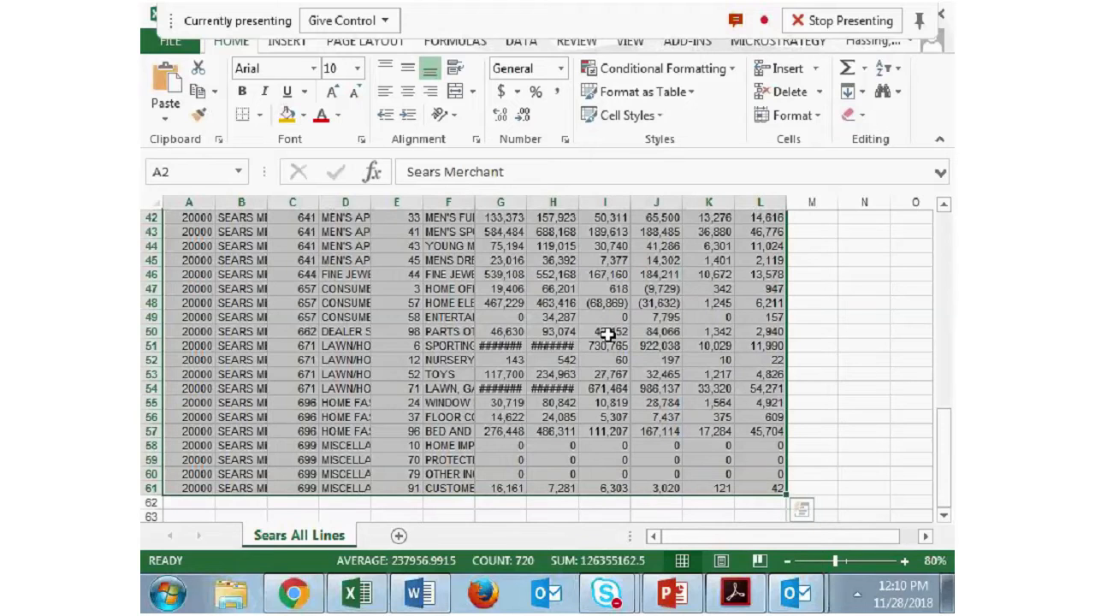
left_click(286, 42)
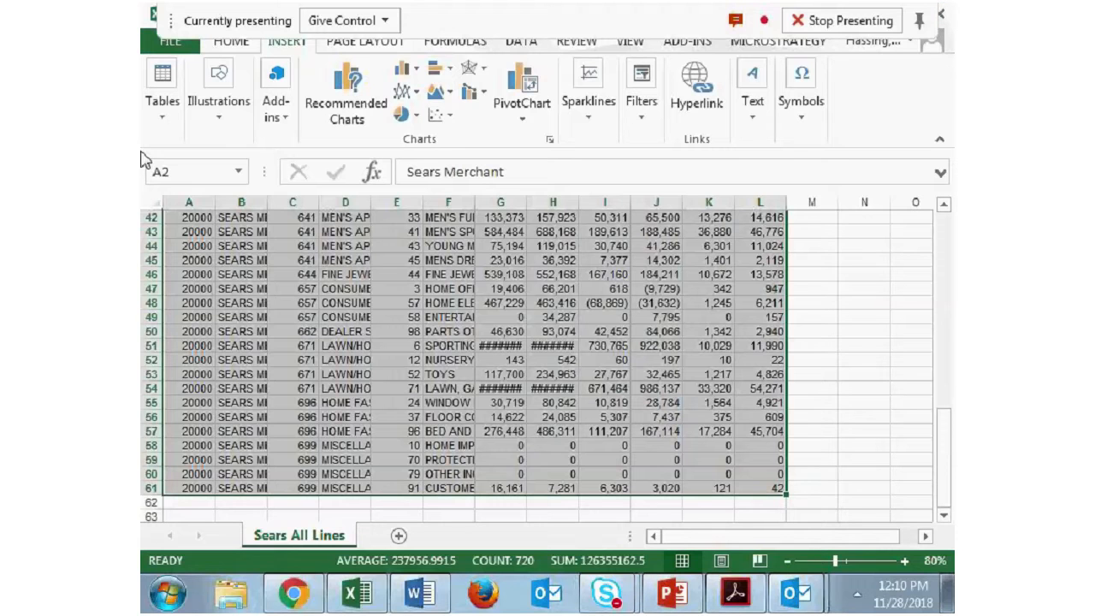
left_click(164, 120)
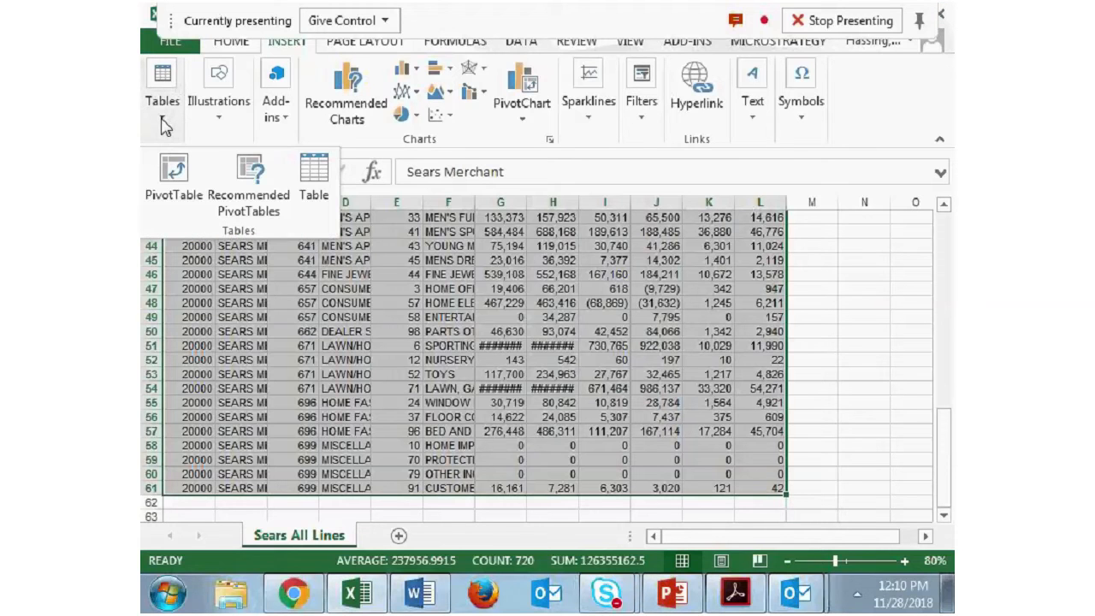
left_click(174, 179)
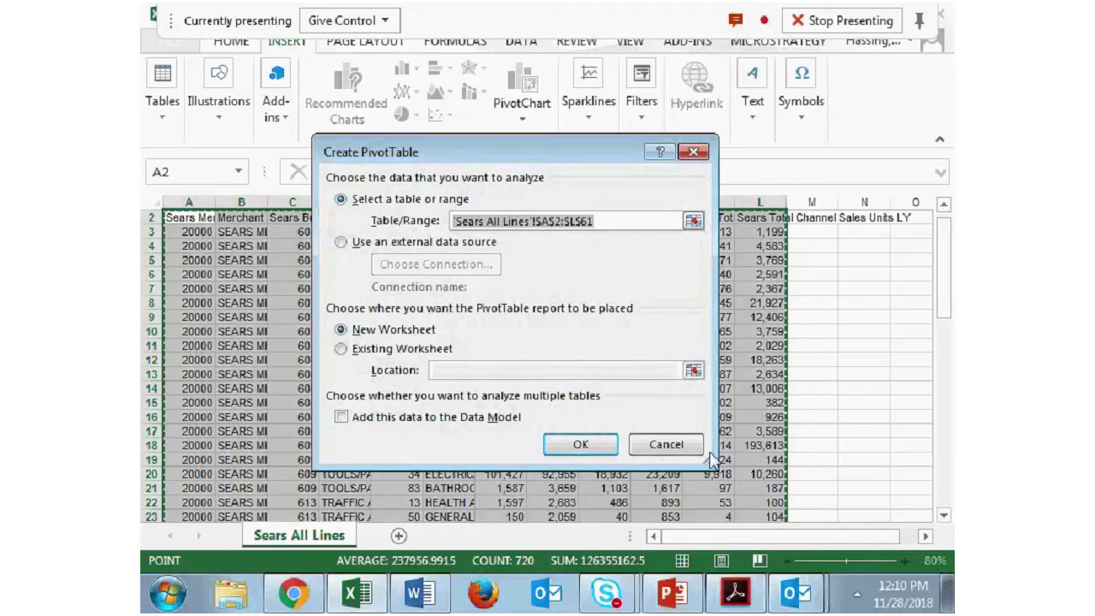
left_click(627, 221)
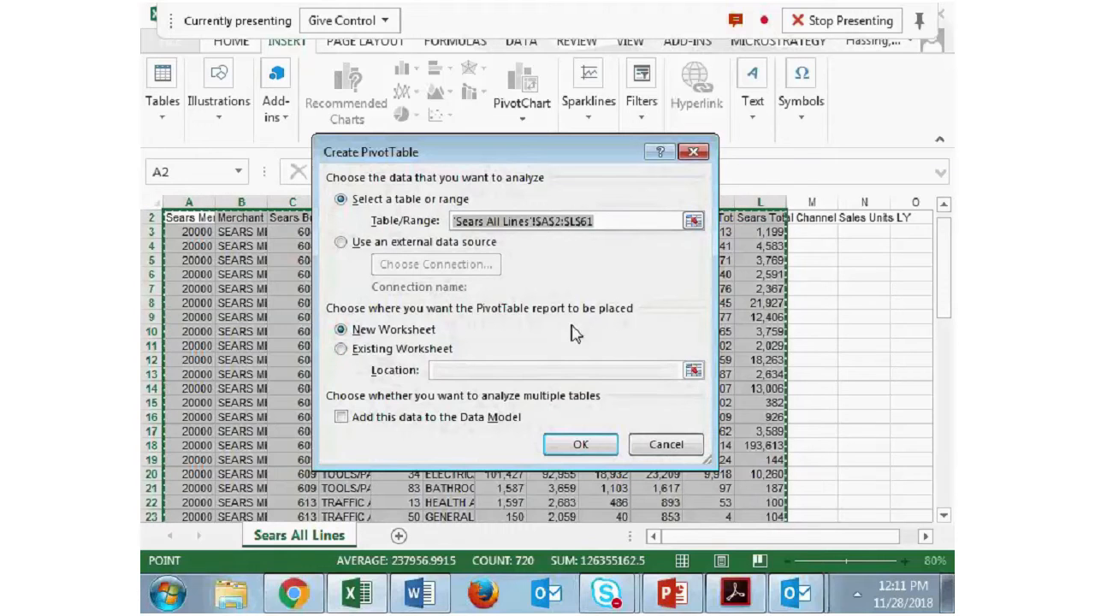
left_click(579, 445)
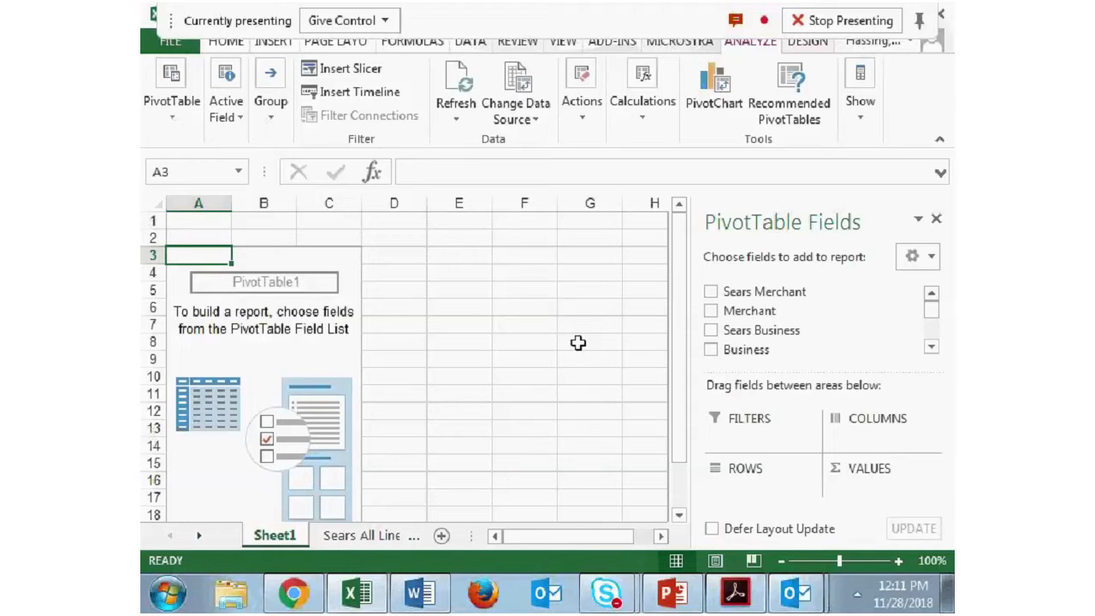
- Review the Analyzing Data topics in the Word outline and return to the empty PivotTable in Excel
left_click_drag(685, 305, 674, 345)
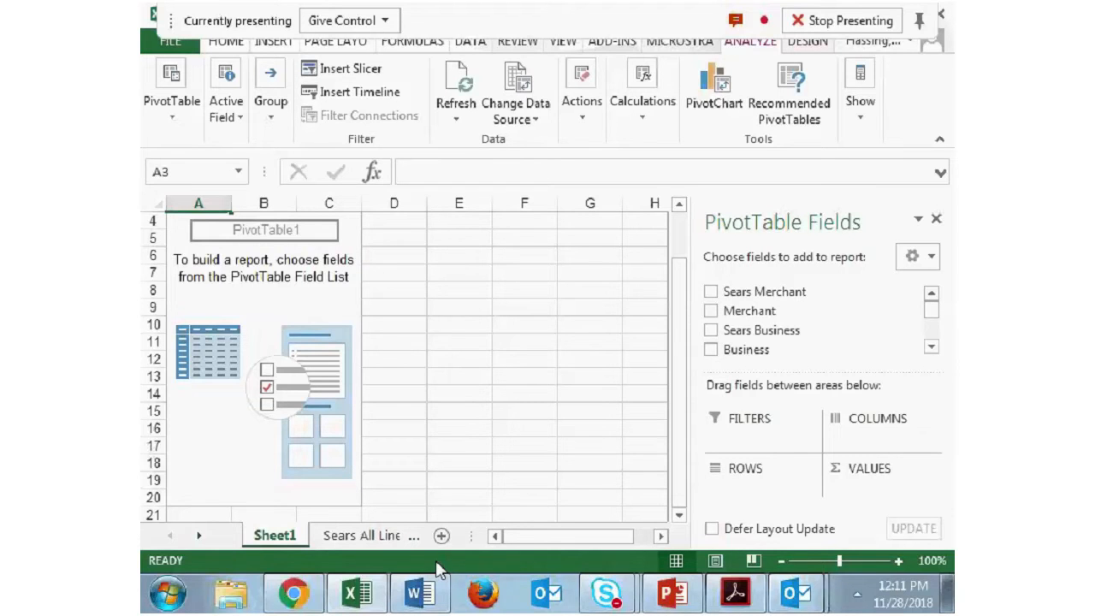
left_click(420, 597)
scroll(469, 448, "down", 2)
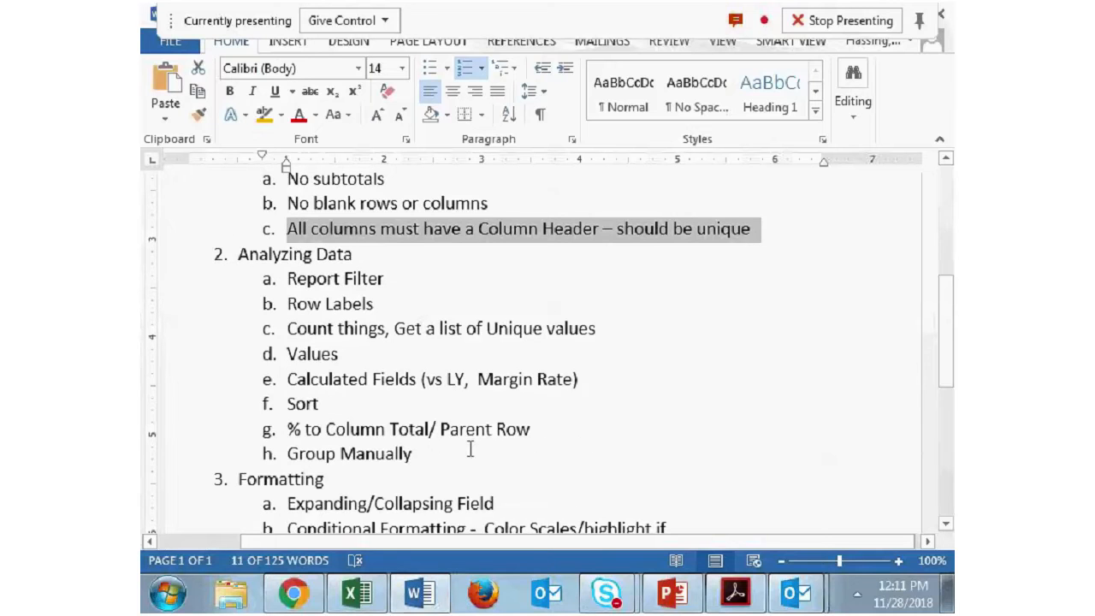
left_click(421, 596)
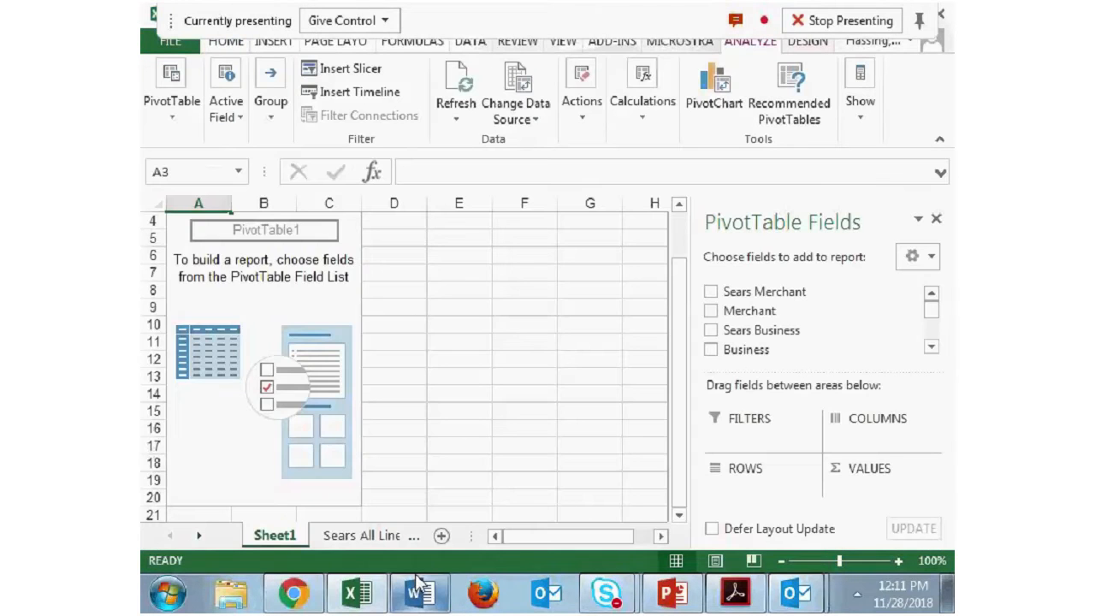
scroll(677, 305, "up", 1)
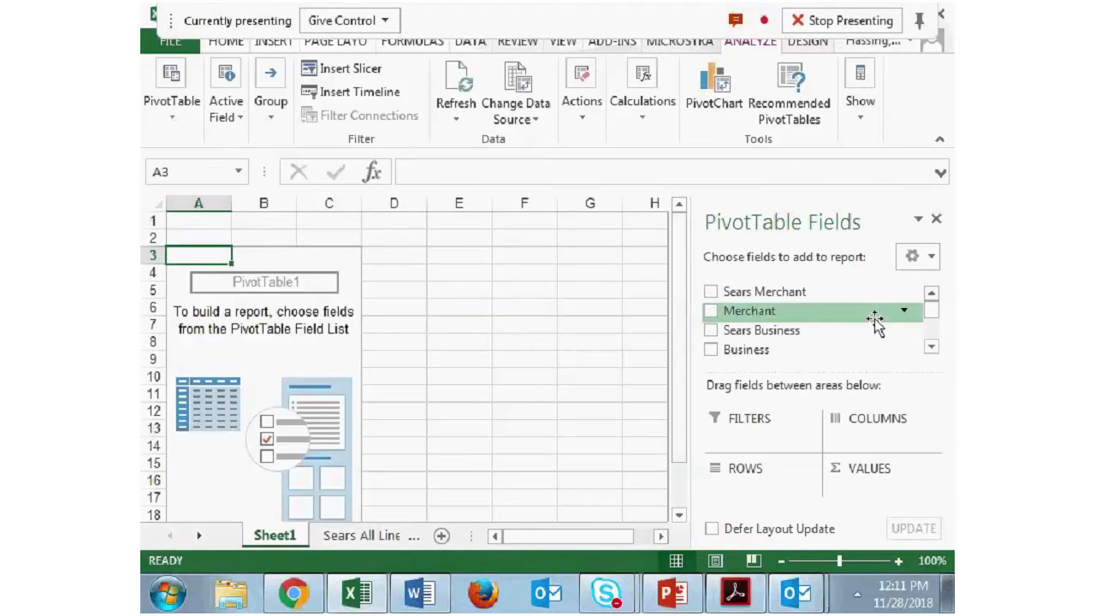
- Add the Business field to the PivotTable's Rows area and look through the resulting list of businesses
left_click(932, 346)
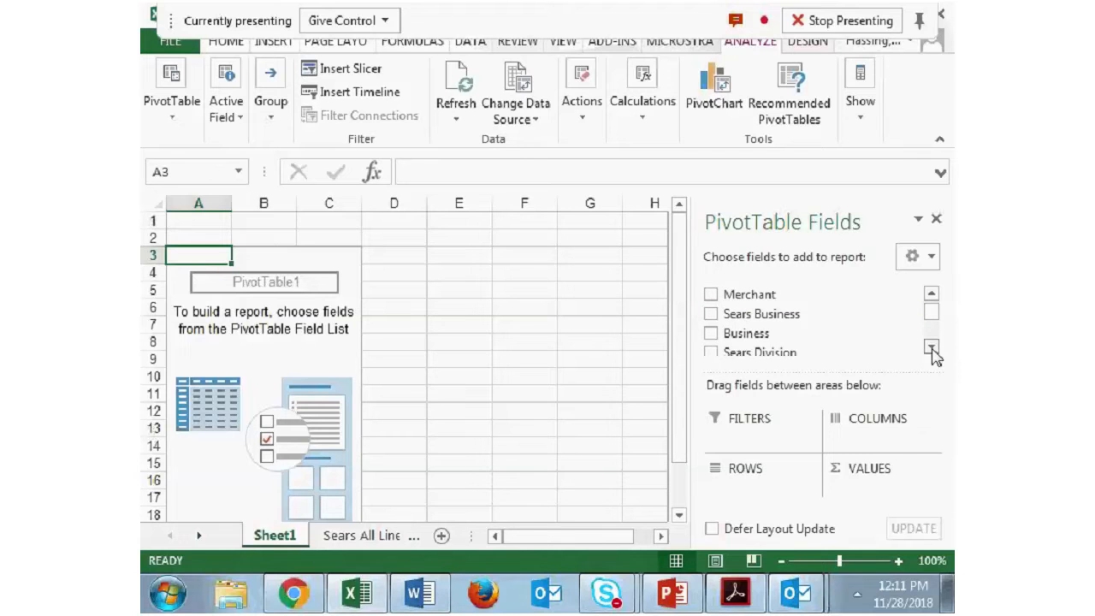
scroll(923, 334, "down", 1)
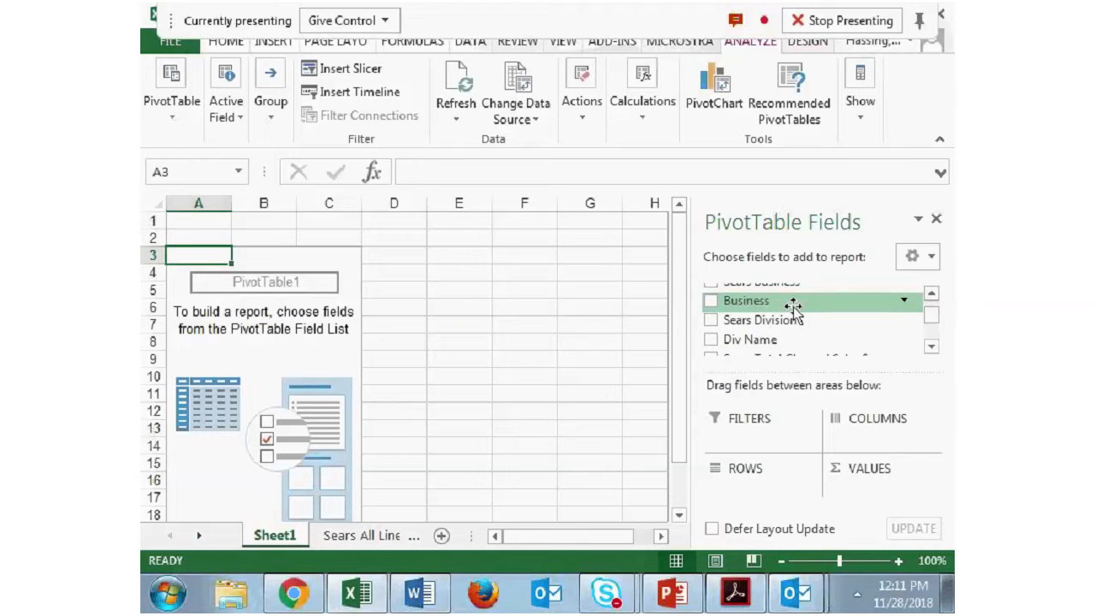
left_click_drag(802, 304, 756, 492)
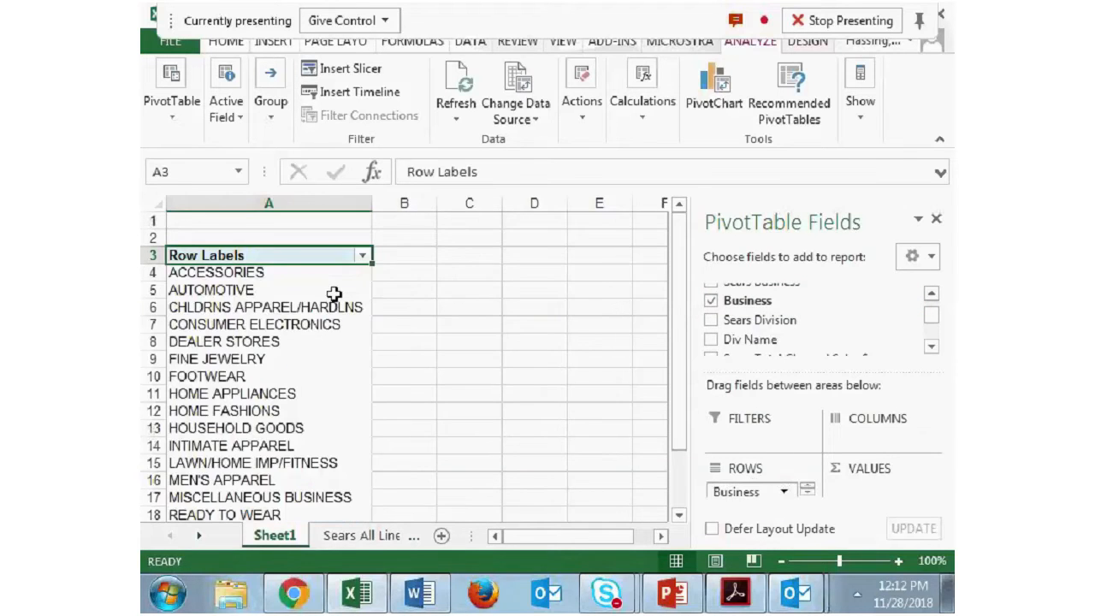
scroll(391, 342, "down", 2)
scroll(391, 342, "up", 2)
scroll(394, 345, "down", 2)
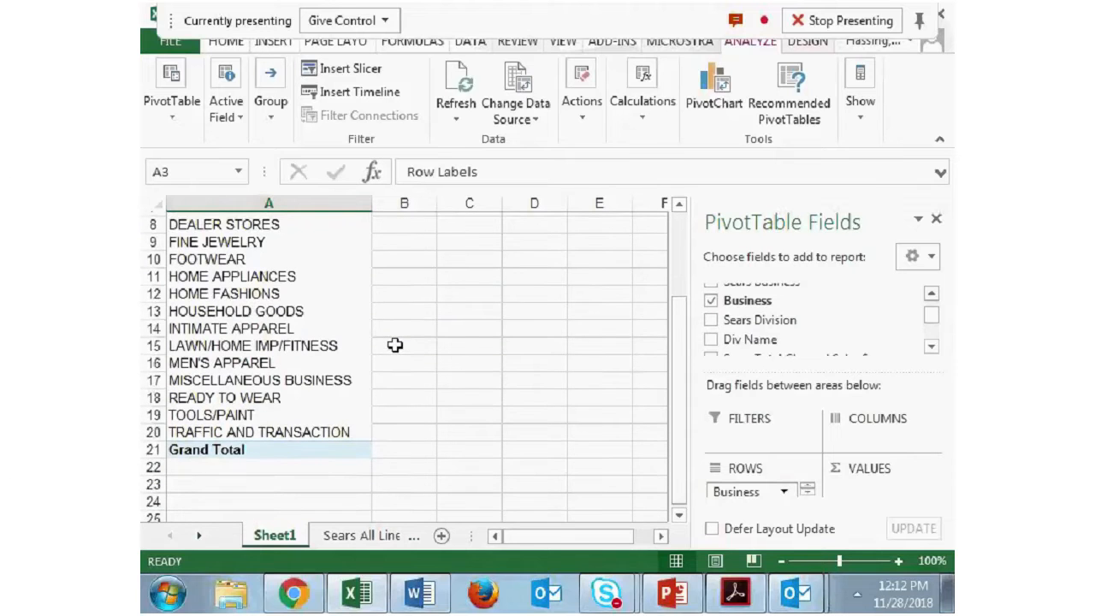
scroll(395, 345, "up", 3)
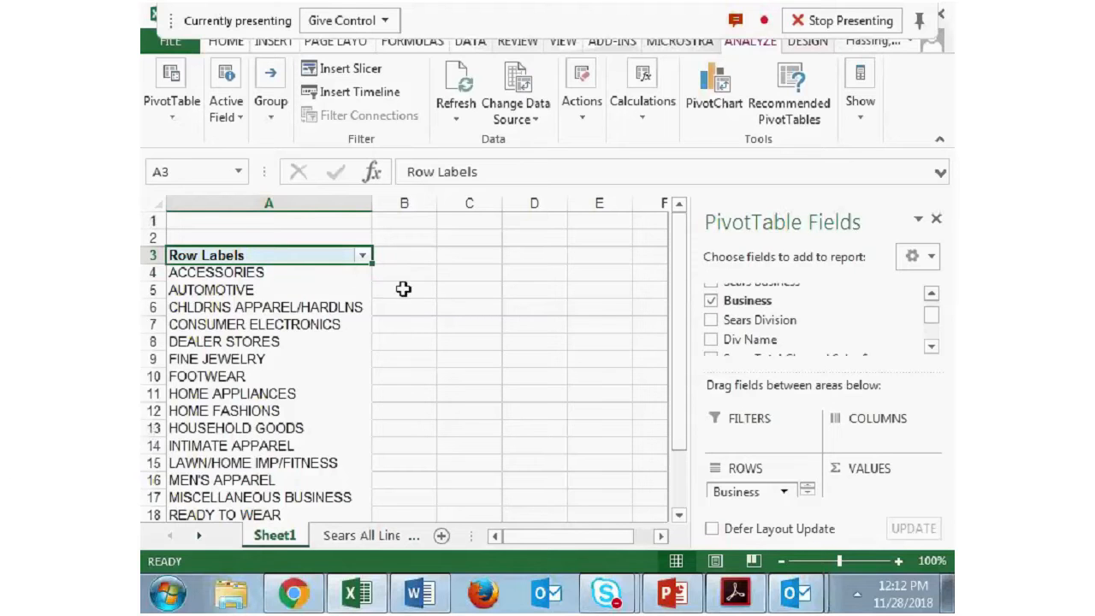
scroll(399, 292, "down", 3)
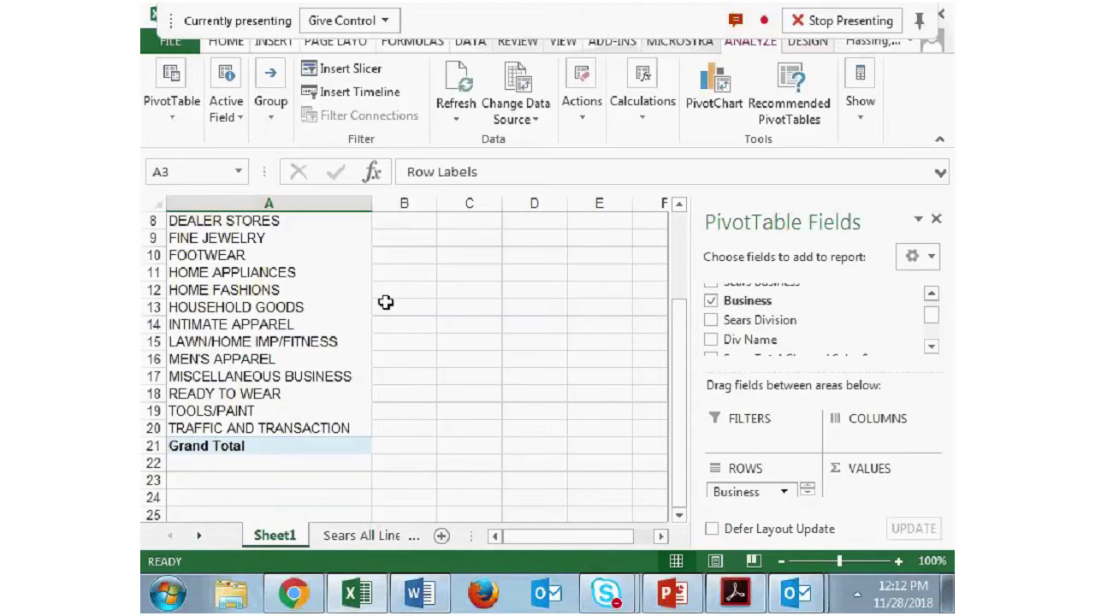
scroll(386, 302, "up", 3)
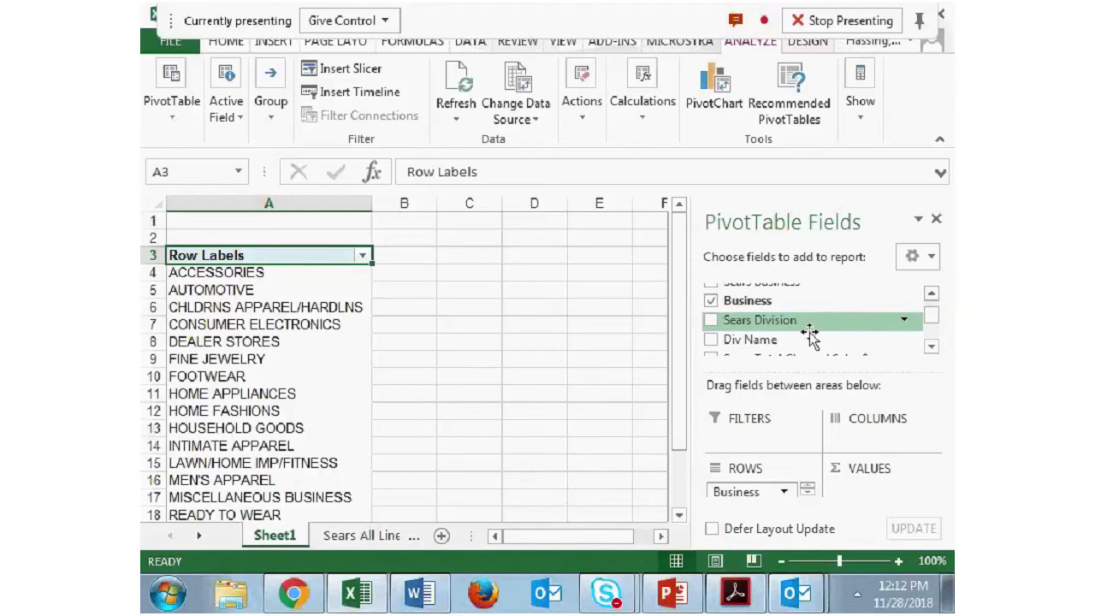
- Add the Sears Division field to the Rows area beneath Business and look over the nested divisions
left_click(931, 347)
left_click(931, 347)
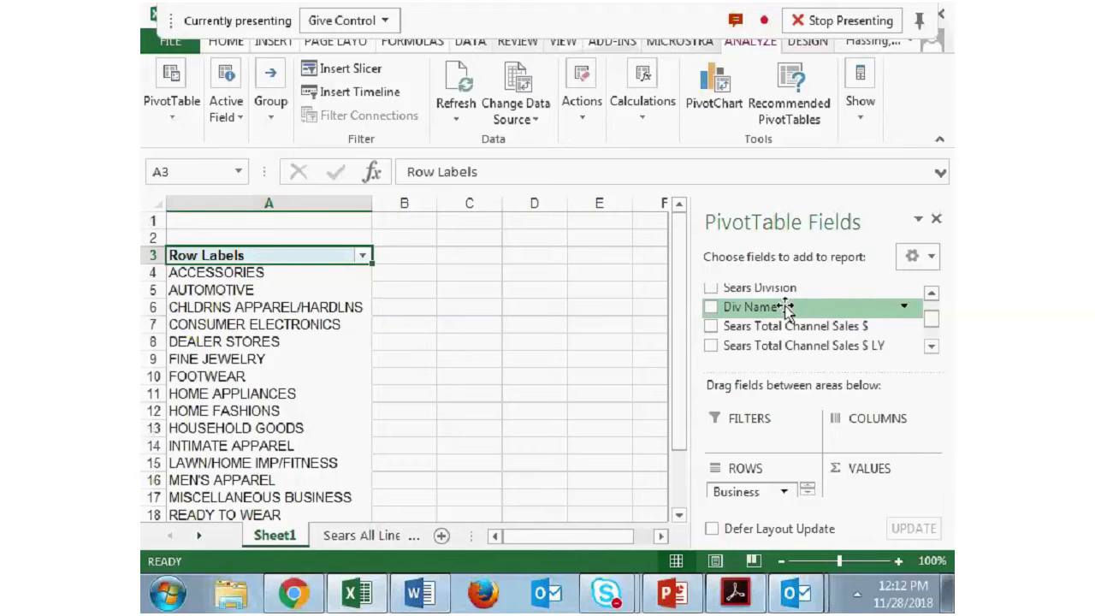
left_click_drag(800, 291, 727, 503)
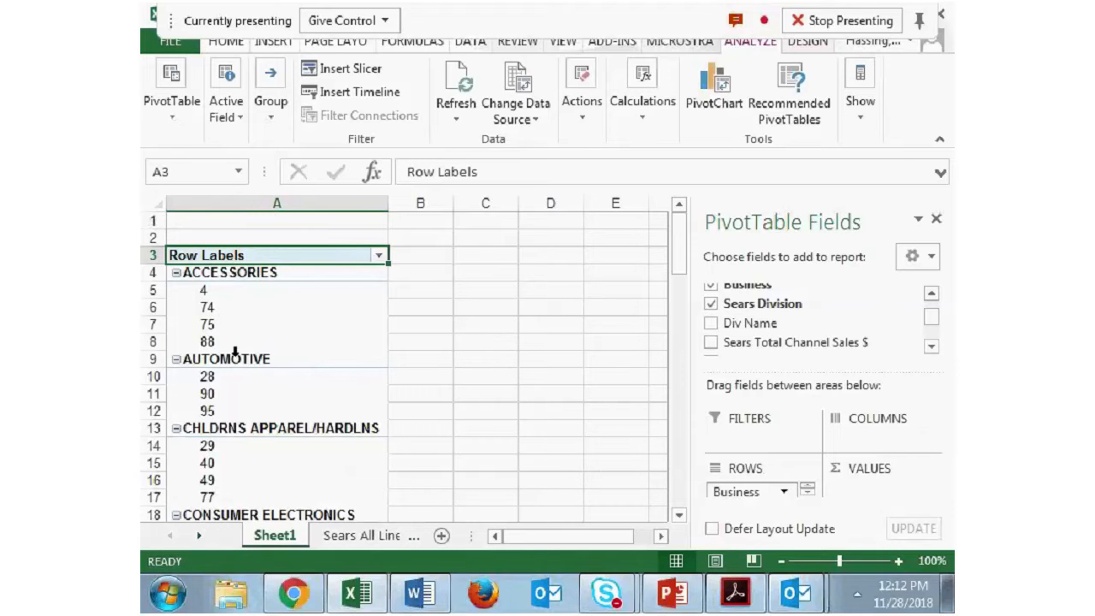
scroll(356, 359, "down", 5)
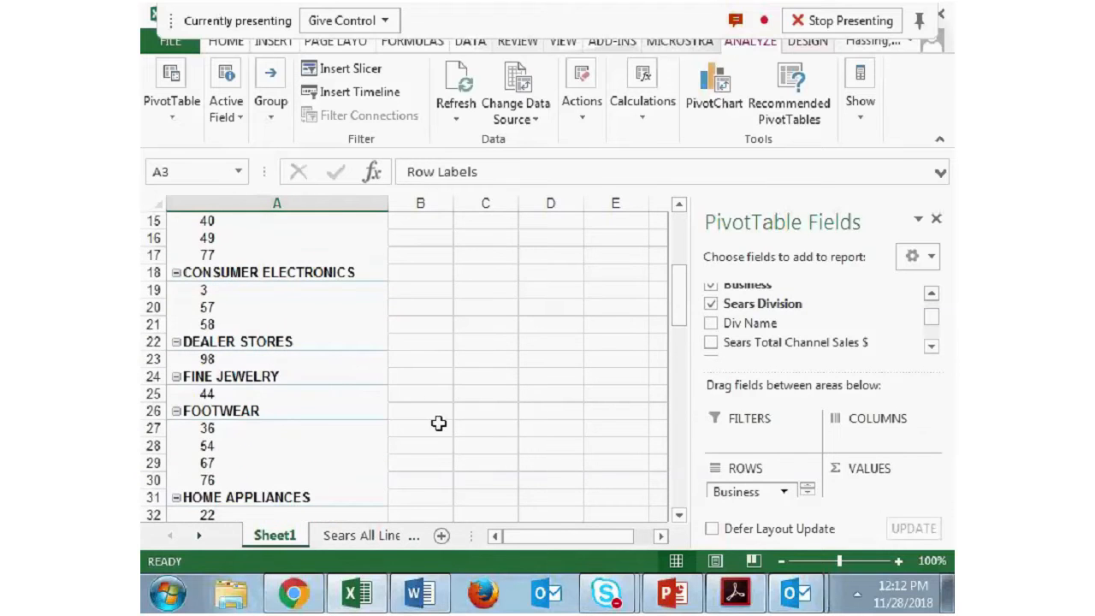
- Enlarge the field areas section and move Sears Division from the Rows area to the Values area
left_click(808, 492)
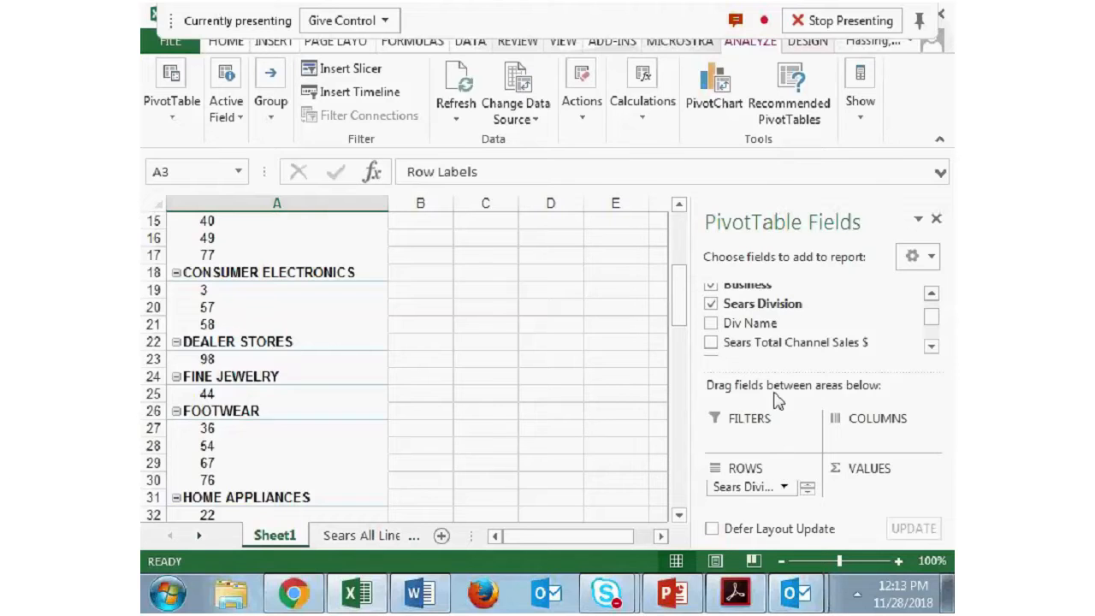
left_click_drag(776, 373, 776, 336)
left_click_drag(772, 487, 856, 481)
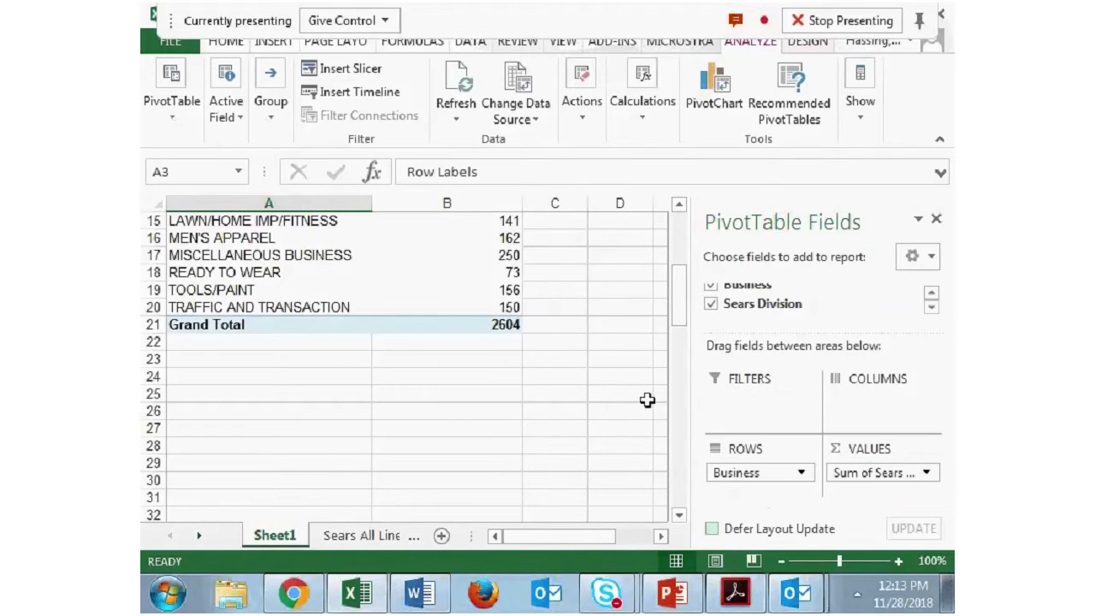
- Set the Sears Division value field to summarize by Count and look over the division counts per business
scroll(647, 401, "up", 5)
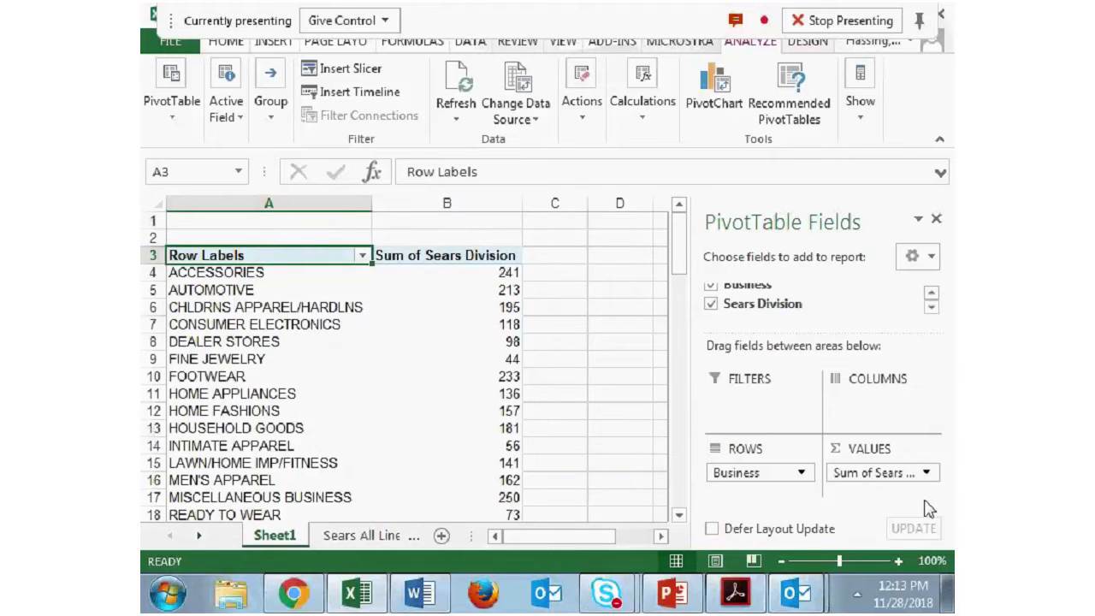
left_click(907, 476)
left_click(855, 450)
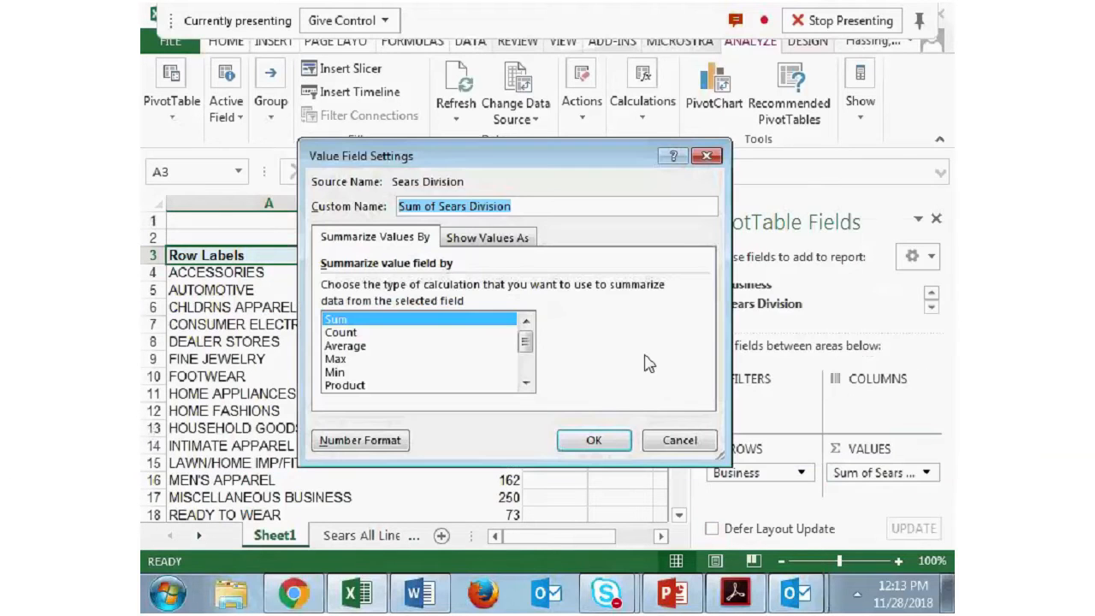
left_click(522, 335)
left_click(612, 446)
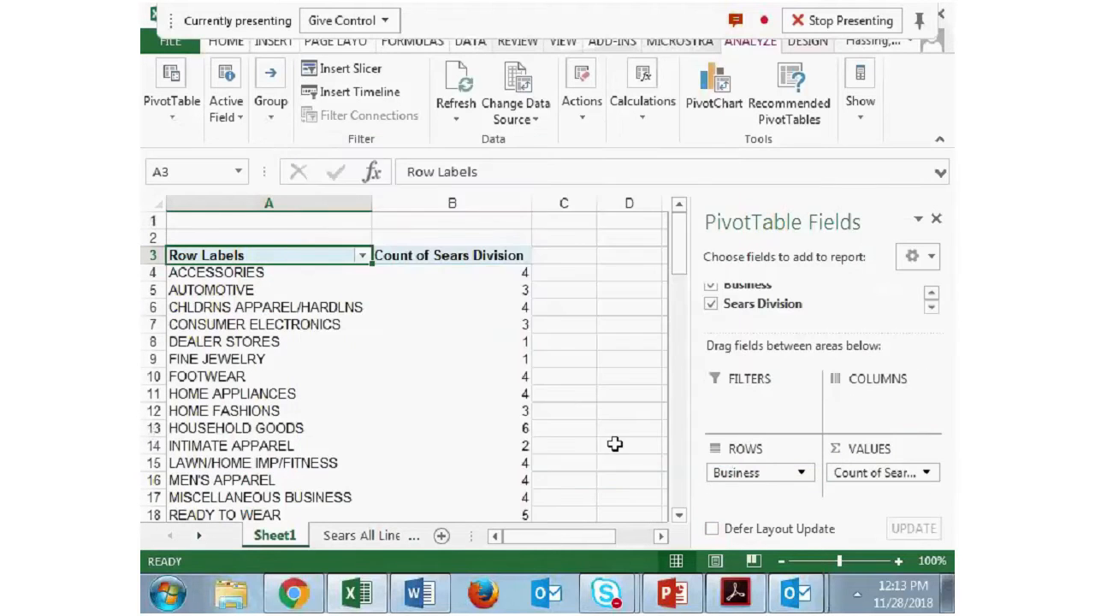
mouse_move(516, 269)
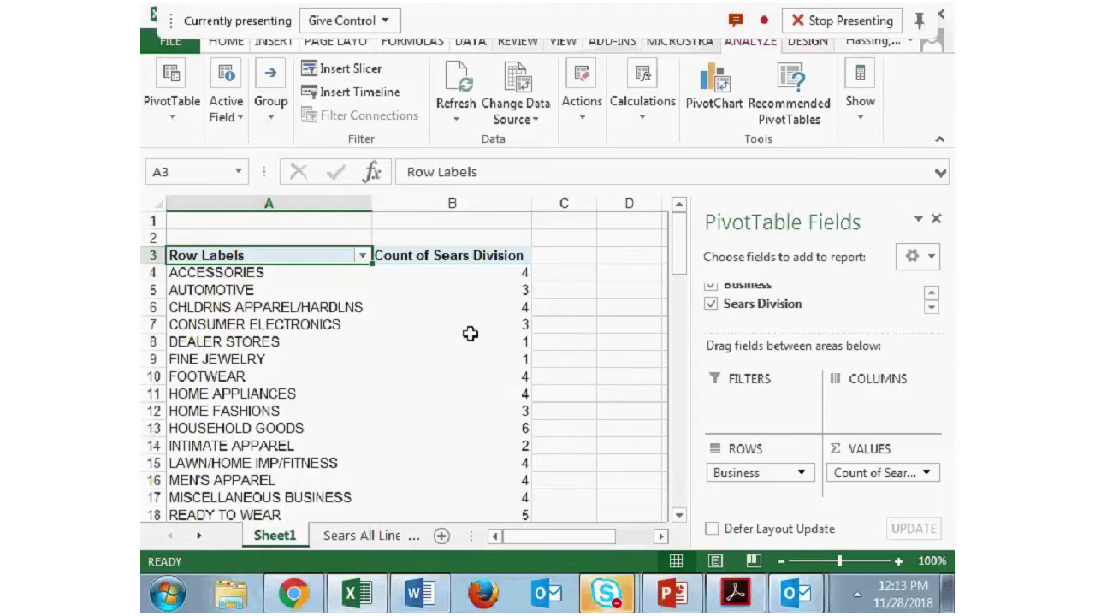
- Remove Sears Division from the Values area and add it there again from the field list
left_click_drag(876, 475, 796, 317)
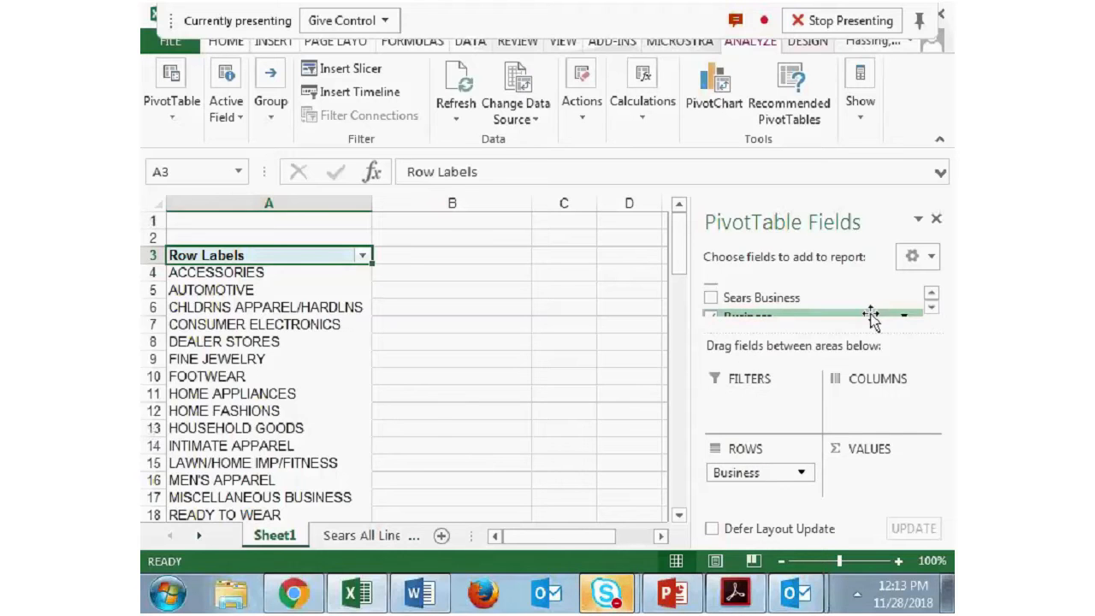
left_click(932, 308)
left_click(932, 308)
left_click(932, 308)
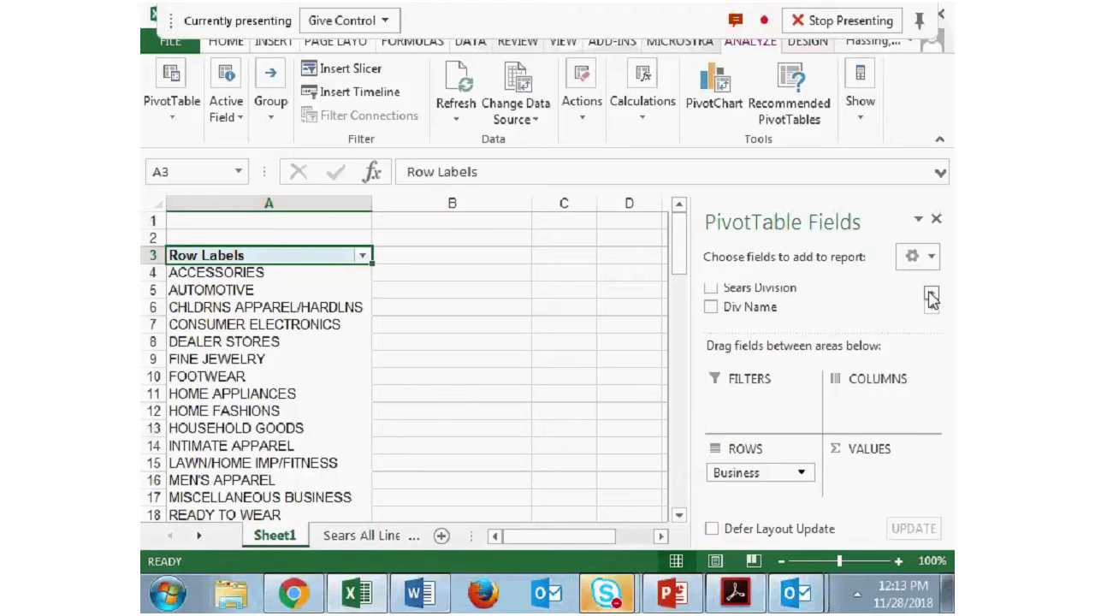
left_click(931, 292)
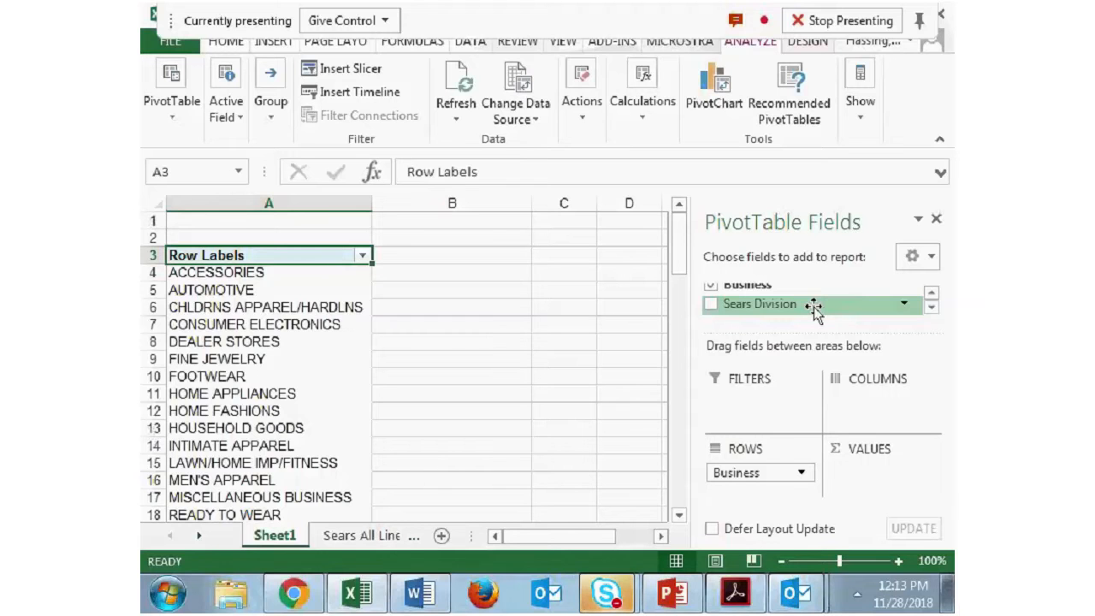
left_click_drag(814, 311, 890, 476)
- Open the value field settings of the re-added Sears Division field and choose Count as its calculation type
left_click(891, 473)
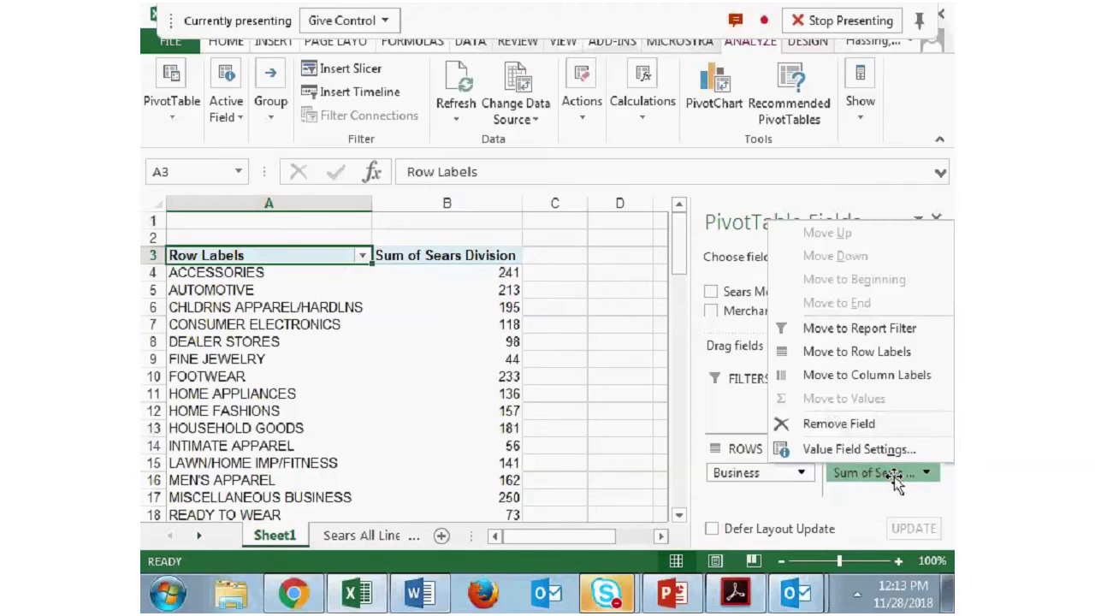
left_click(893, 479)
left_click(890, 482)
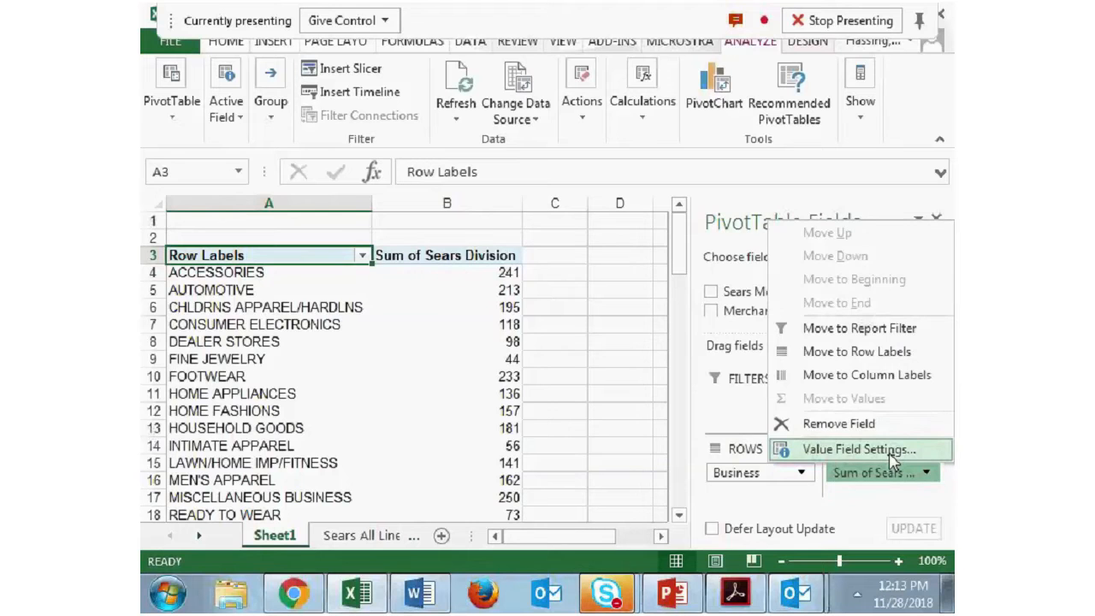
left_click(890, 450)
left_click(594, 437)
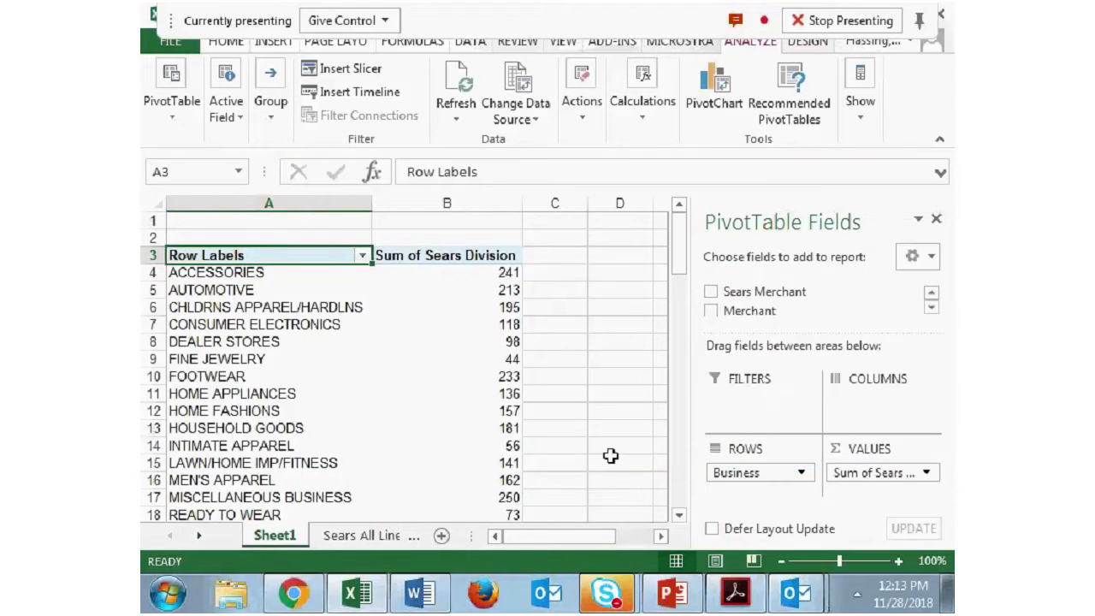
left_click(853, 470)
left_click(856, 449)
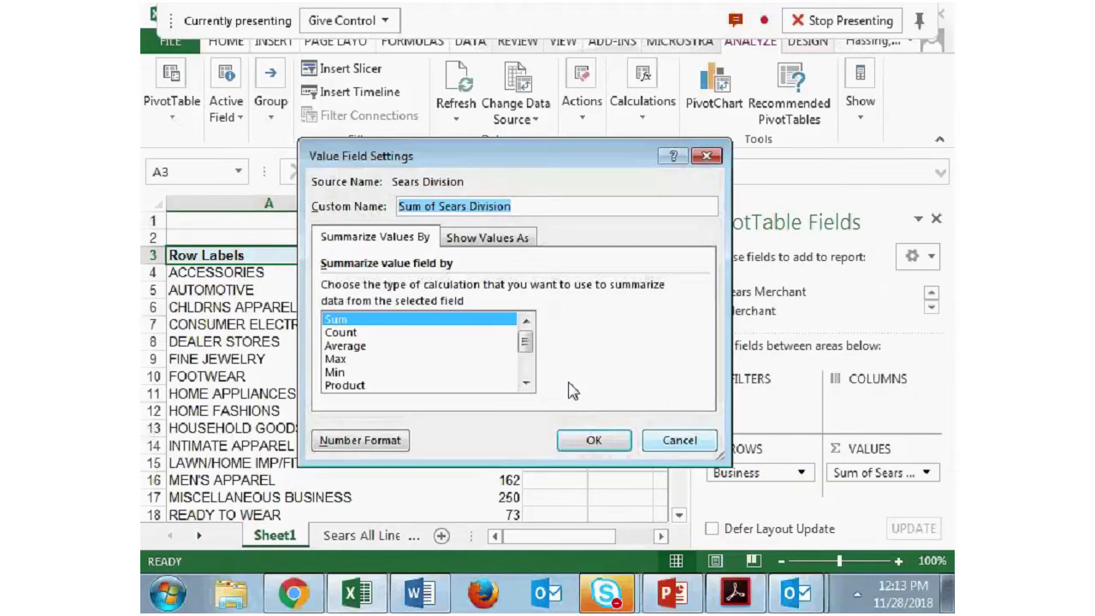
left_click(391, 333)
left_click(593, 436)
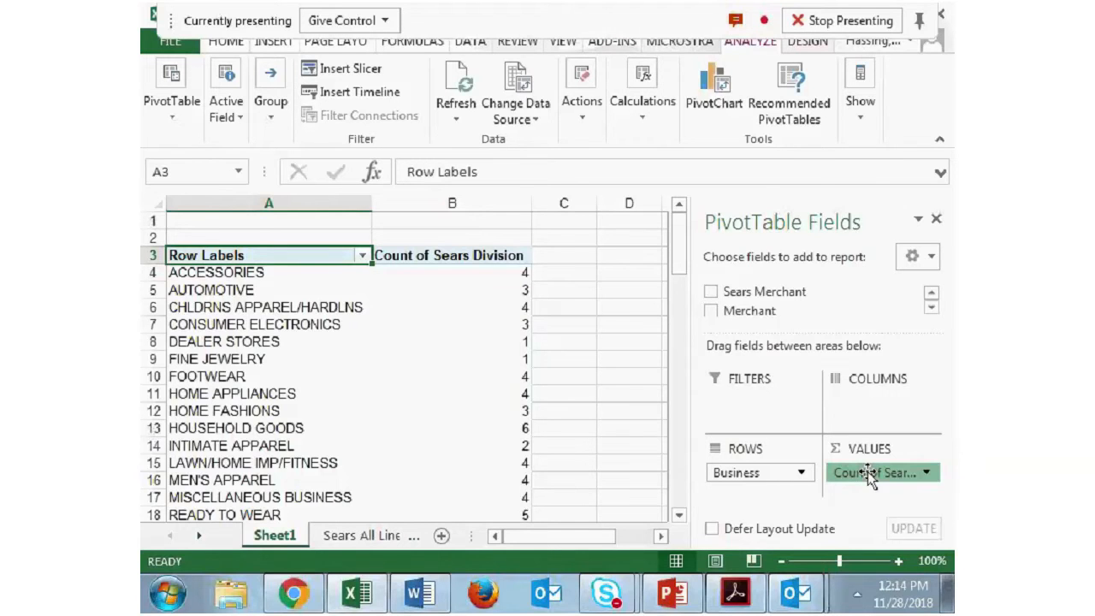
- Replace Sears Division in the Values area with the Sears Total Channel Sales $ field, enlarging the field list to find it
left_click_drag(868, 471, 932, 310)
scroll(932, 310, "down", 2)
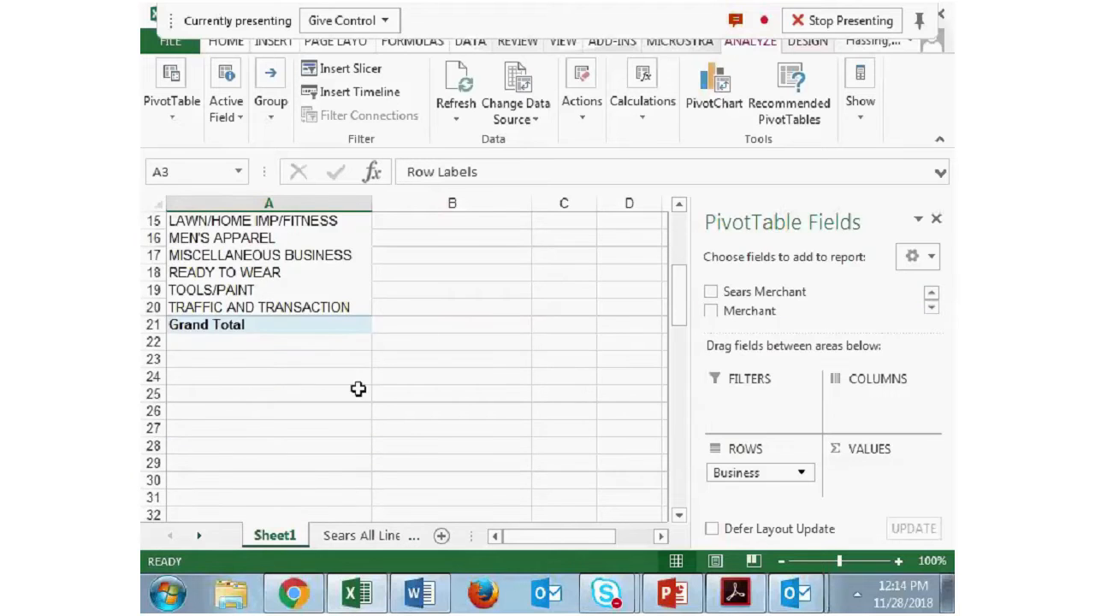
scroll(351, 386, "up", 5)
left_click(932, 306)
left_click(932, 306)
left_click(931, 306)
left_click_drag(795, 331, 798, 387)
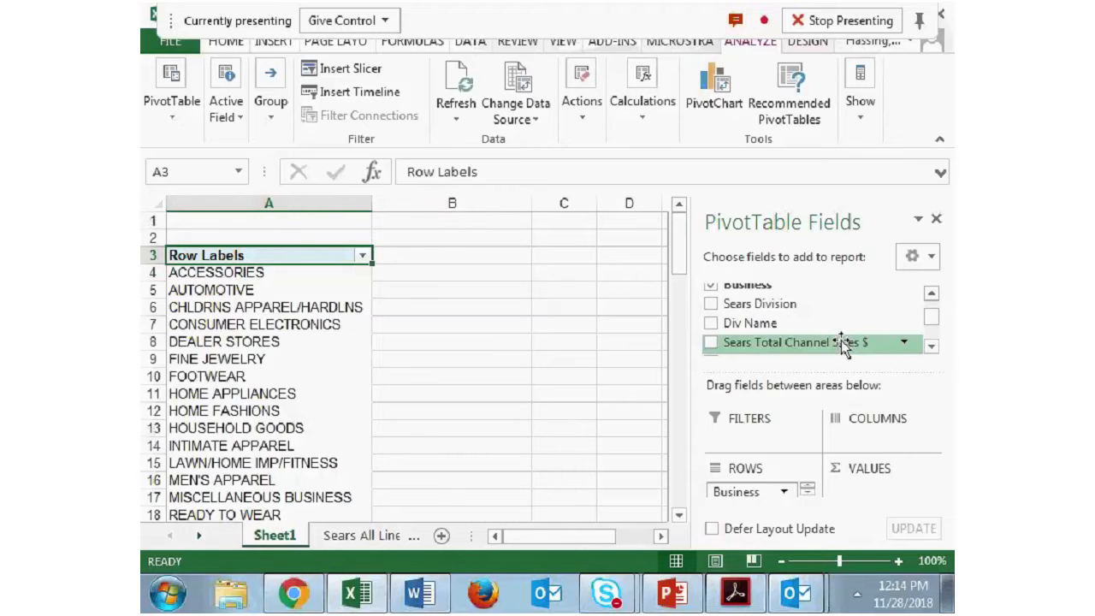
left_click_drag(791, 346, 890, 501)
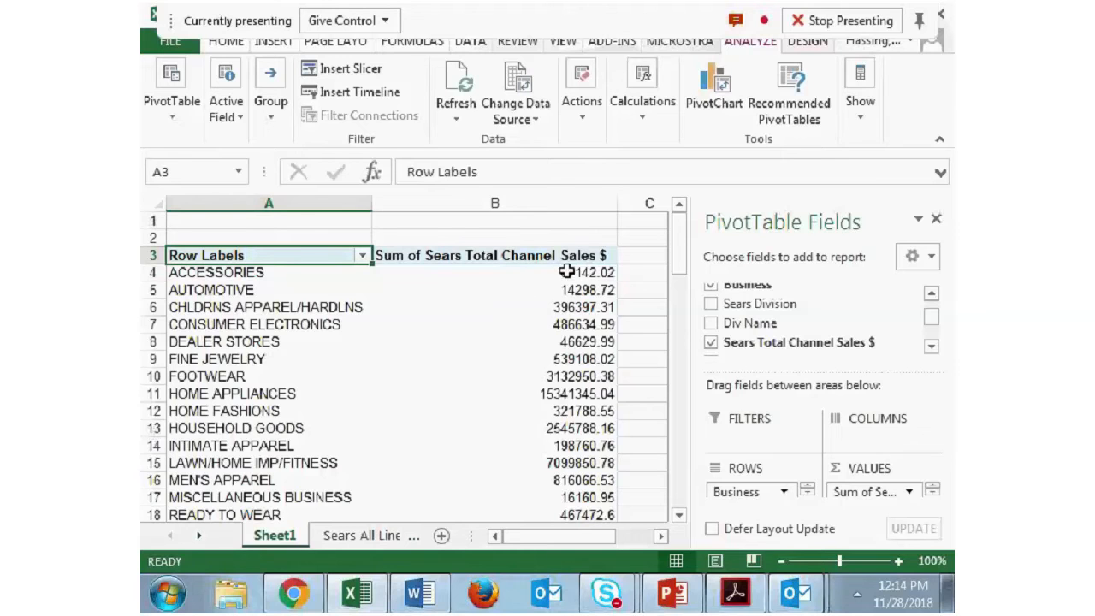
mouse_move(601, 284)
- Add Sears Total Channel Sales $ LY to the Values area and compare both sales columns by business
left_click(931, 346)
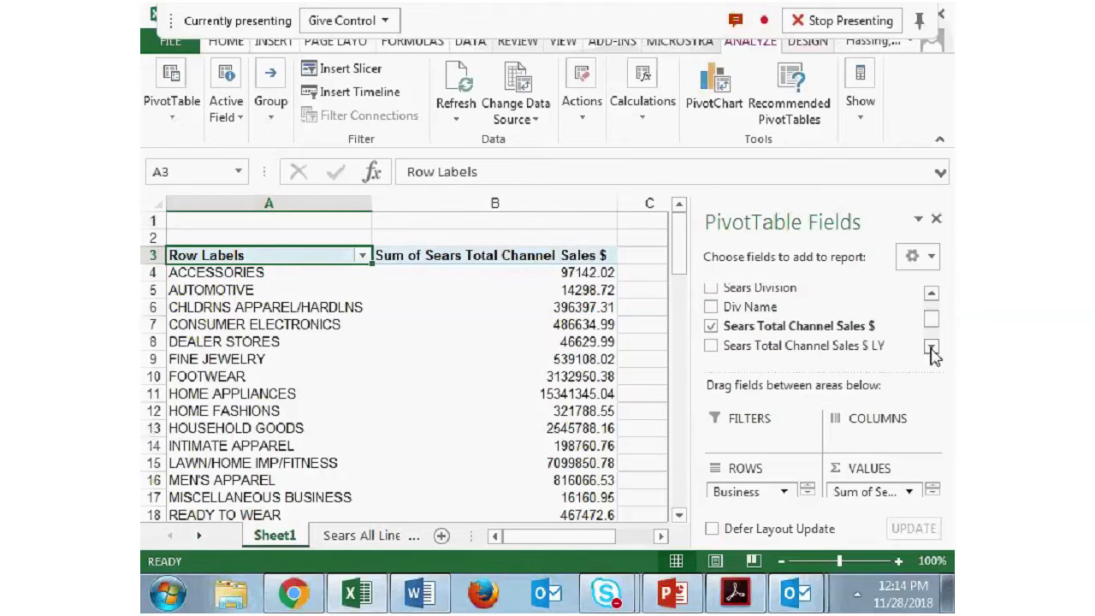
left_click(930, 345)
left_click_drag(834, 329, 890, 501)
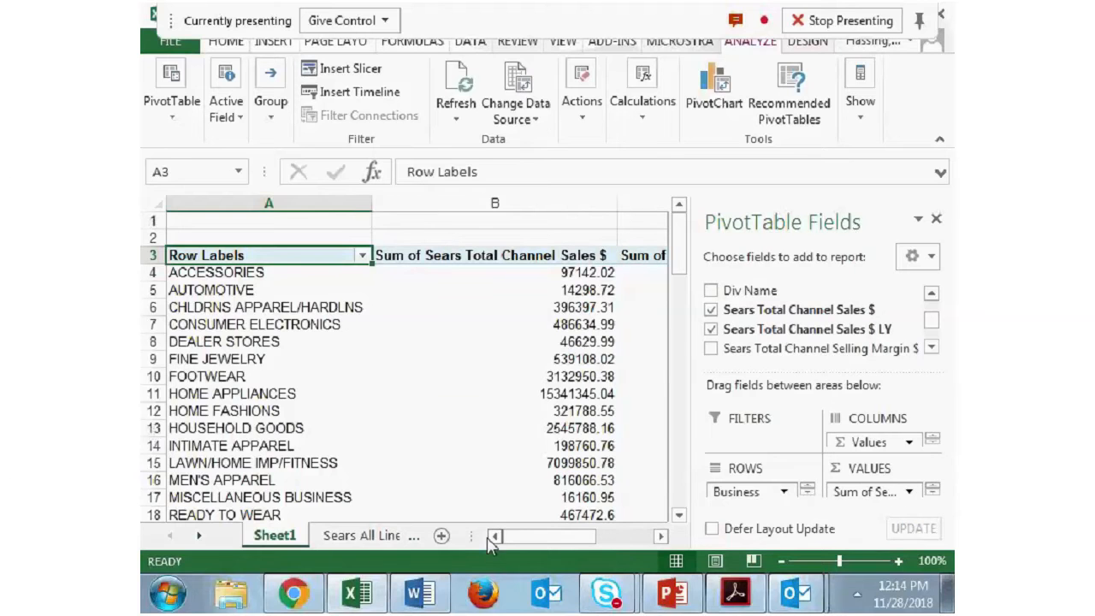
left_click_drag(565, 515, 565, 498)
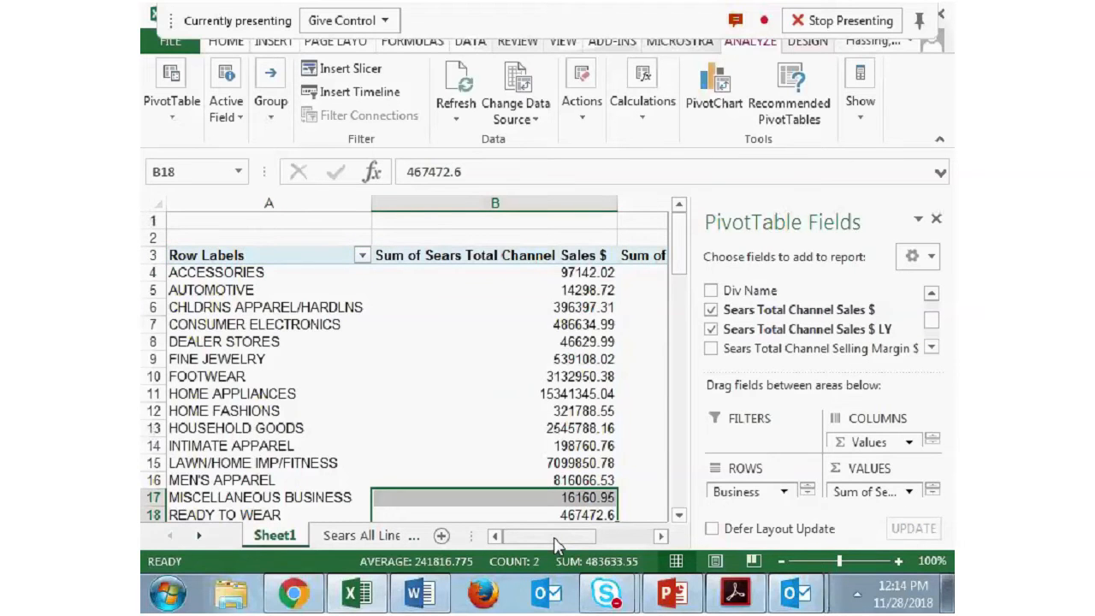
left_click_drag(556, 545, 575, 545)
left_click(781, 562)
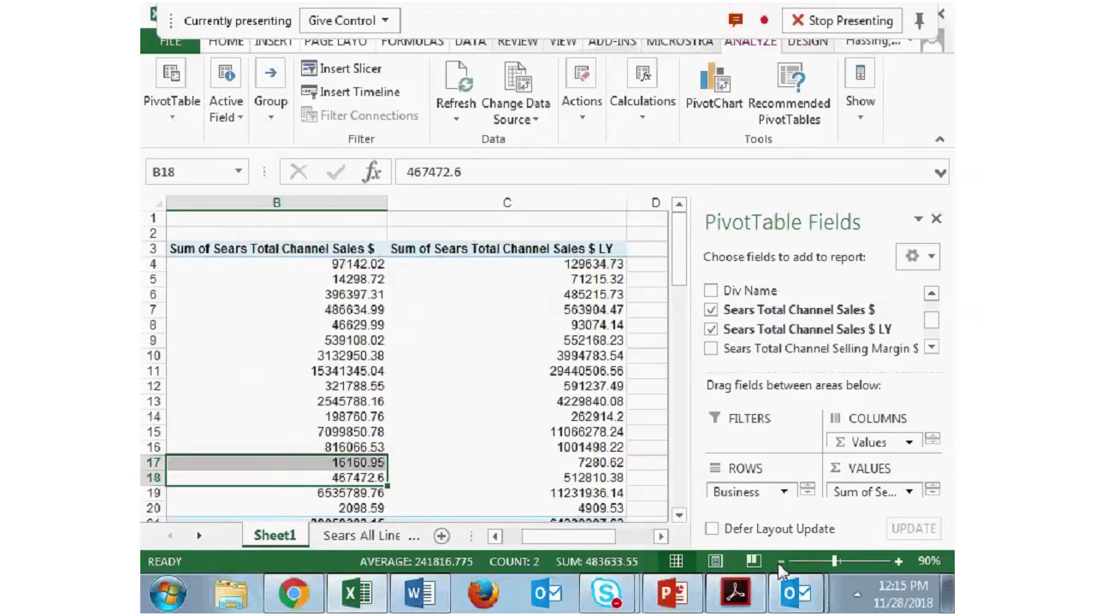
left_click(781, 562)
left_click(781, 561)
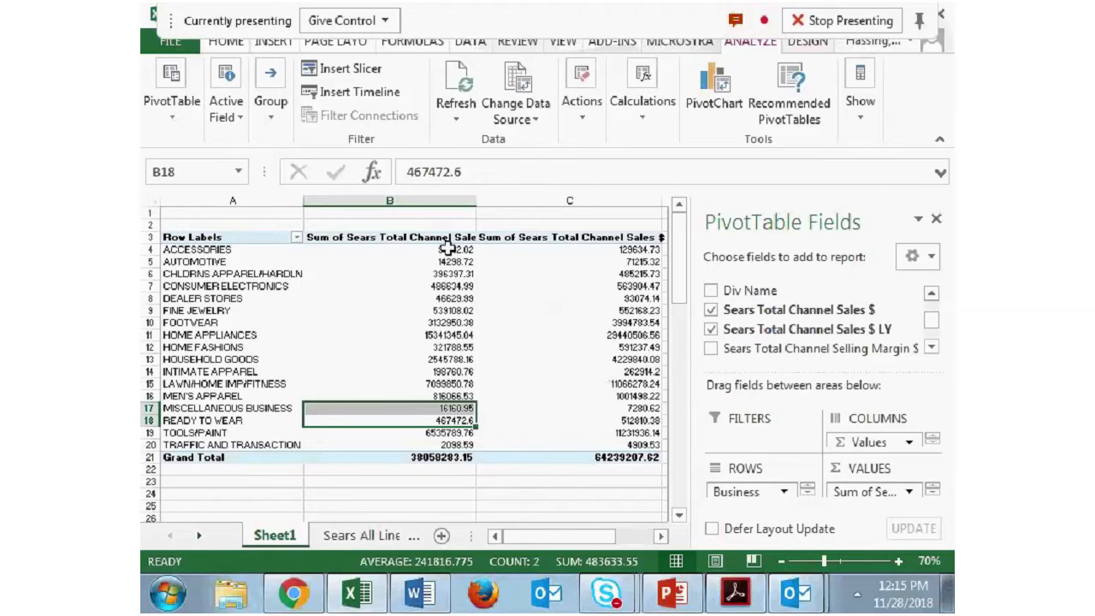
mouse_move(642, 248)
mouse_move(230, 258)
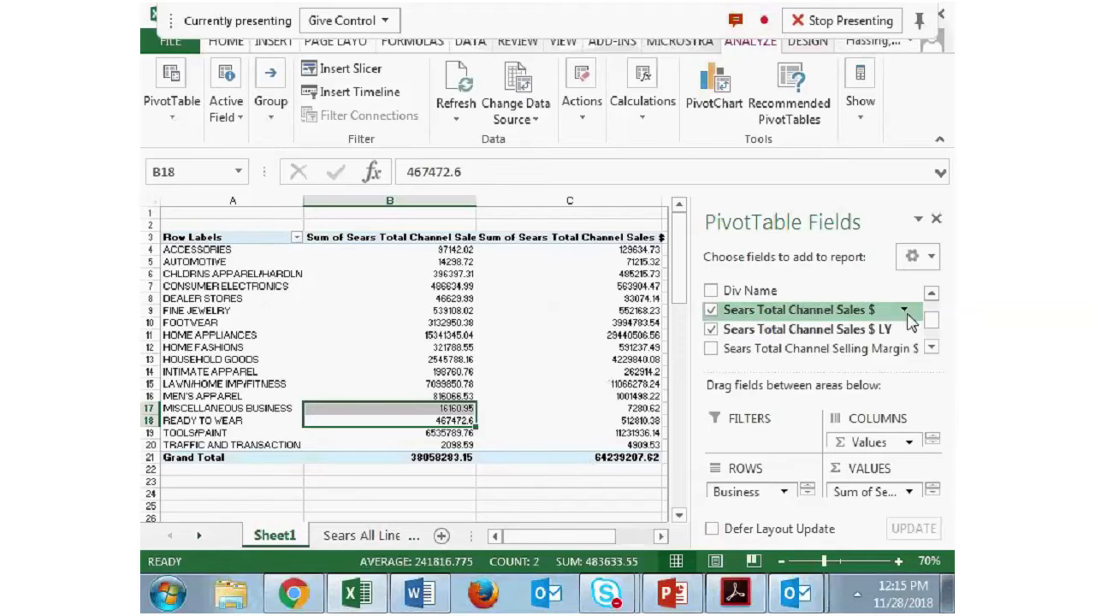
- Add the Div Name field to the Rows area beneath Business to break the sales down by division
scroll(914, 312, "up", 1)
left_click_drag(797, 305, 788, 328)
left_click(788, 328)
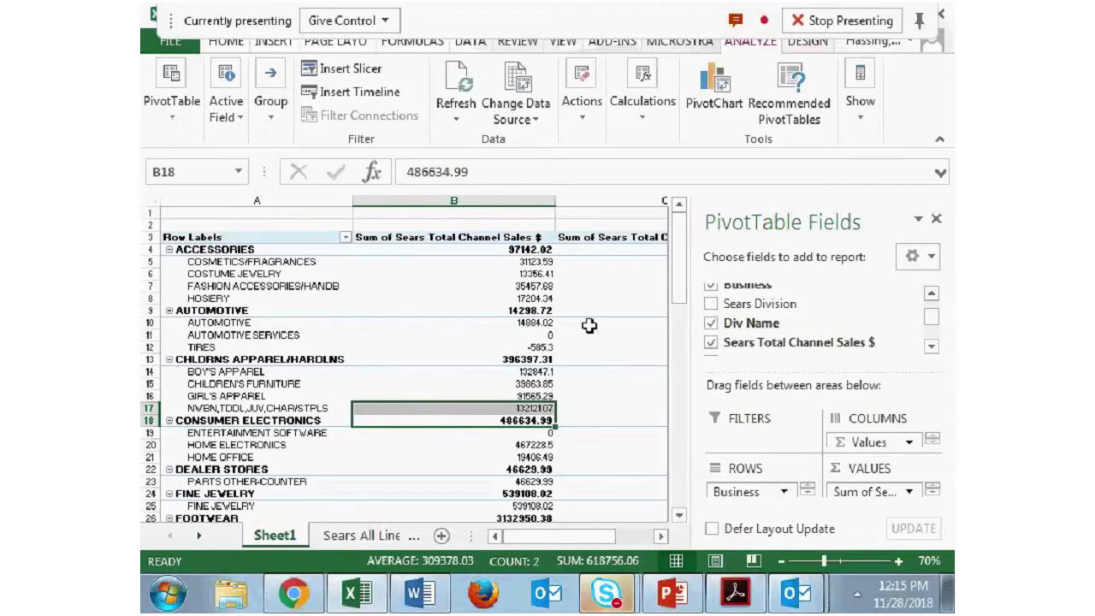
mouse_move(565, 536)
left_mouse_down()
mouse_move(580, 539)
mouse_move(562, 539)
left_mouse_up()
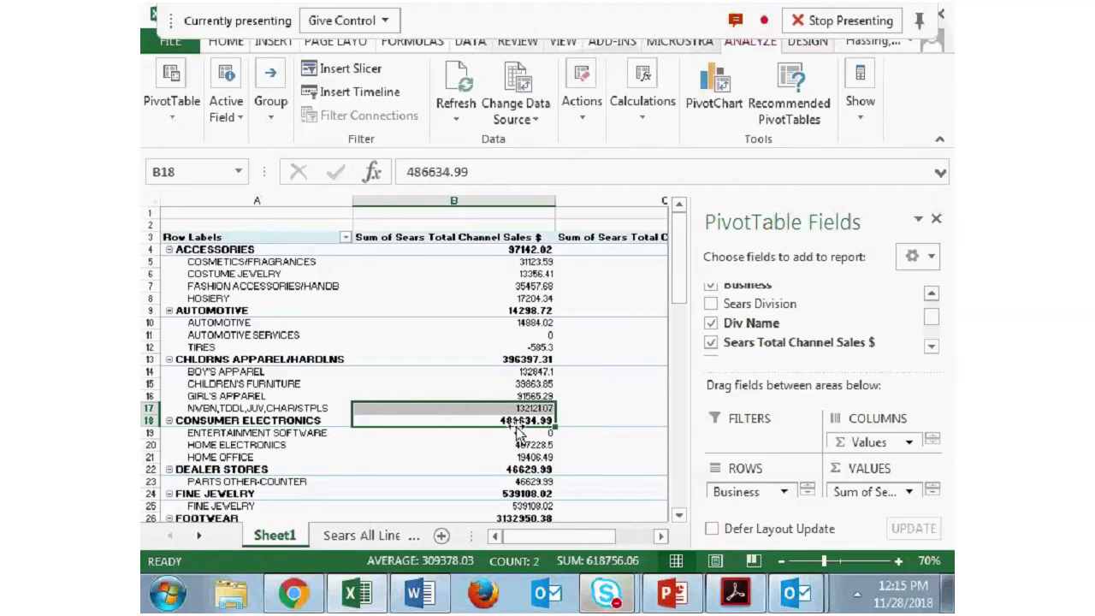
- Remove Sears Total Channel Sales $ LY from the Values area, find it in the field list and add it back
left_click(938, 494)
left_click_drag(885, 484, 798, 332)
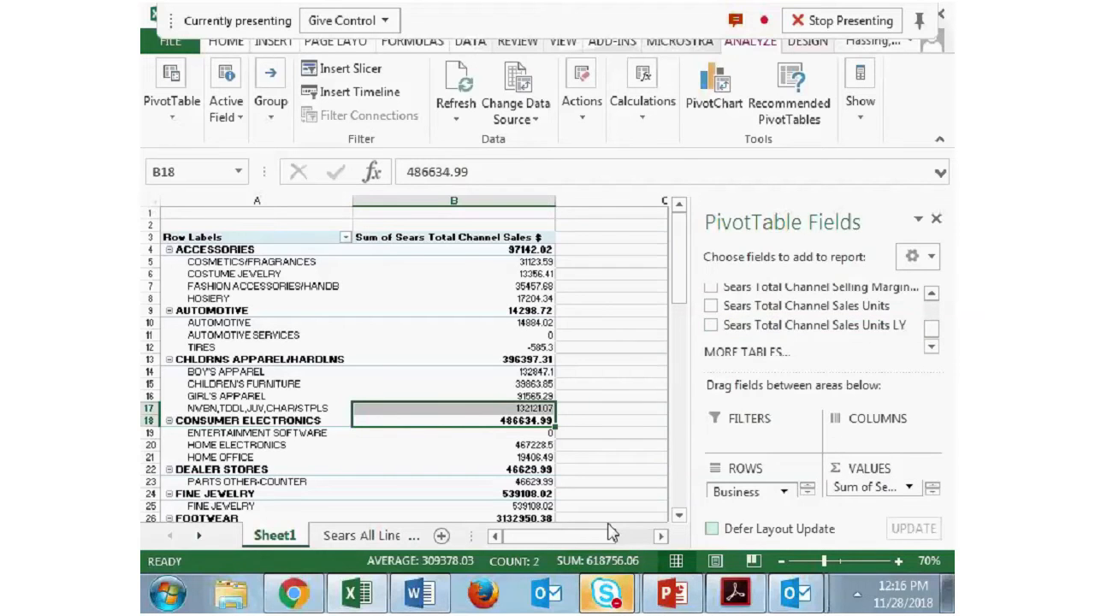
left_click(931, 294)
left_click(931, 293)
left_click(931, 293)
left_click(931, 294)
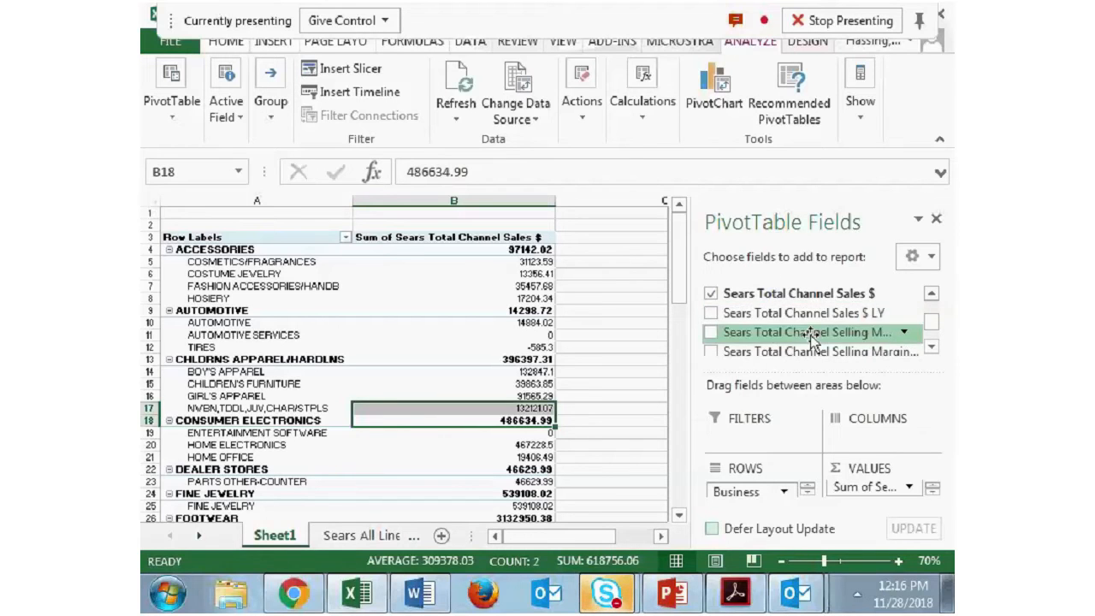
left_click_drag(796, 314, 888, 501)
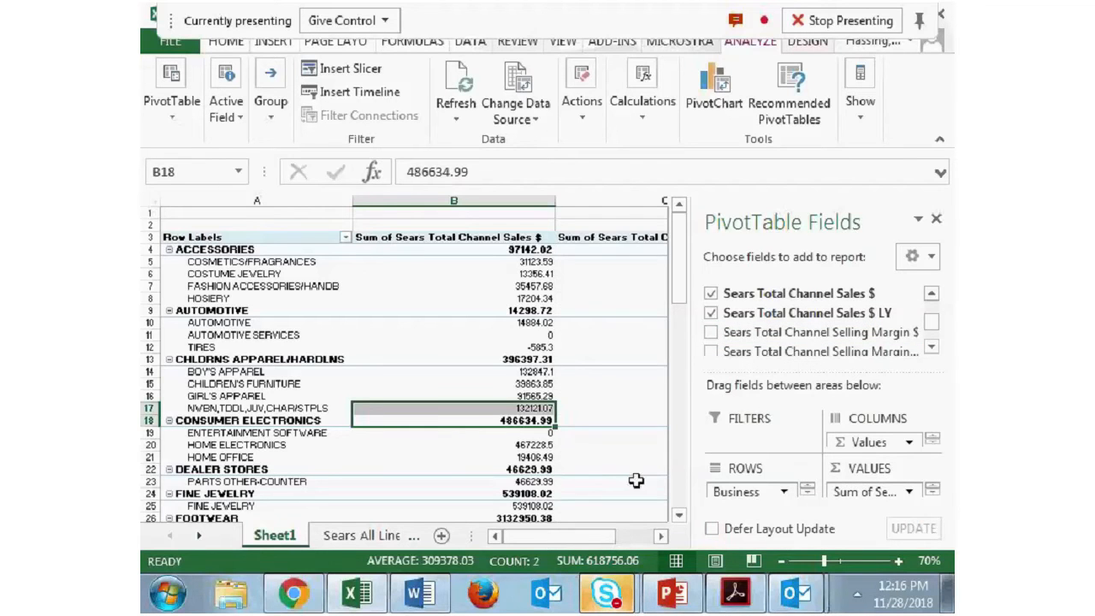
left_click_drag(605, 533, 673, 543)
- Enlarge the field areas section, swap the order of the two sales fields in Values and restore their original order
left_click_drag(844, 376, 824, 288)
left_click_drag(877, 456, 907, 481)
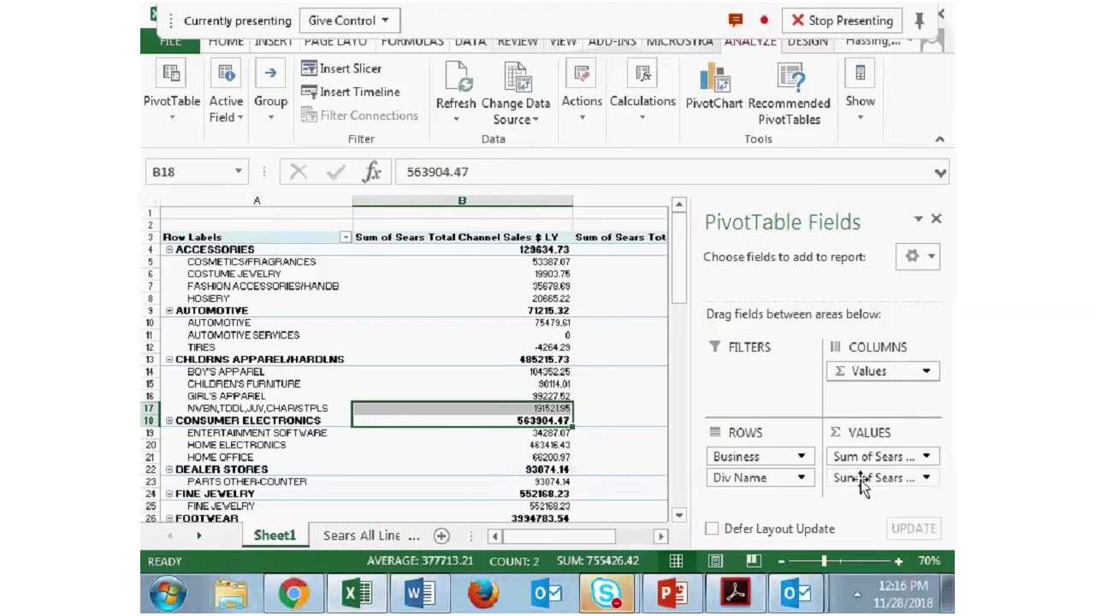
left_click_drag(844, 455, 867, 483)
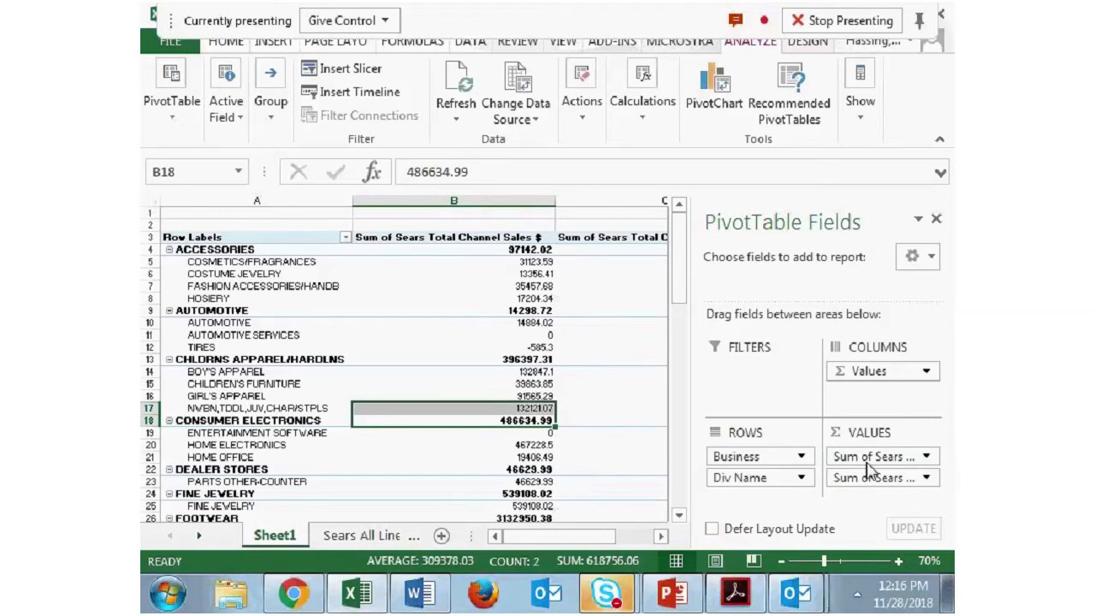
left_click_drag(554, 536, 563, 537)
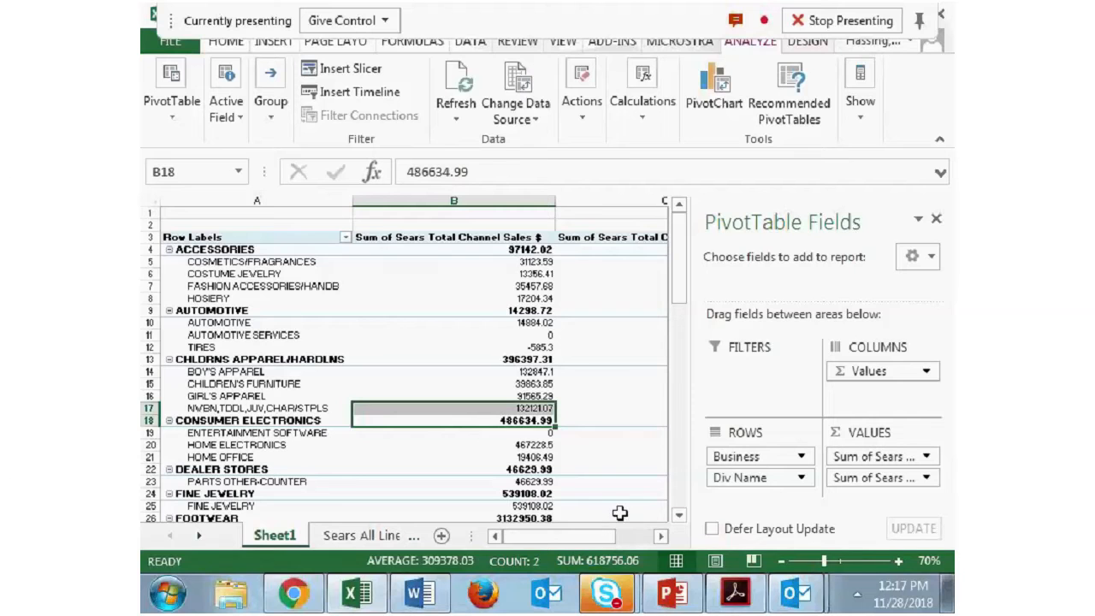
mouse_move(617, 514)
- Move Business from the Rows area to the Filters area and filter the PivotTable to HOME FASHIONS
left_click_drag(735, 455, 746, 389)
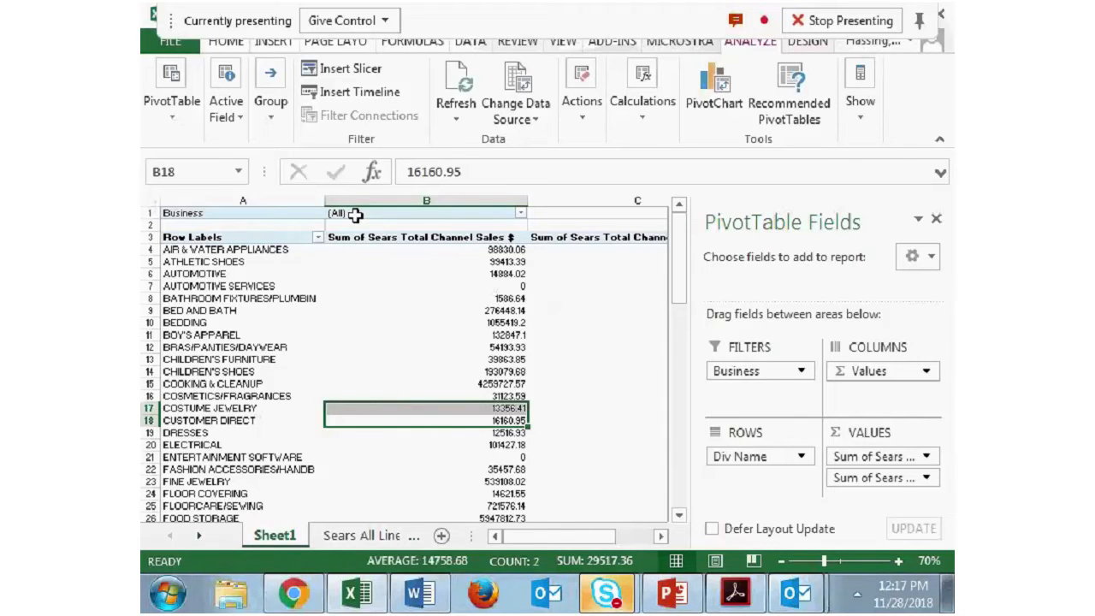
left_click(521, 214)
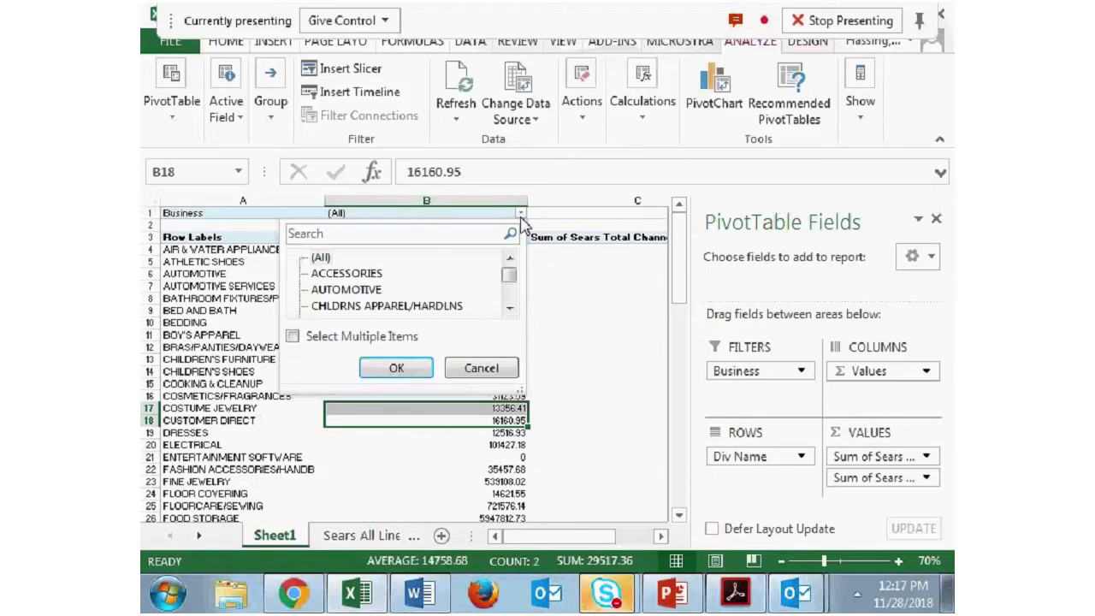
scroll(512, 307, "down", 1)
left_click(512, 307)
left_click(385, 260)
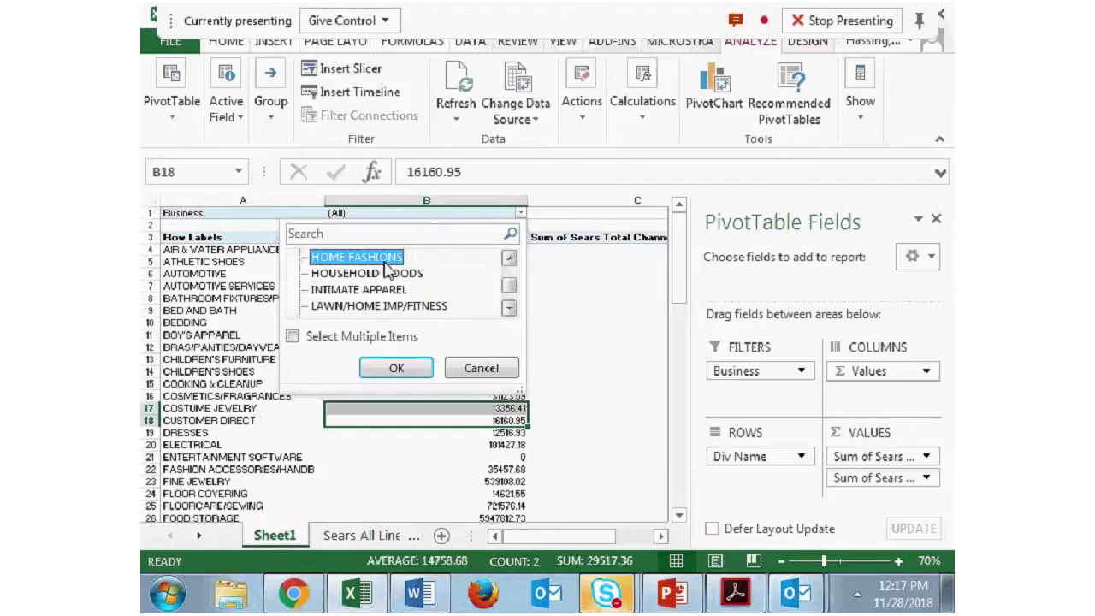
left_click(396, 368)
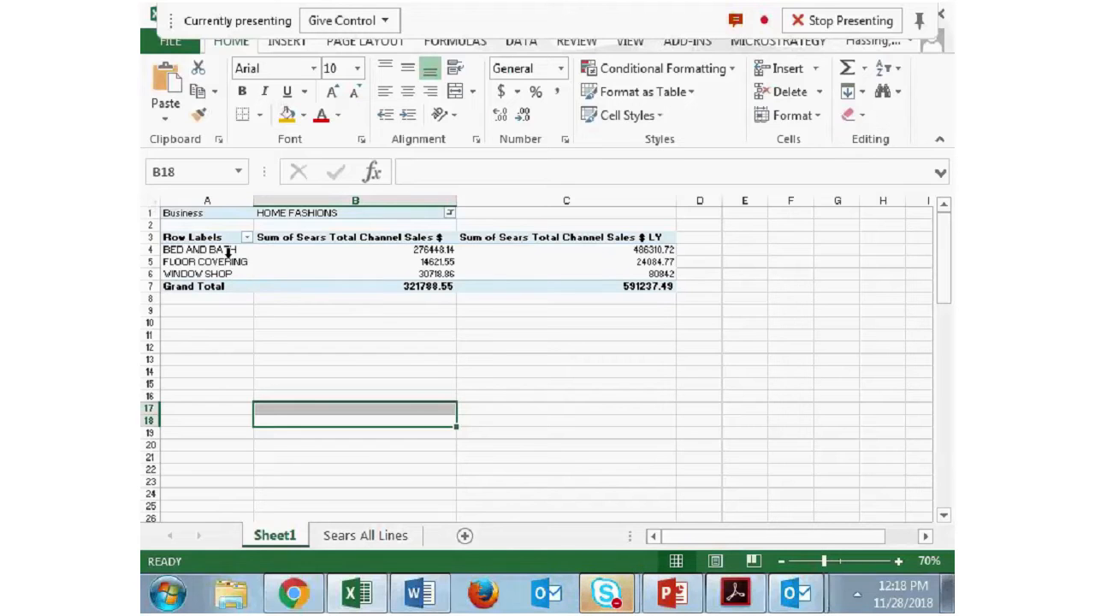
- Change the Business report filter to AUTOMOTIVE
left_click(449, 212)
left_click(271, 289)
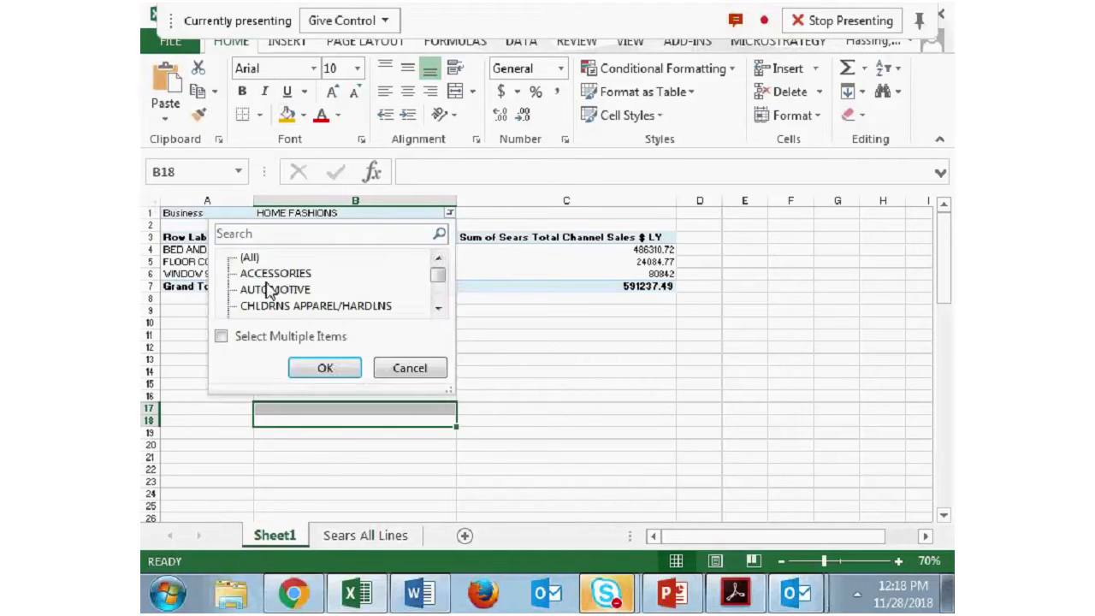
left_click(325, 367)
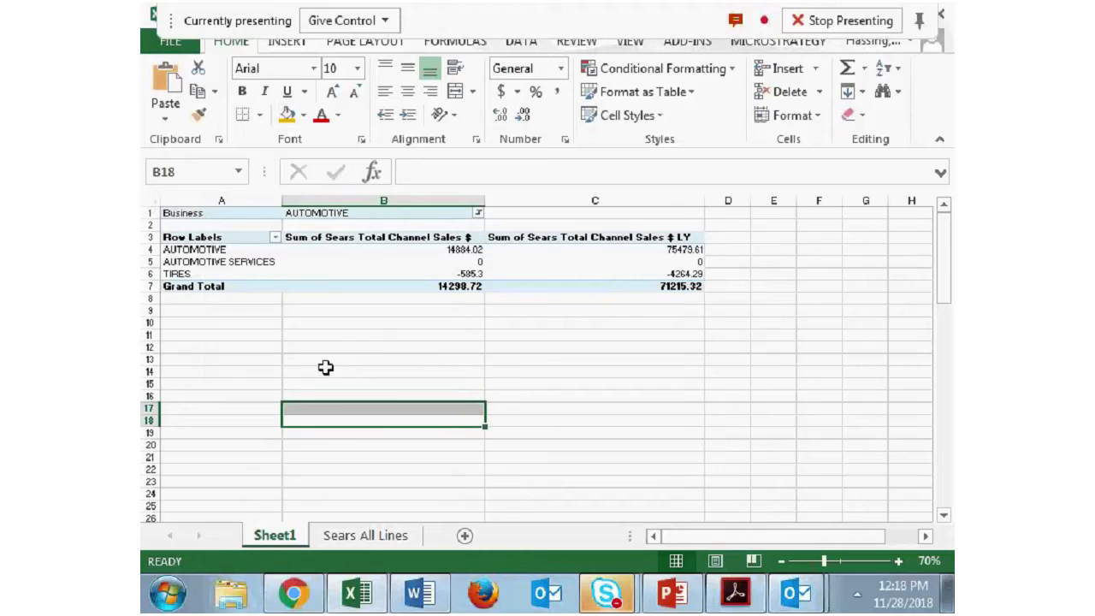
- Move Business from the Filters area back to the Rows area above Div Name
left_click(478, 212)
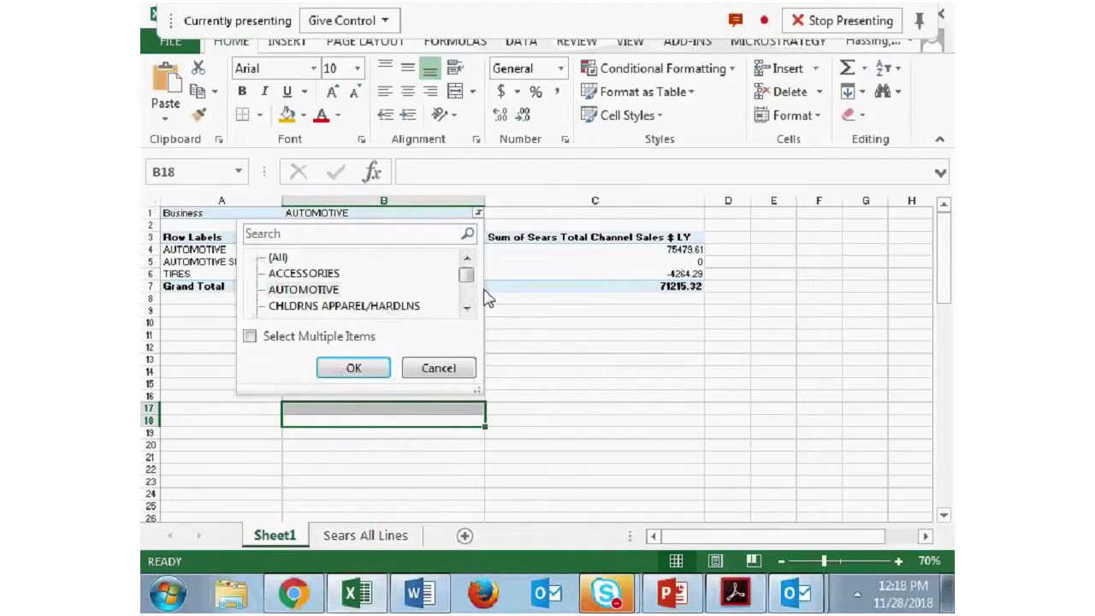
left_click(353, 367)
left_click_drag(303, 272, 325, 262)
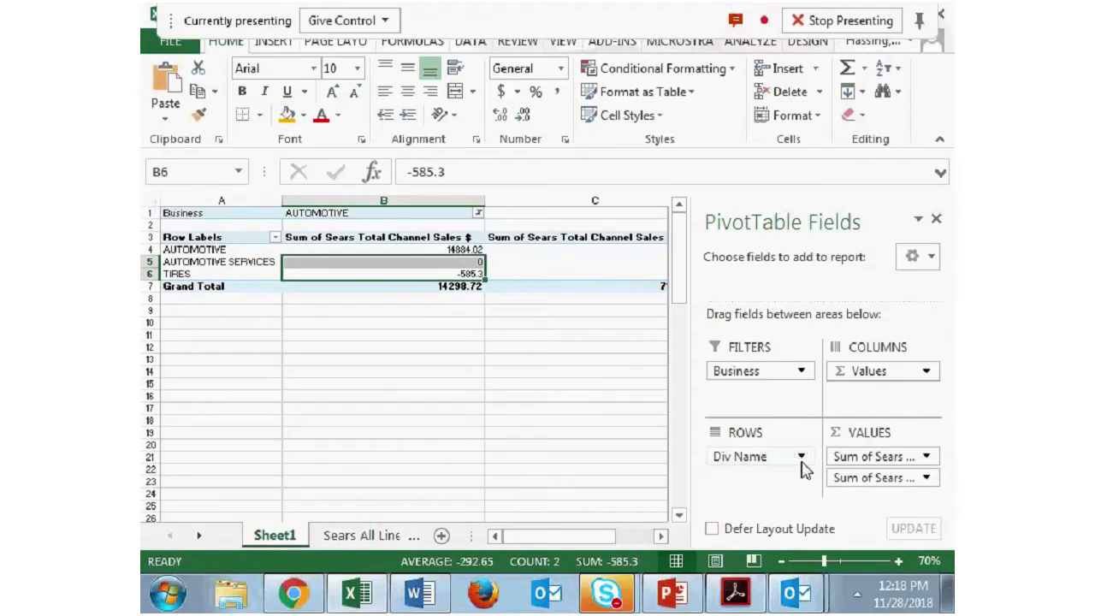
left_click_drag(762, 371, 777, 461)
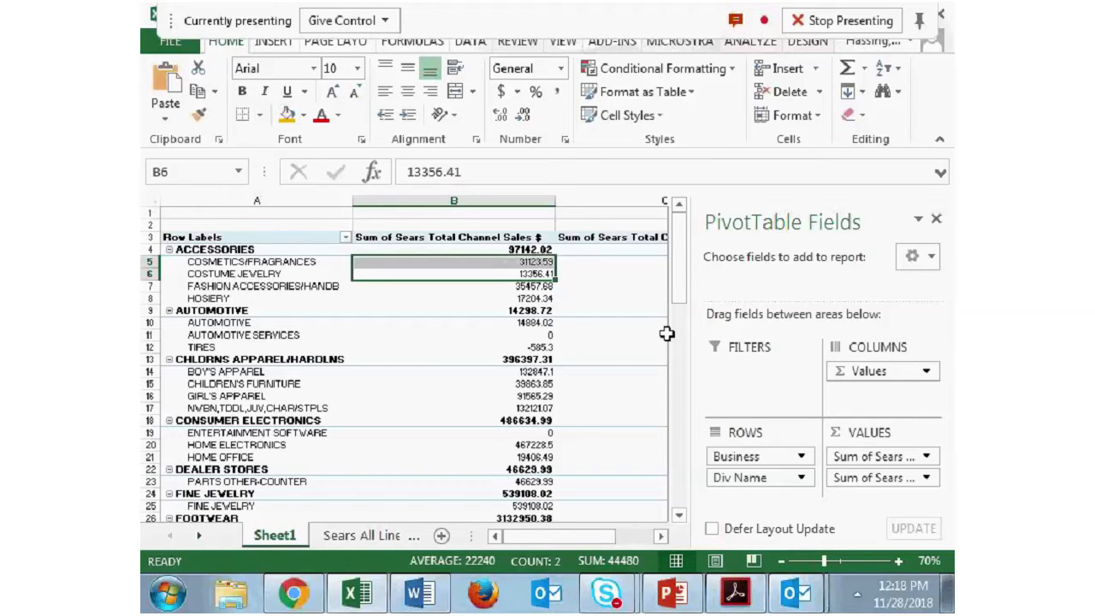
- Start a new PivotTable calculated field and name it Sales $ vs LY
mouse_move(609, 368)
left_click_drag(548, 545, 563, 545)
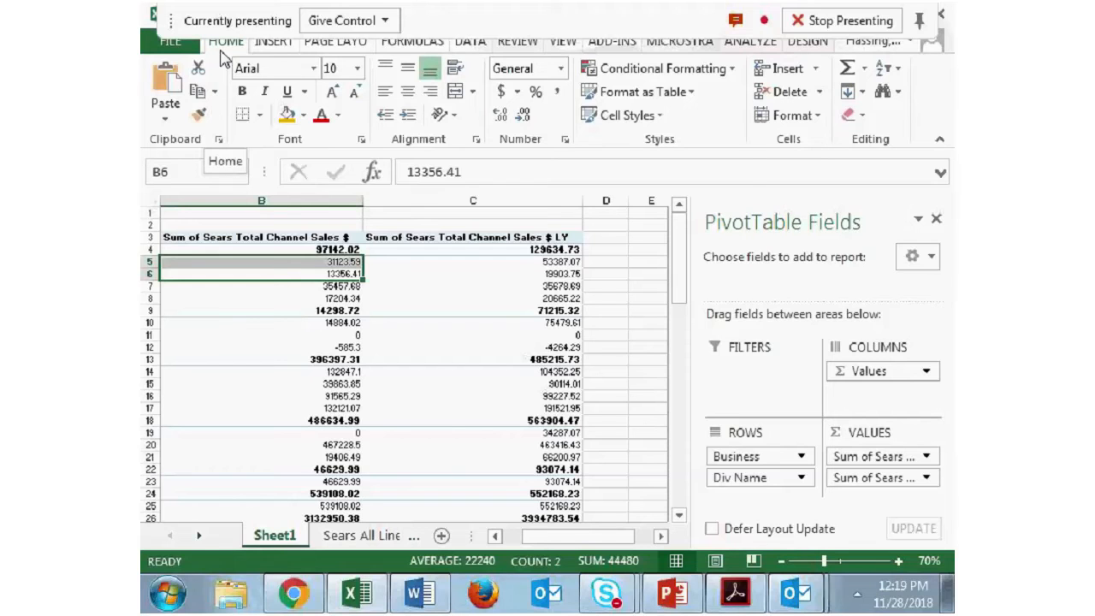
left_click(783, 69)
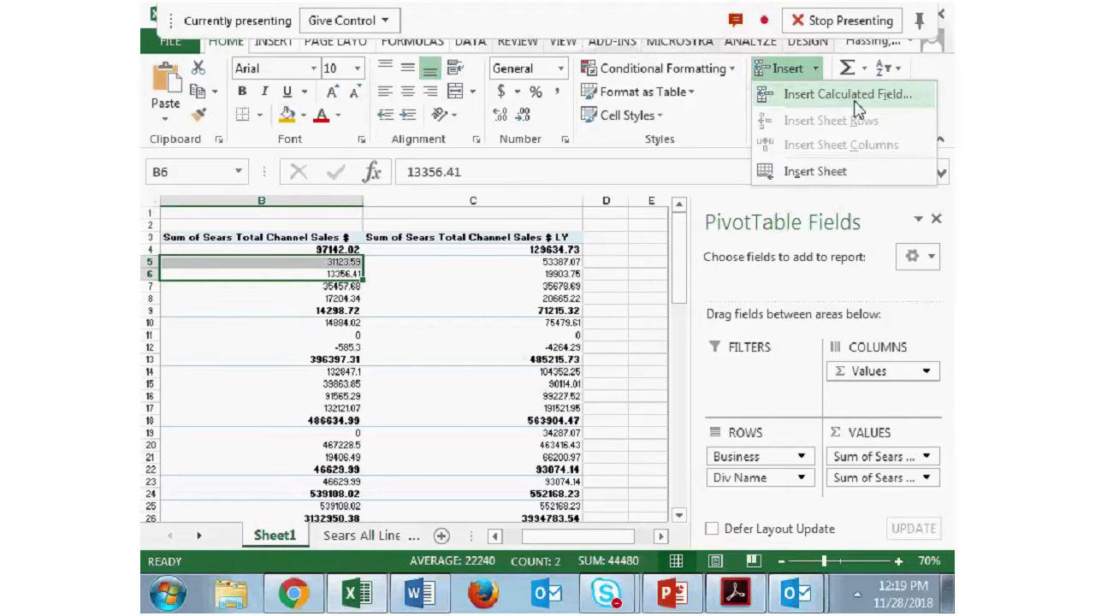
left_click(764, 50)
left_click(764, 49)
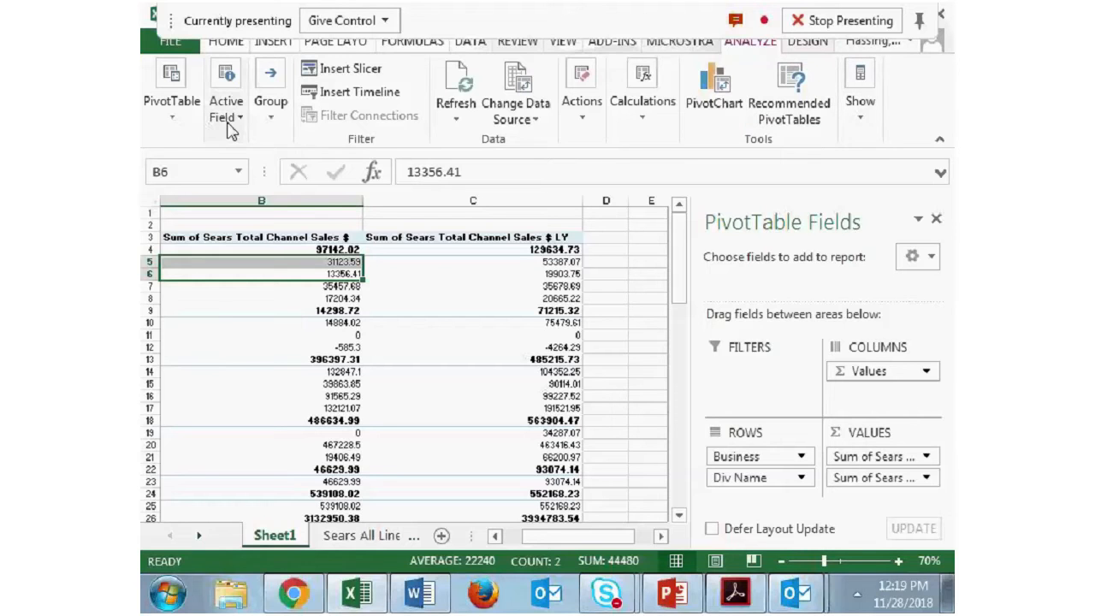
left_click(857, 119)
left_click(860, 122)
left_click(633, 120)
left_click(673, 216)
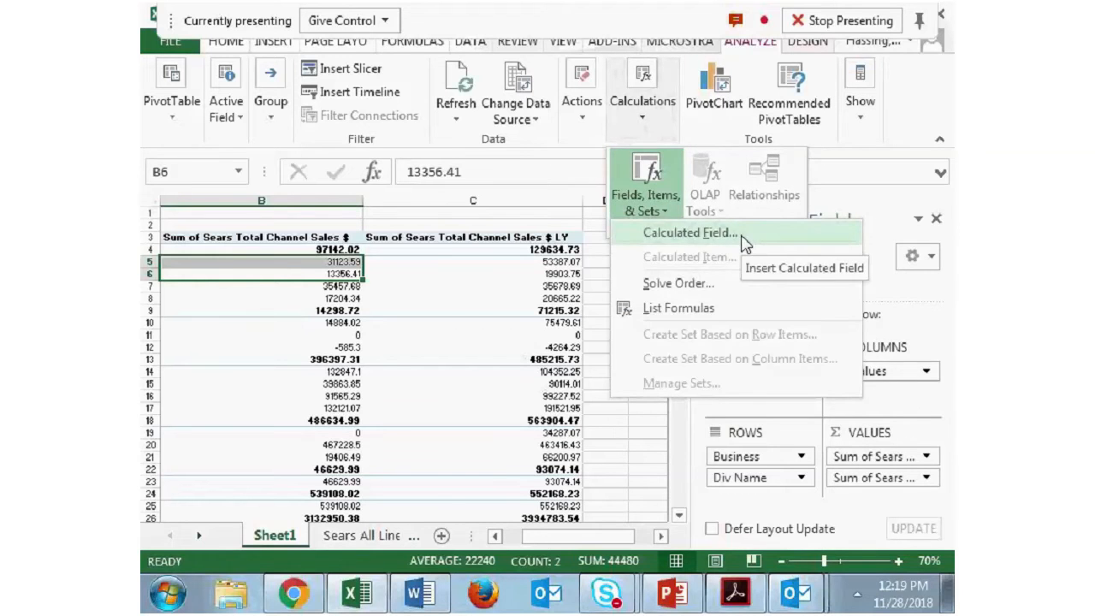
left_click(743, 244)
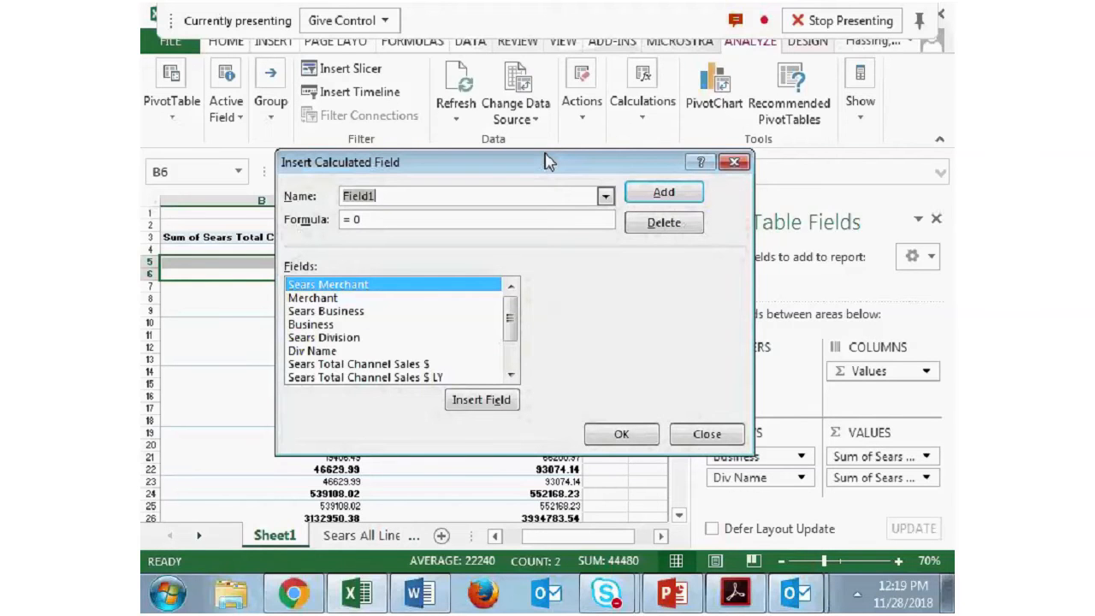
left_click_drag(476, 167, 506, 134)
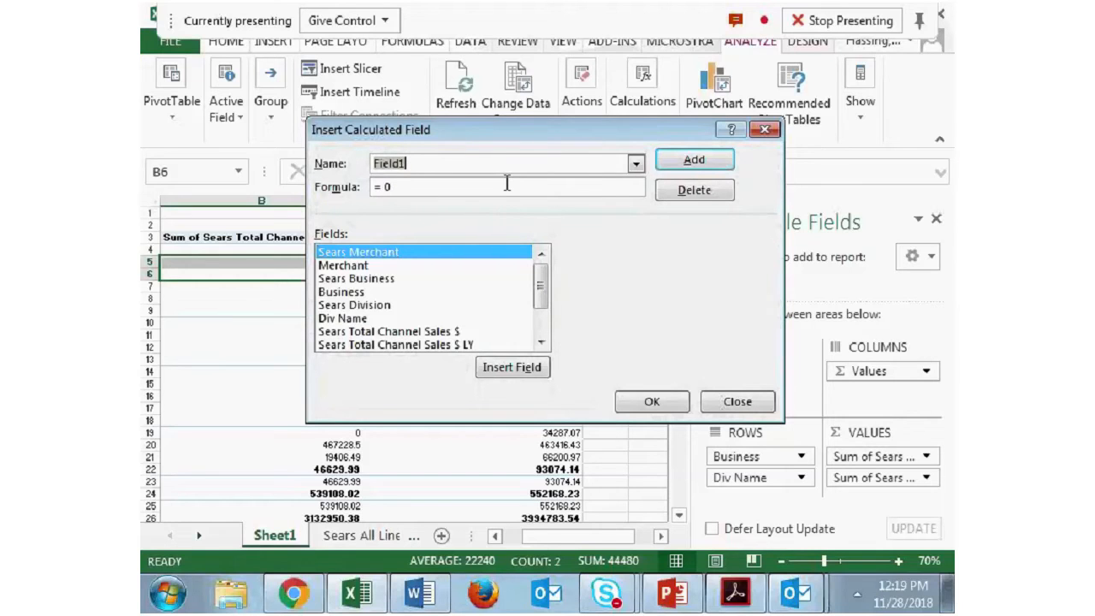
type("Sales $")
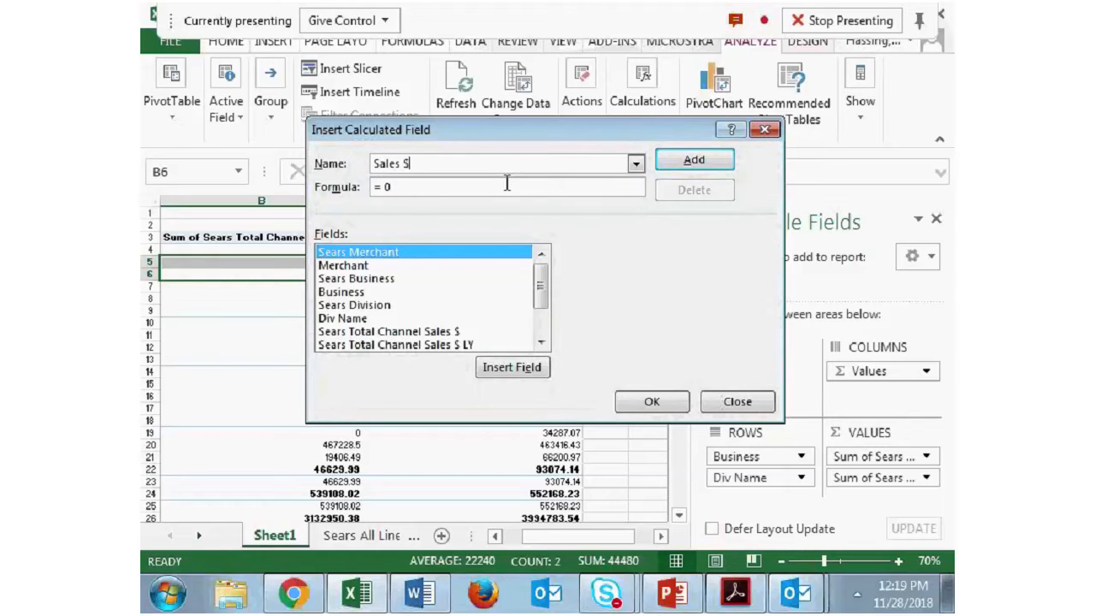
type(" vs LY")
- Define the calculated field as Sears Total Channel Sales $ minus Sears Total Channel Sales $ LY and insert it
double_click(436, 330)
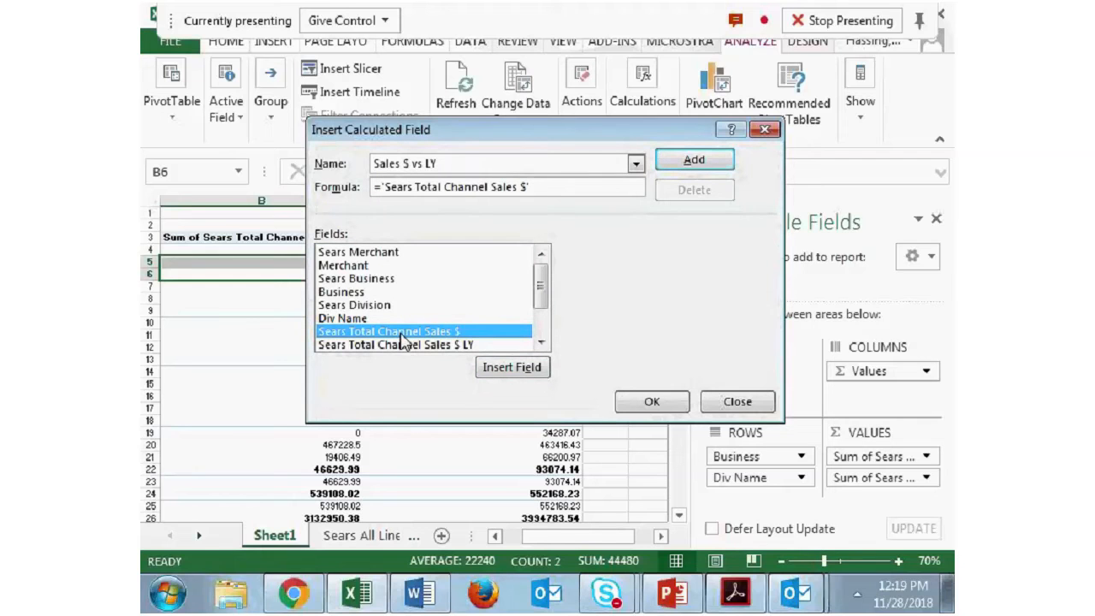
type("-")
double_click(428, 346)
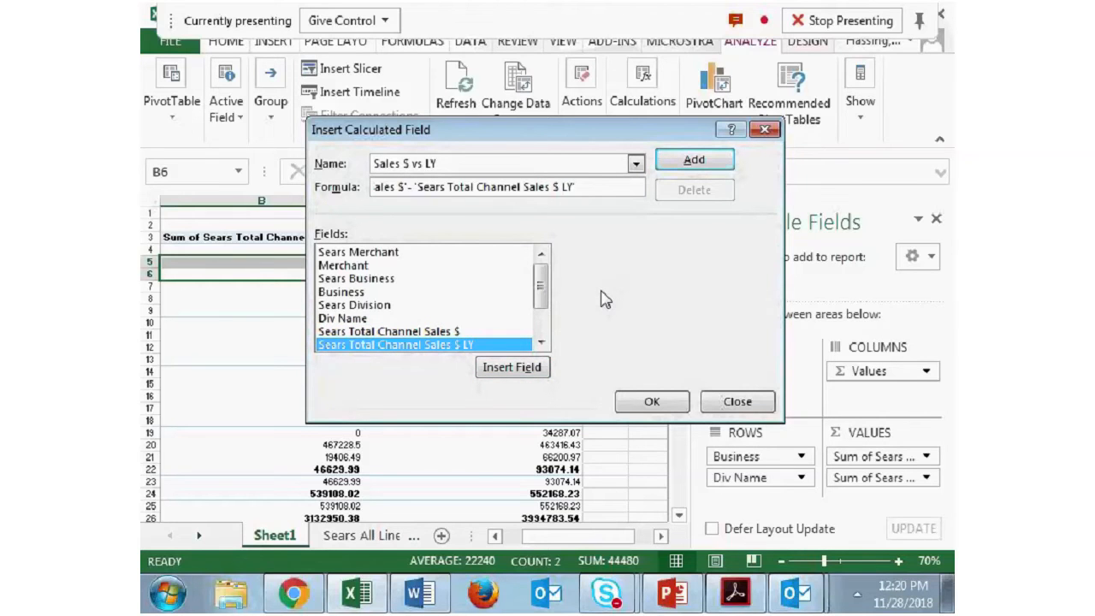
left_click(652, 402)
left_click_drag(564, 544, 583, 543)
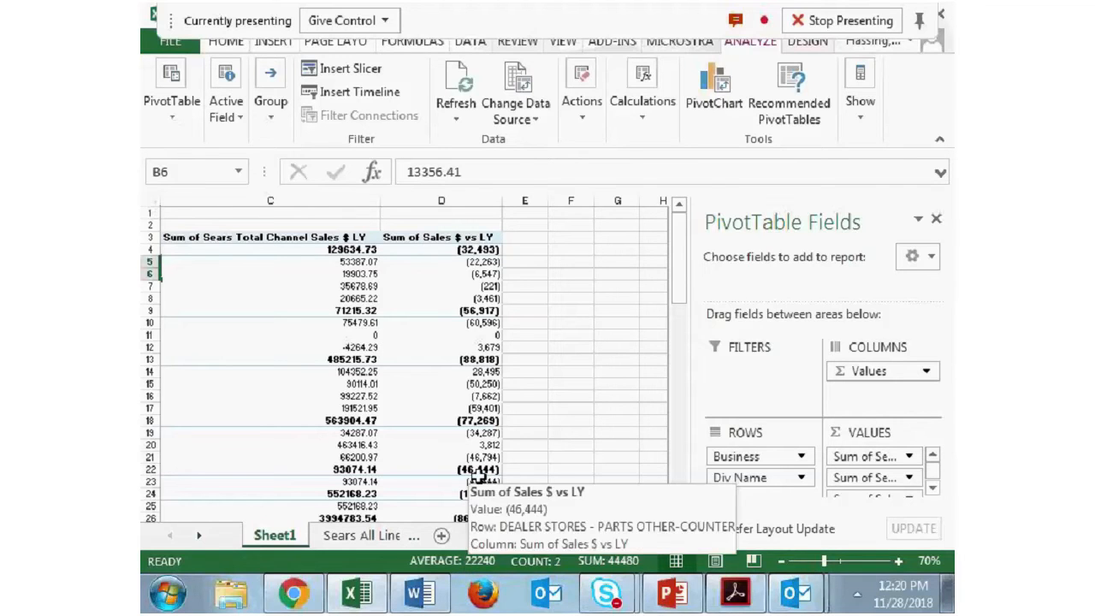
left_click_drag(571, 544, 533, 544)
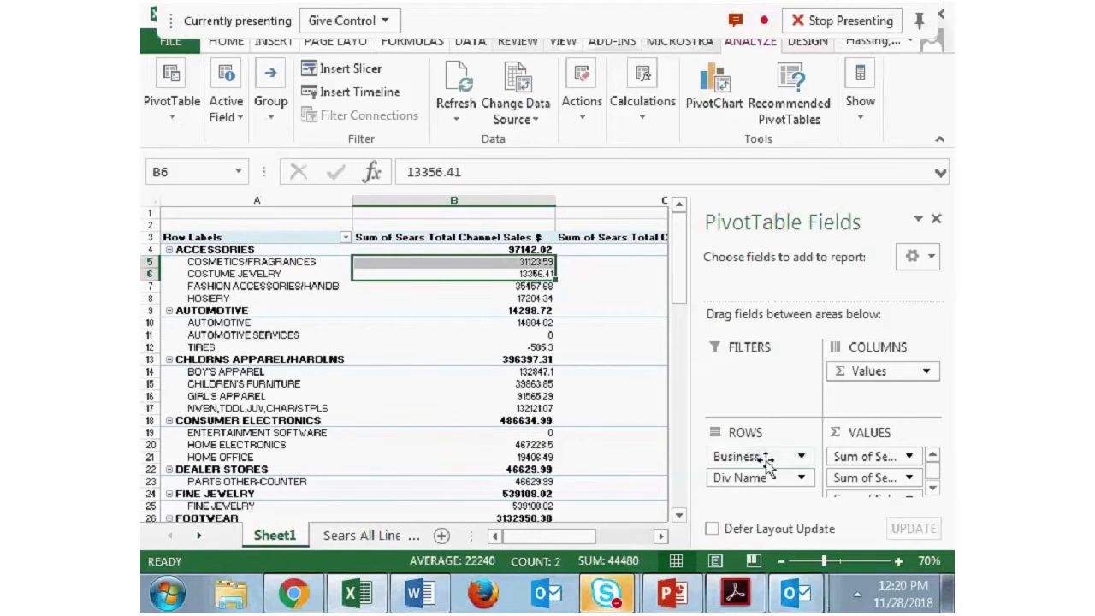
- Start another calculated field, keeping the default name Field1, and clear the 0 from its formula
left_click_drag(558, 541, 597, 539)
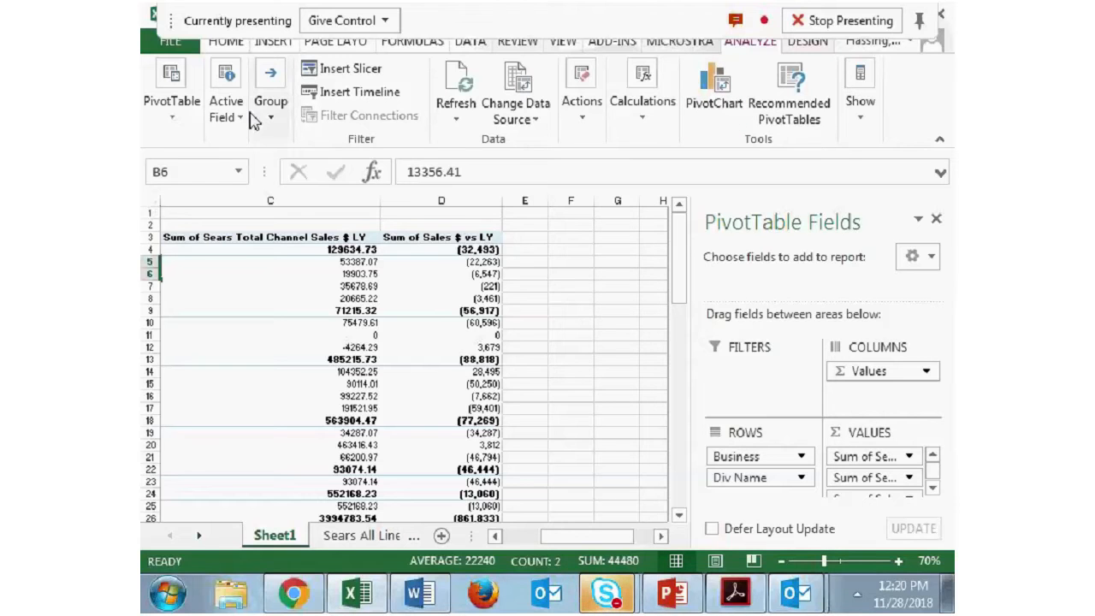
left_click(657, 125)
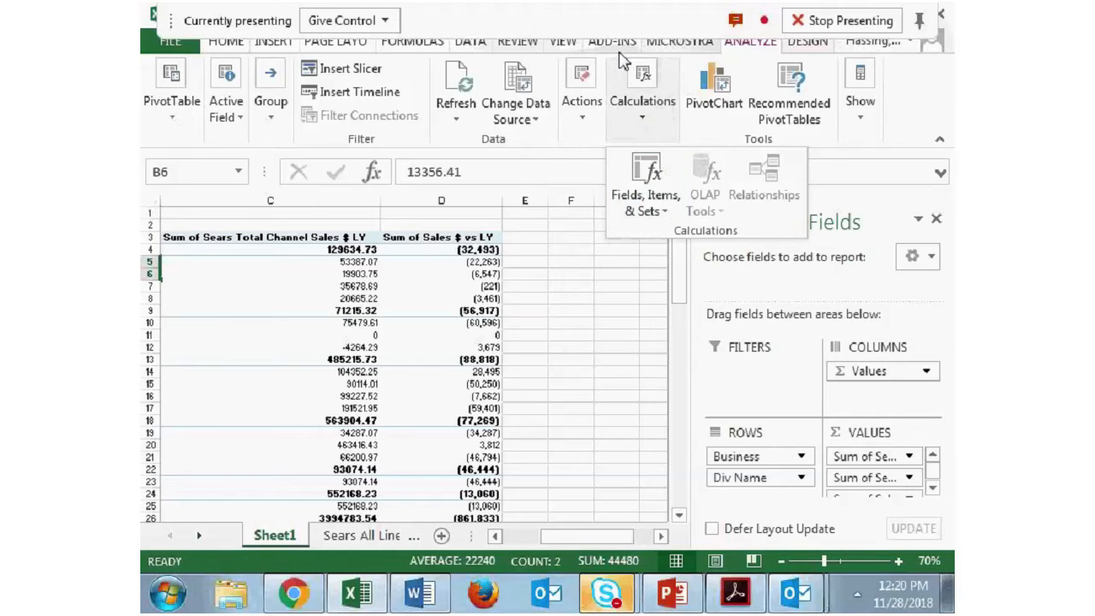
left_click(646, 182)
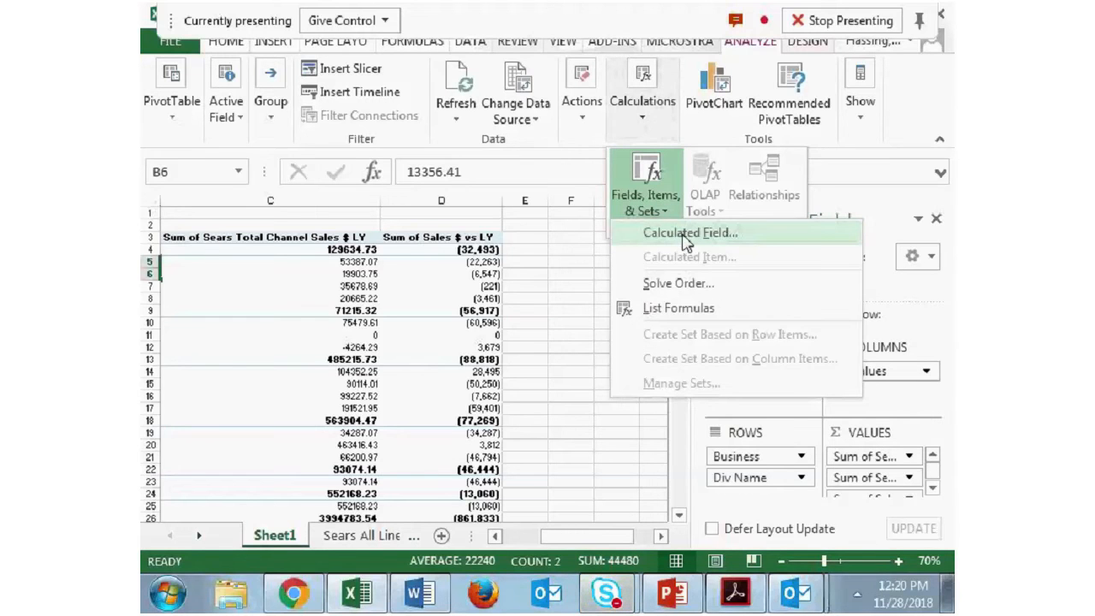
left_click(684, 233)
scroll(531, 310, "down", 2)
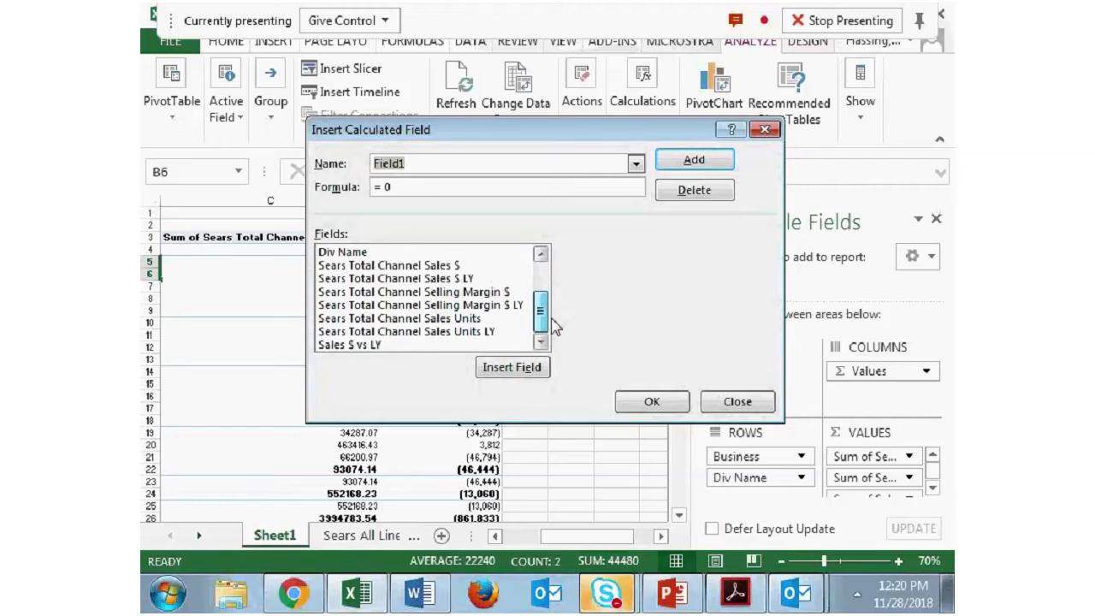
left_click(422, 184)
key("BackSpace")
key("BackSpace")
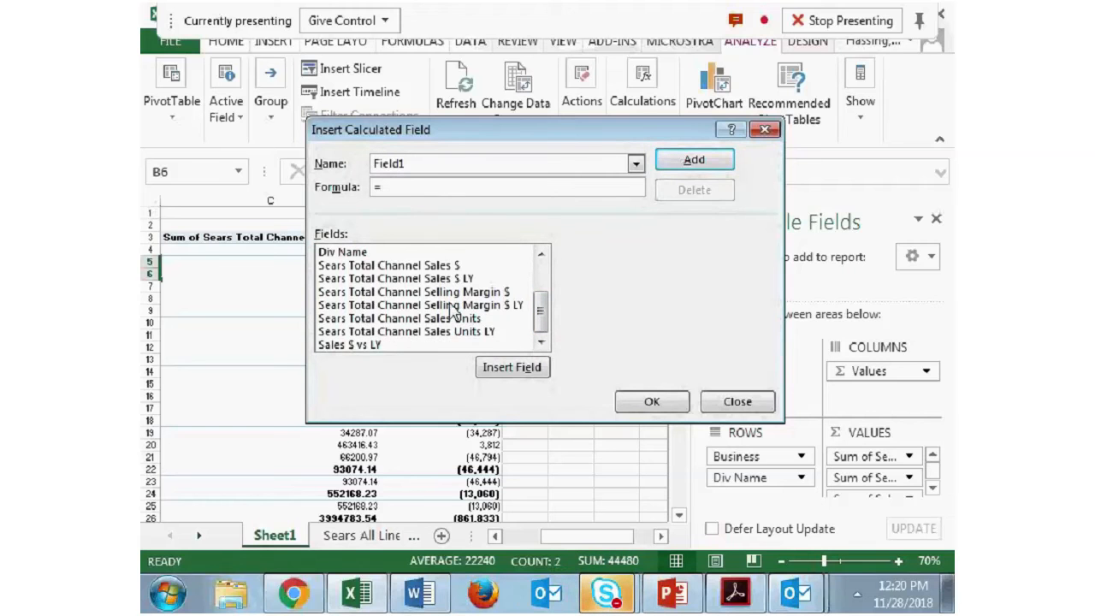
- Define Field1 as Sales $ vs LY divided by Sears Total Channel Sales $ LY and insert it
double_click(372, 345)
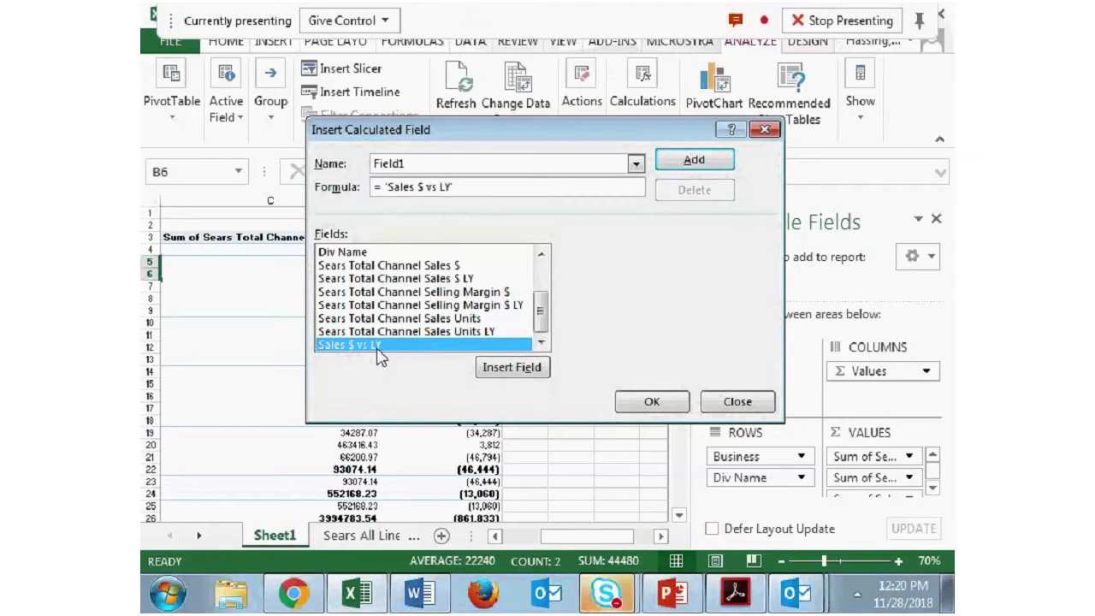
type("/")
scroll(547, 319, "up", 1)
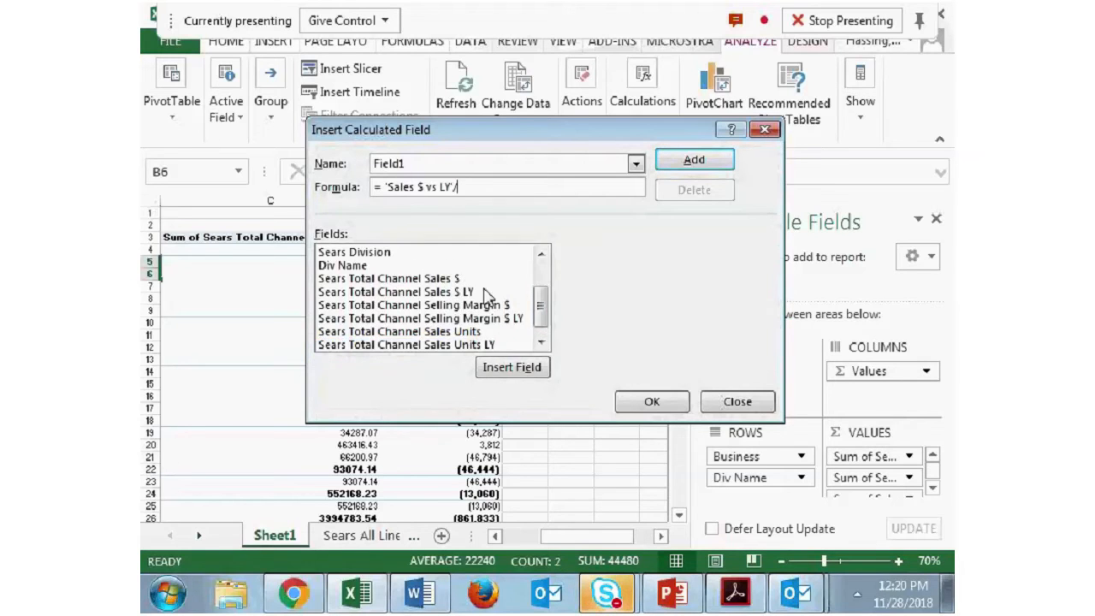
left_click(471, 293)
double_click(471, 293)
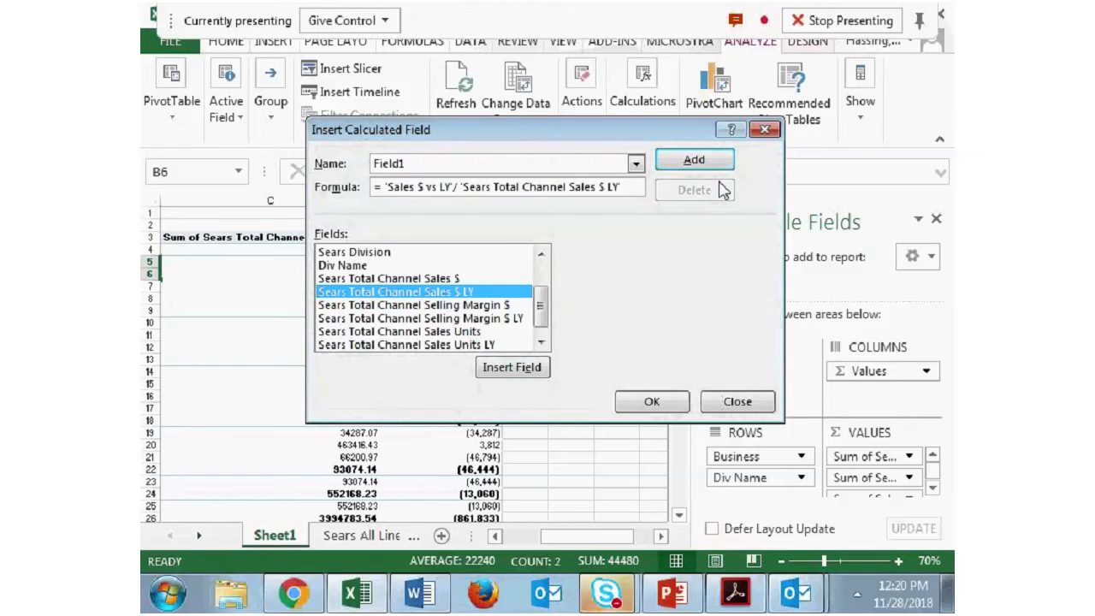
left_click(645, 402)
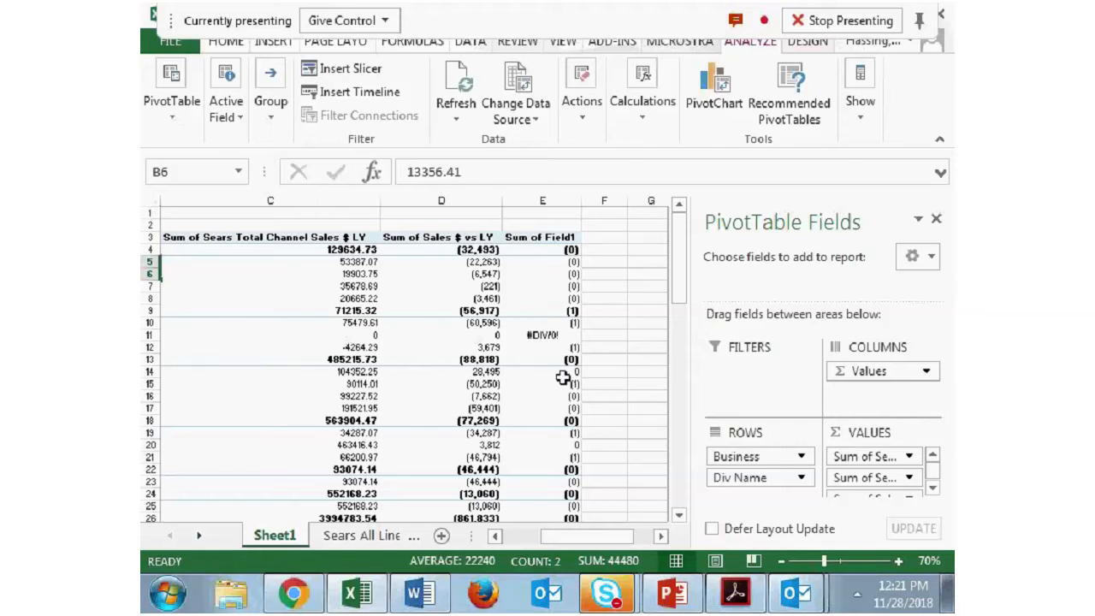
- Enter Sales % vs LY as the custom name in the value field settings of Sum of Field1
right_click(564, 245)
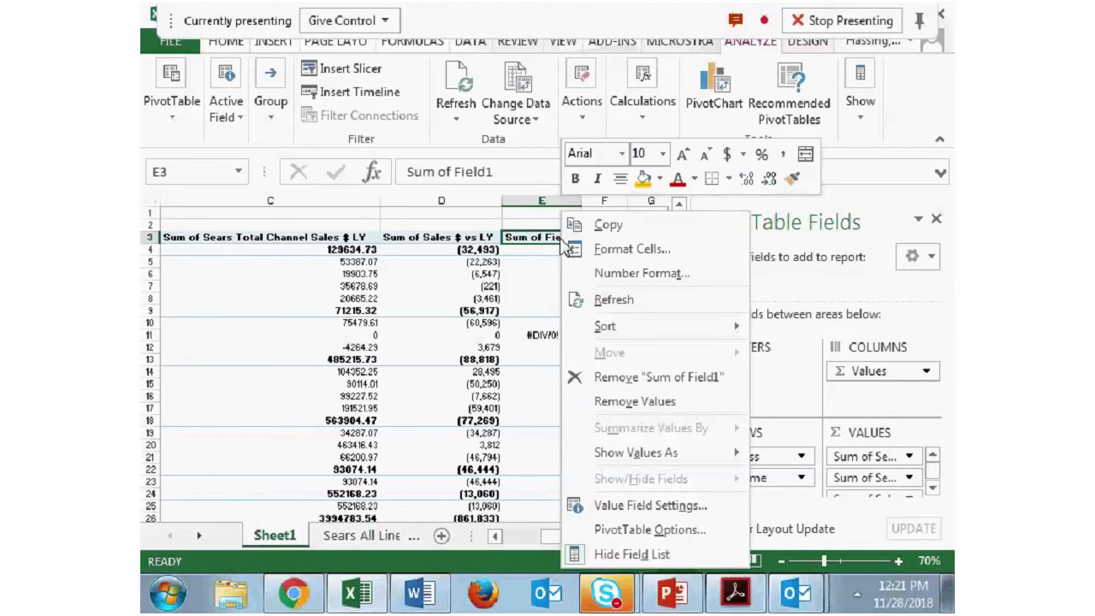
left_click(551, 237)
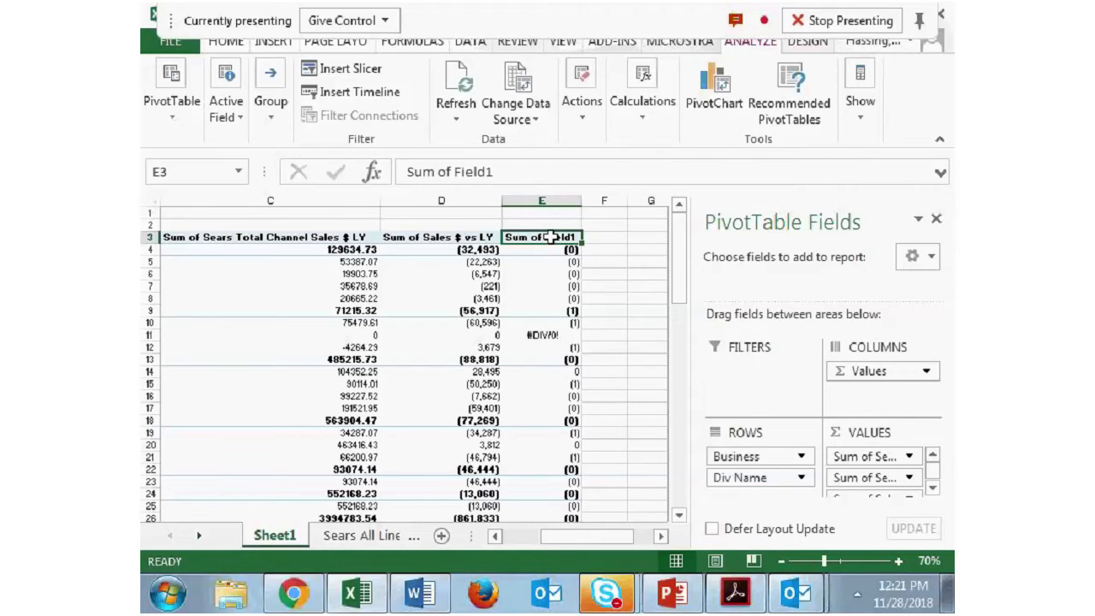
right_click(551, 237)
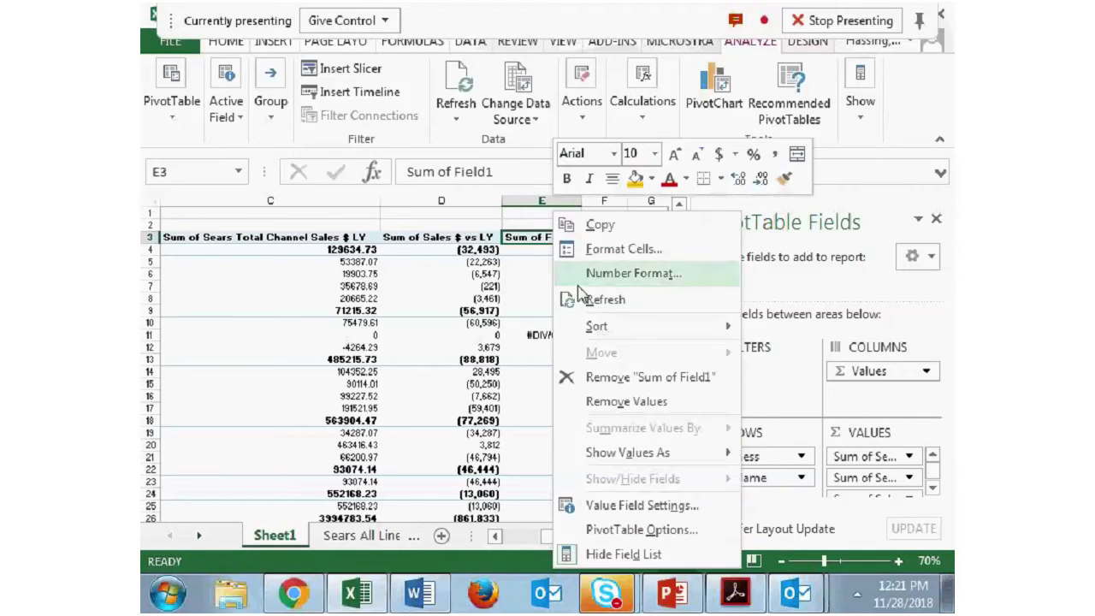
left_click(668, 506)
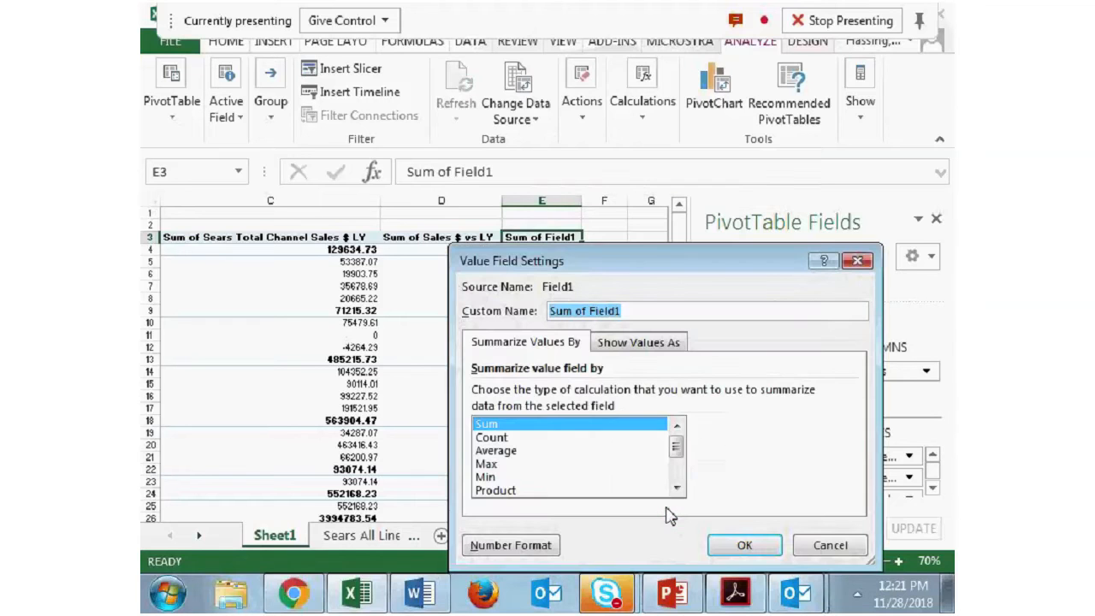
left_click_drag(651, 314, 516, 320)
type("Sales")
key("BackSpace")
key("BackSpace")
key("BackSpace")
type("les % vs LY")
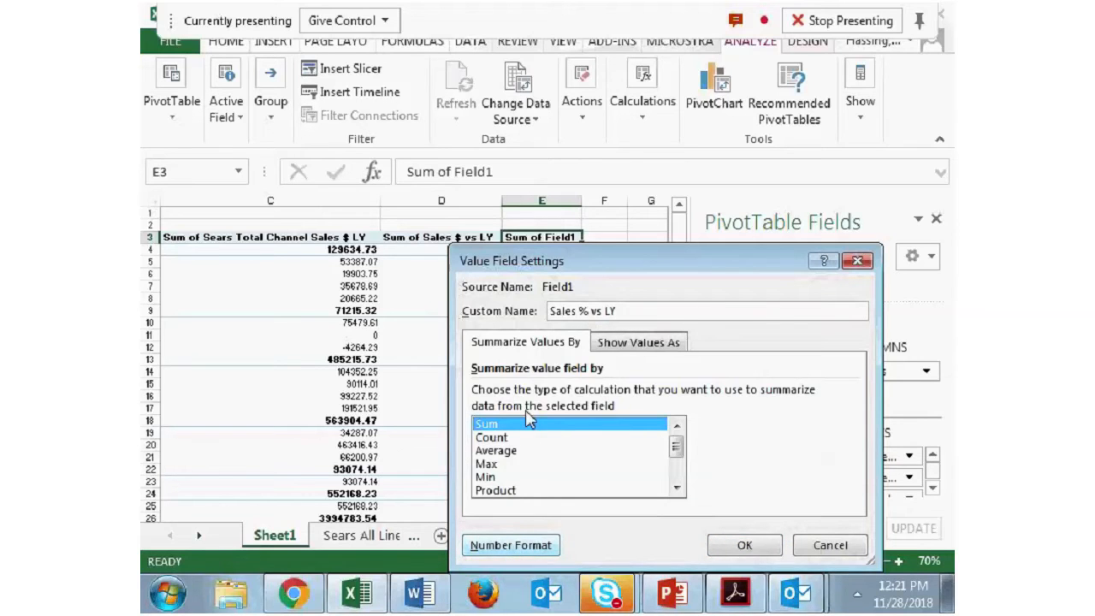
- Set the field's number format to Percentage with 0 decimal places, apply the settings and review the column
left_click(516, 545)
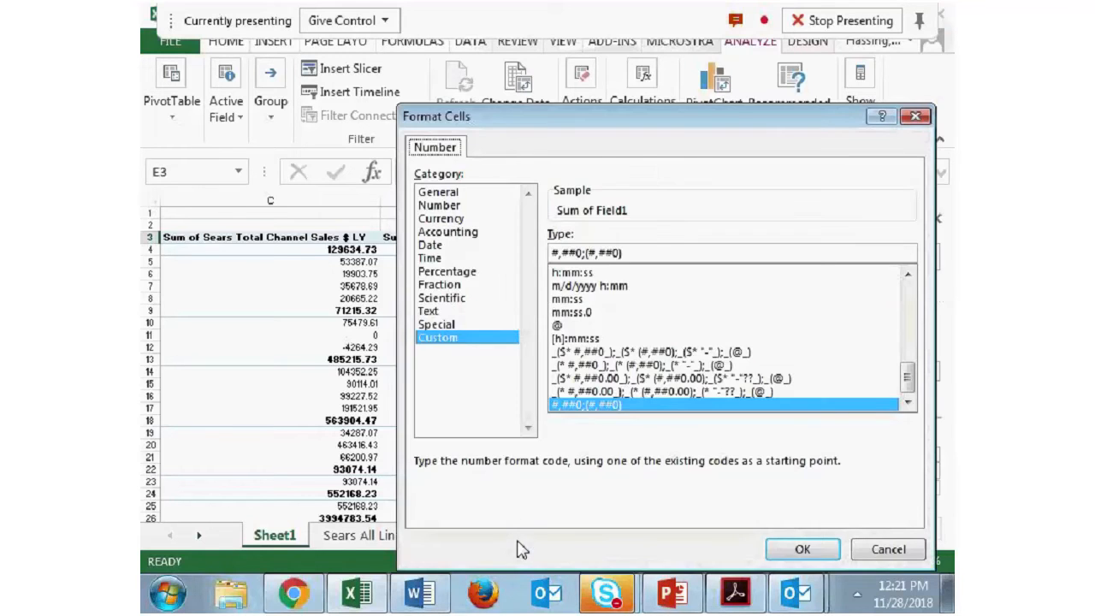
left_click(466, 272)
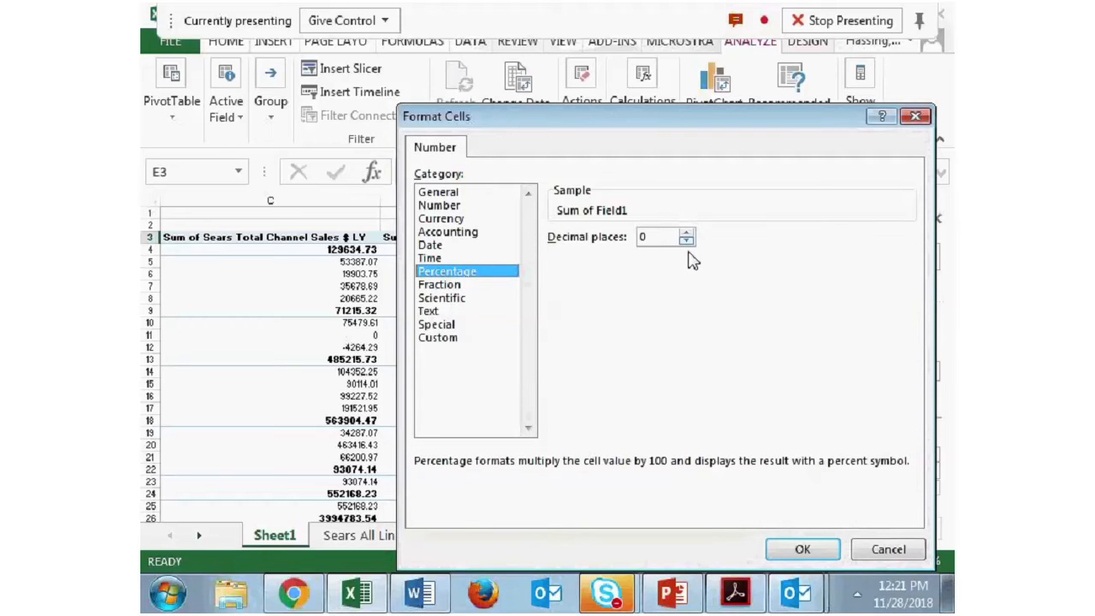
left_click(802, 549)
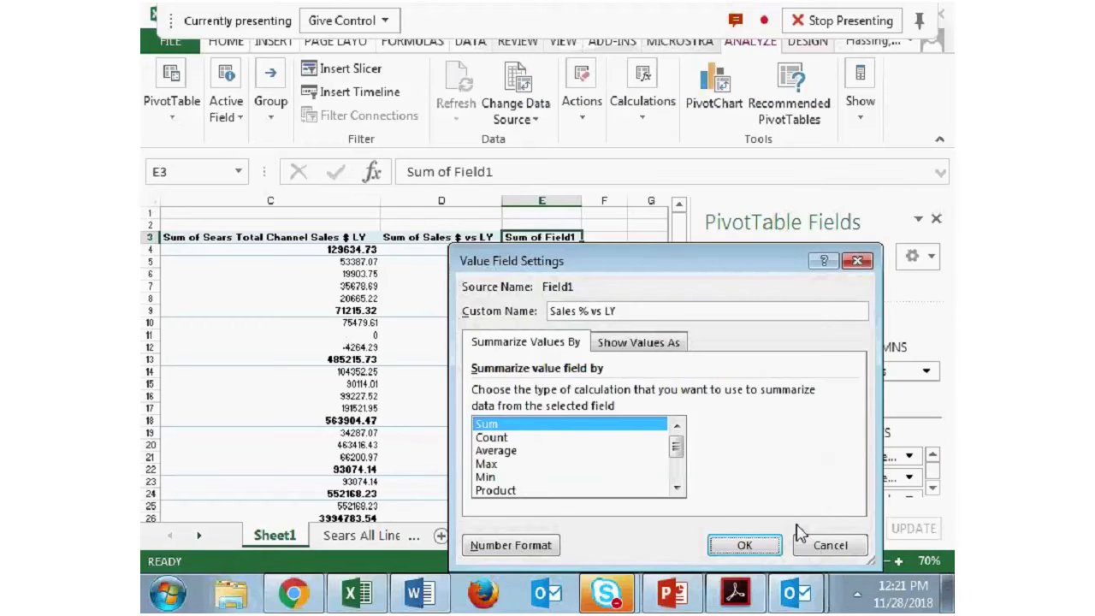
key("Return")
scroll(572, 326, "down", 4)
scroll(572, 326, "down", 3)
mouse_move(570, 397)
left_click_drag(579, 535, 572, 597)
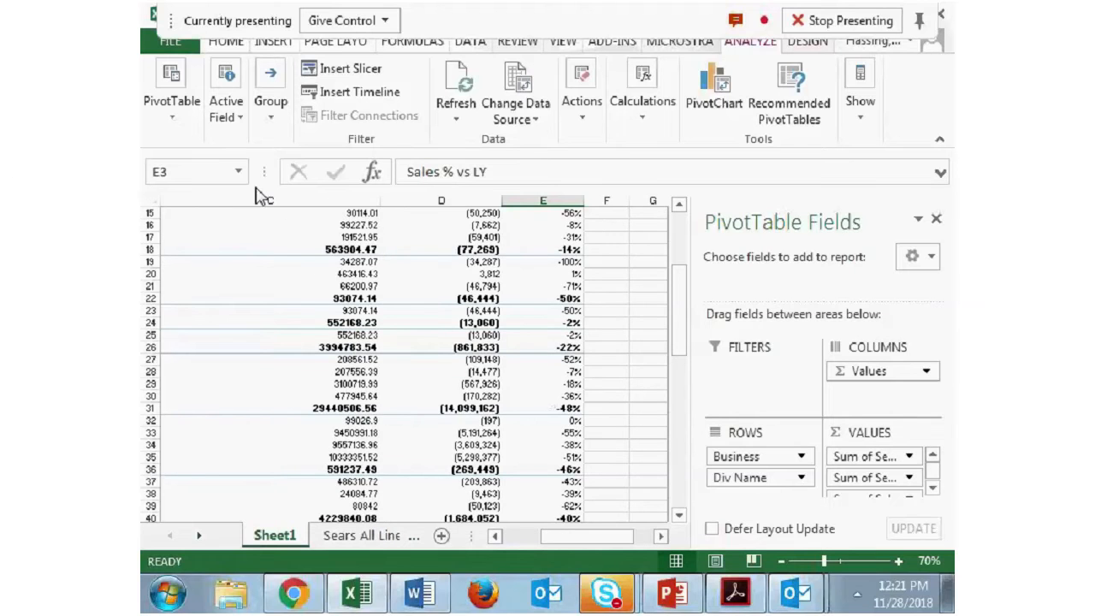
- Undo the name and number format change on the Field1 column, and dismiss its options without choosing any
key("ctrl+z")
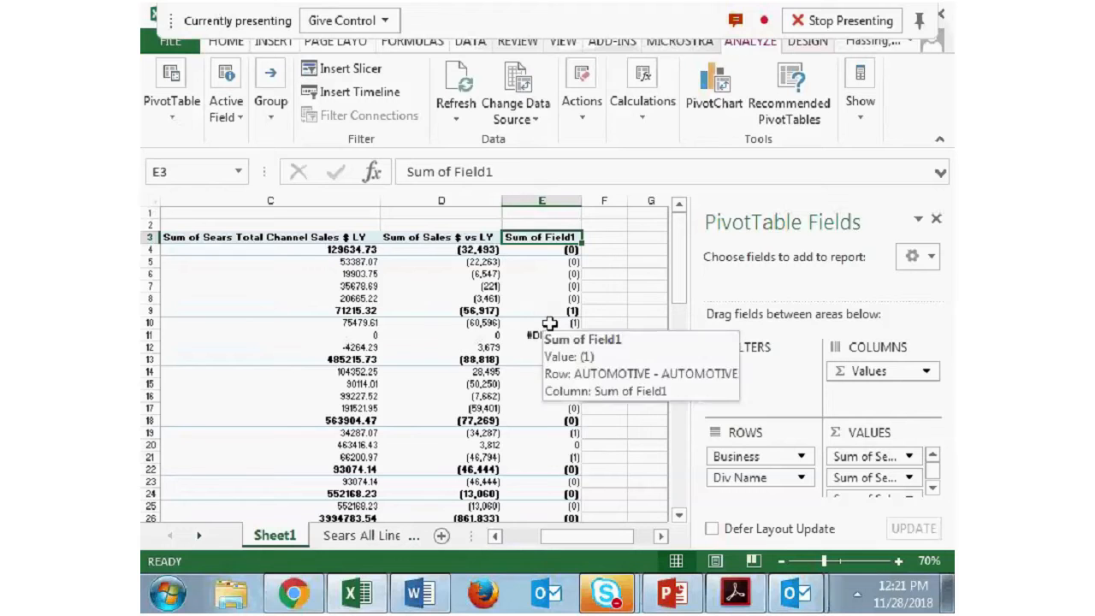
right_click(561, 237)
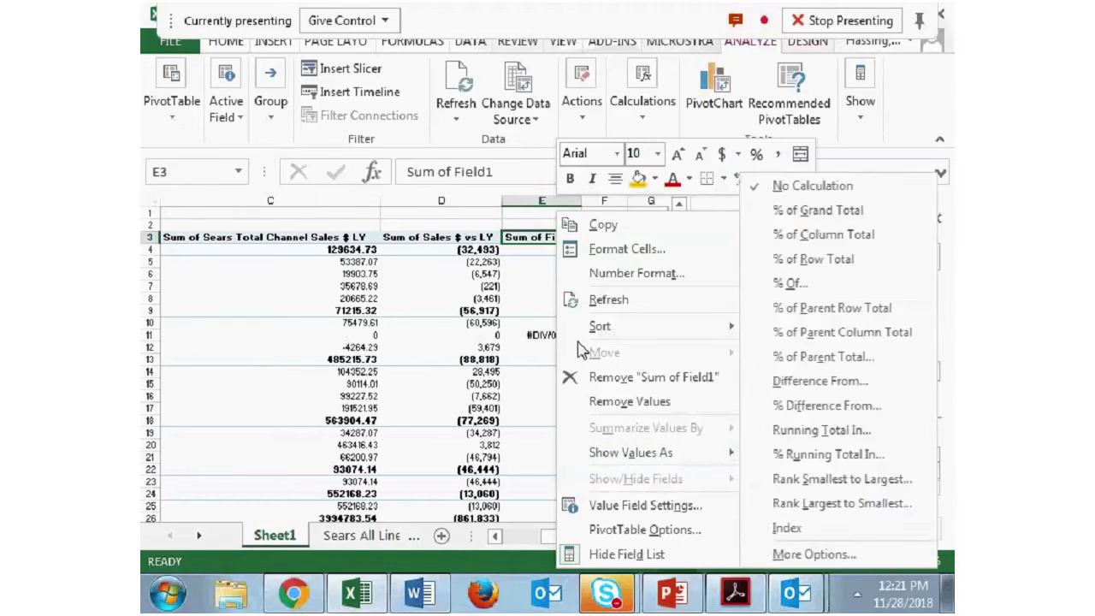
left_click(532, 273)
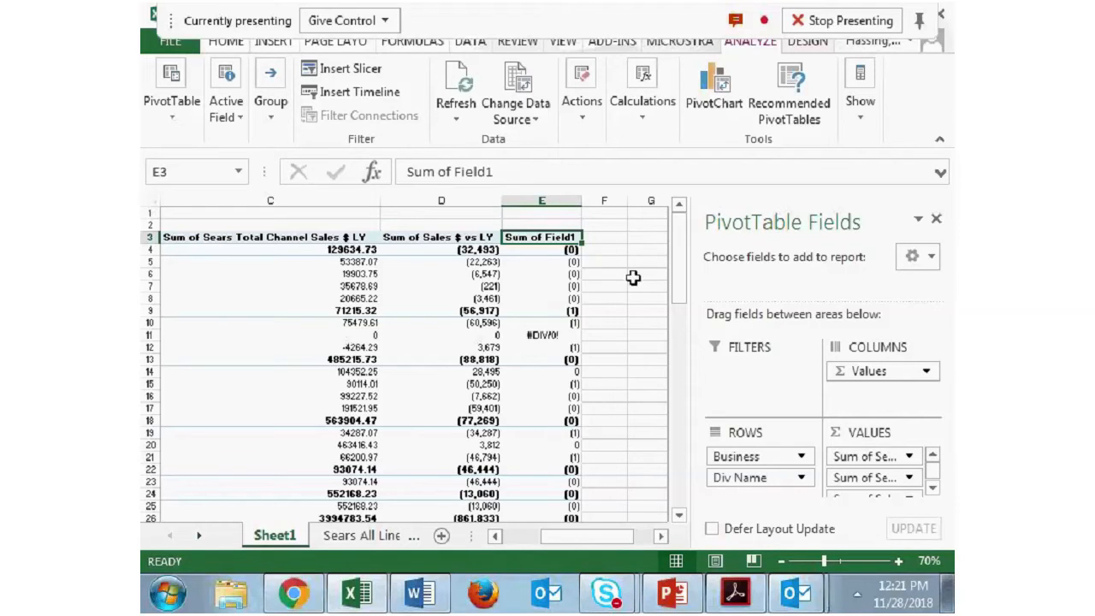
- Start a new calculated field with the formula Sales $ vs LY divided by Sears Total Channel Sales $ LY
left_click(633, 278)
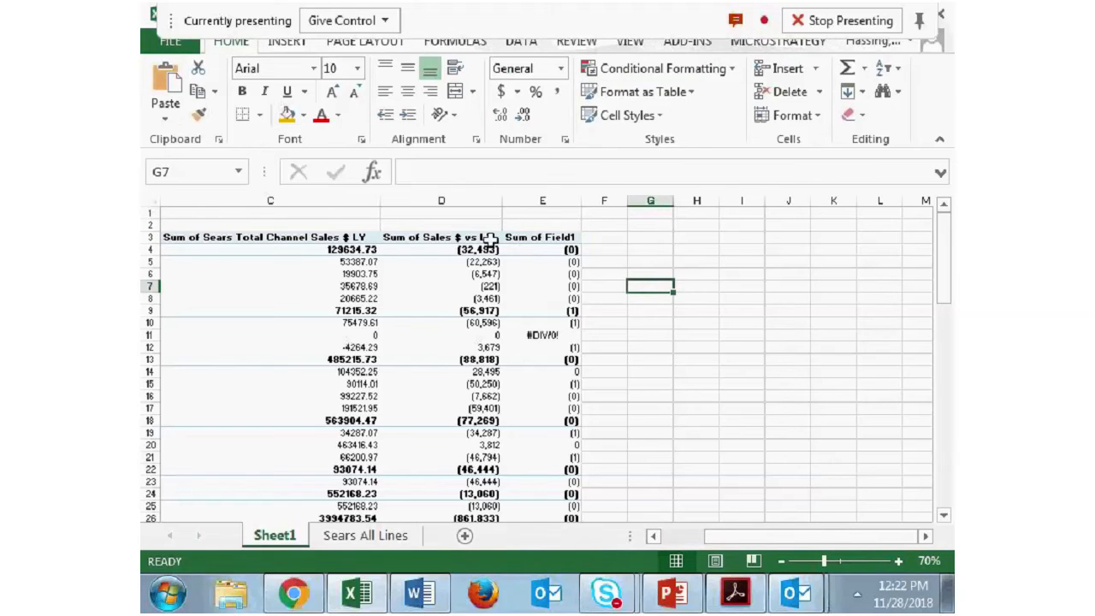
left_click(527, 238)
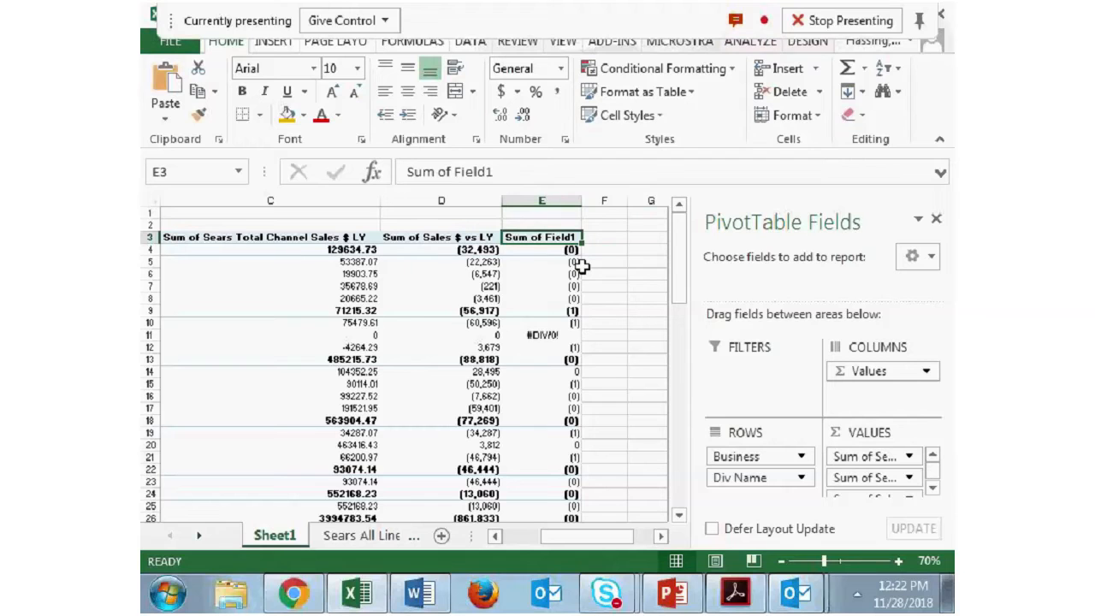
left_click(815, 68)
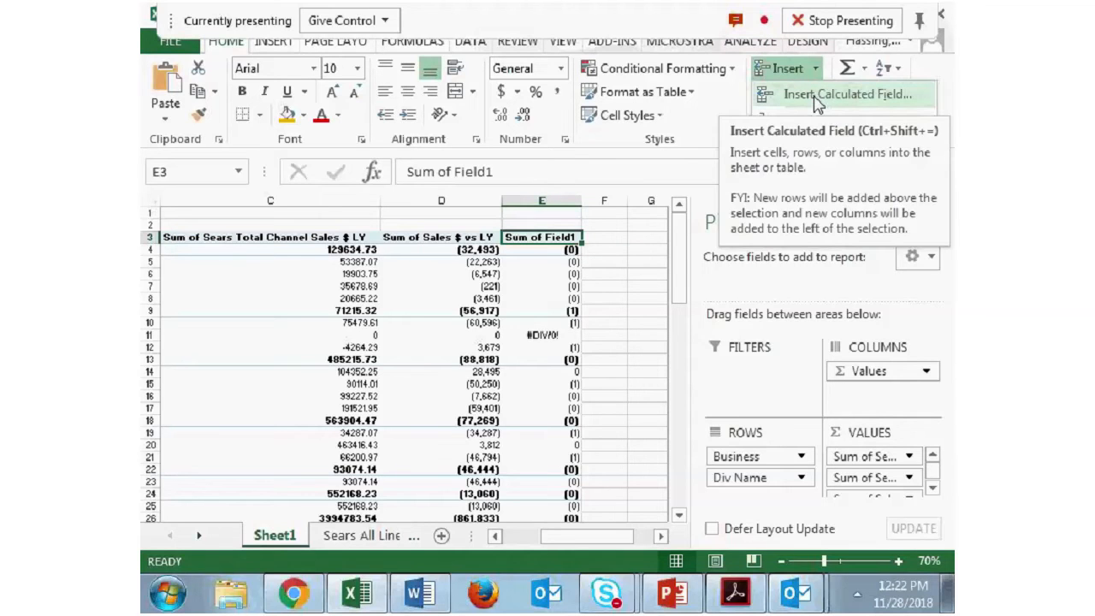
left_click(817, 96)
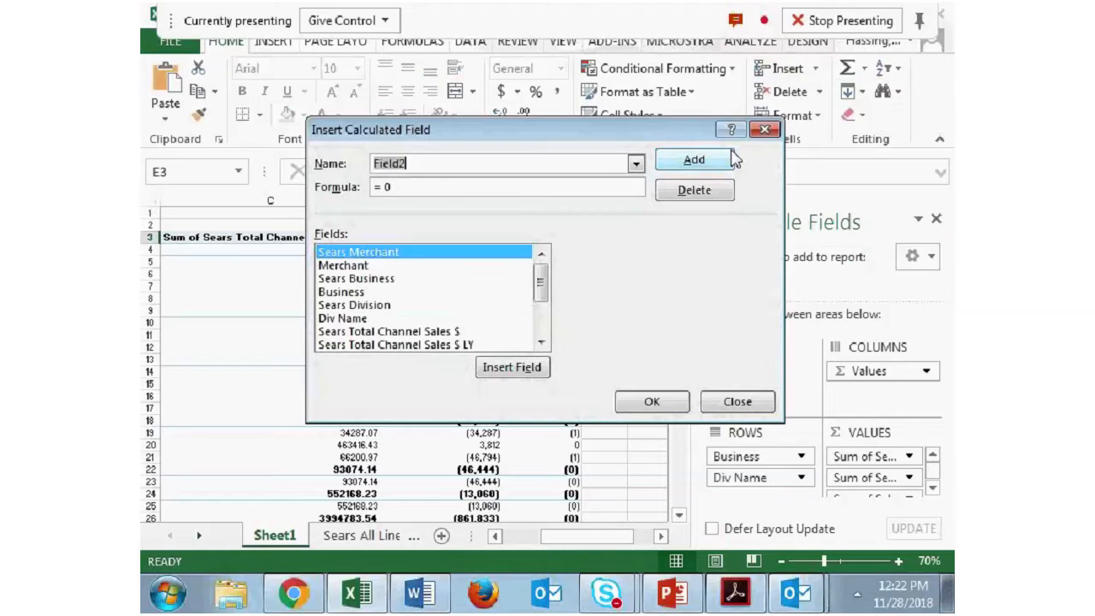
left_click(438, 187)
key("BackSpace")
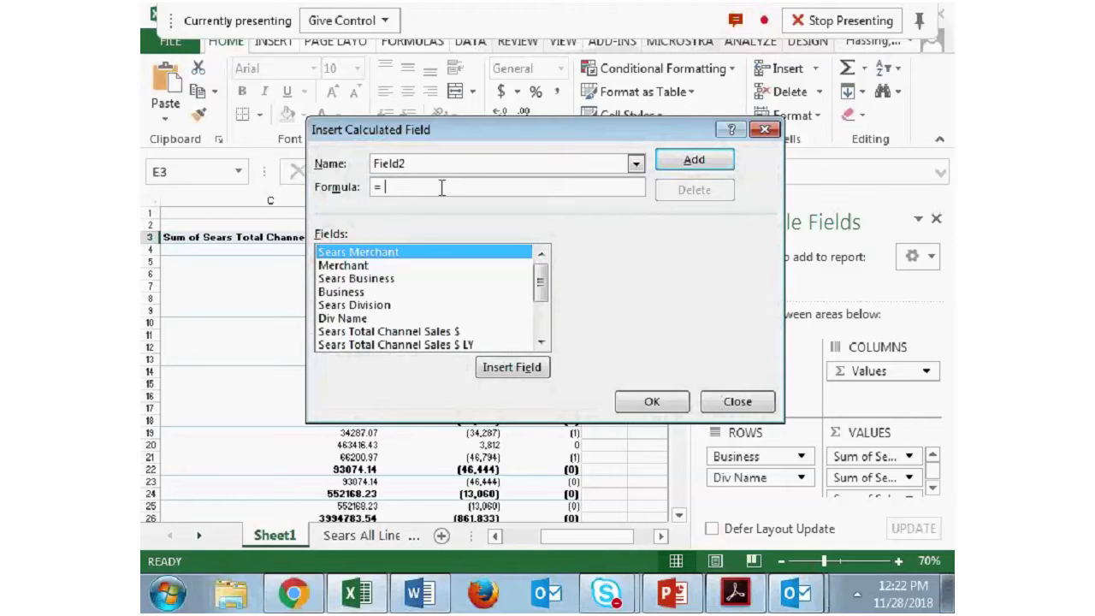
left_click_drag(542, 274, 541, 336)
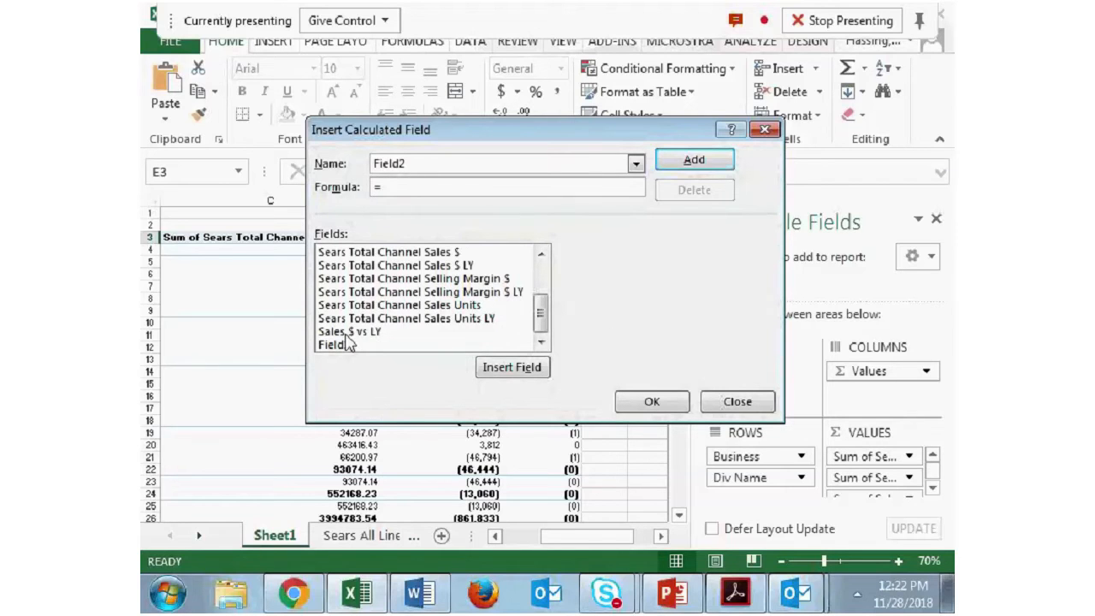
double_click(373, 333)
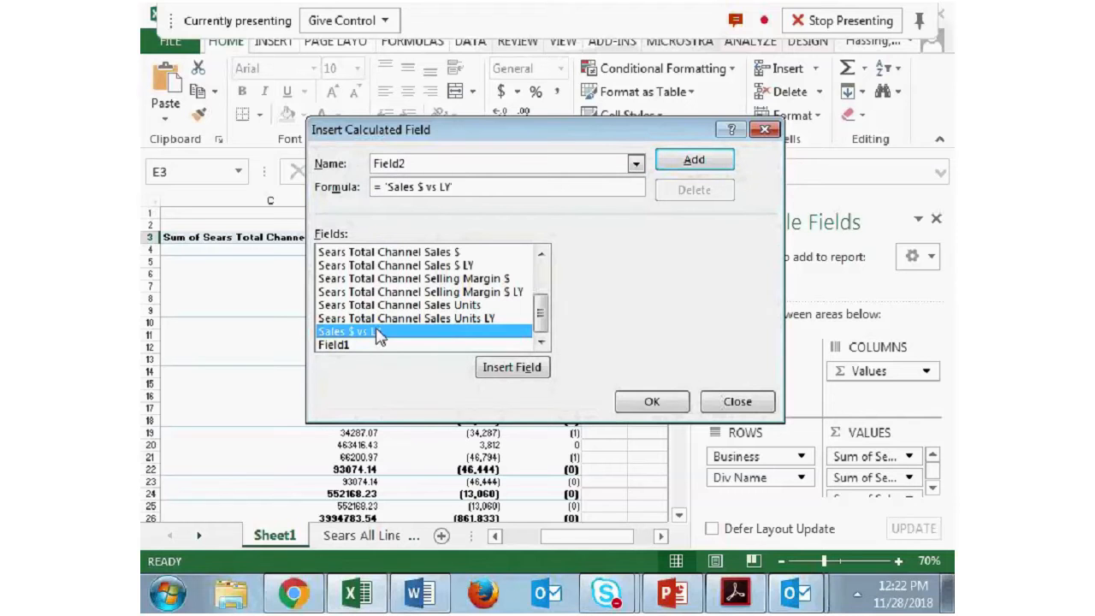
type("/")
left_click_drag(541, 313, 476, 315)
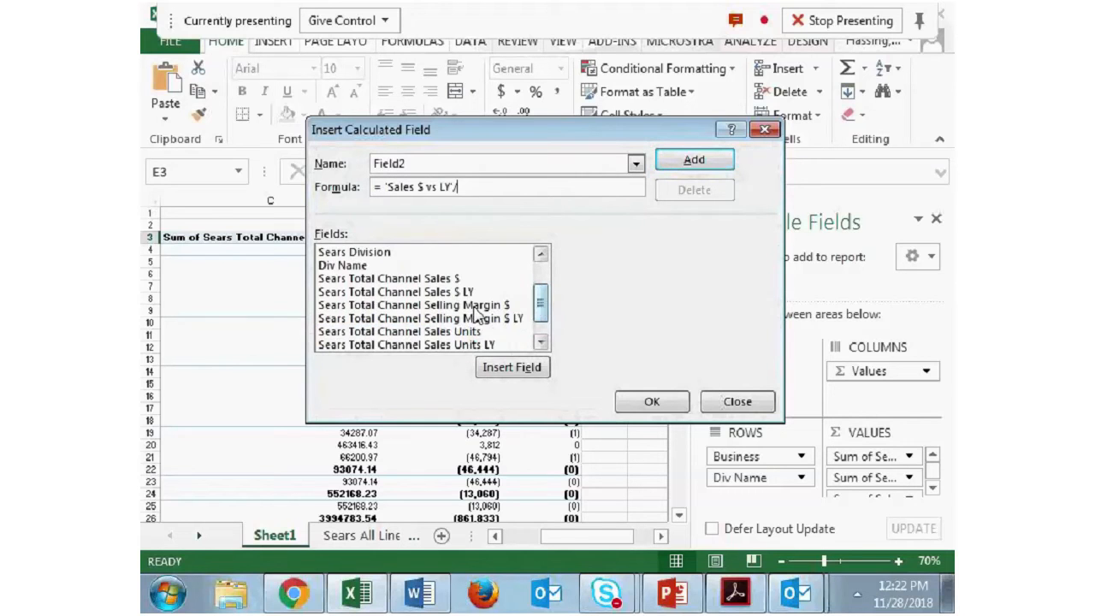
double_click(470, 292)
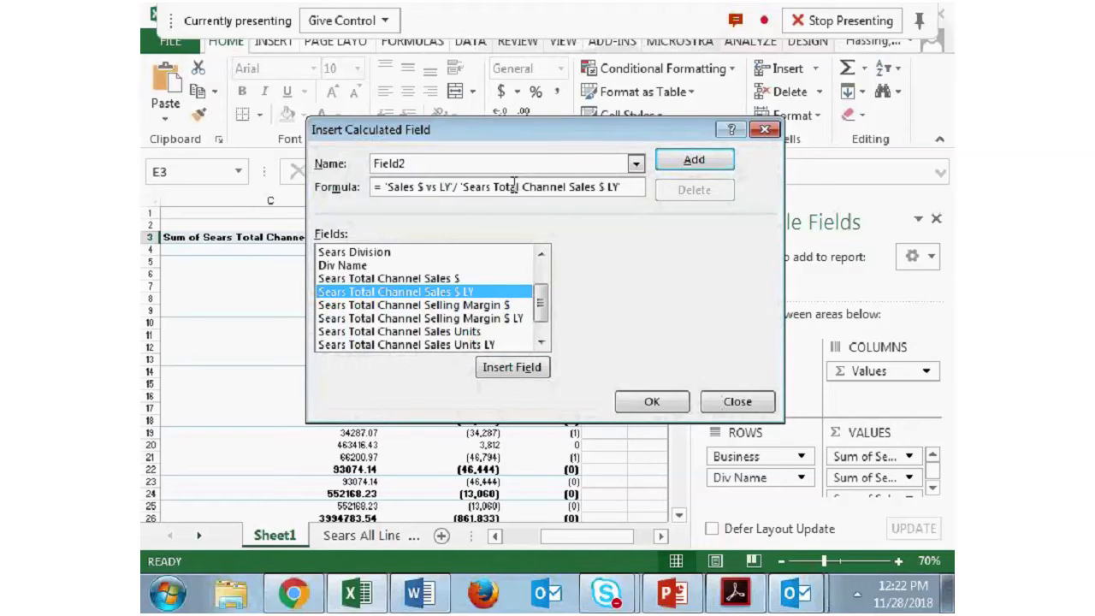
- Name the calculated field Sales % vs LY and insert it into the pivot table
double_click(456, 163)
type("Sales % vs LY")
left_click(651, 401)
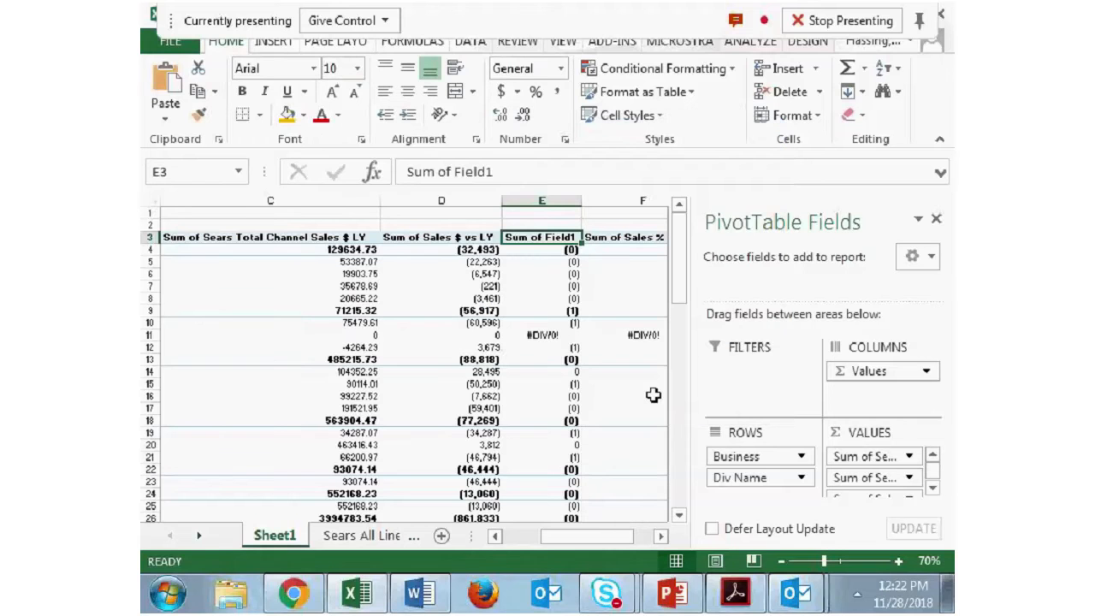
- Set the number format of the Sum of Sales % vs LY value field to Percentage
left_click_drag(616, 537, 647, 536)
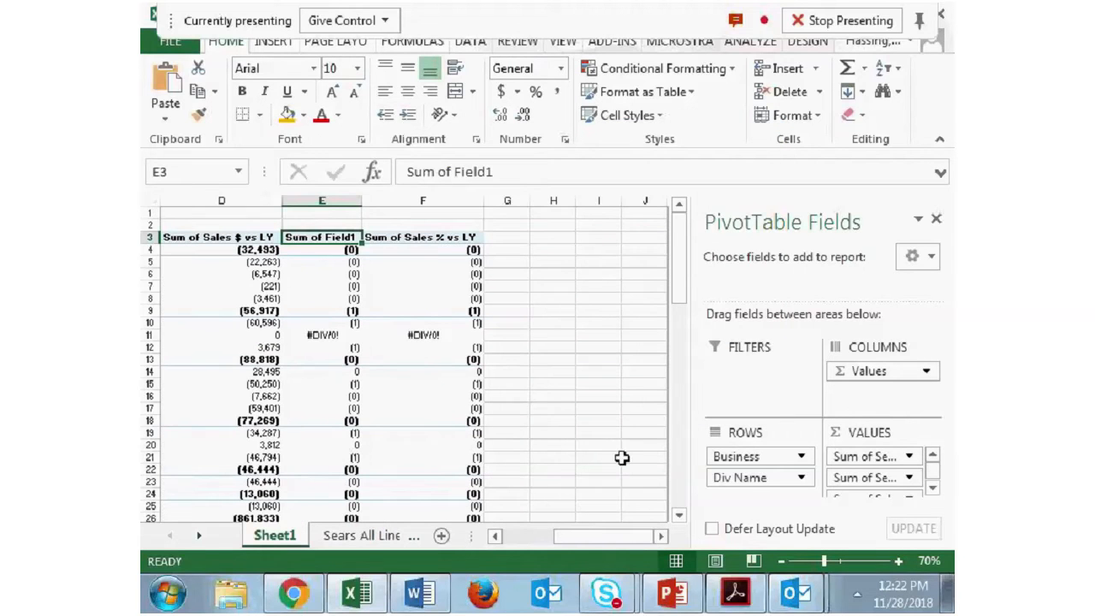
right_click(436, 238)
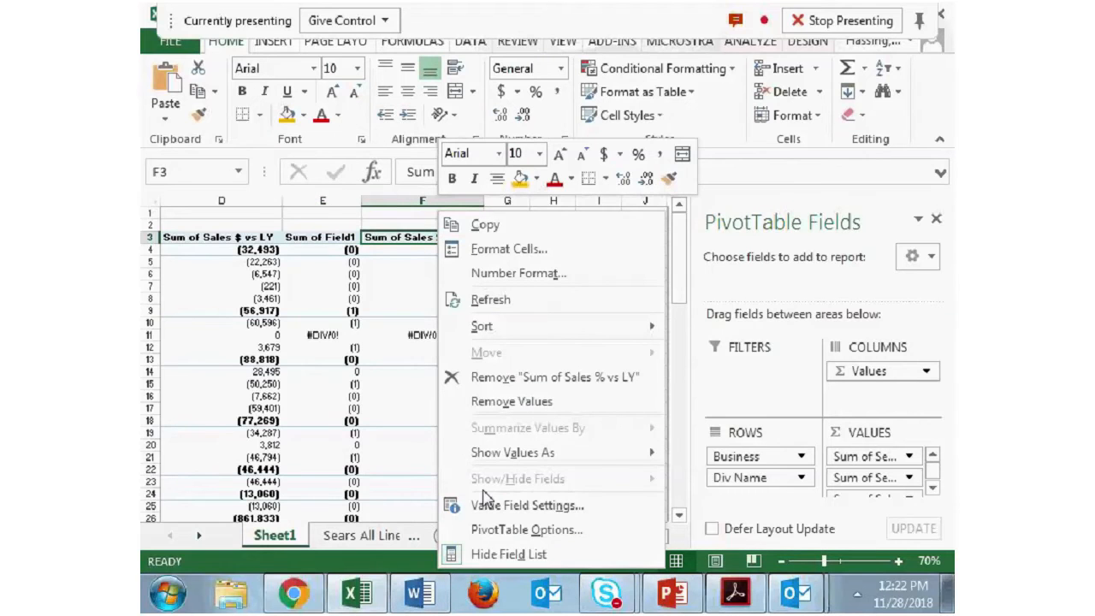
left_click(513, 505)
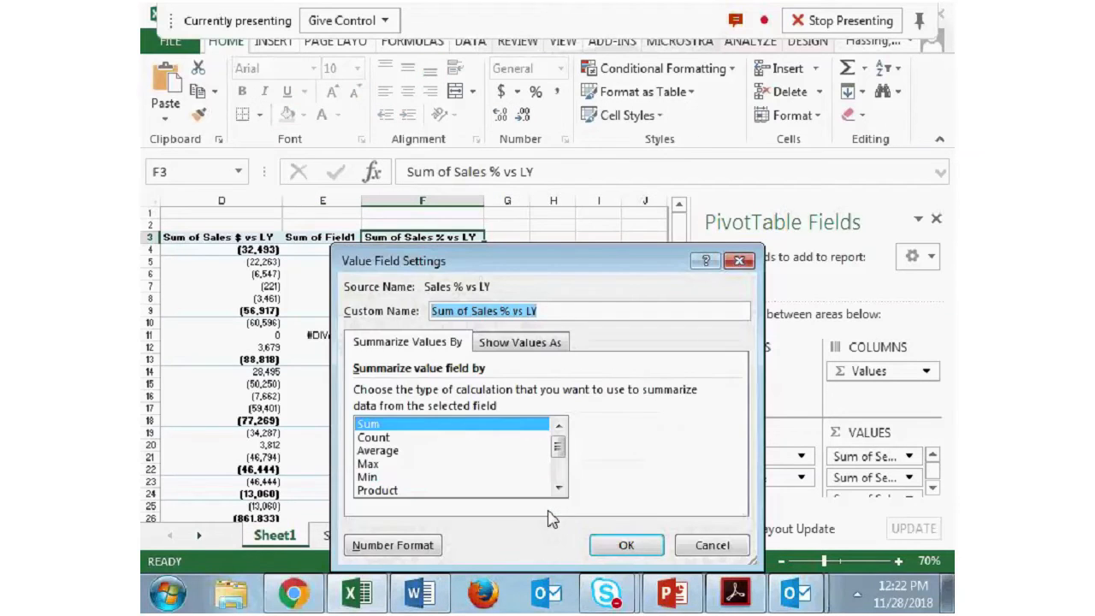
left_click(400, 548)
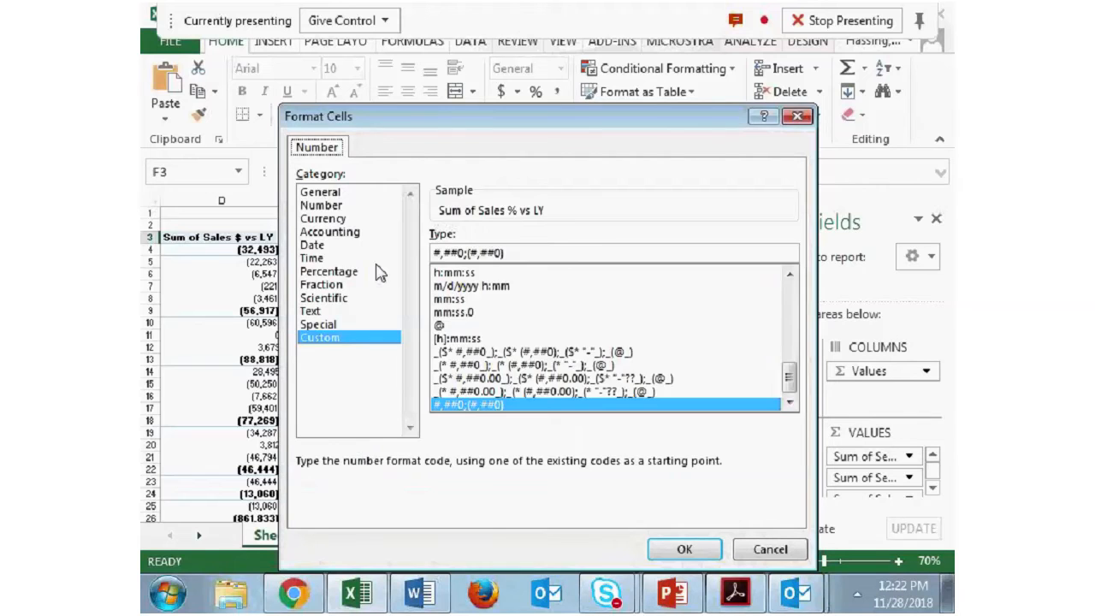
left_click(329, 271)
left_click(697, 549)
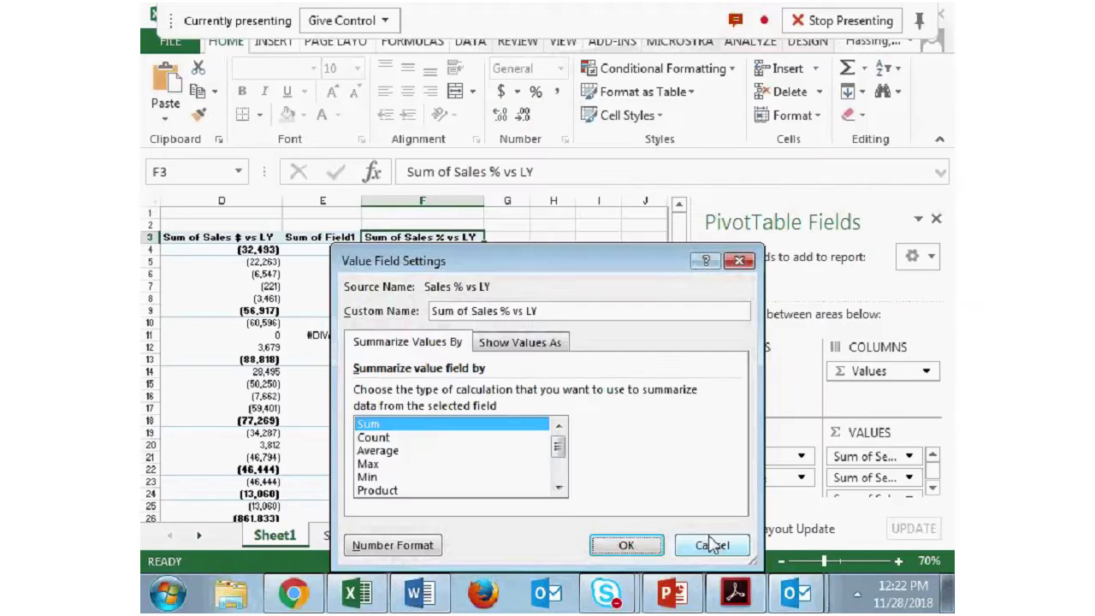
left_click(623, 545)
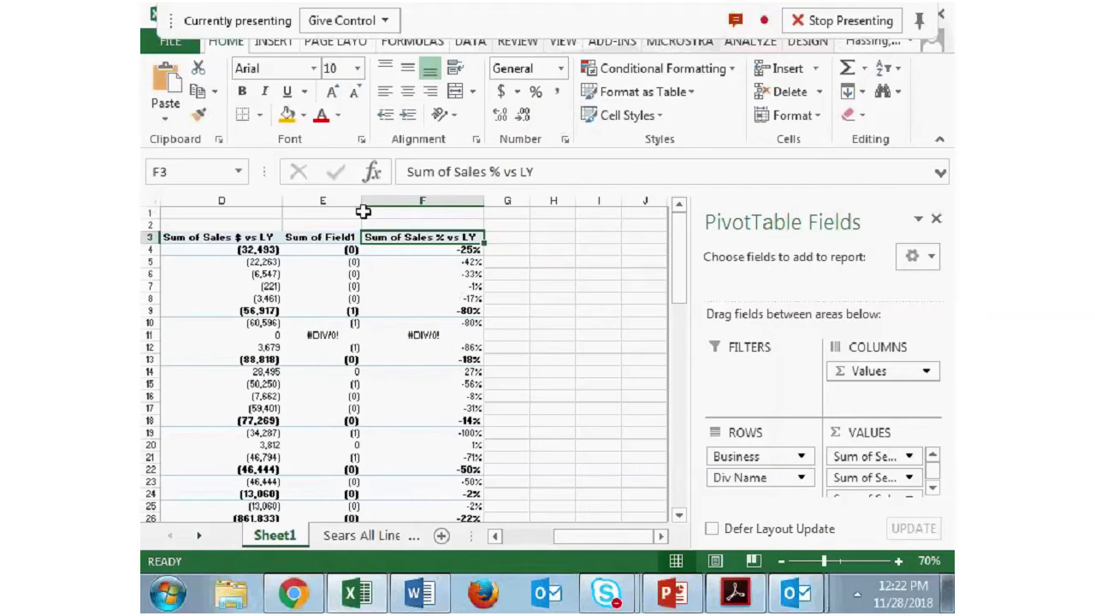
- Remove Sum of Field1 from the pivot table and enlarge the list of available fields in the PivotTable Fields pane
right_click(329, 237)
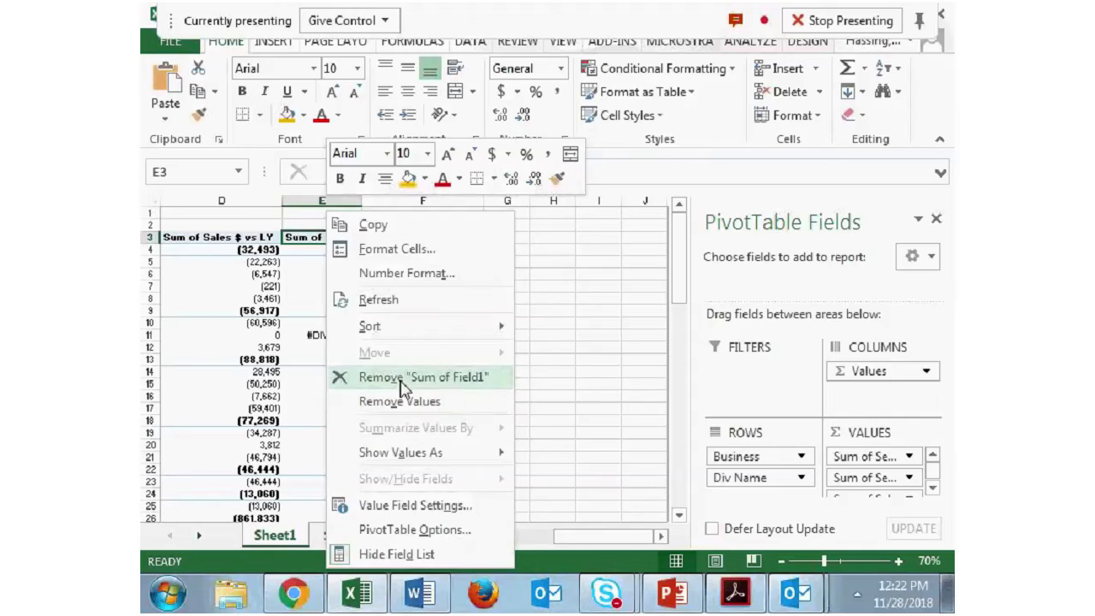
left_click(420, 377)
left_click_drag(582, 548, 545, 555)
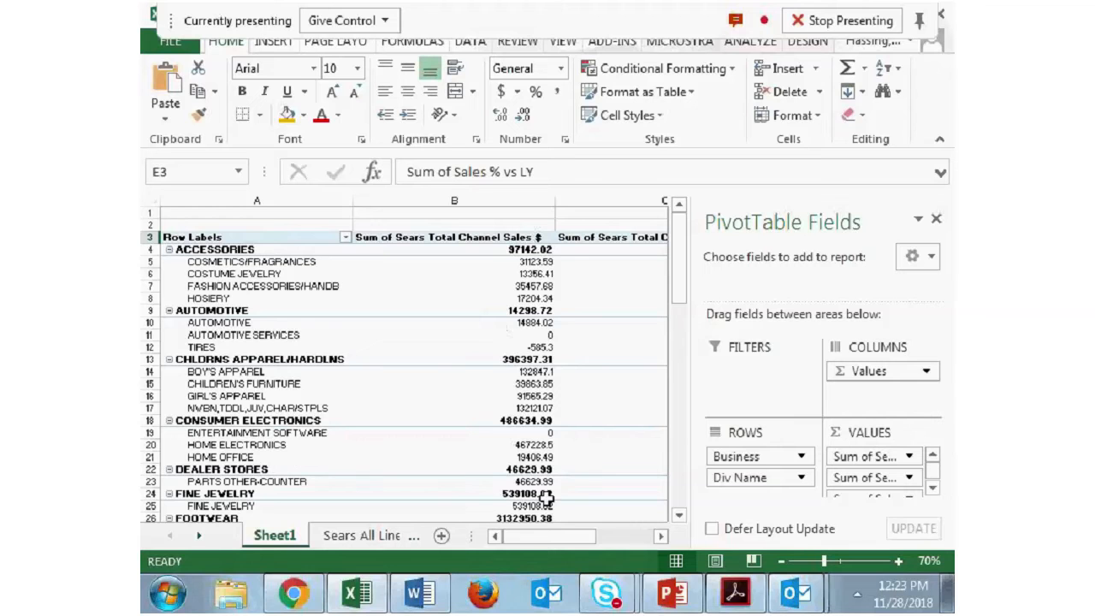
left_click_drag(555, 546, 505, 544)
left_click_drag(753, 314, 757, 386)
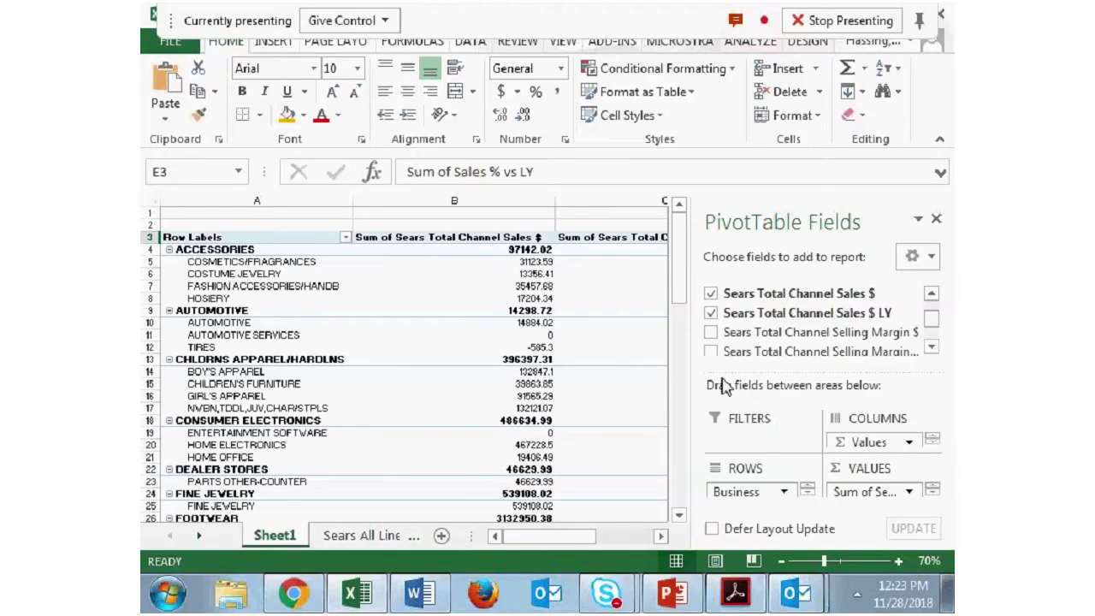
- Check the outline in Word, return to Excel and insert a calculated field dividing Sears Total Channel Selling Margin $ by Sears Total Channel Sales $
left_click(410, 591)
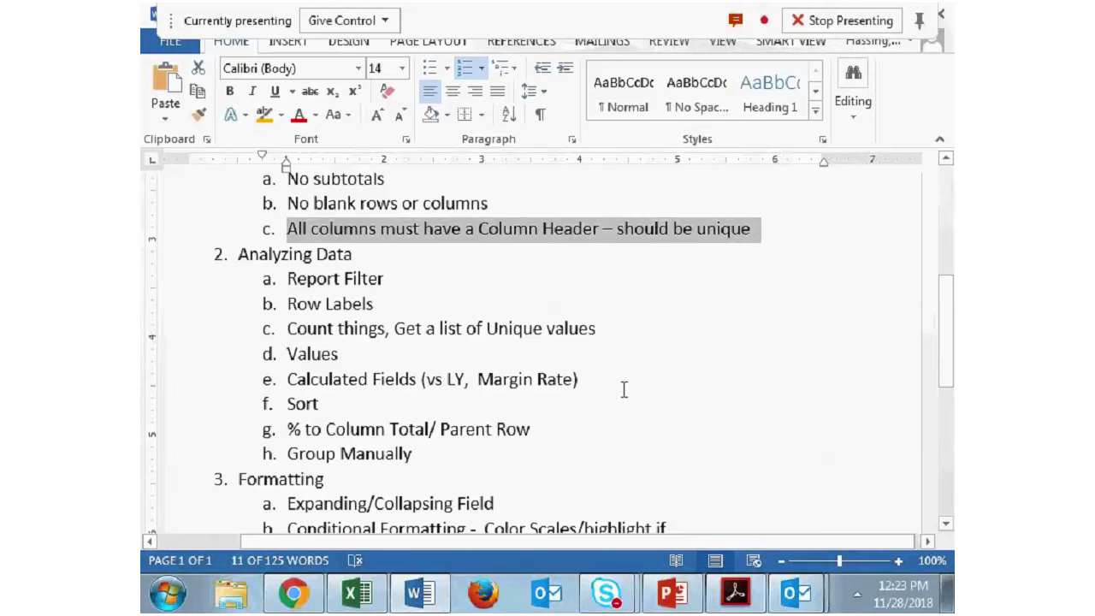
left_click(373, 602)
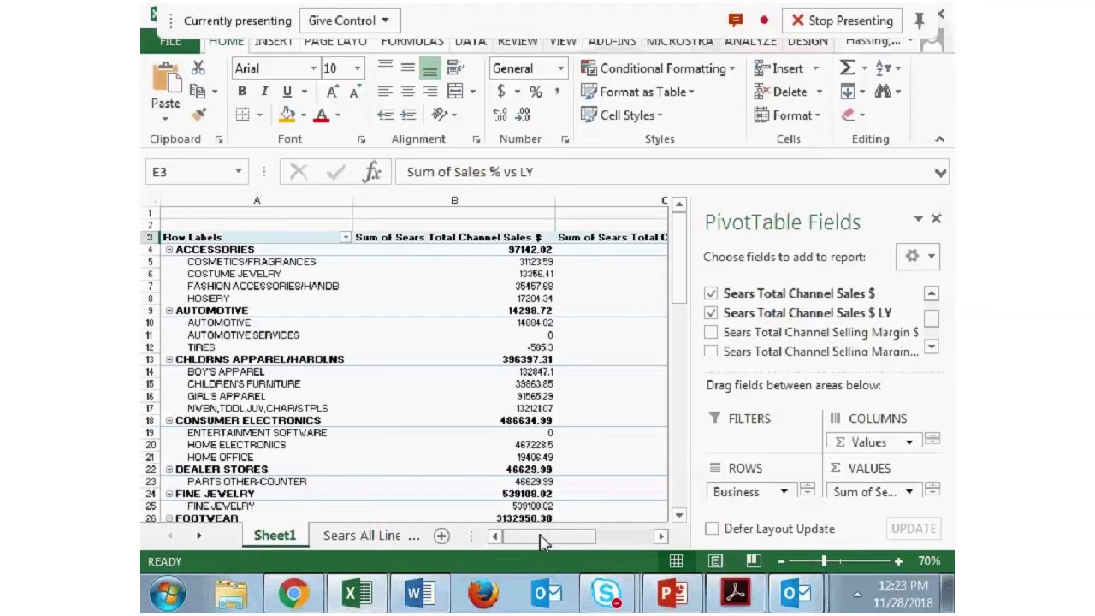
left_click_drag(542, 541, 595, 541)
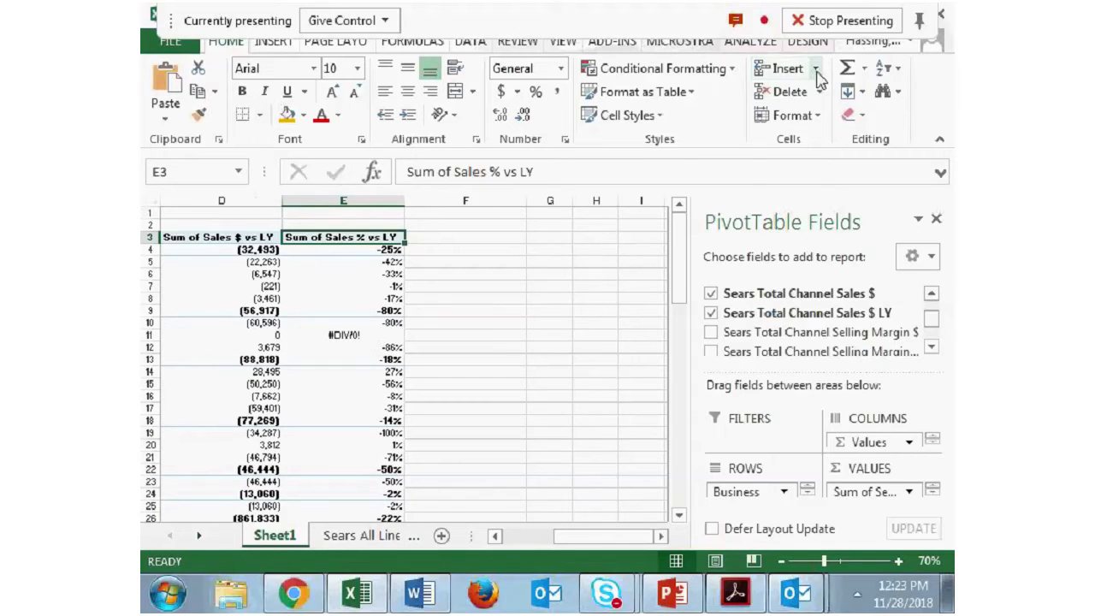
left_click(787, 68)
left_click(817, 95)
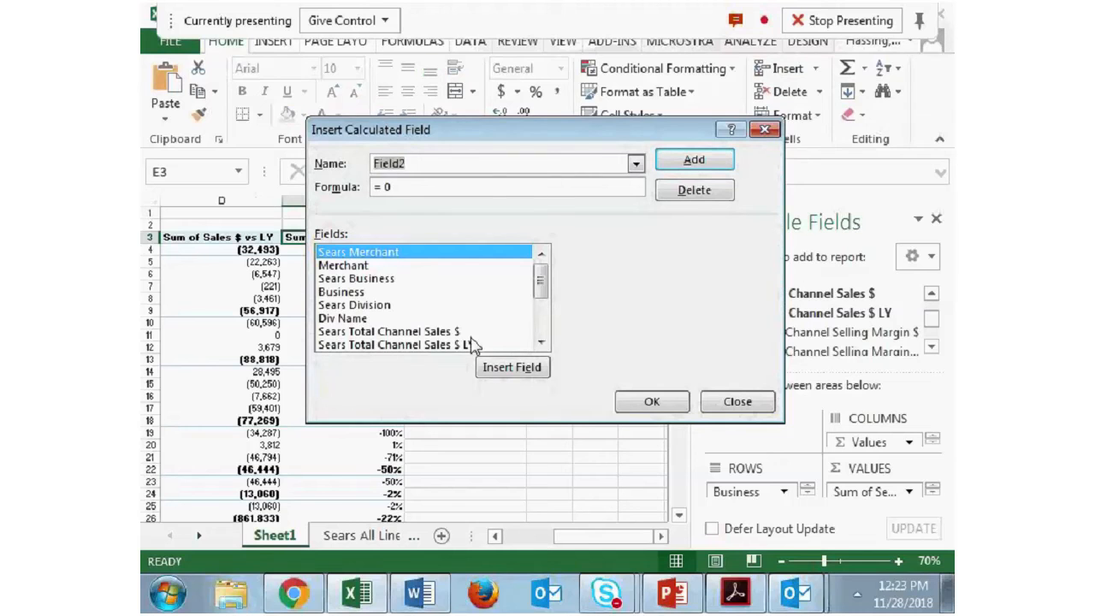
left_click(541, 343)
left_click(541, 342)
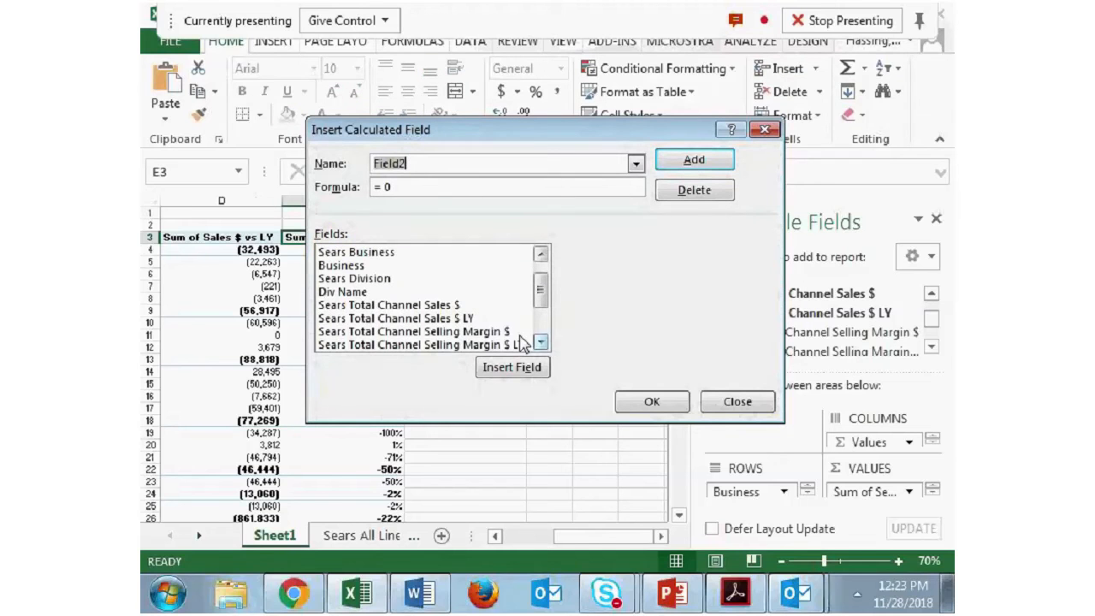
double_click(515, 333)
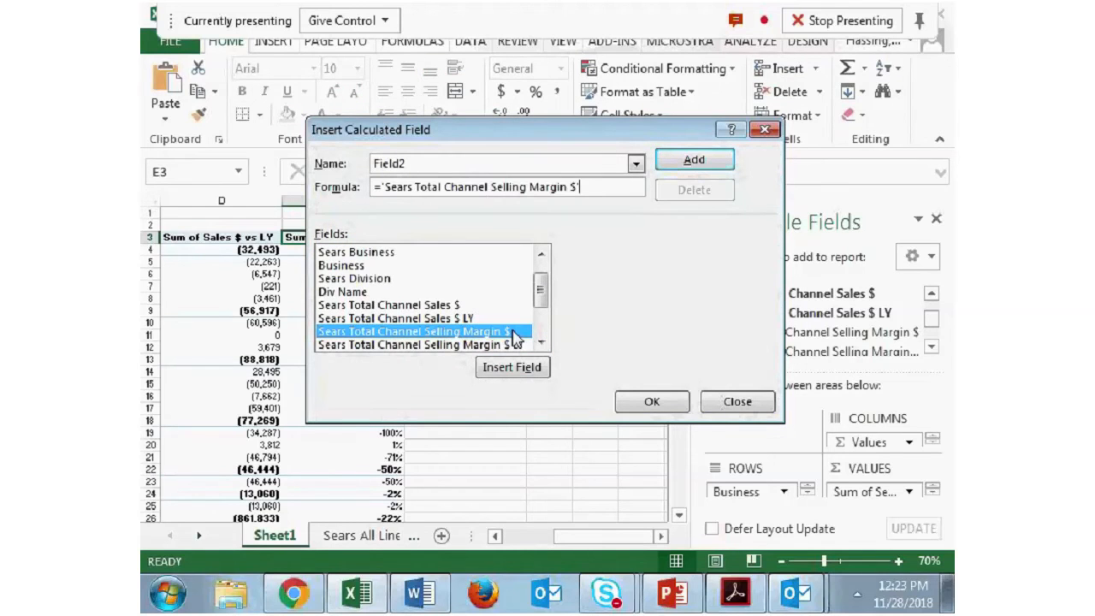
type("/")
double_click(466, 305)
left_click(655, 402)
- Set the number format of the Sum of Field2 value field to Percentage with 0 decimal places
right_click(472, 237)
left_click(565, 506)
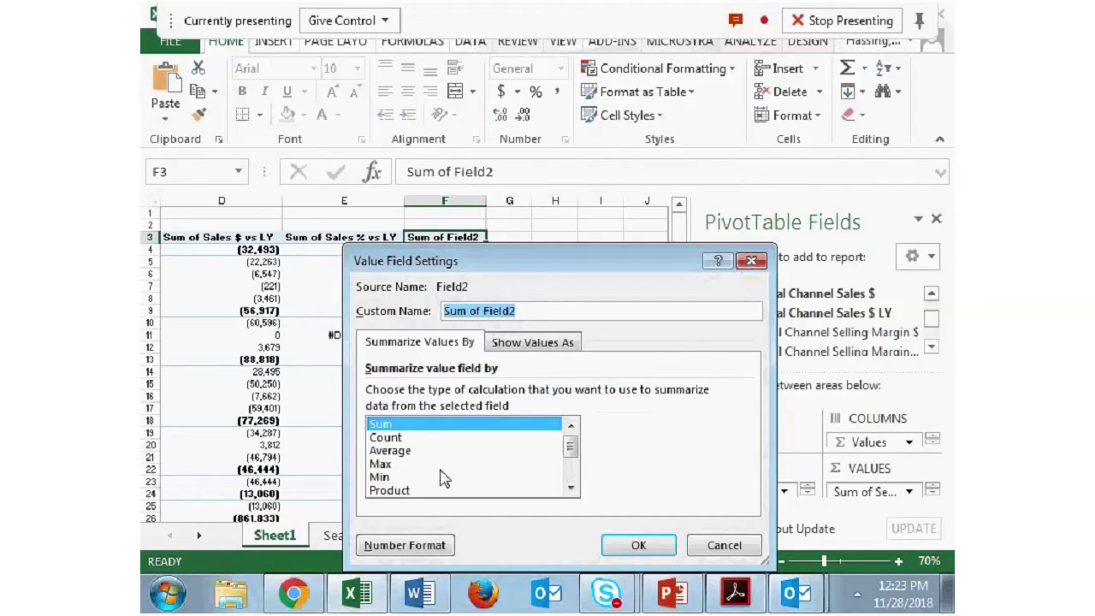
left_click(405, 545)
left_click(360, 271)
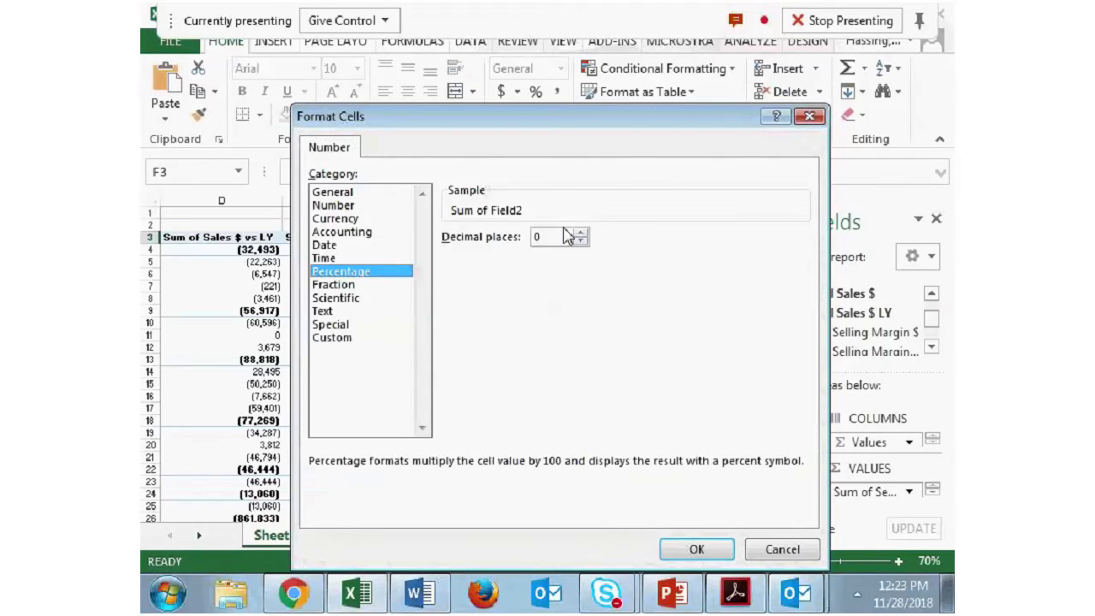
left_click(678, 551)
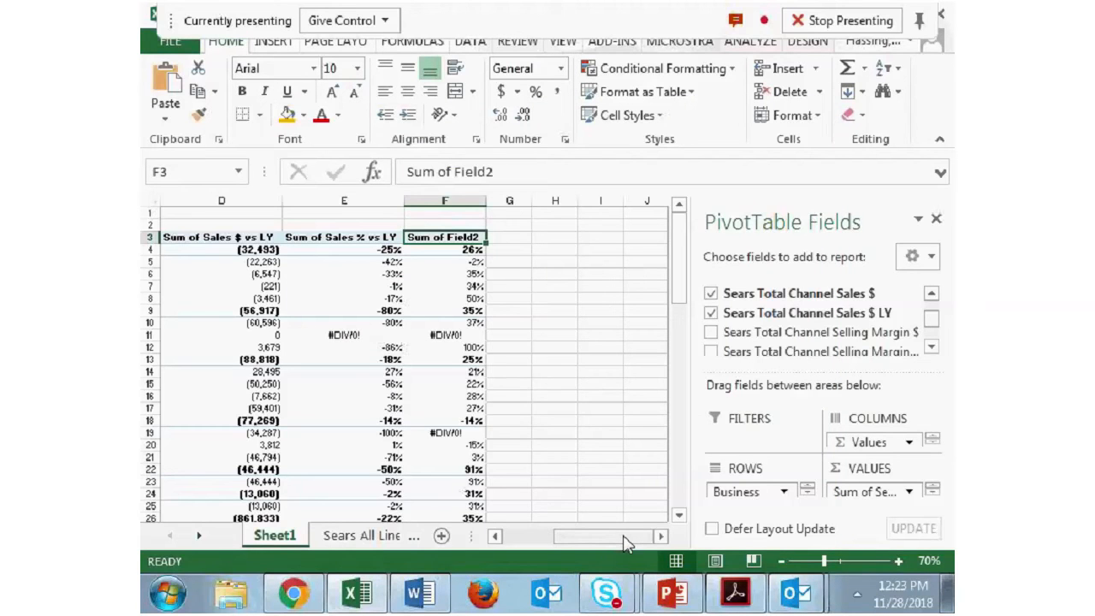
- Check the outline in Word, return to Excel and sort the Business rows by Sum of Sears Total Channel Sales $ from largest to smallest
left_click_drag(624, 537, 582, 544)
left_click(420, 591)
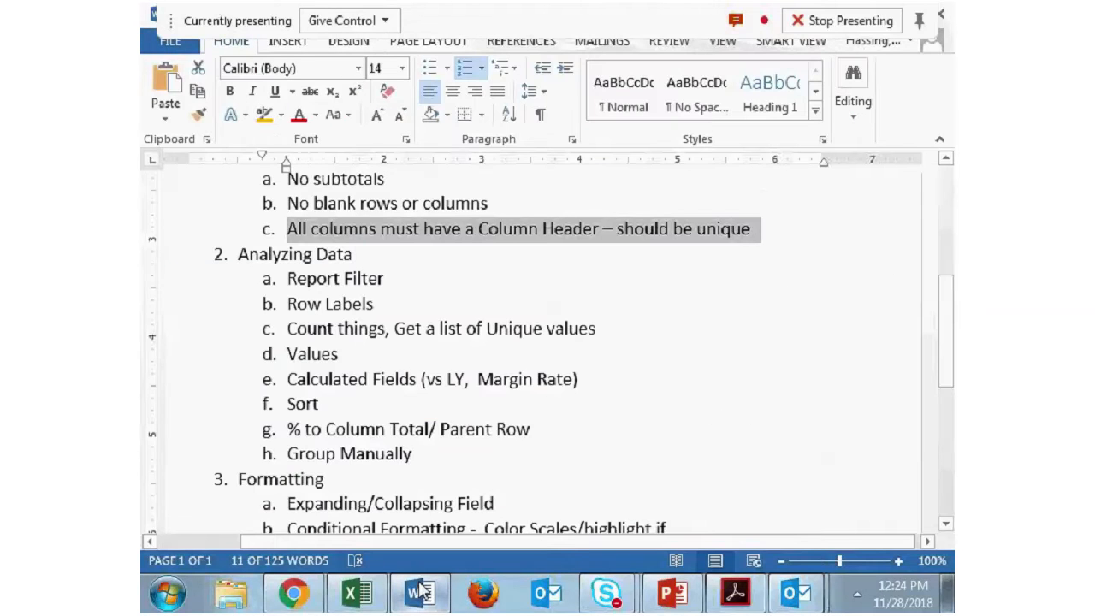
left_click(360, 592)
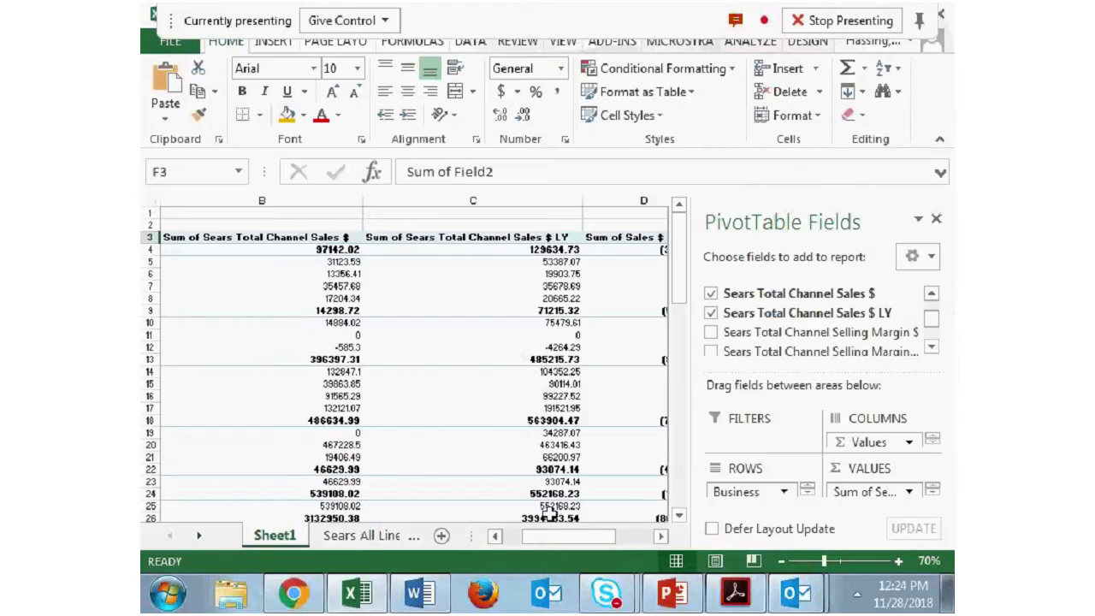
left_click_drag(552, 536, 531, 535)
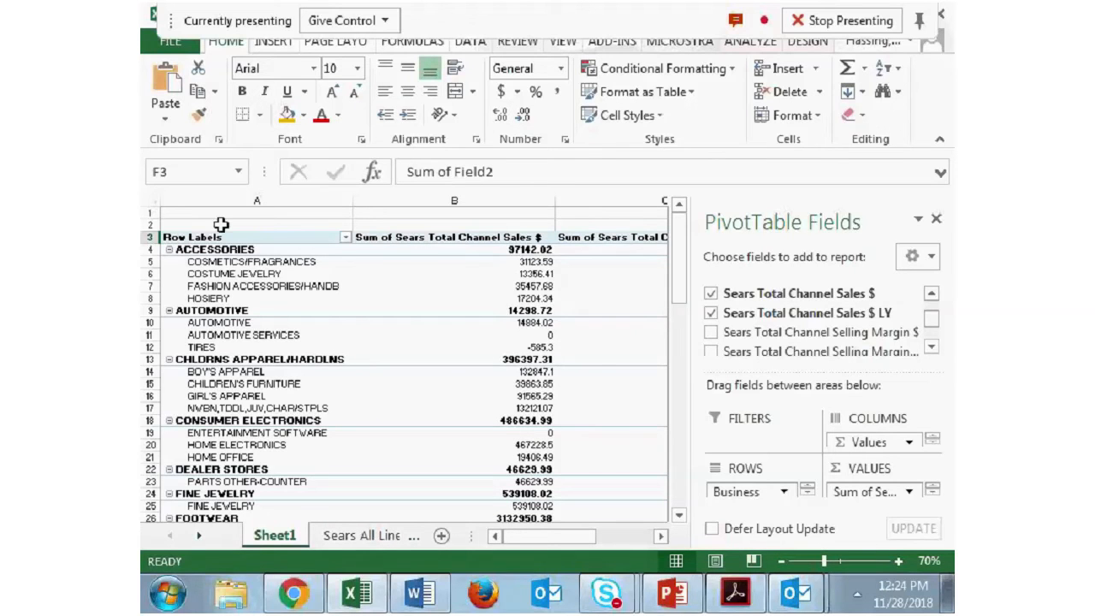
scroll(214, 257, "down", 9)
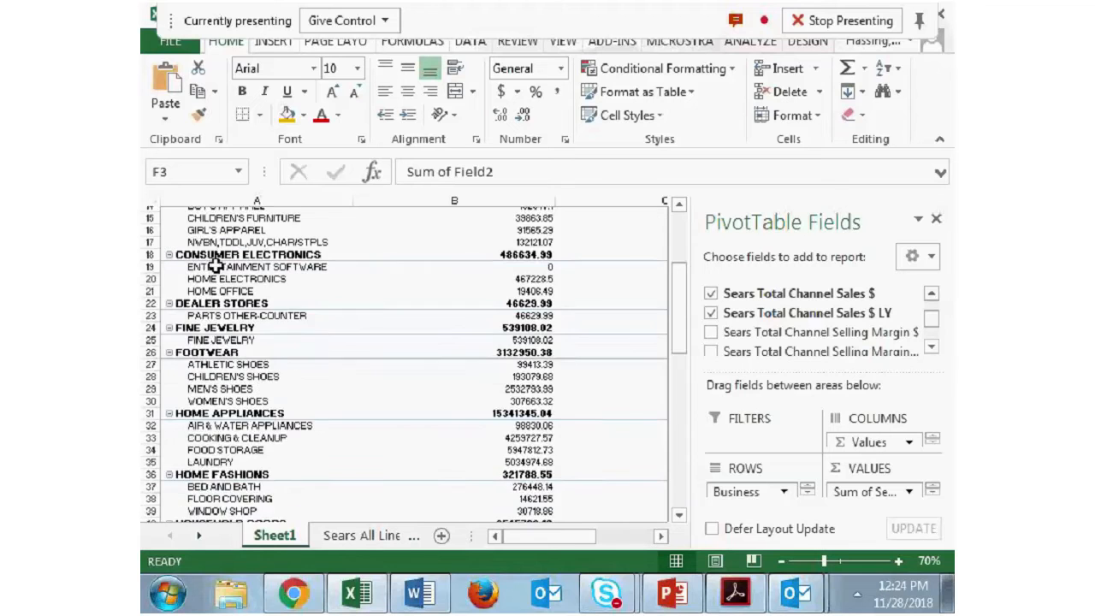
scroll(214, 265, "down", 3)
scroll(222, 283, "up", 13)
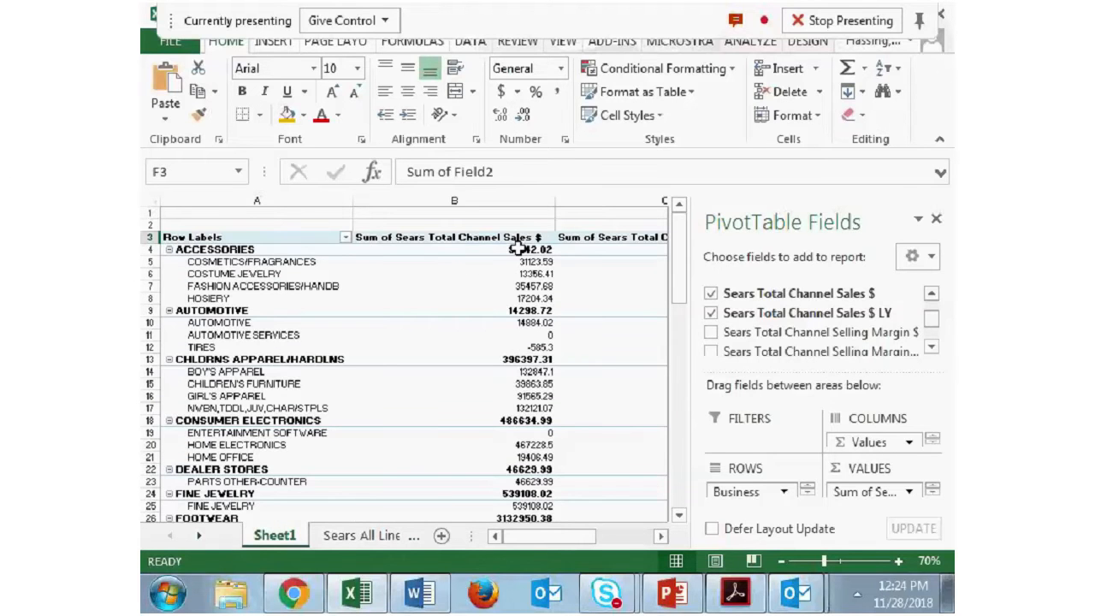
right_click(519, 249)
mouse_move(563, 328)
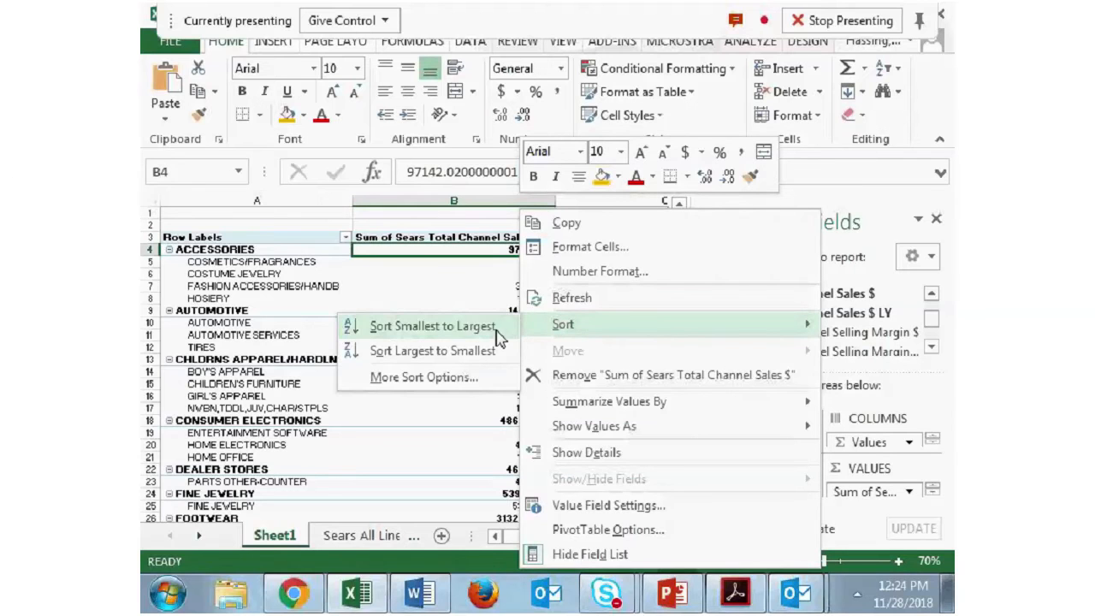
left_click(444, 352)
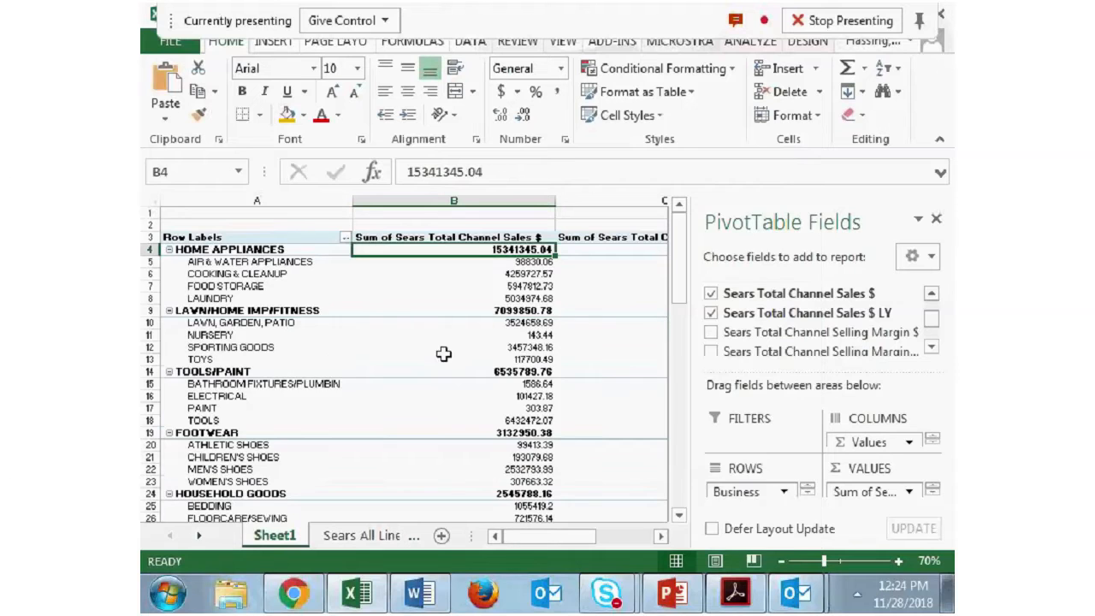
right_click(474, 254)
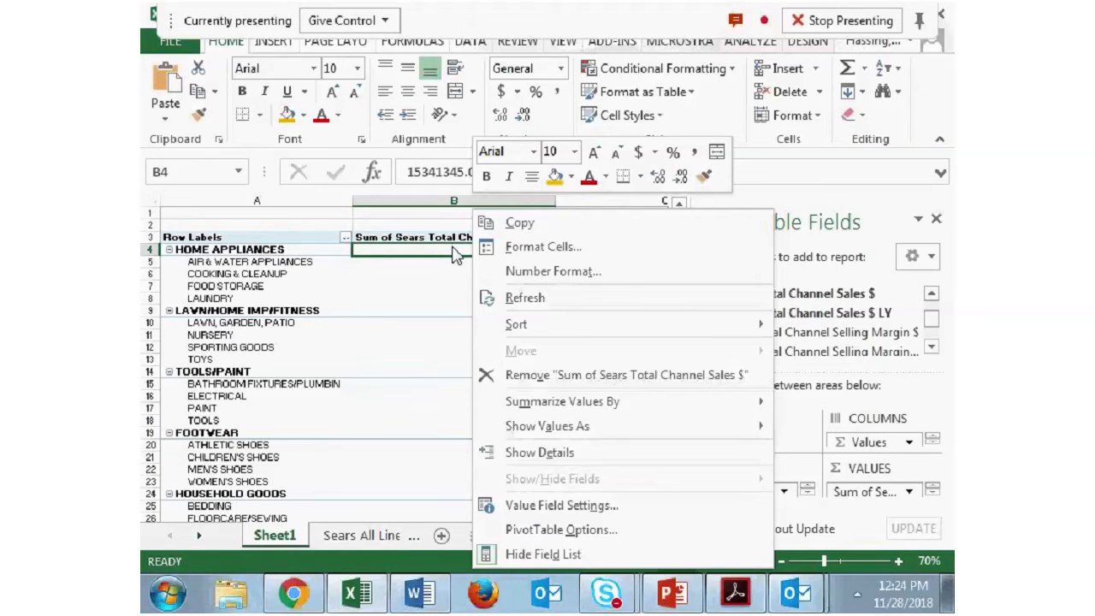
mouse_move(514, 325)
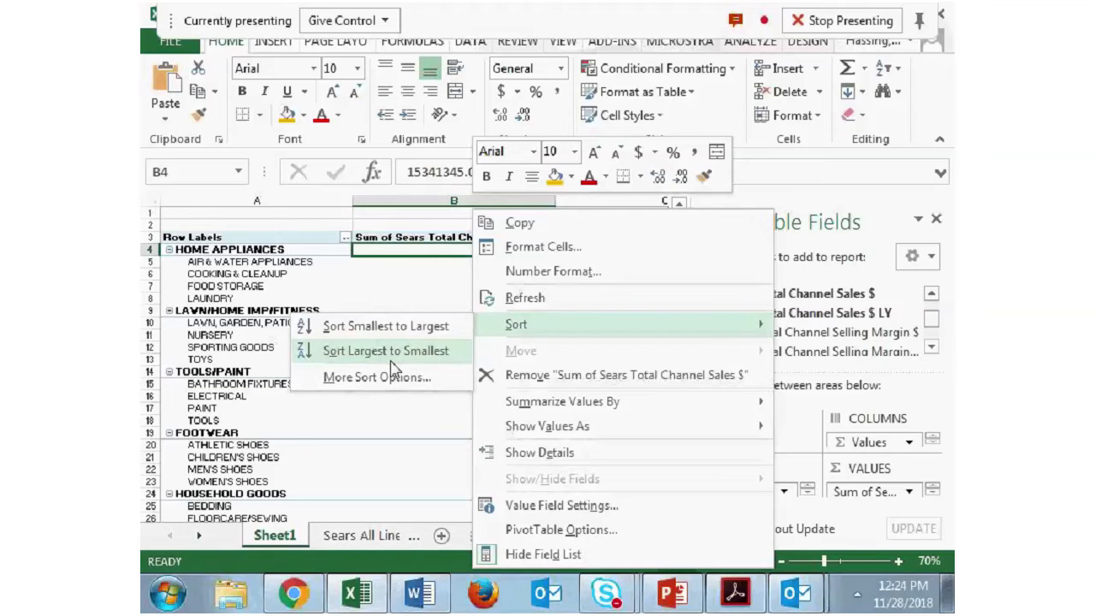
left_click(409, 273)
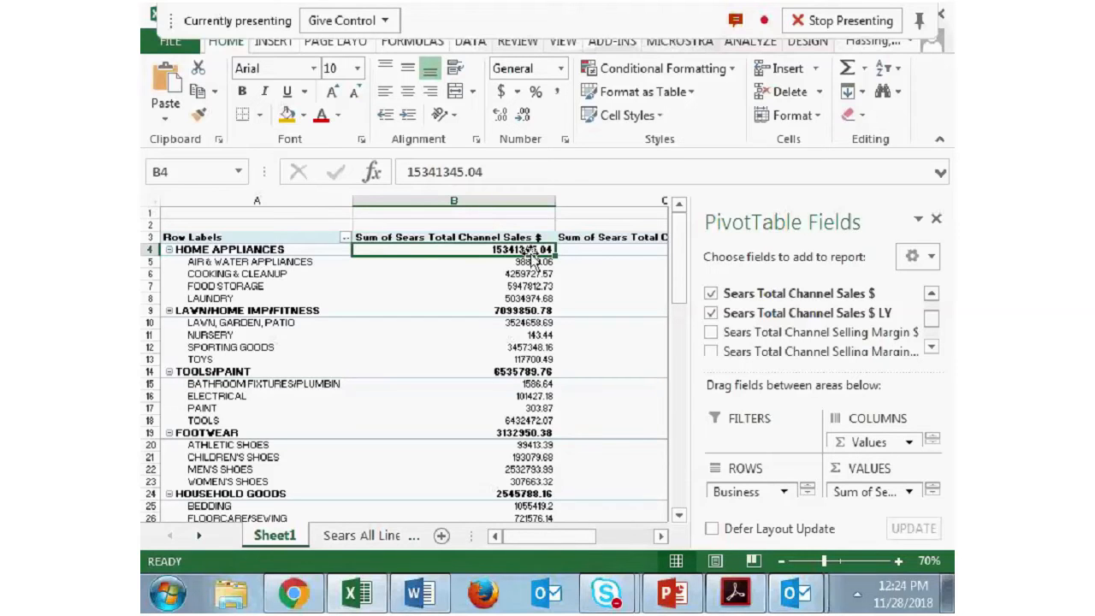
- Check the outline in Word, return to Excel and show Sum of Sears Total Channel Sales $ as % of Column Total
left_click(372, 601)
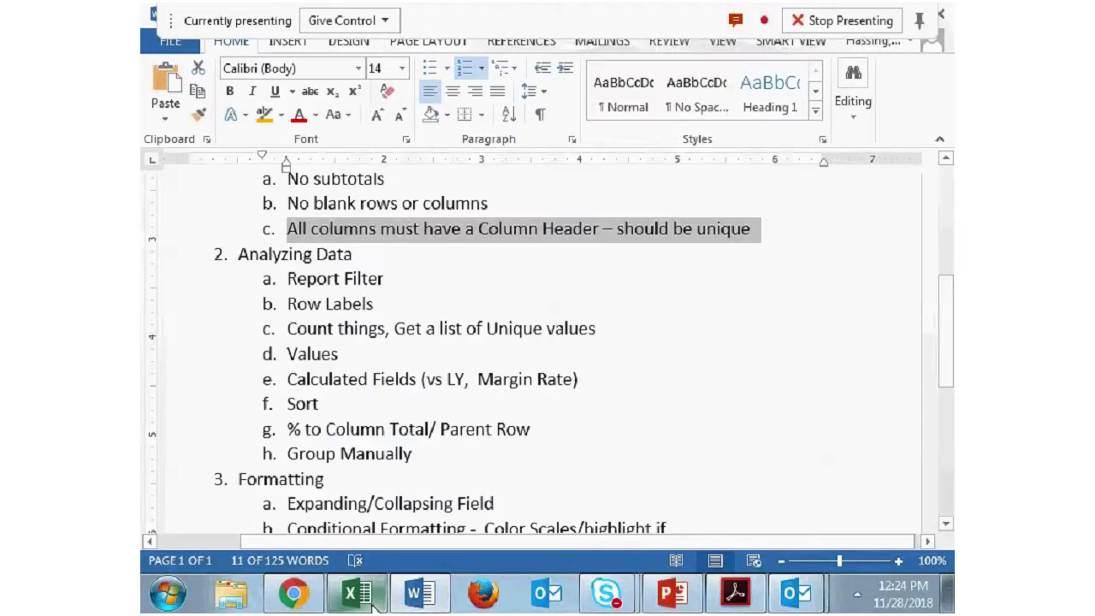
left_click(373, 604)
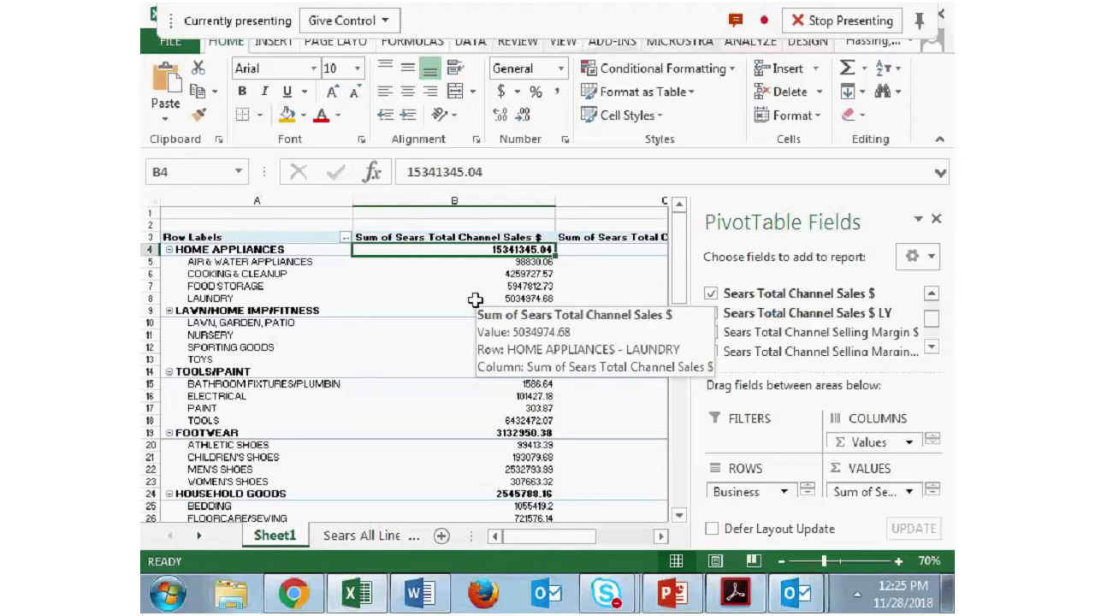
right_click(502, 256)
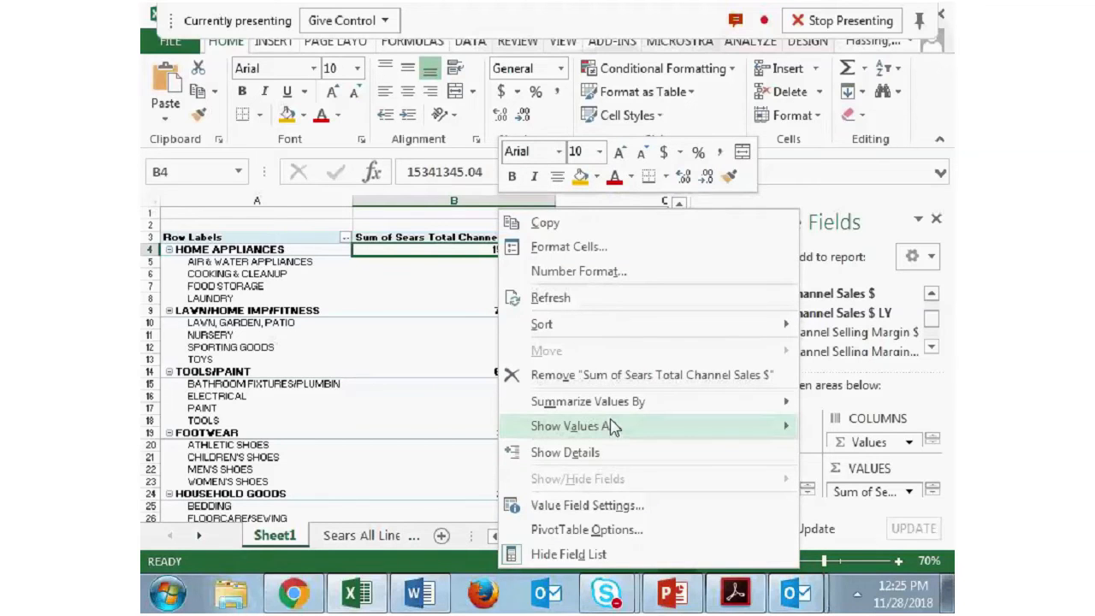
mouse_move(613, 427)
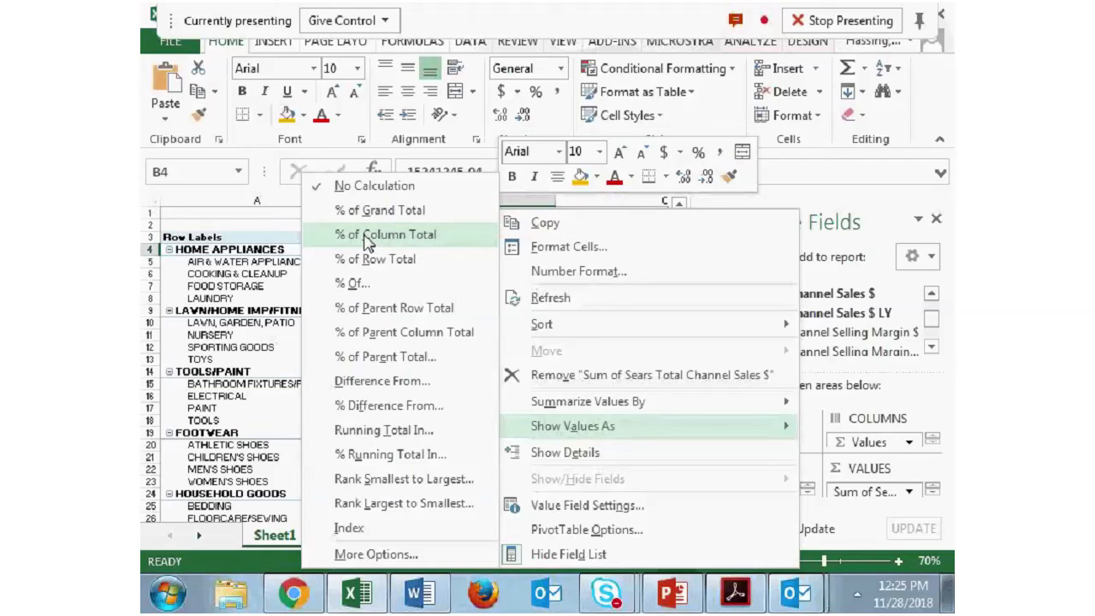
left_click(441, 243)
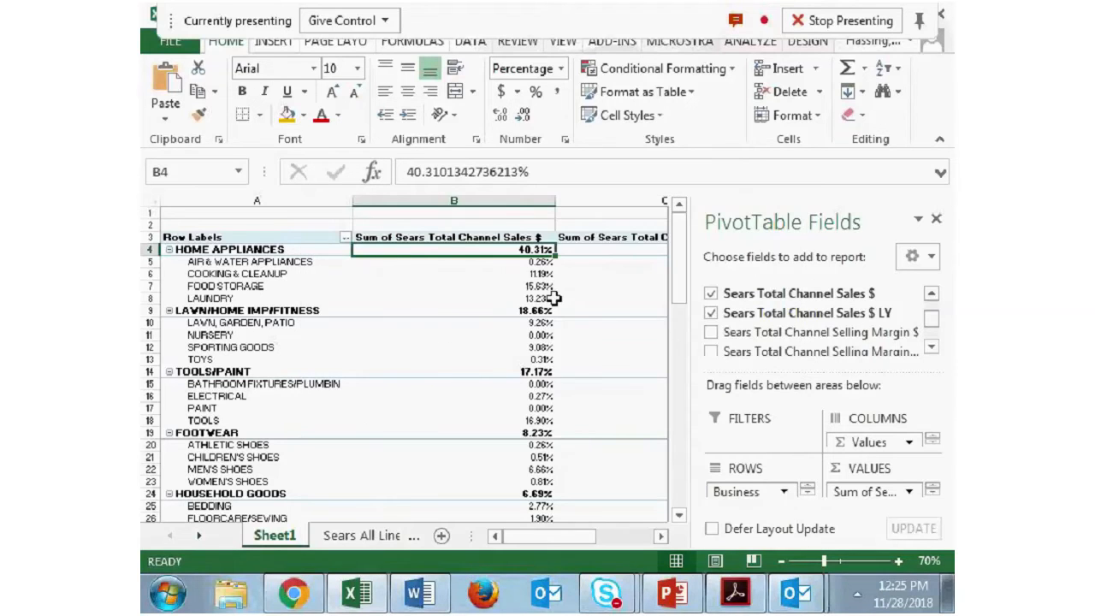
scroll(508, 215, "down", 20)
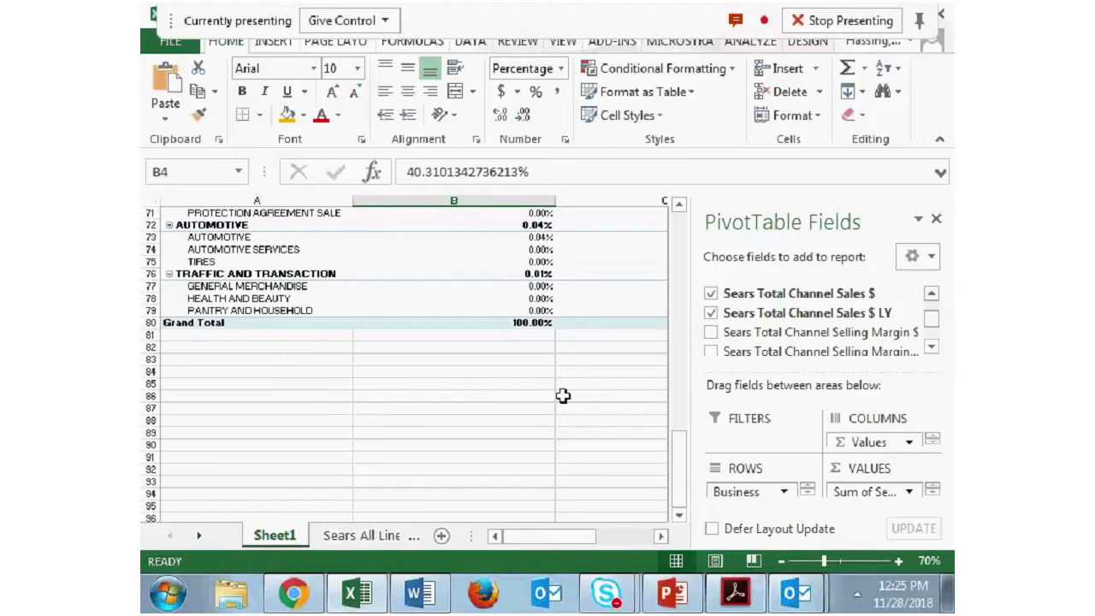
scroll(560, 399, "up", 9)
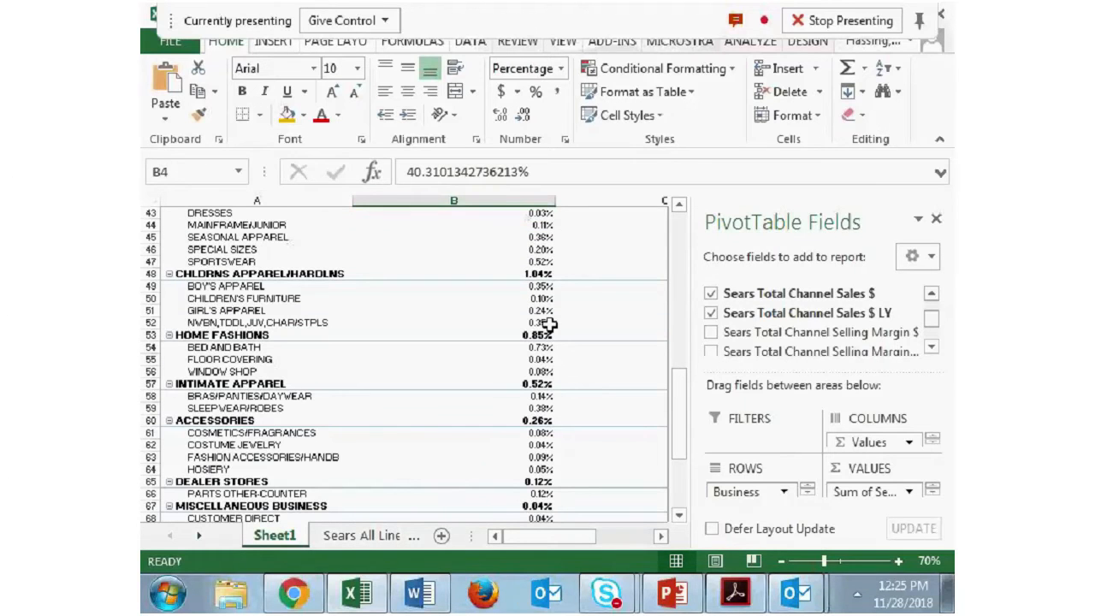
scroll(547, 324, "up", 4)
scroll(521, 288, "up", 10)
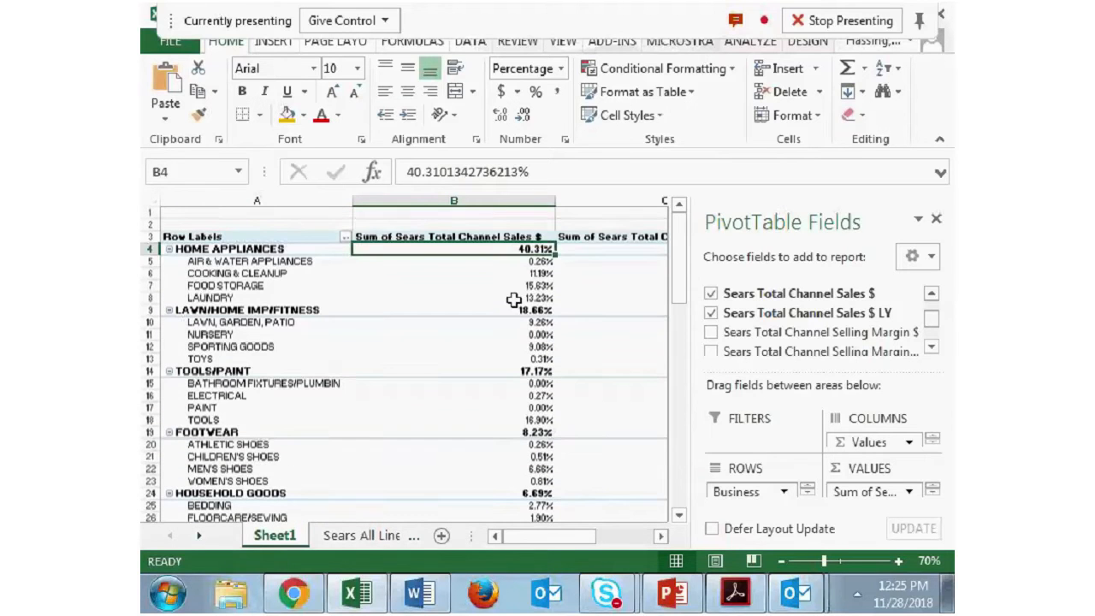
- Show Sum of Sears Total Channel Sales $ as % of Parent Row Total and review the divisions under HOME APPLIANCES
right_click(530, 249)
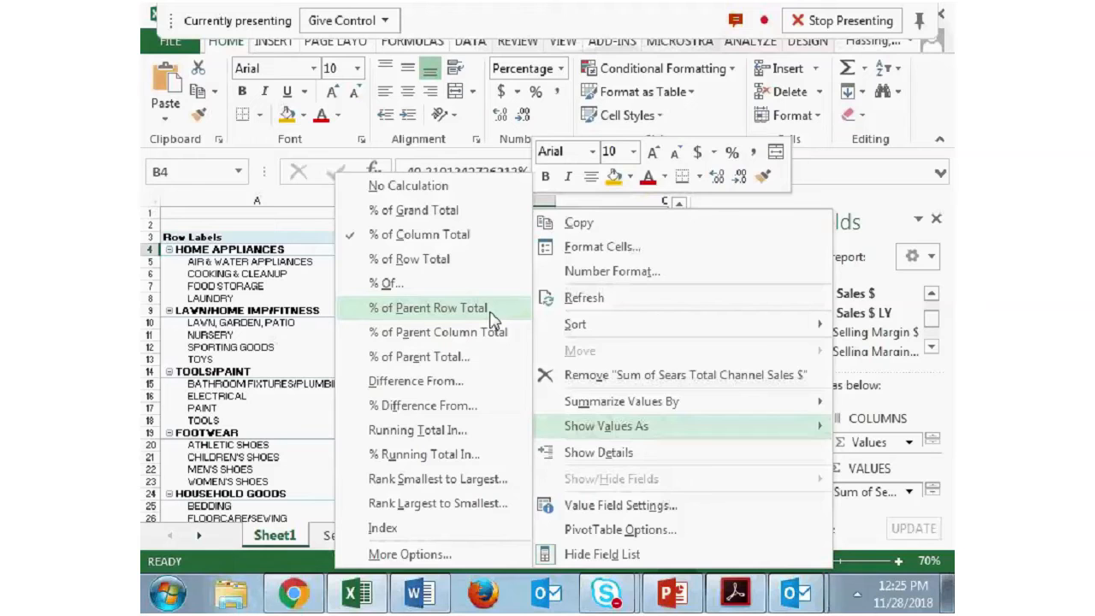
left_click(492, 312)
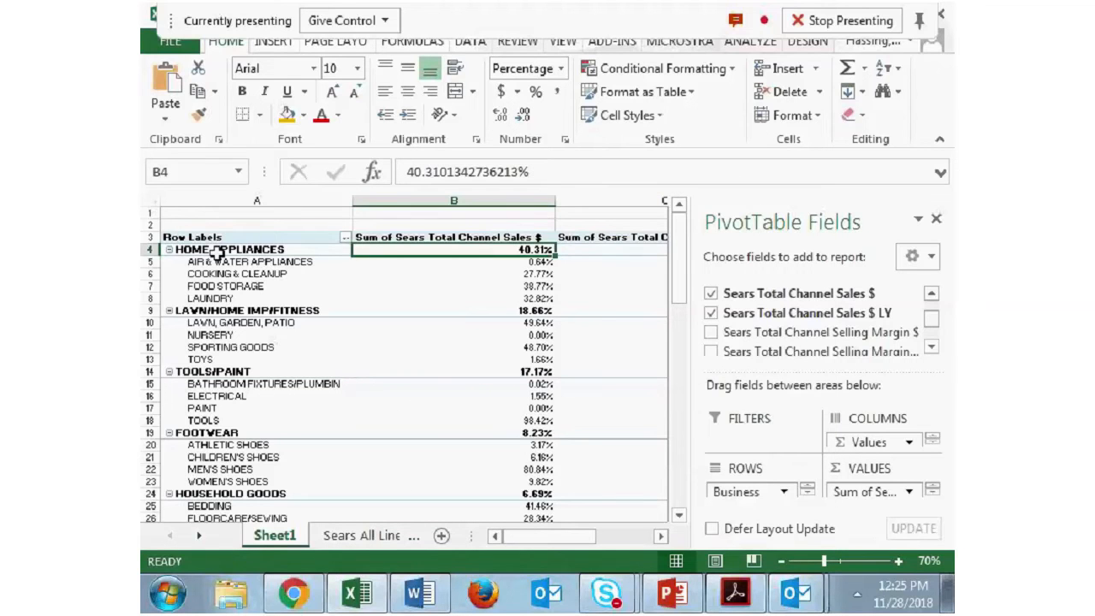
left_click(288, 263)
left_click(292, 273)
left_click(257, 288)
left_click(344, 299)
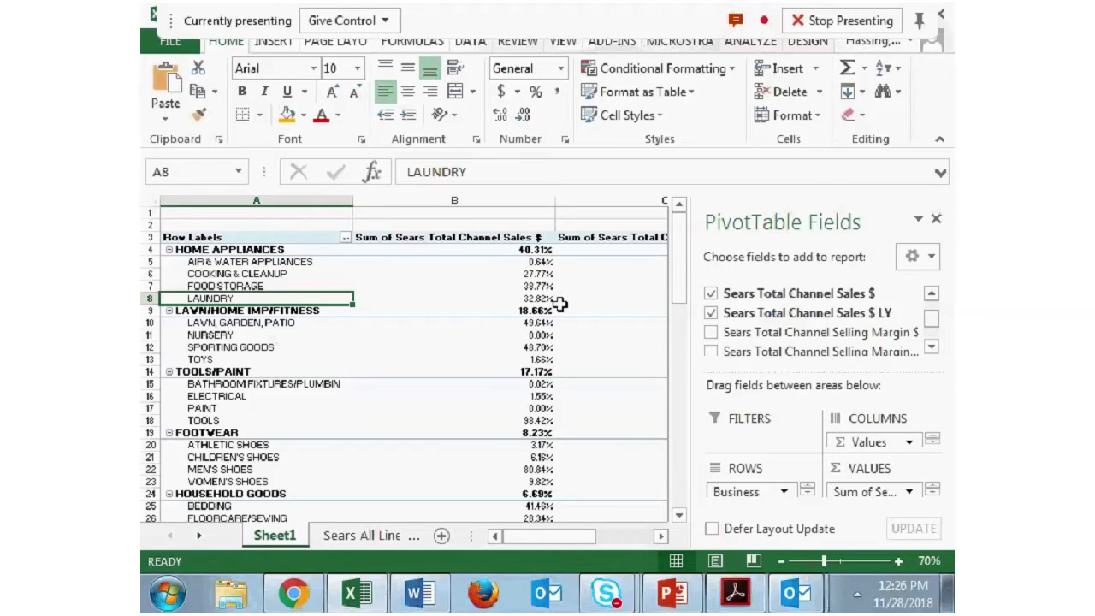
mouse_move(559, 303)
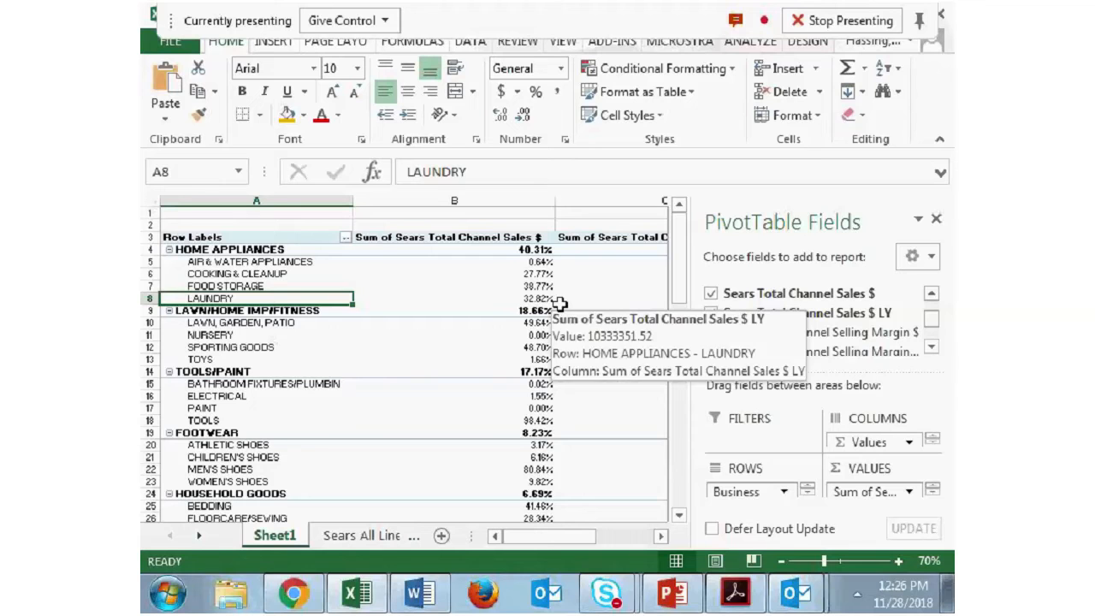
left_click(545, 261)
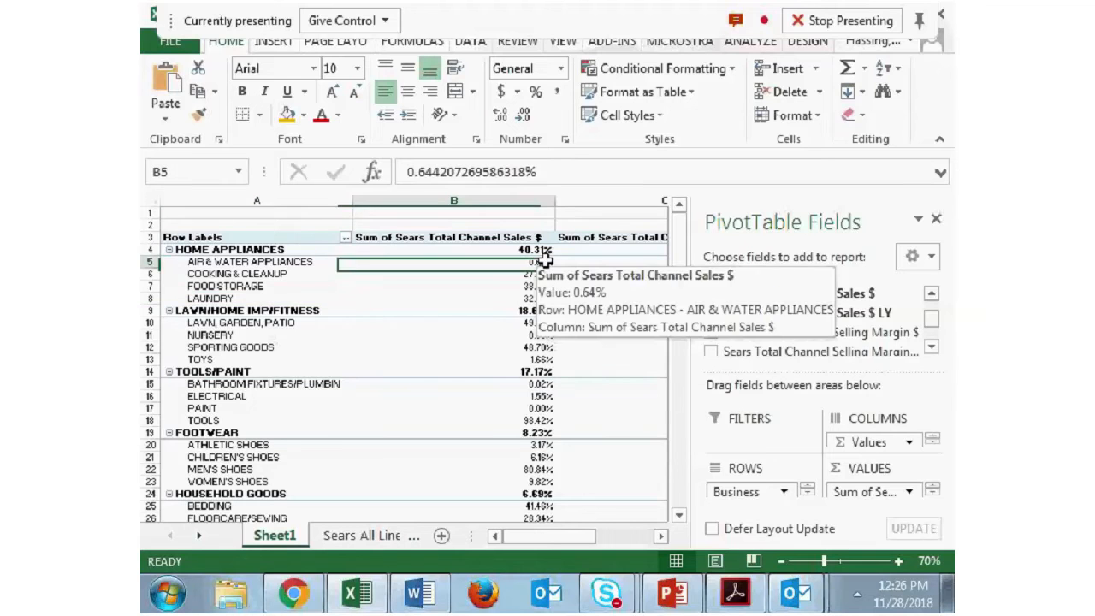
left_click(528, 272)
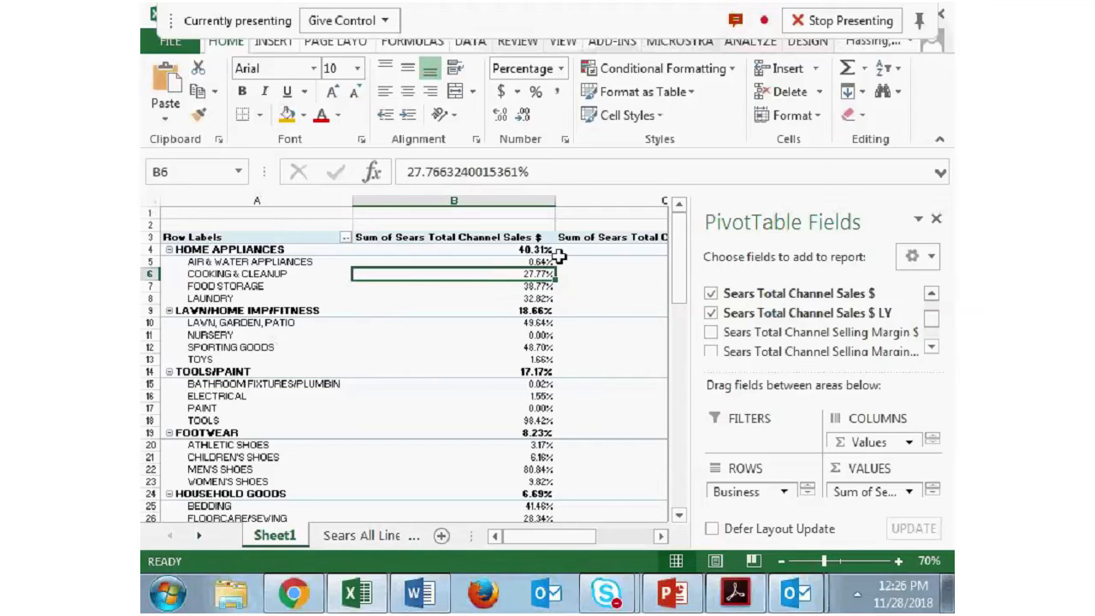
- Add Sears Total Channel Sales $ to the pivot values a second time, ahead of the percentage column
left_click_drag(787, 292, 875, 492)
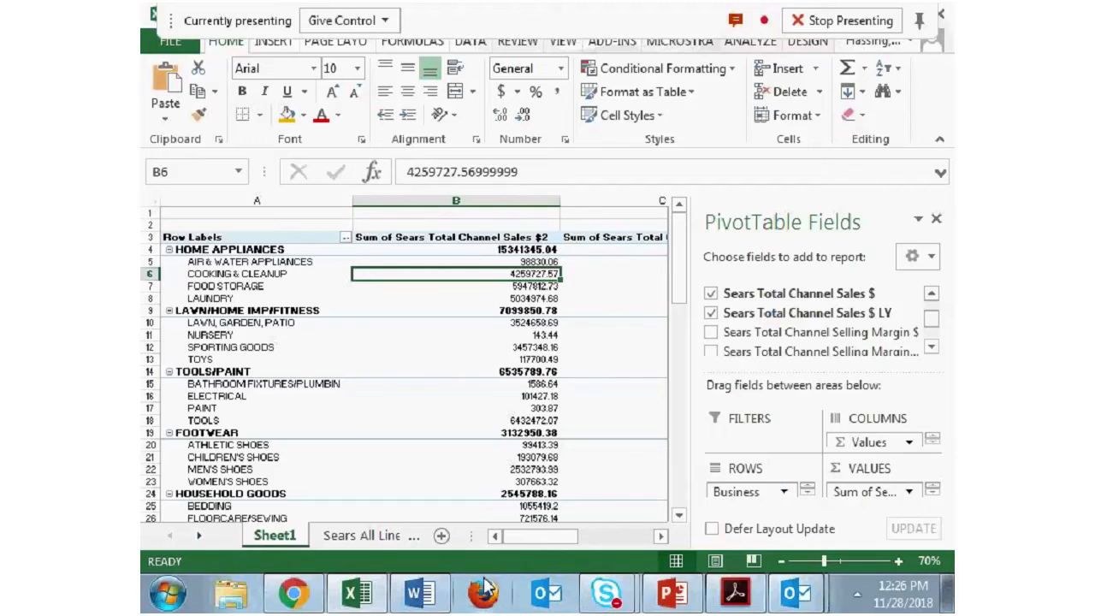
left_click_drag(557, 539, 590, 539)
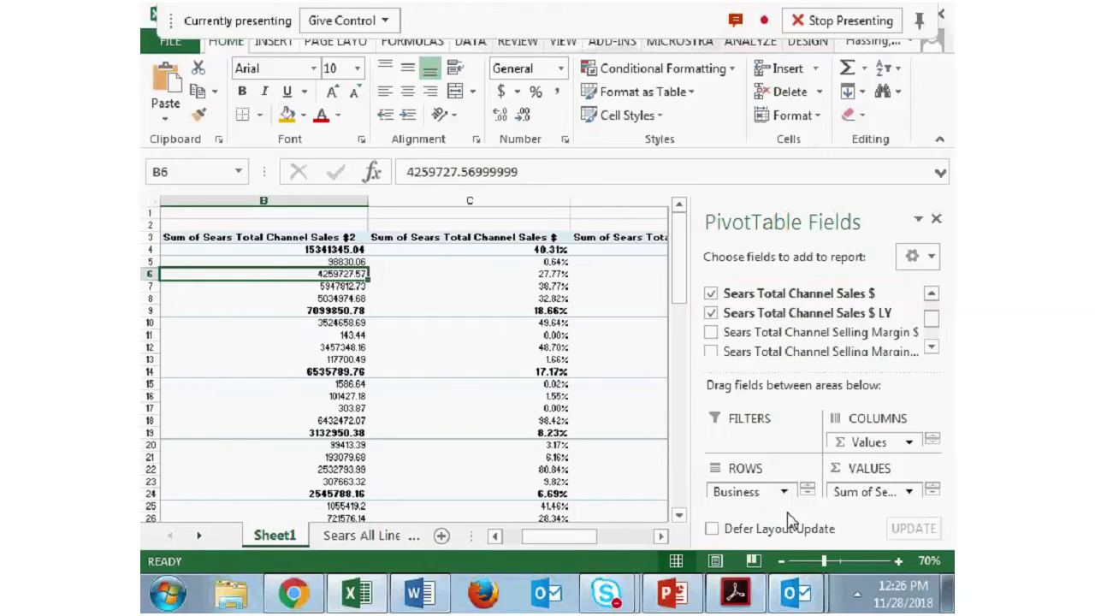
left_click_drag(561, 544, 561, 544)
- Compare the sales amounts with their parent-row percentages for the Business subtotals and their divisions
key("Down")
key("Down")
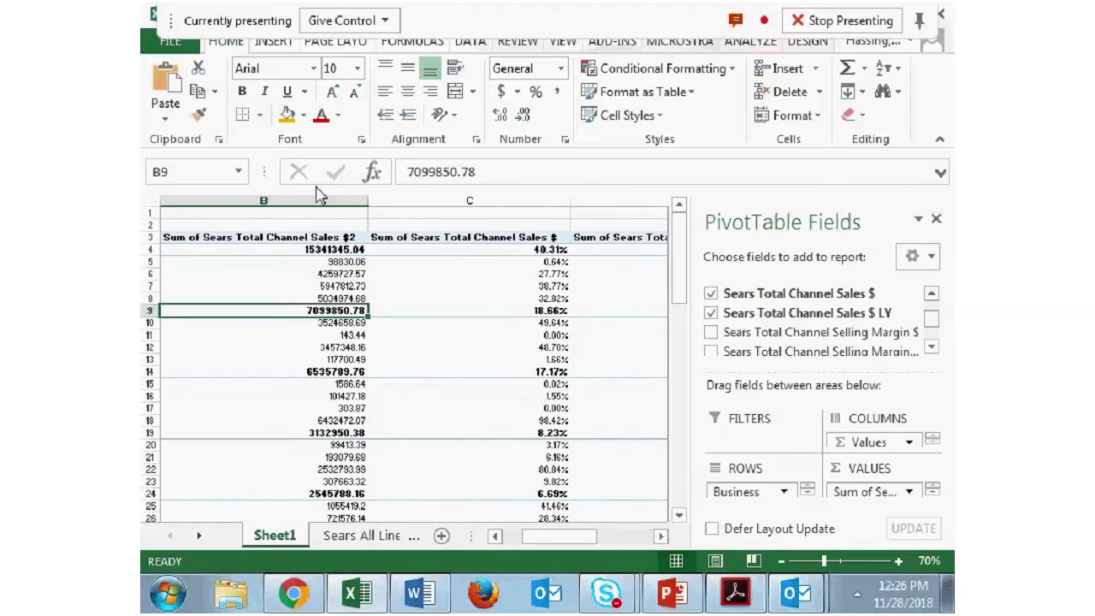
key("Up")
key("Up")
key("Up")
key("Right")
key("Up")
key("Down")
key("Down")
key("Down")
key("Down")
key("Down")
key("Down")
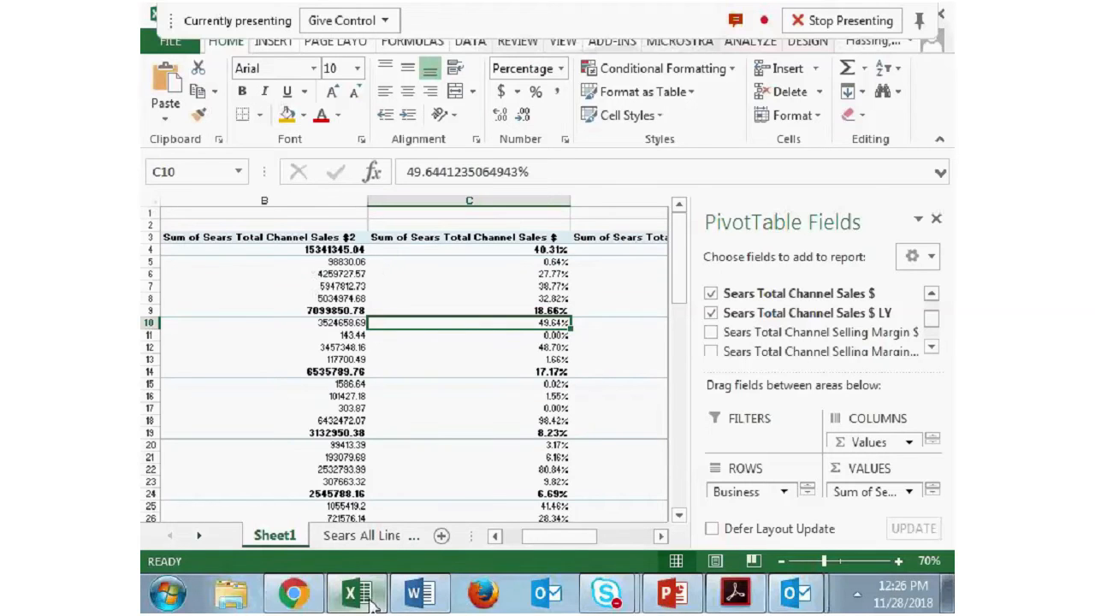
- Check the outline in Word, return to Excel and undo the duplicate sales field, the percentage displays and the largest-to-smallest sort
left_click(419, 592)
left_click(358, 599)
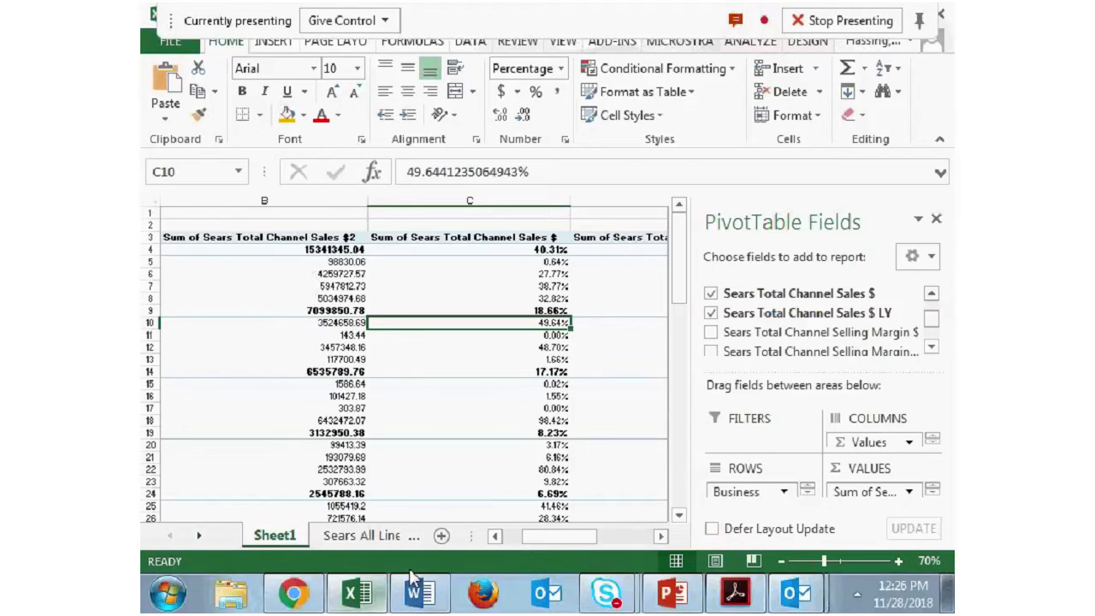
left_click(495, 536)
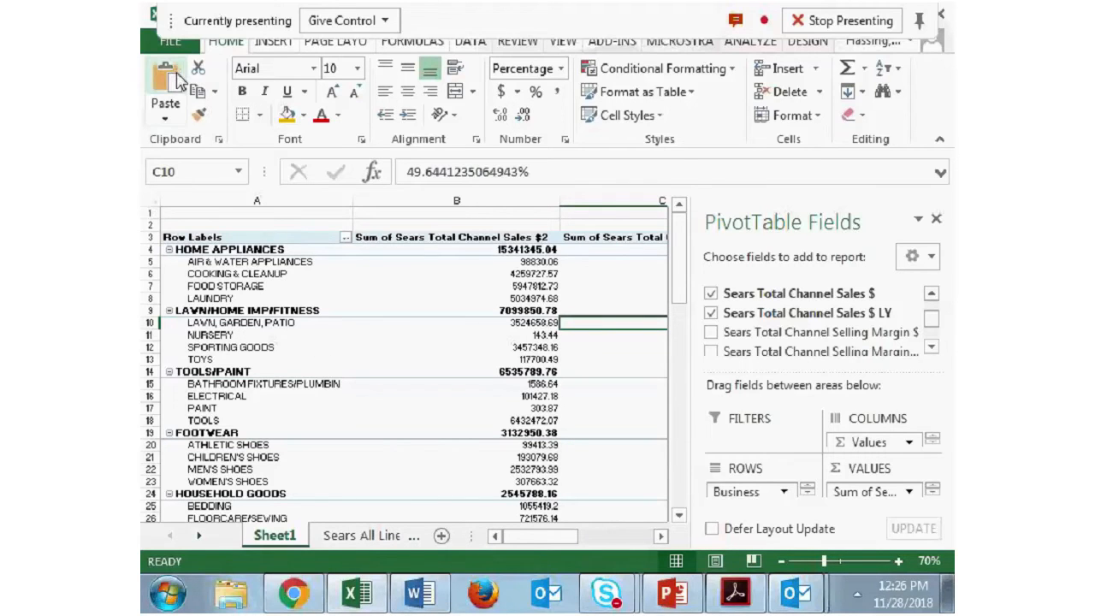
left_click(368, 271)
key("ctrl+z")
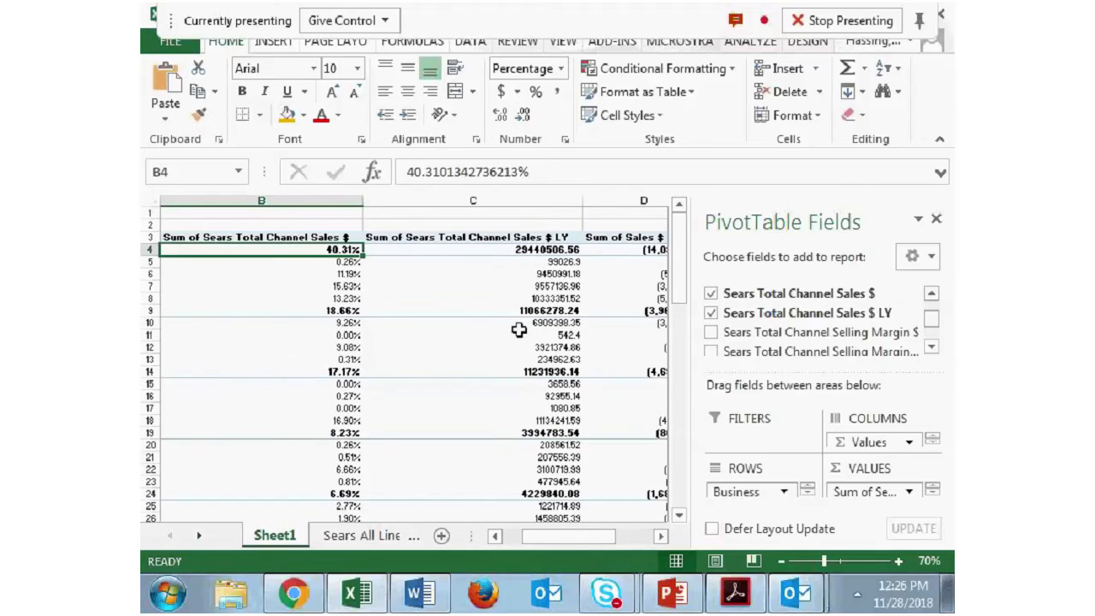
key("ctrl+z")
left_click_drag(551, 536, 513, 538)
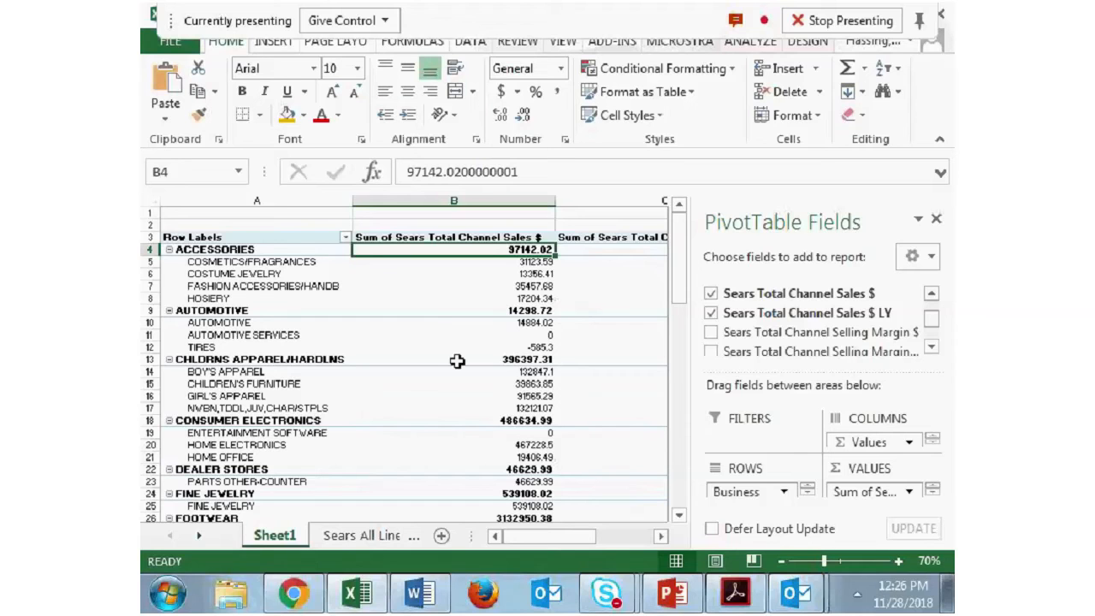
mouse_move(458, 361)
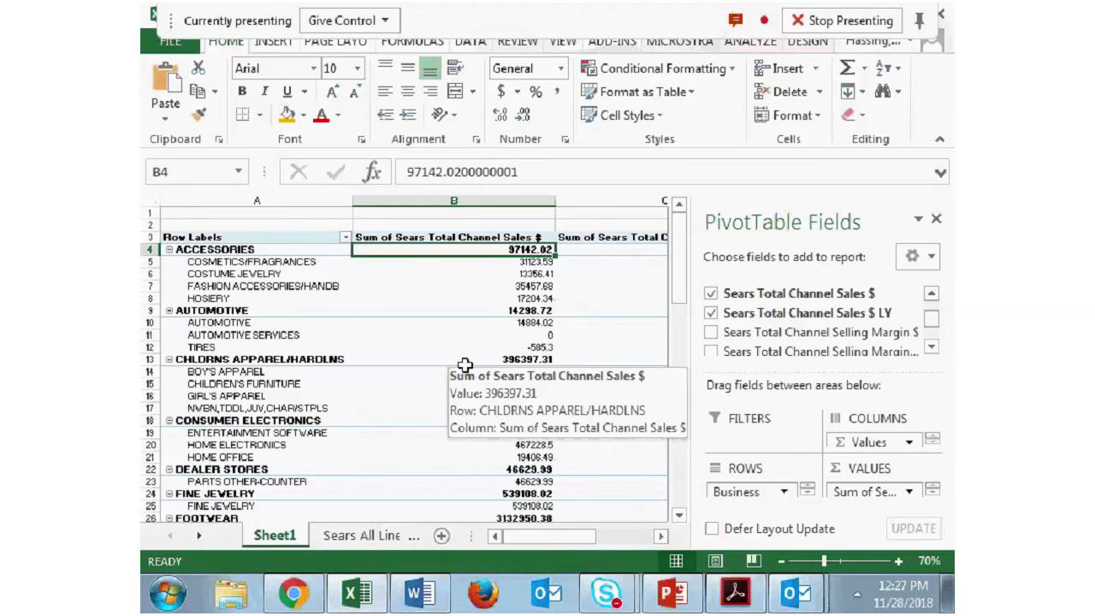
mouse_move(389, 335)
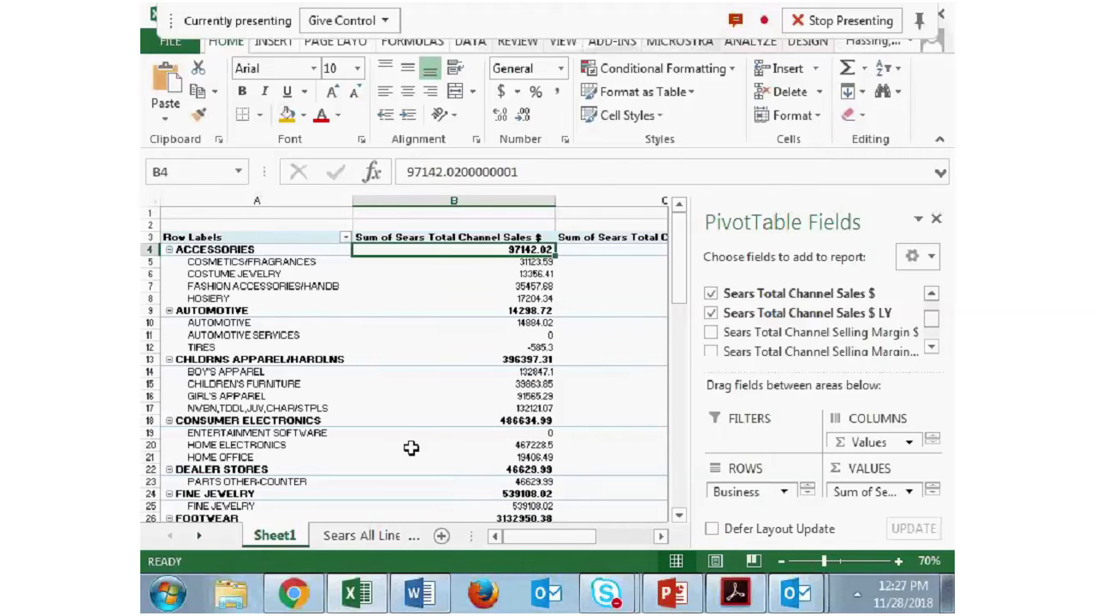
mouse_move(455, 330)
scroll(248, 323, "down", 17)
scroll(265, 323, "up", 11)
scroll(266, 323, "up", 7)
- Group the Business rows ACCESSORIES, CHLDRNS APPAREL/HARDLNS, INTIMATE APPAREL, MEN'S APPAREL and READY TO WEAR together
left_click(258, 249)
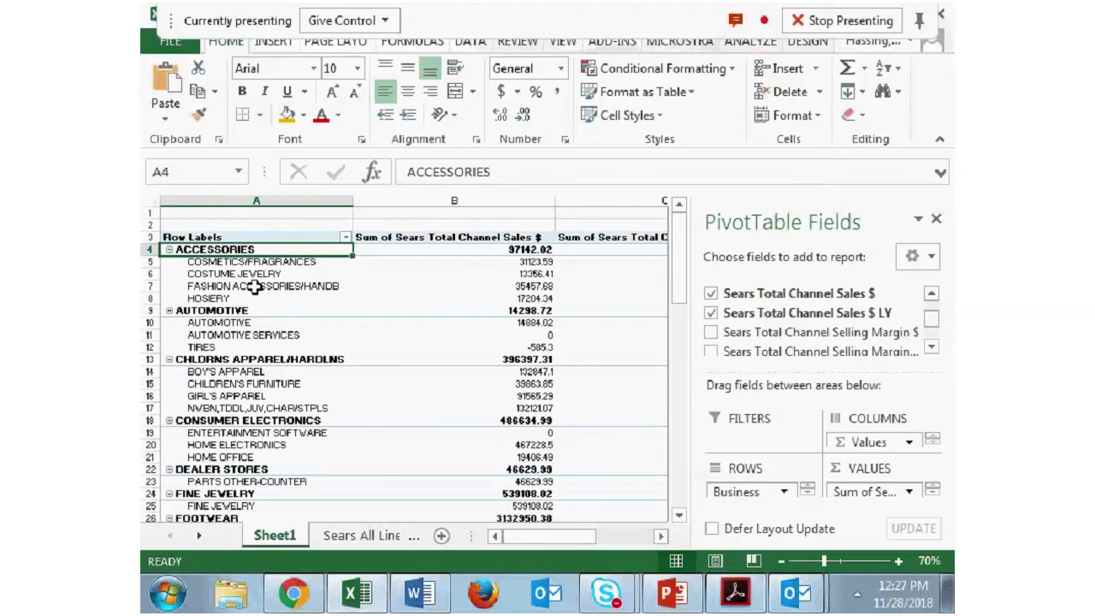
left_click(256, 359)
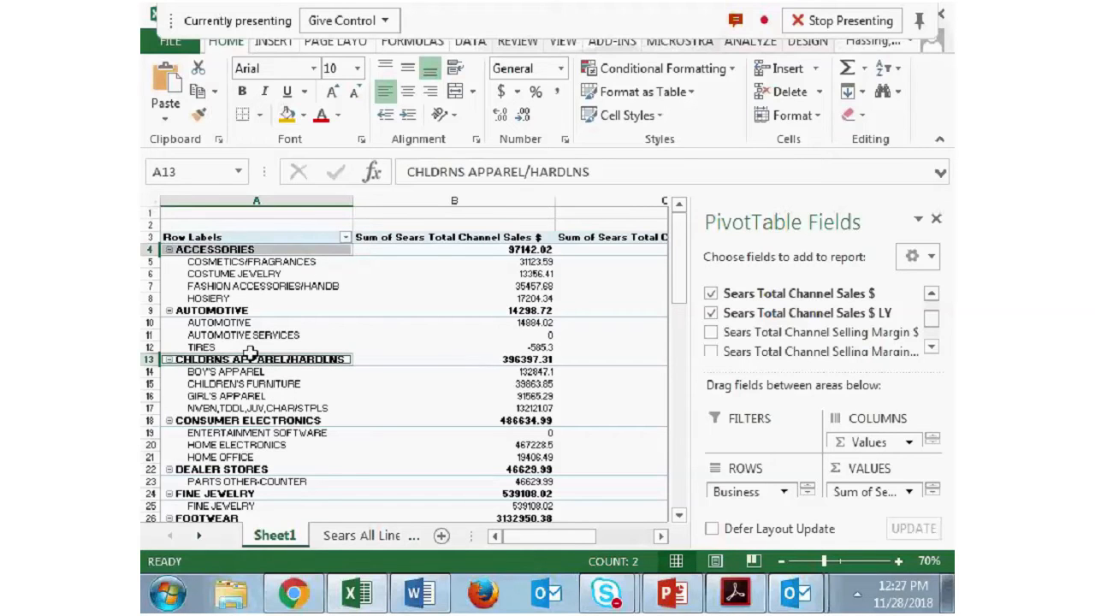
scroll(379, 374, "down", 2)
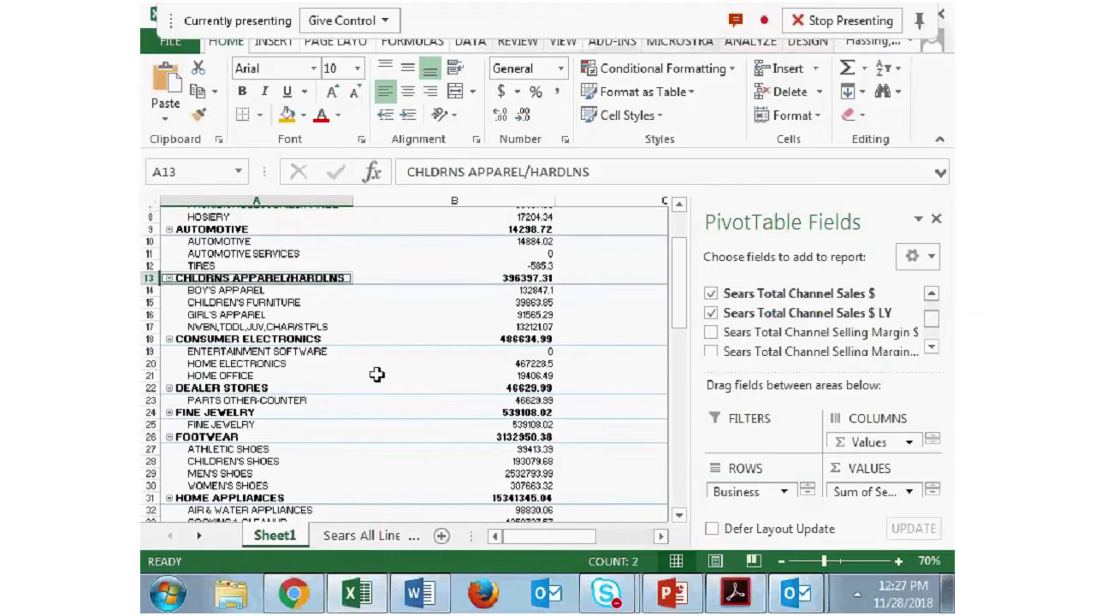
scroll(293, 362, "down", 4)
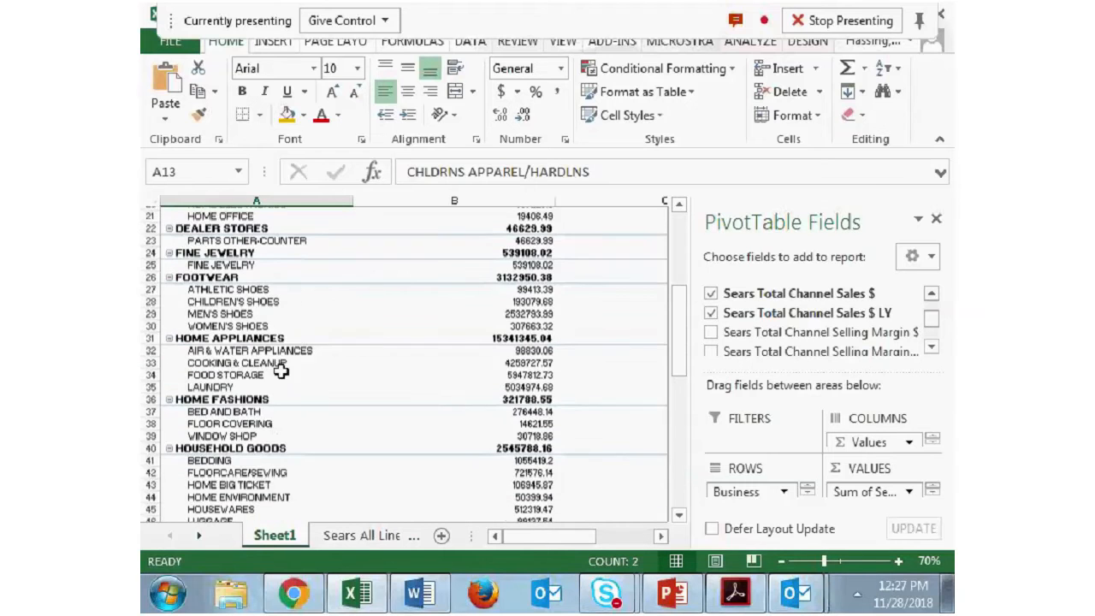
scroll(281, 370, "down", 3)
left_click(253, 433)
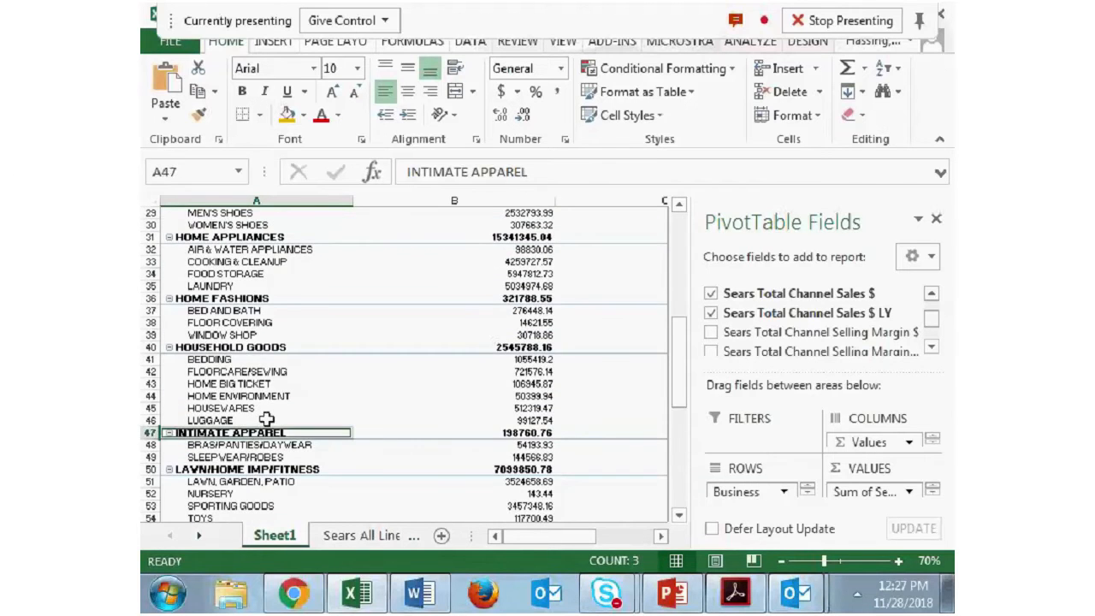
scroll(258, 361, "down", 5)
left_click(260, 359, "ctrl")
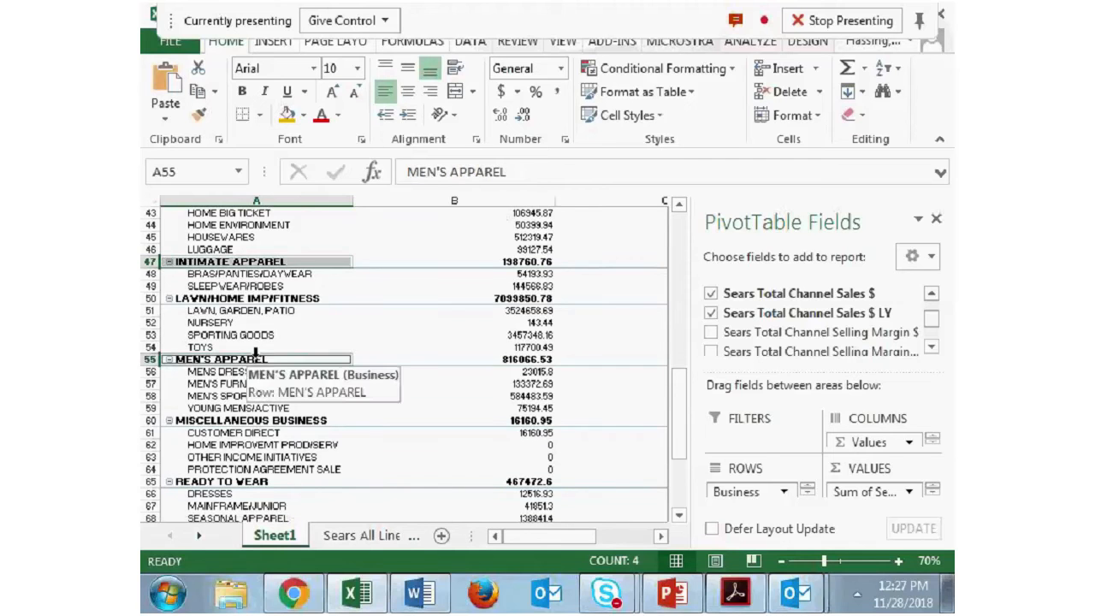
scroll(256, 368, "down", 2)
left_click(244, 396, "ctrl")
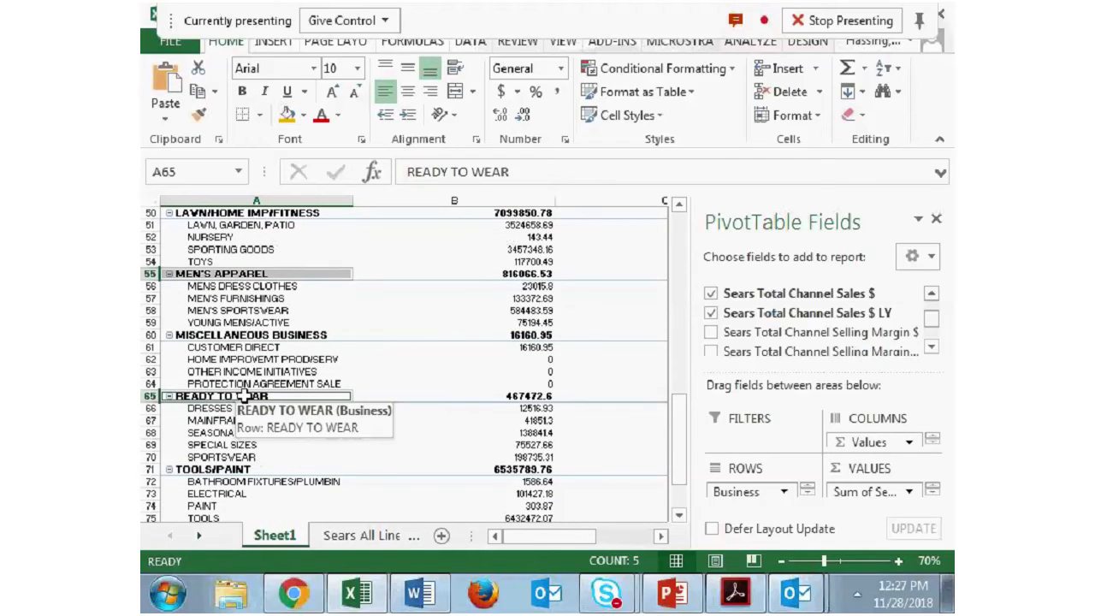
scroll(454, 313, "up", 2)
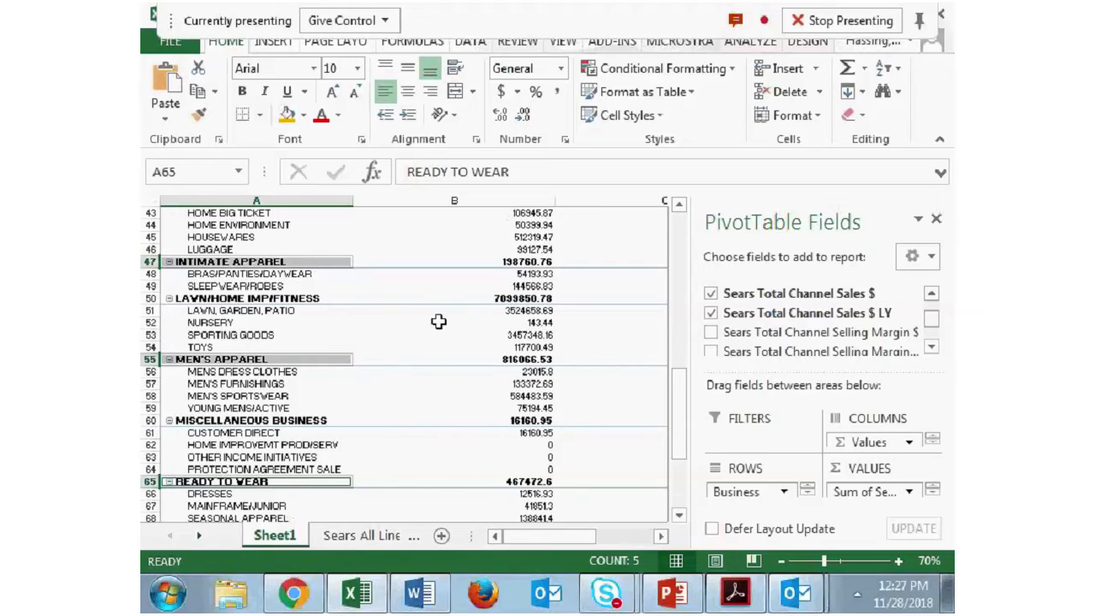
right_click(289, 361)
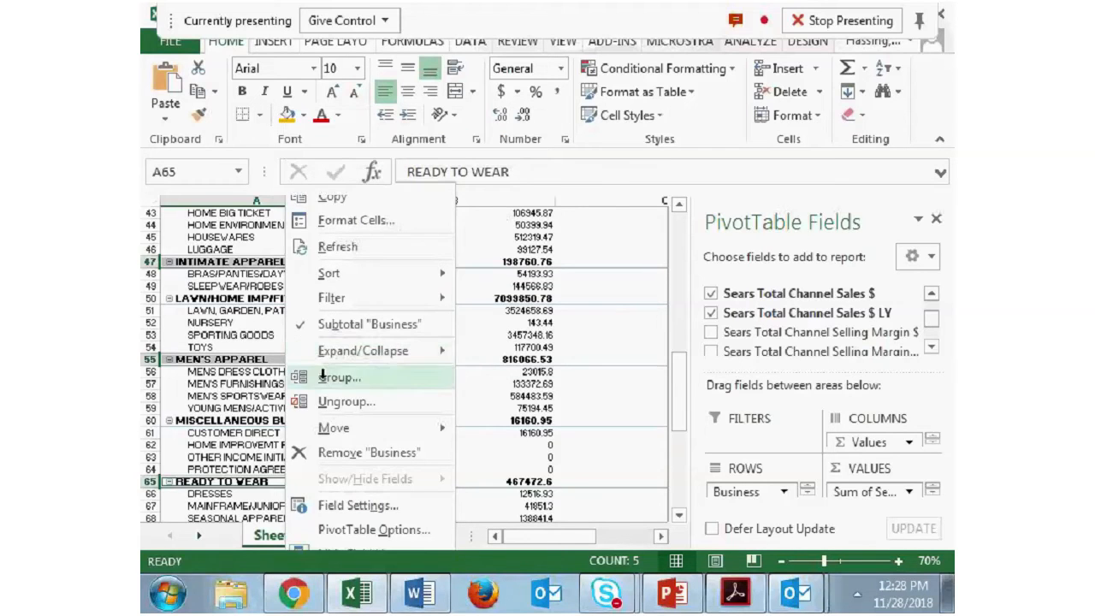
left_click(327, 377)
- Group the Business rows HOME FASHIONS and HOUSEHOLD GOODS together
left_click_drag(673, 392, 666, 233)
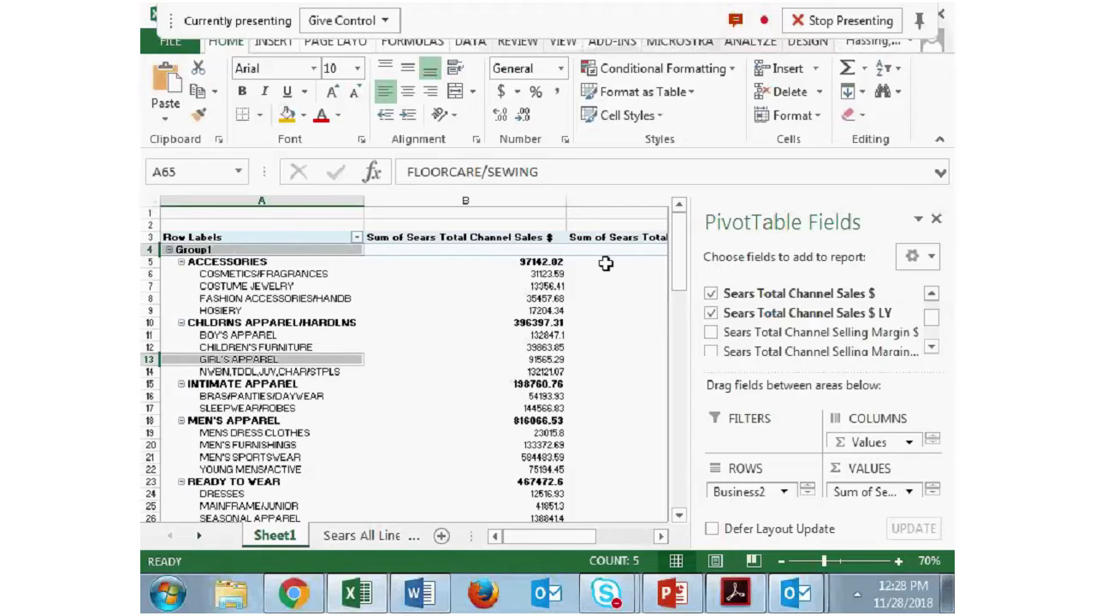
left_click_drag(678, 248, 691, 408)
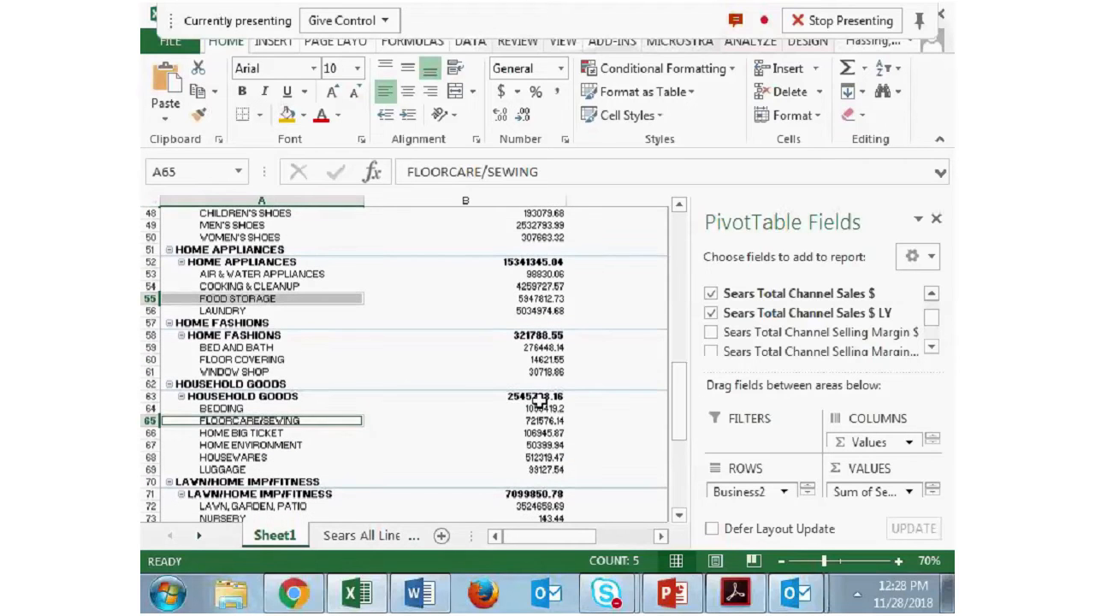
left_click(262, 324)
left_click(255, 383)
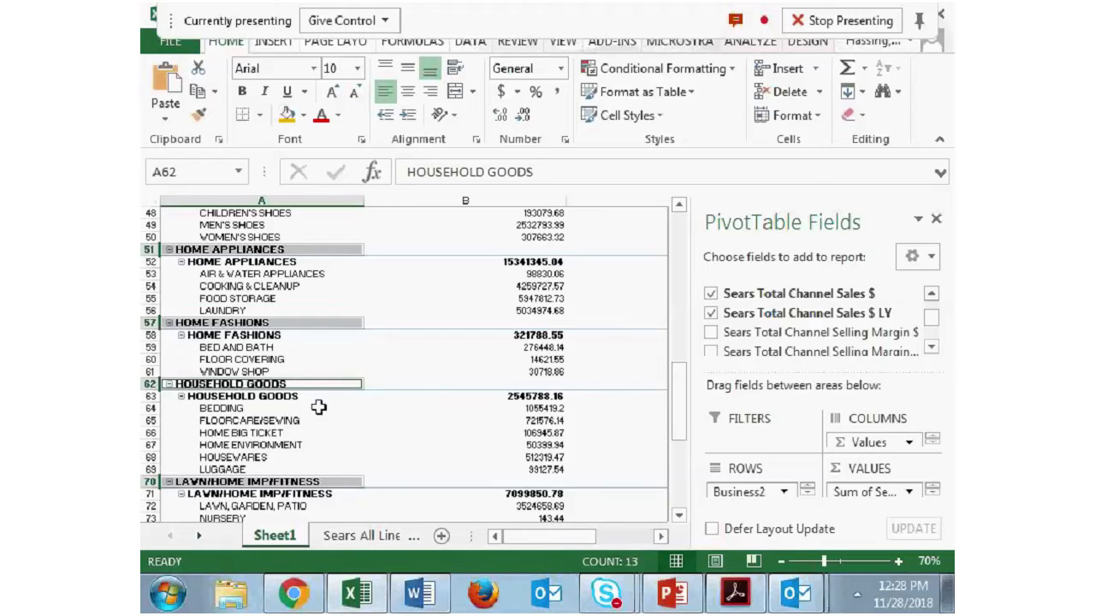
left_click(318, 408)
left_click(249, 335)
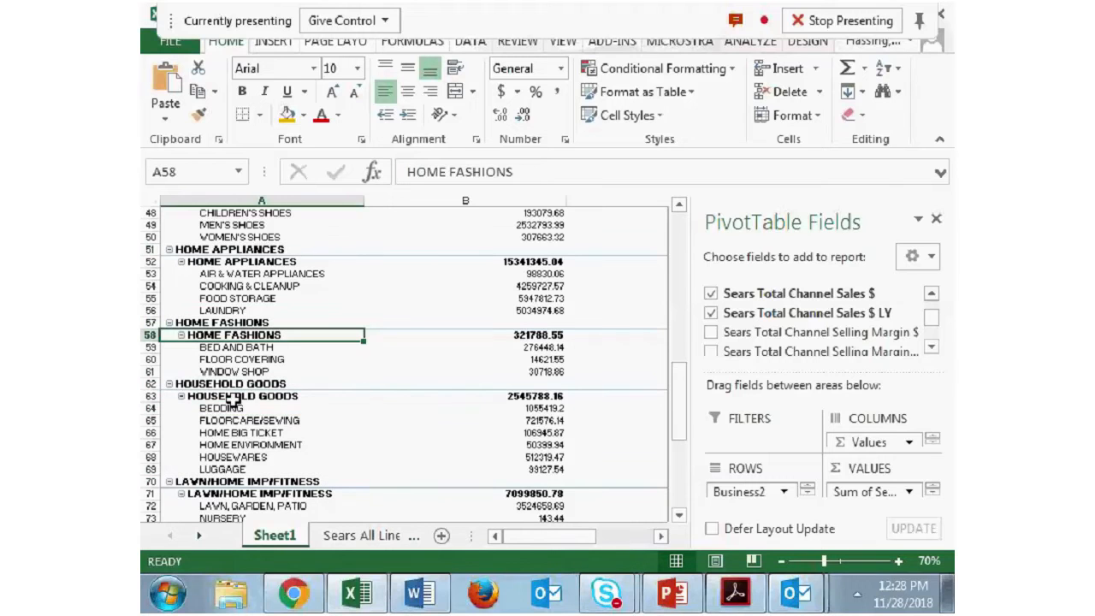
left_click(233, 400)
right_click(235, 402)
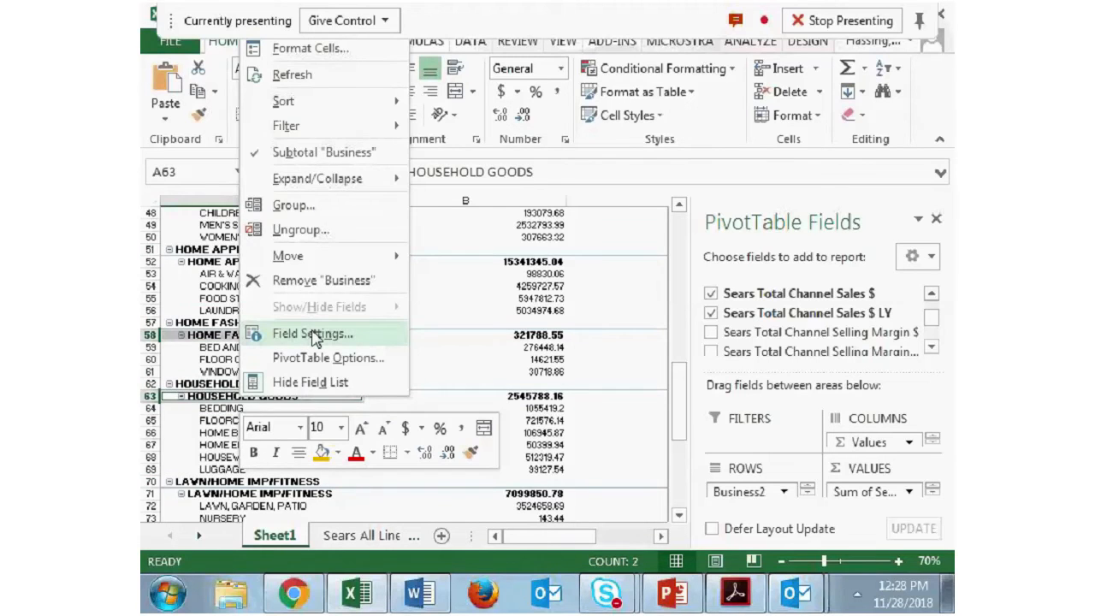
left_click(293, 205)
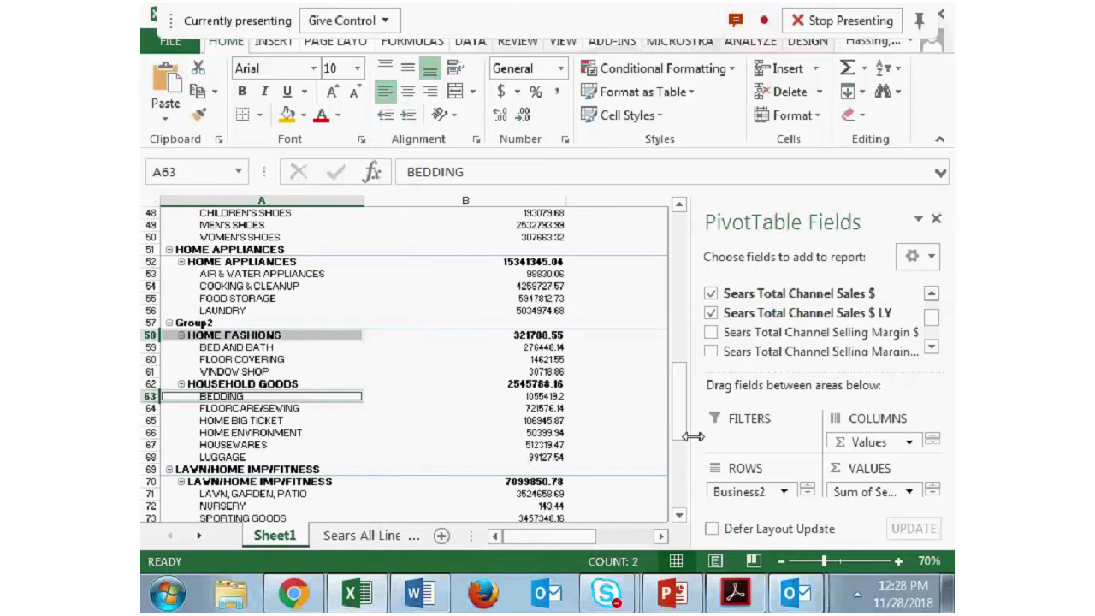
- Move Business2 to the report filter and filter the pivot table to Group1
left_click_drag(680, 402, 679, 218)
left_click_drag(735, 491, 745, 434)
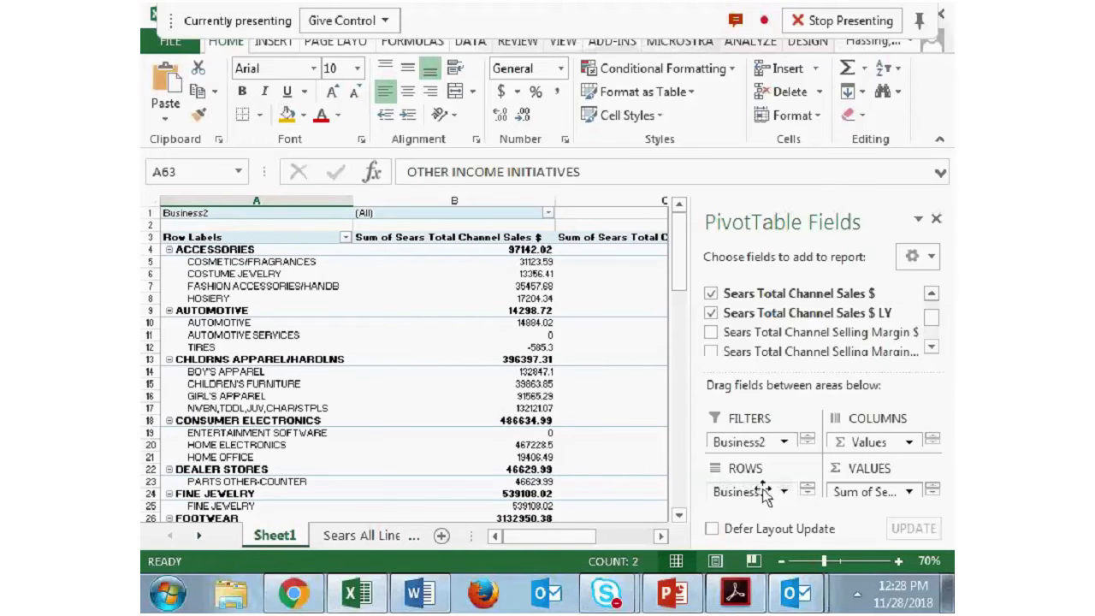
left_click(548, 212)
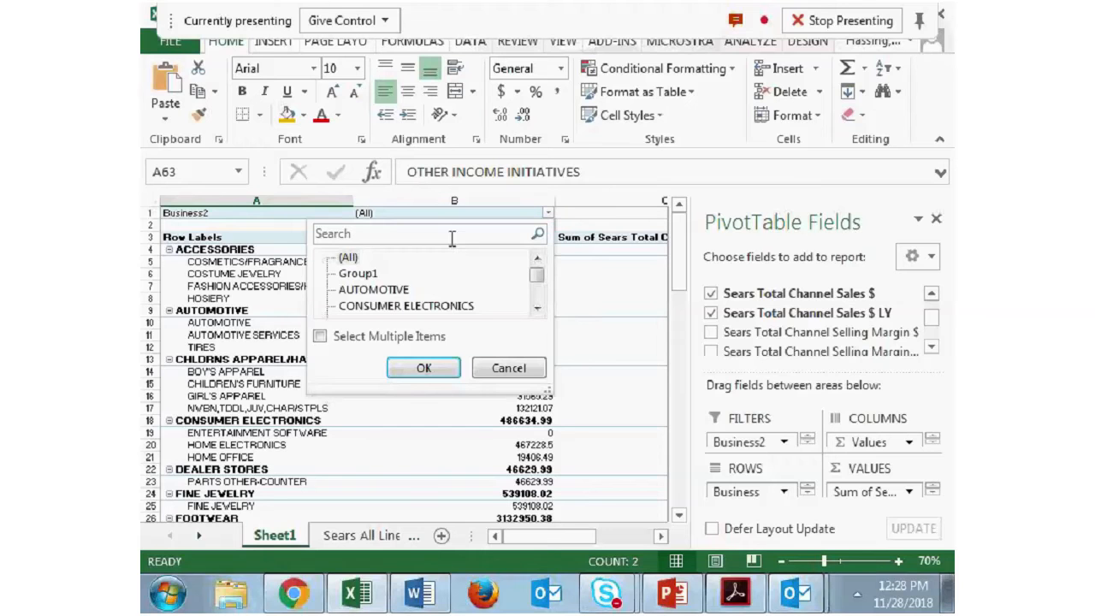
left_click(373, 277)
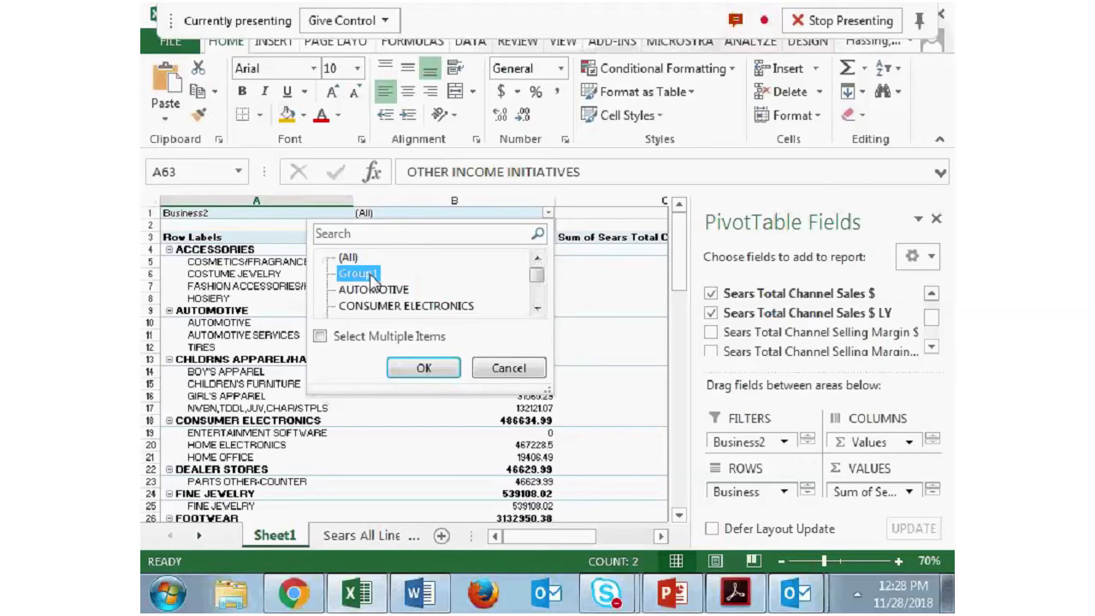
left_click(439, 371)
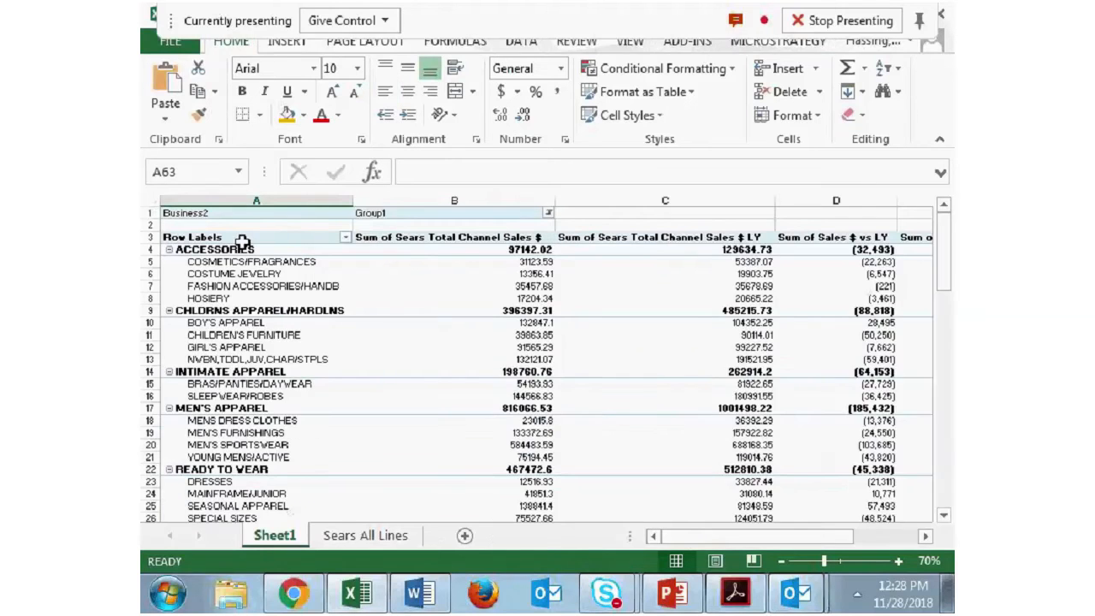
- Return Business2 to the rows above Business and rename Group1 as Apparel
left_click(243, 348)
left_click_drag(780, 441, 780, 493)
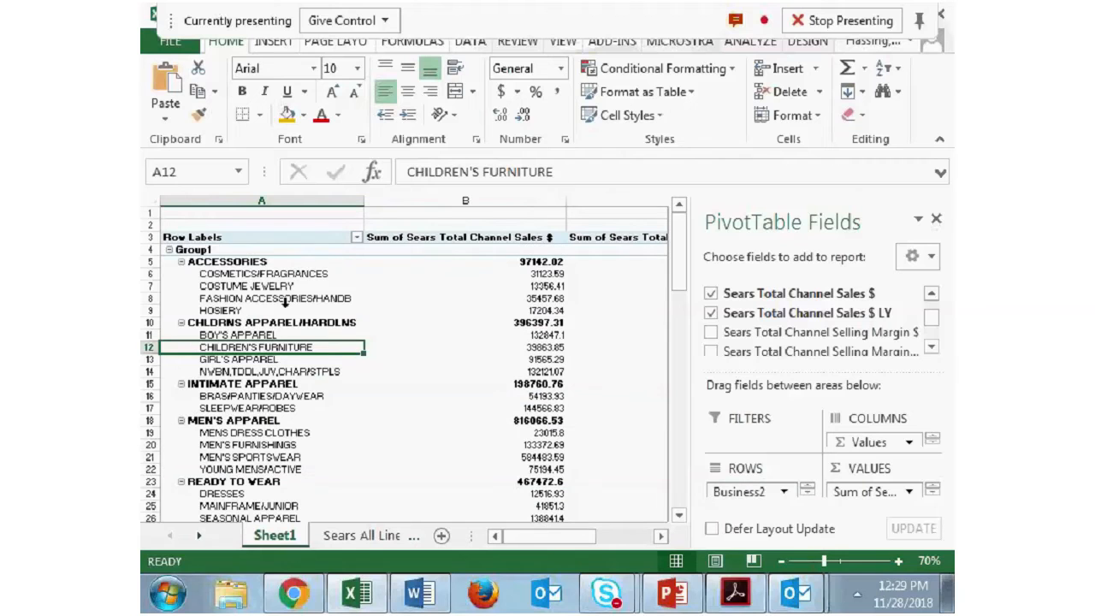
left_click(212, 250)
type("Apparel")
left_click(408, 309)
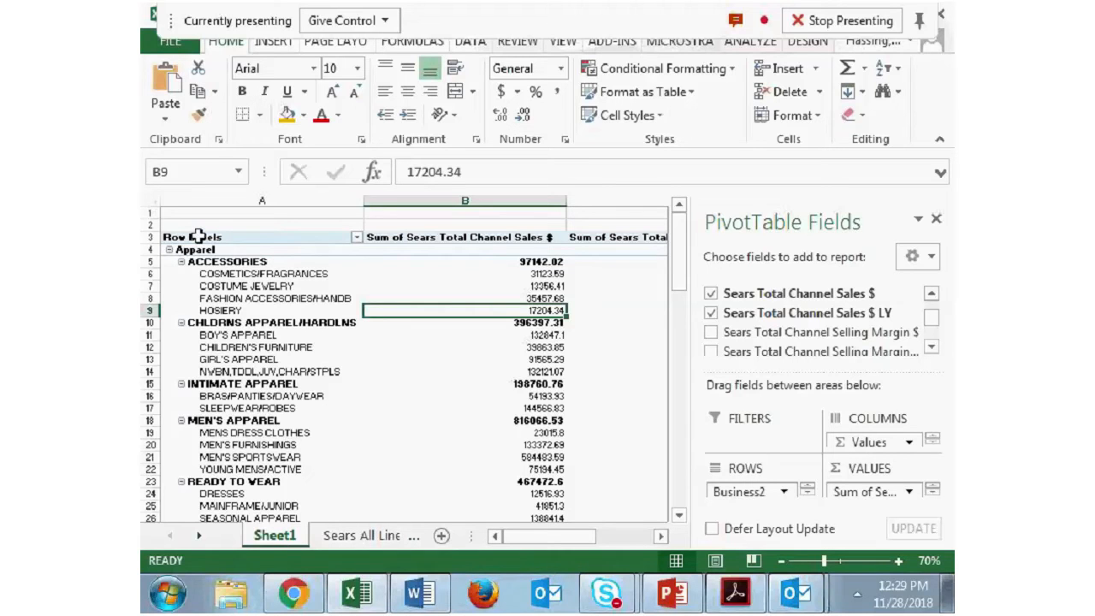
- Check the outline in Word and return to the pivot table in Excel
scroll(282, 393, "down", 5)
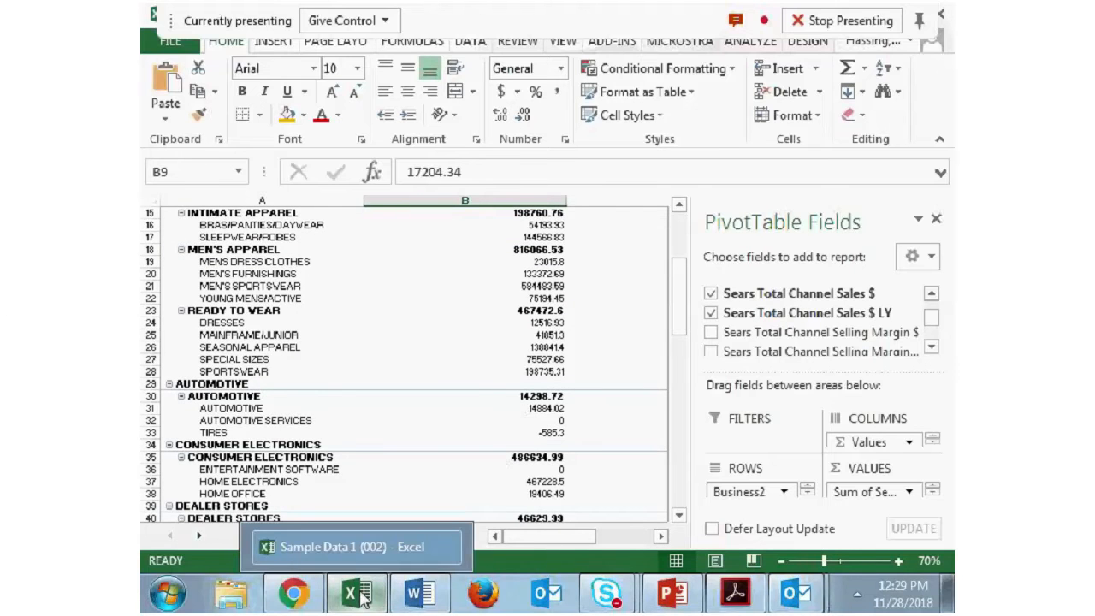
left_click(417, 594)
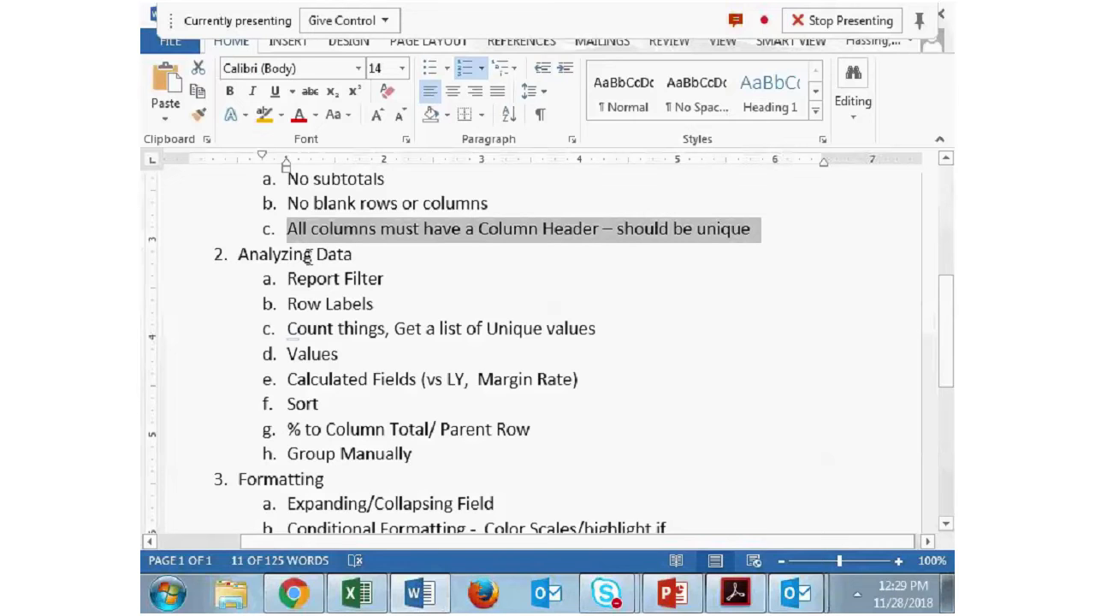
left_click(308, 601)
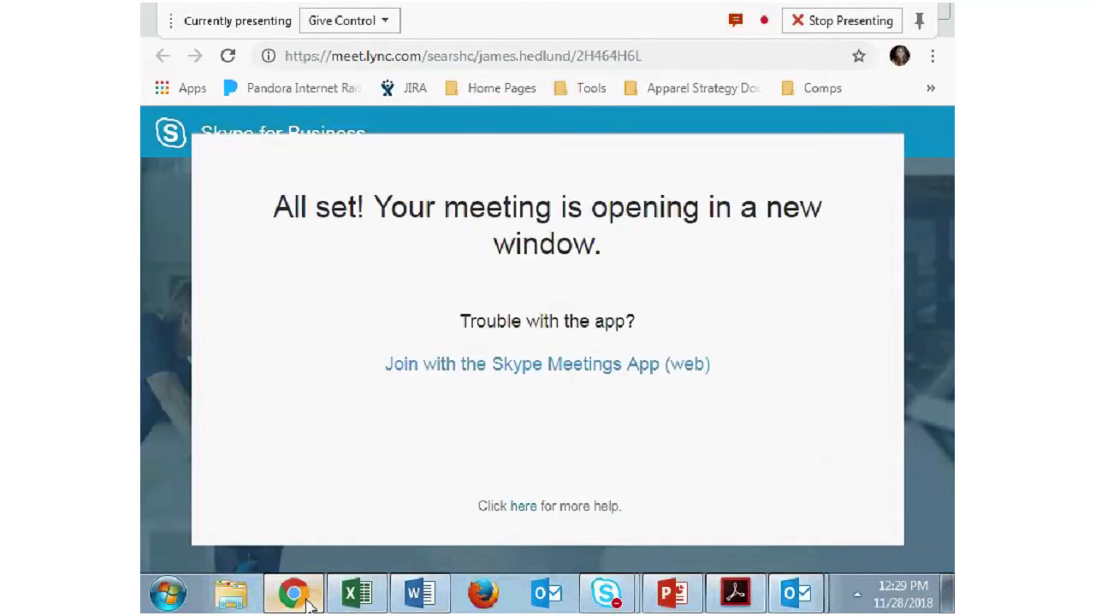
left_click(357, 594)
scroll(430, 419, "up", 5)
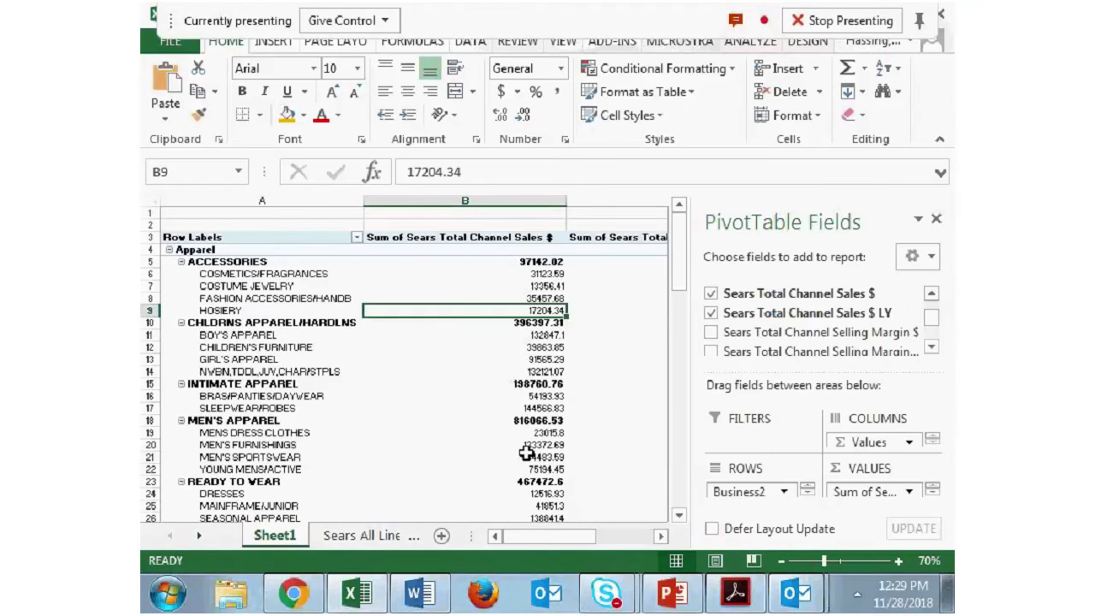
left_click_drag(563, 541, 512, 537)
right_click(548, 239)
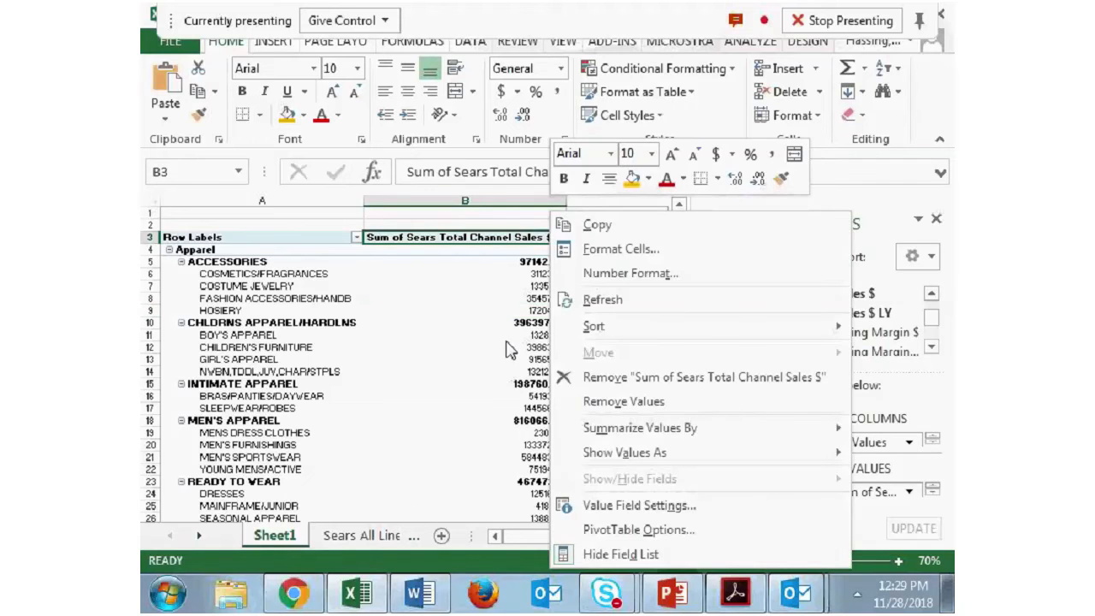
left_click(489, 310)
scroll(493, 311, "down", 12)
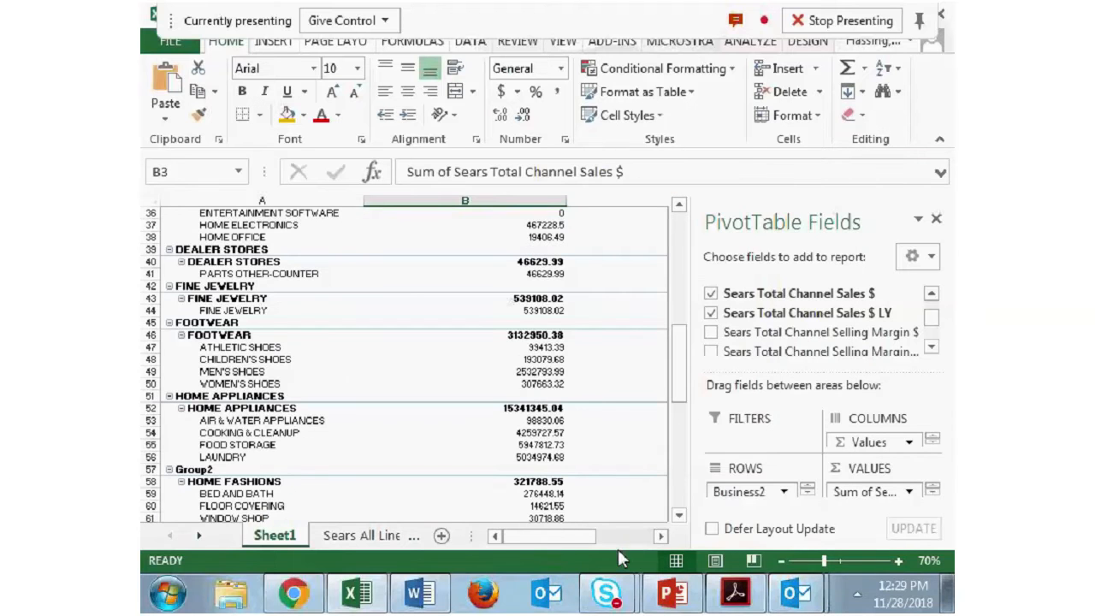
mouse_move(579, 540)
left_mouse_down()
mouse_move(648, 535)
mouse_move(565, 539)
left_mouse_up()
scroll(535, 318, "up", 9)
scroll(534, 318, "up", 3)
right_click(544, 319)
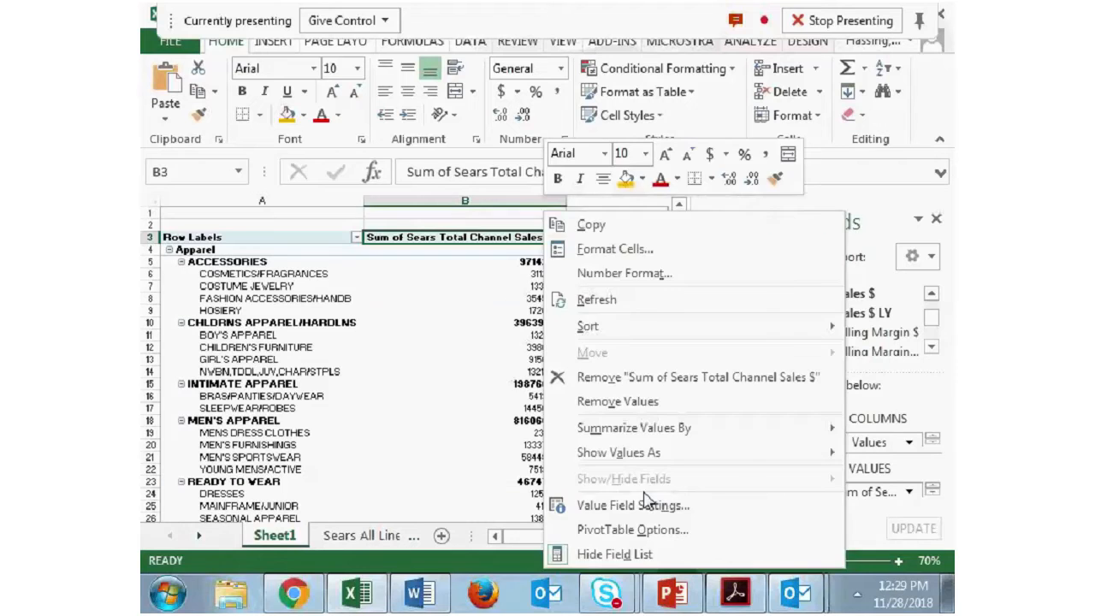
left_click(646, 504)
left_click(800, 545)
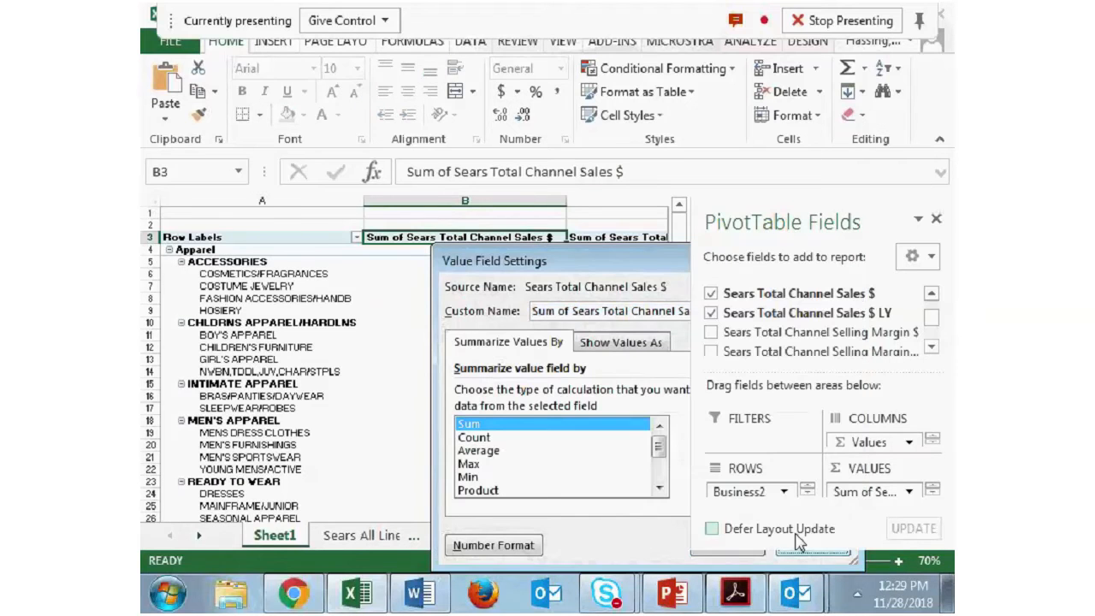
- In the value field settings, give Sum of Sears Total Channel Sales $ the custom name Sales $ TY
right_click(537, 243)
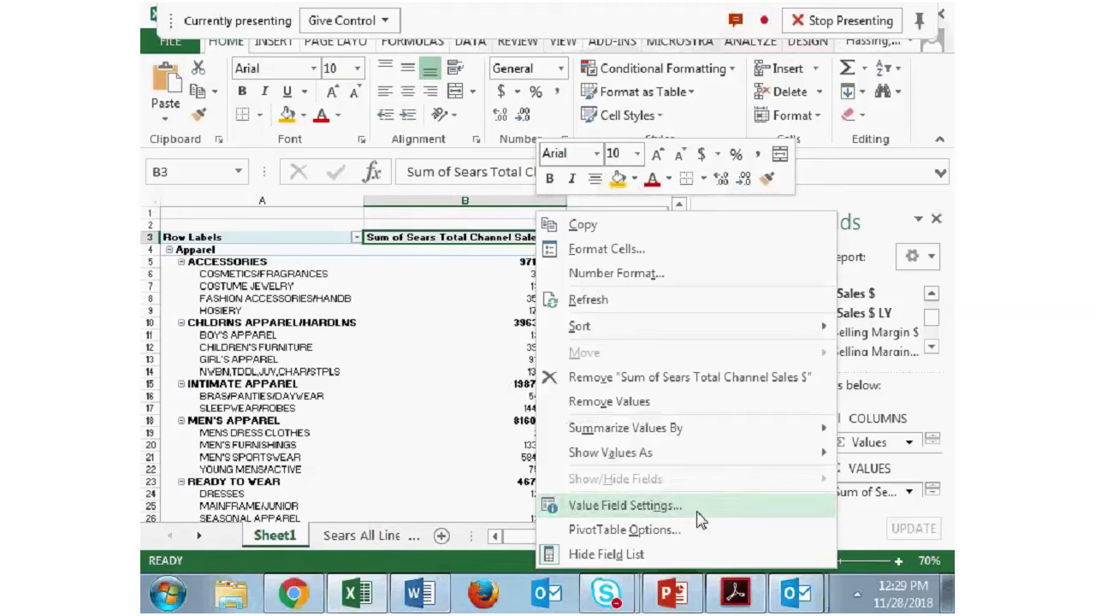
left_click(661, 513)
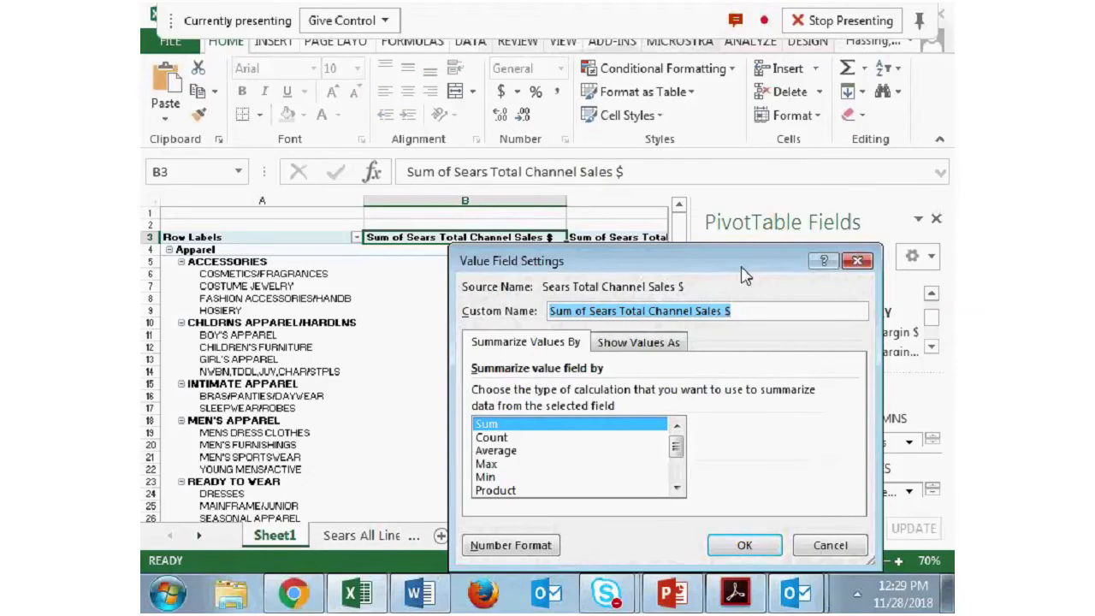
type("Sales ")
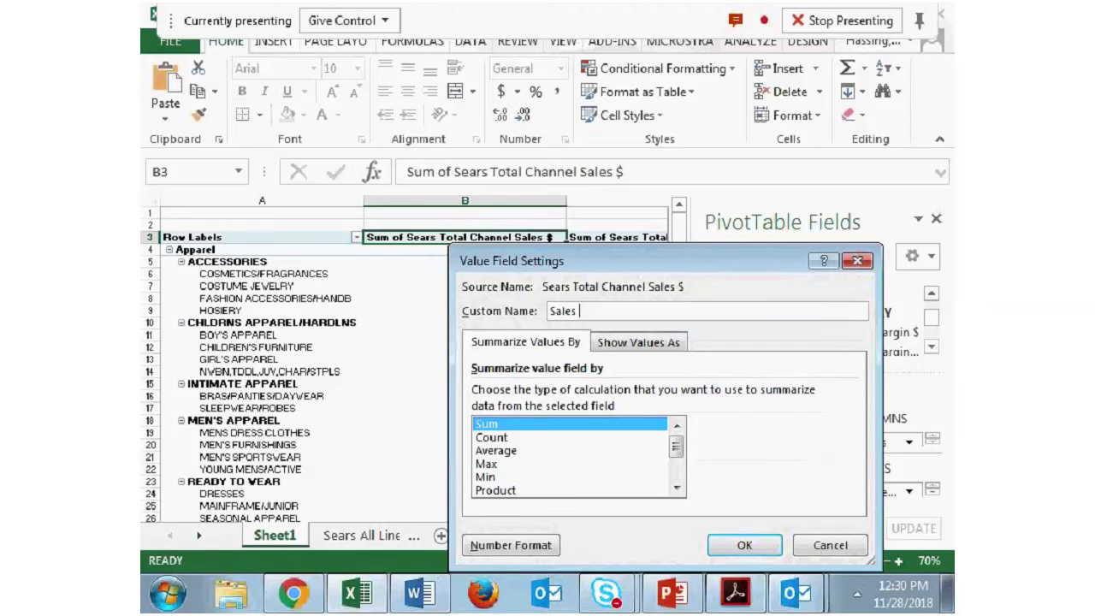
type("$ TY")
- Set the number format of the Sales $ TY field to Currency with 0 decimal places and apply the field settings
left_click(540, 548)
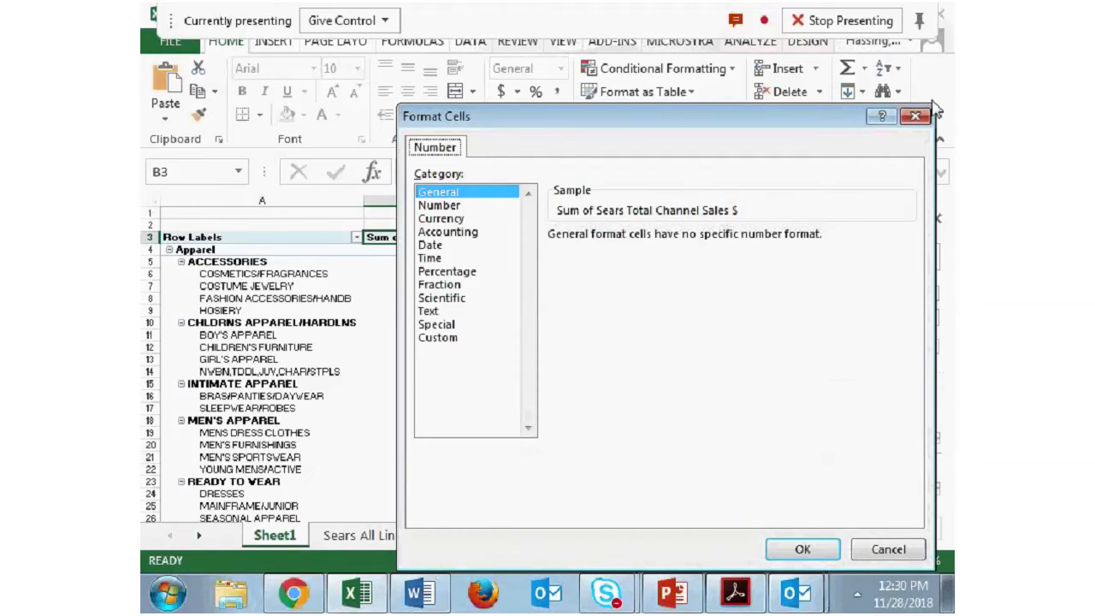
left_click(918, 117)
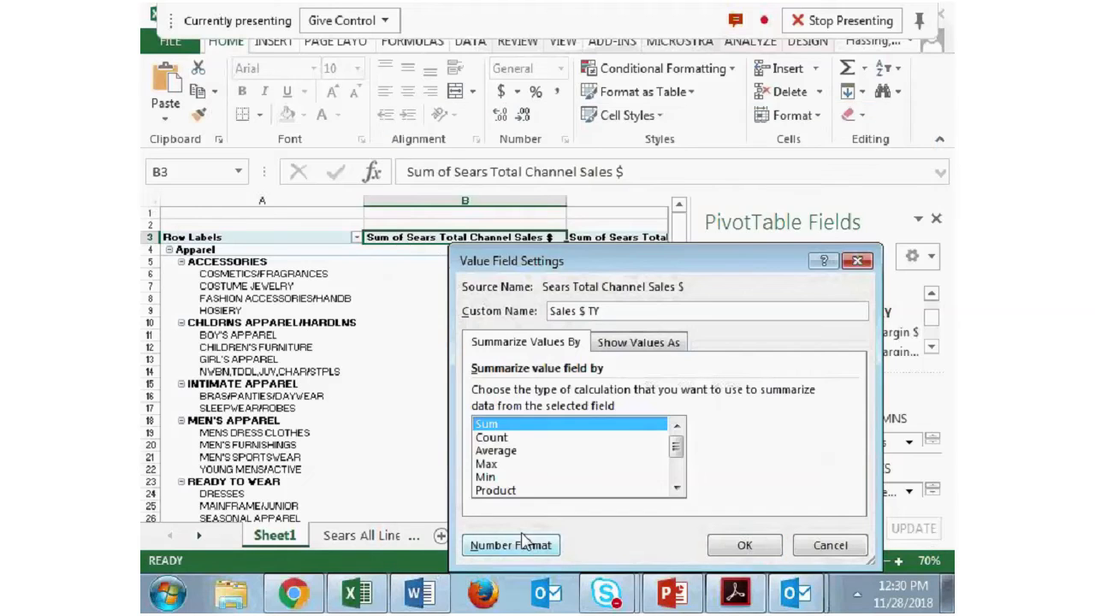
left_click(520, 544)
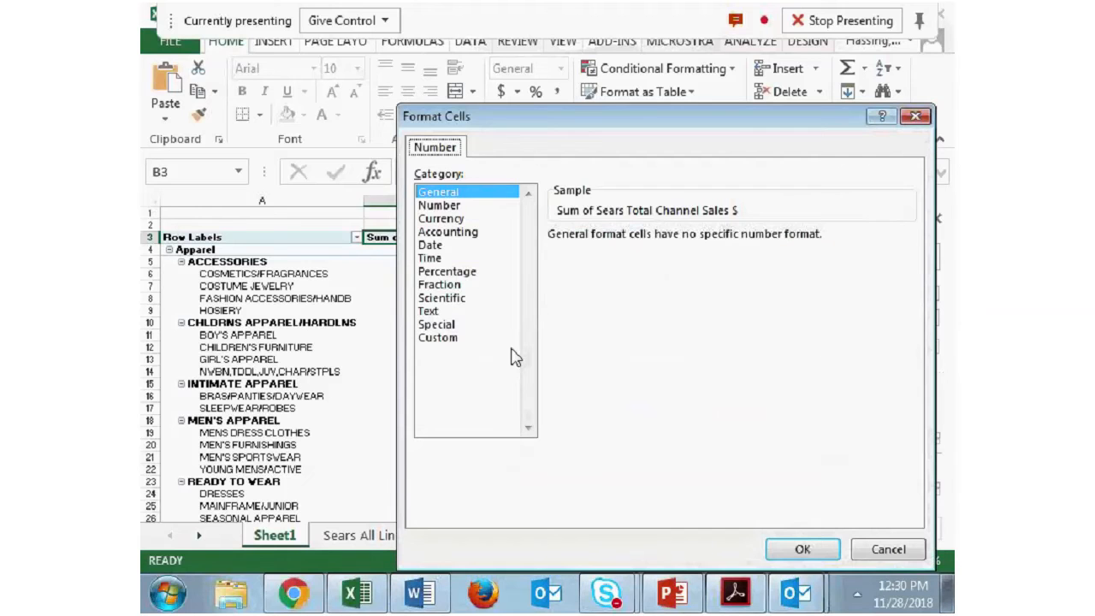
left_click(480, 219)
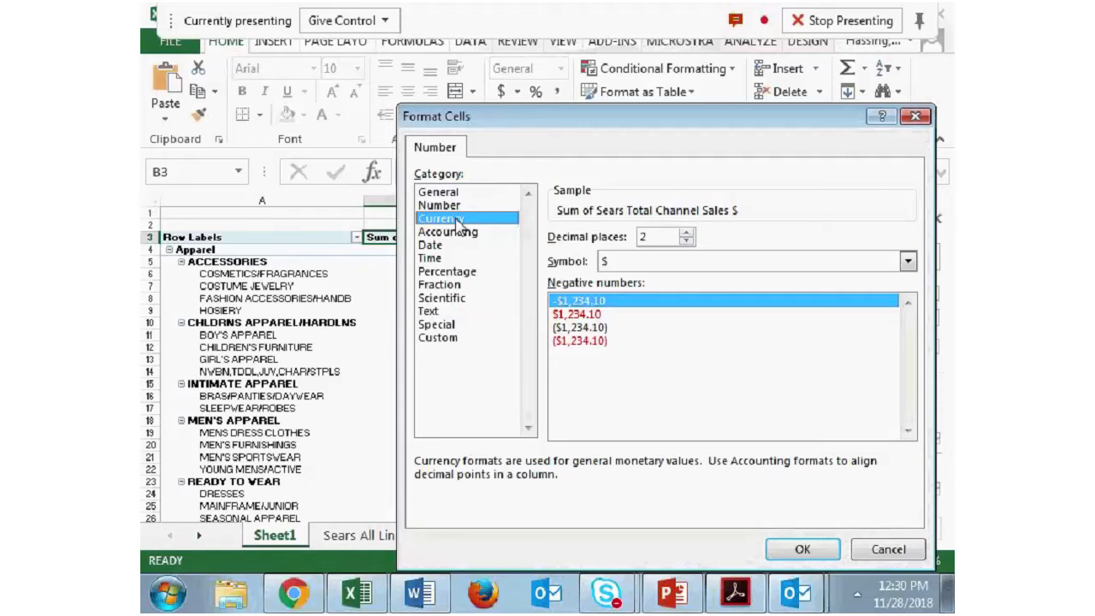
left_click(687, 241)
left_click(687, 241)
left_click(799, 548)
left_click(733, 546)
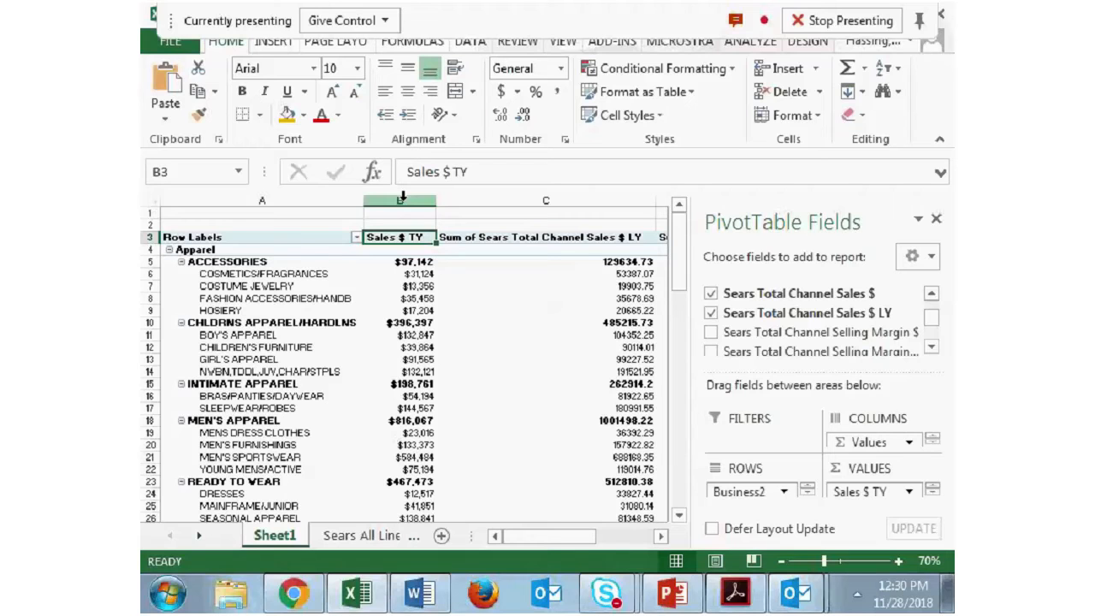
- Rename the Sum of Sears Total Channel Sales $ LY field as Sales $ LY and format it as Currency with 0 decimal places
right_click(500, 237)
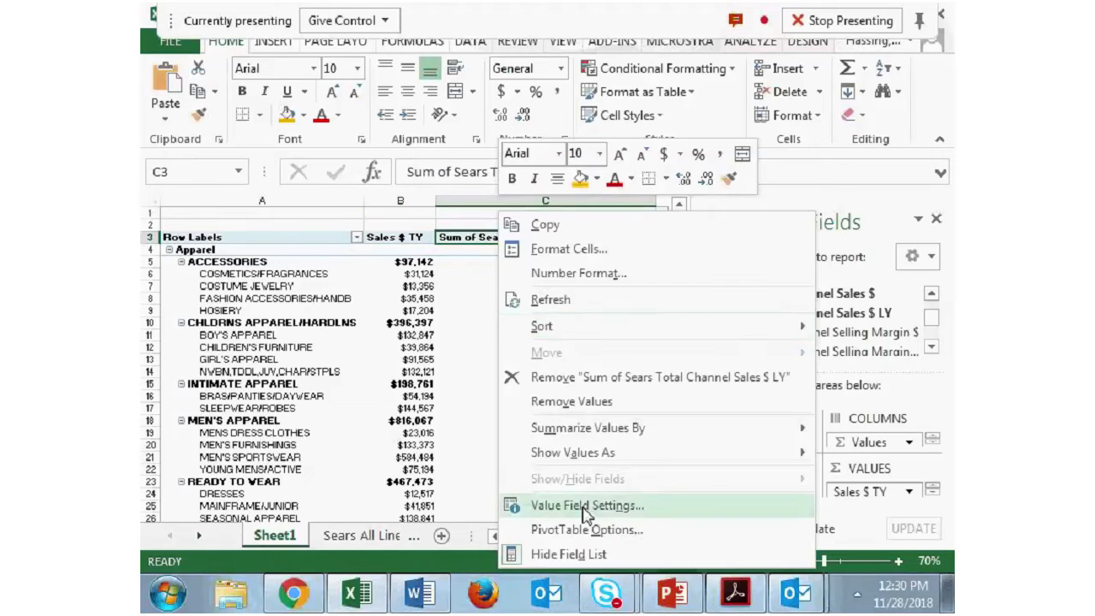
left_click(526, 504)
type("Sales ")
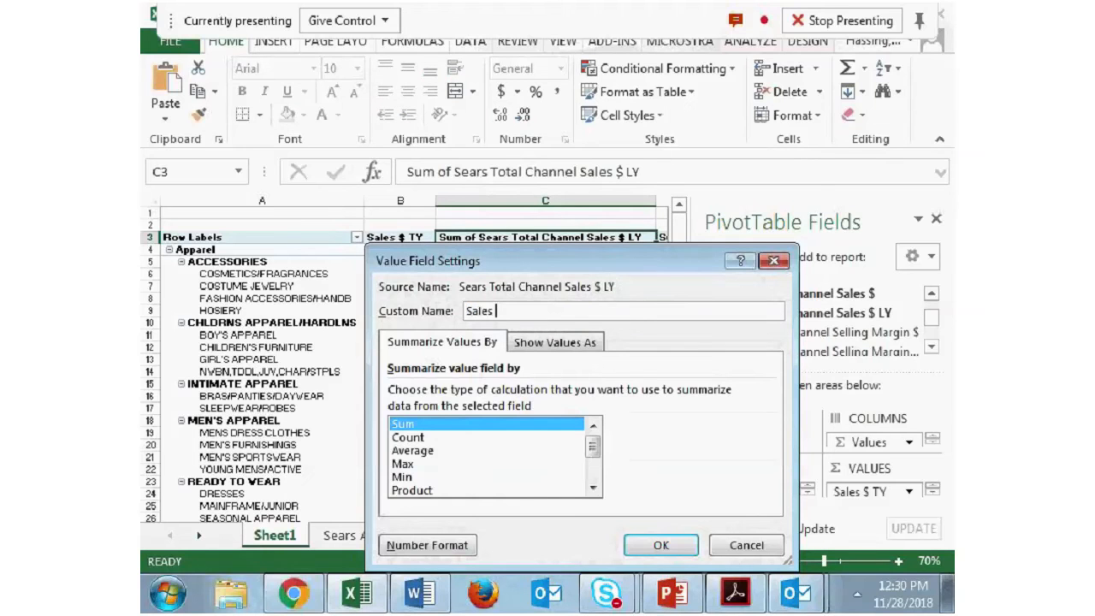
type("$ LY")
left_click(403, 545)
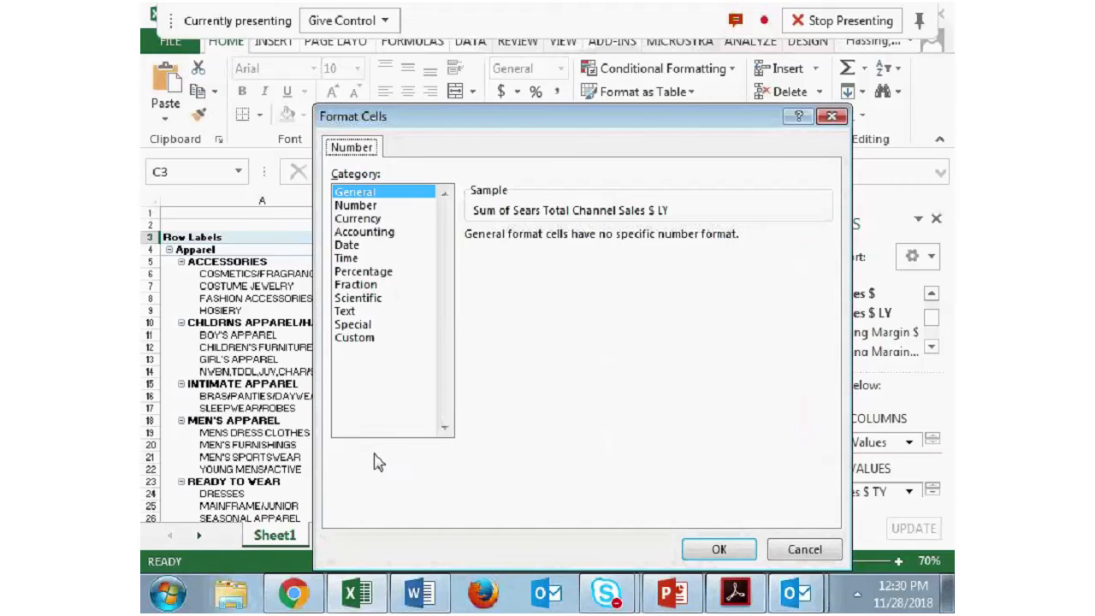
left_click(357, 218)
left_click(604, 240)
left_click(603, 241)
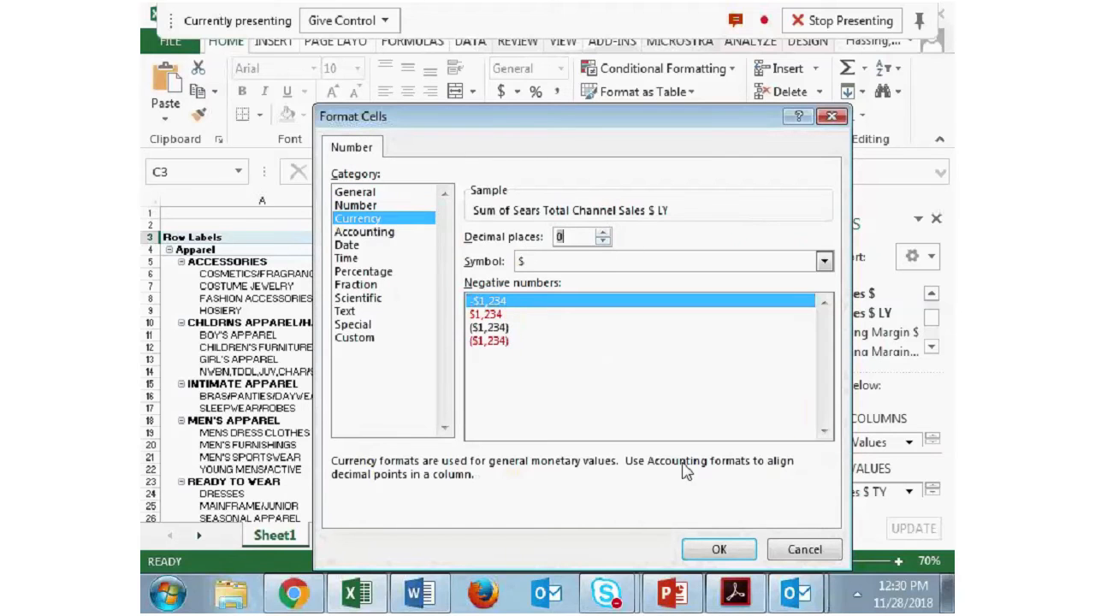
left_click(728, 551)
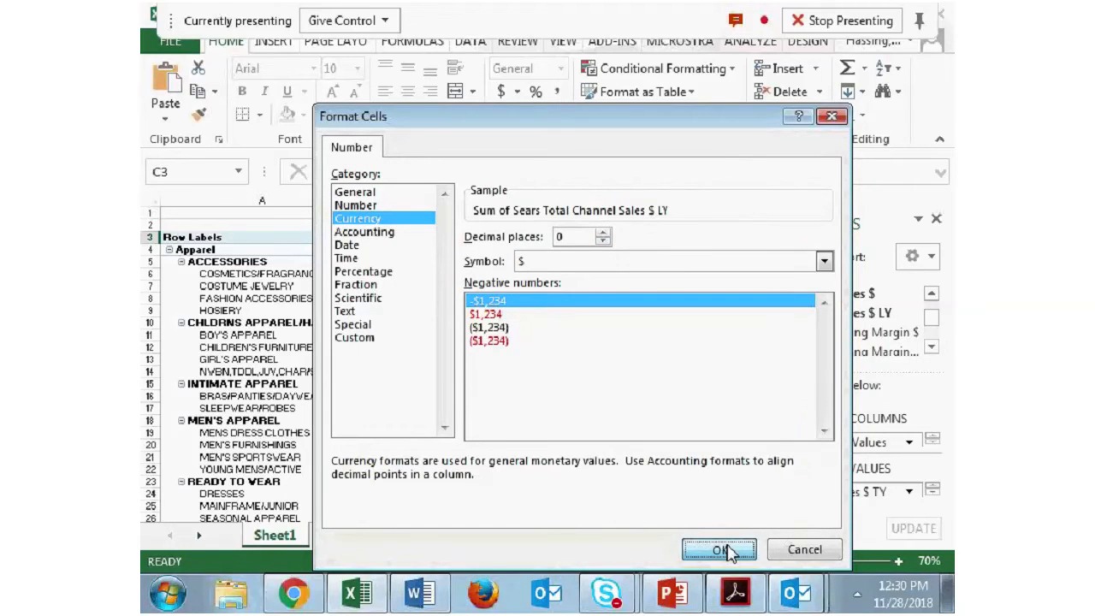
left_click(697, 552)
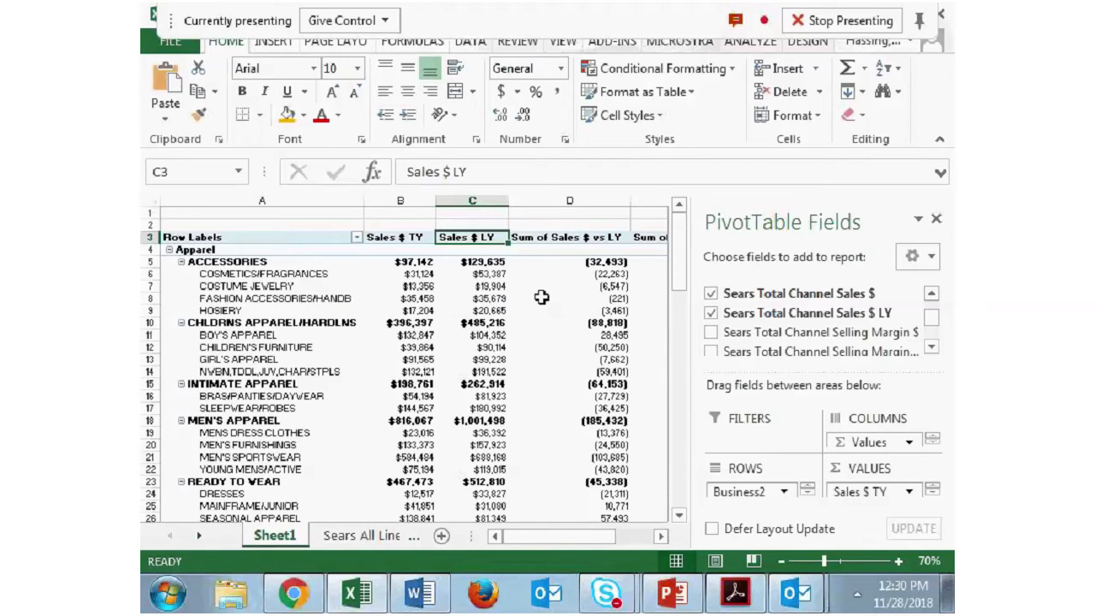
- In the value field settings, give Sum of Sales $ vs LY the custom name Variance $ vs LY
right_click(582, 244)
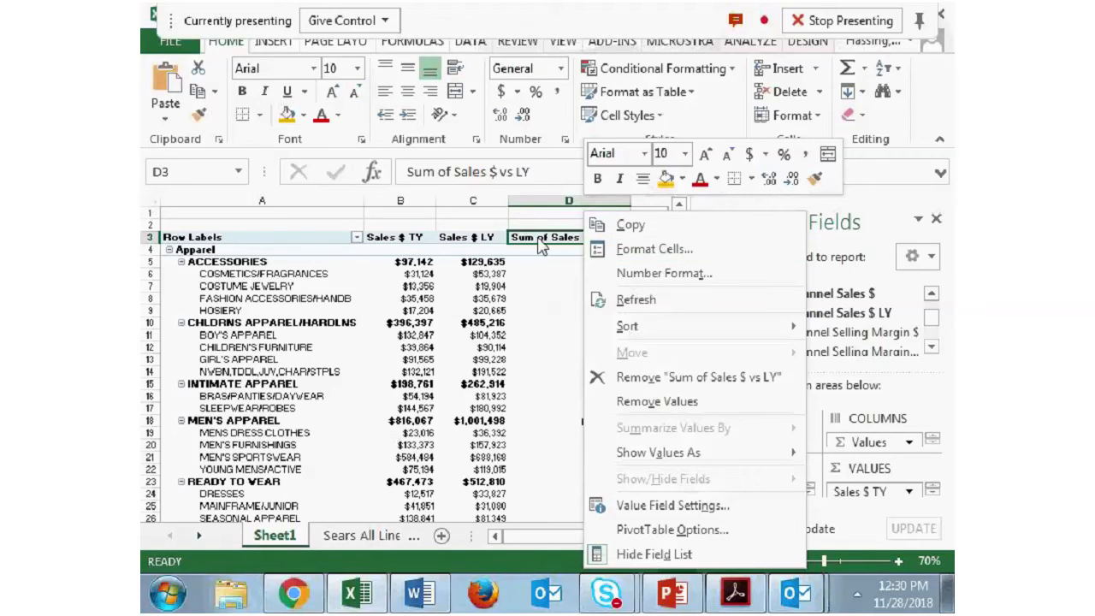
left_click(667, 507)
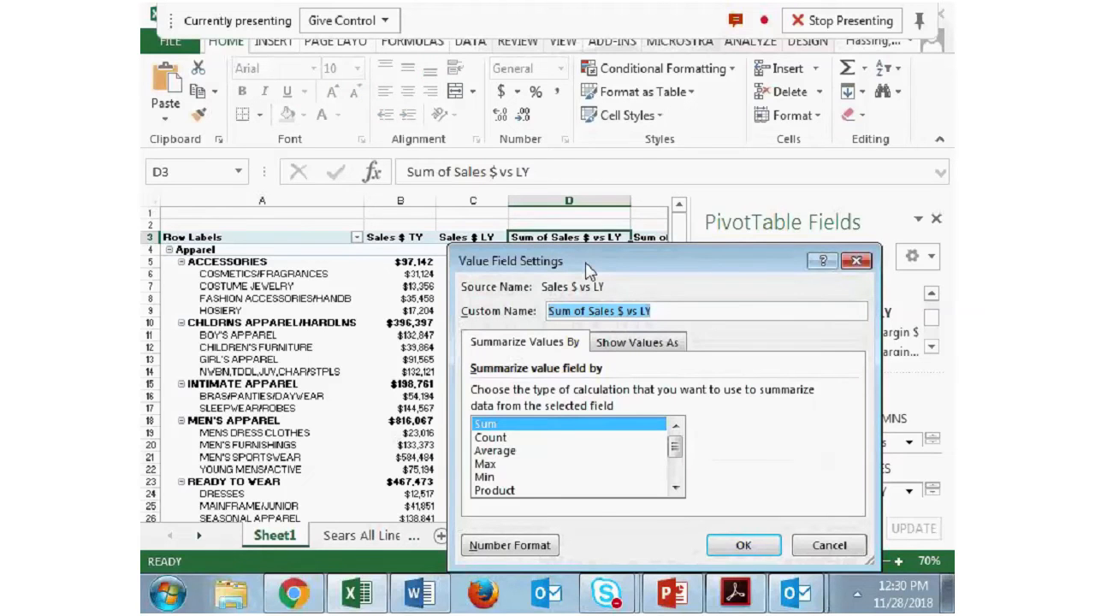
type("Vs")
key("BackSpace")
key("BackSpace")
type("V")
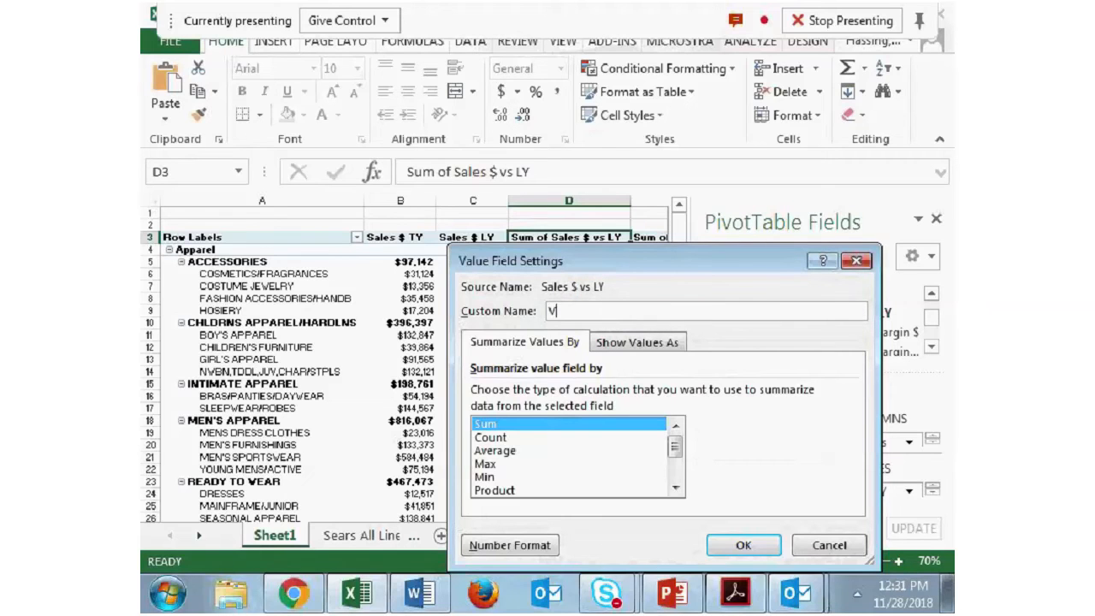
type("ariance $ vs LY")
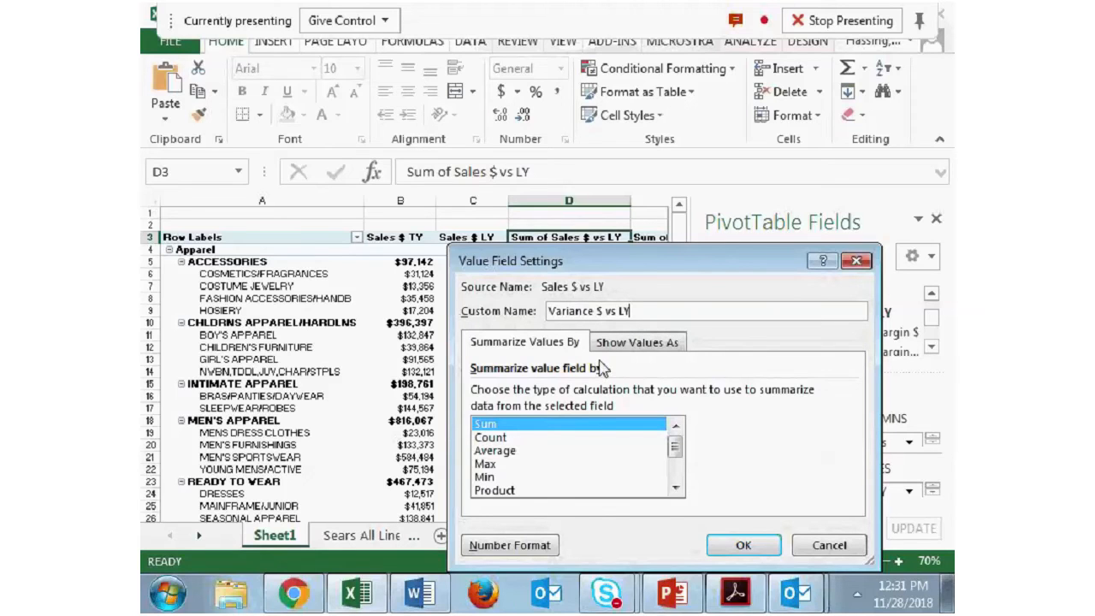
left_click(511, 545)
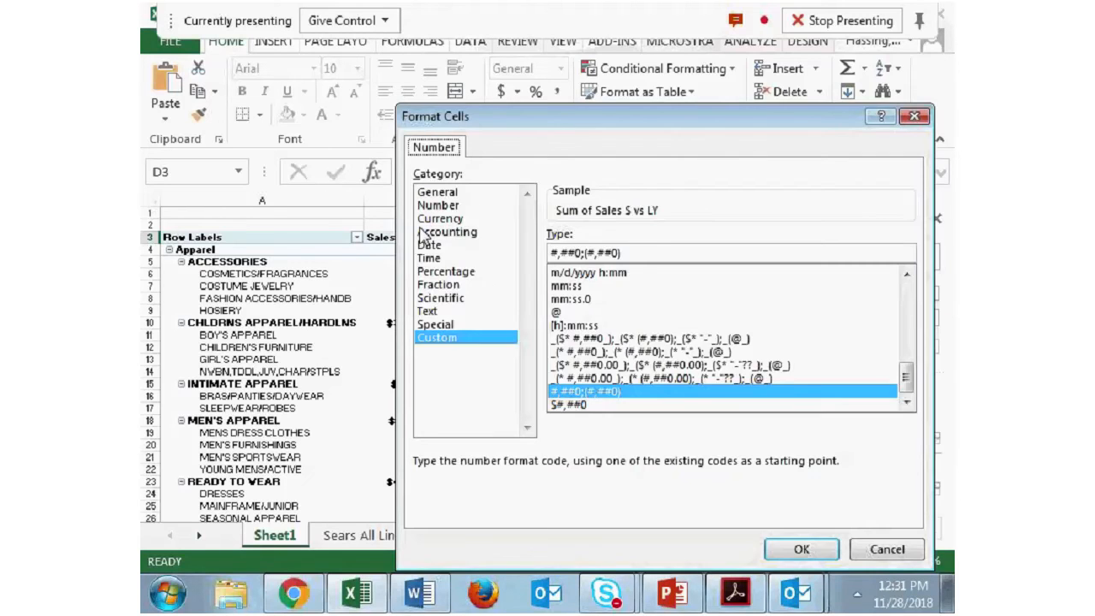
left_click(423, 219)
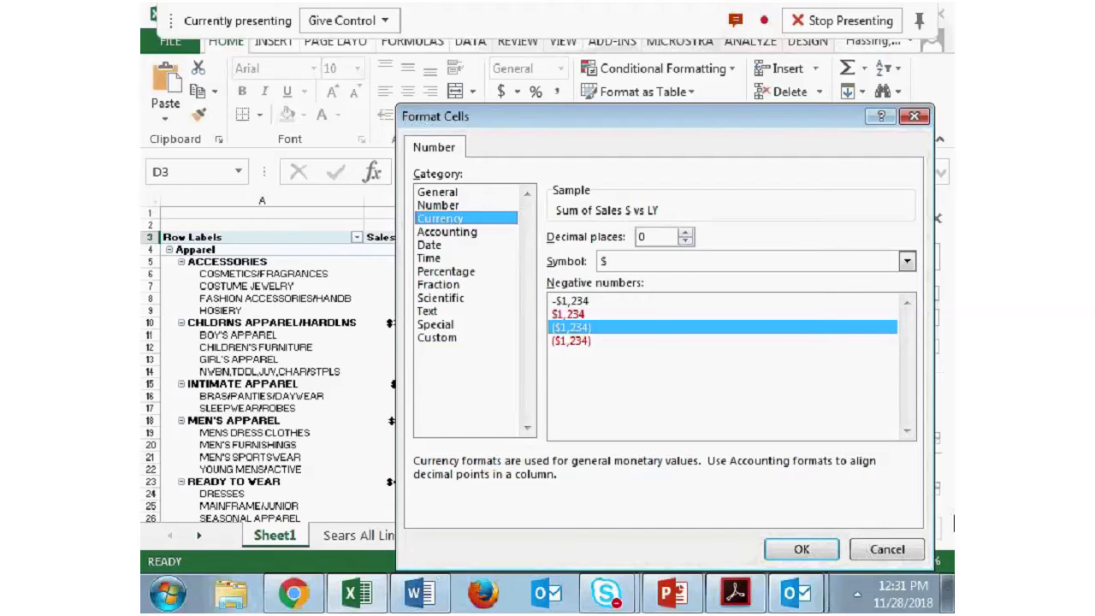
left_click(885, 551)
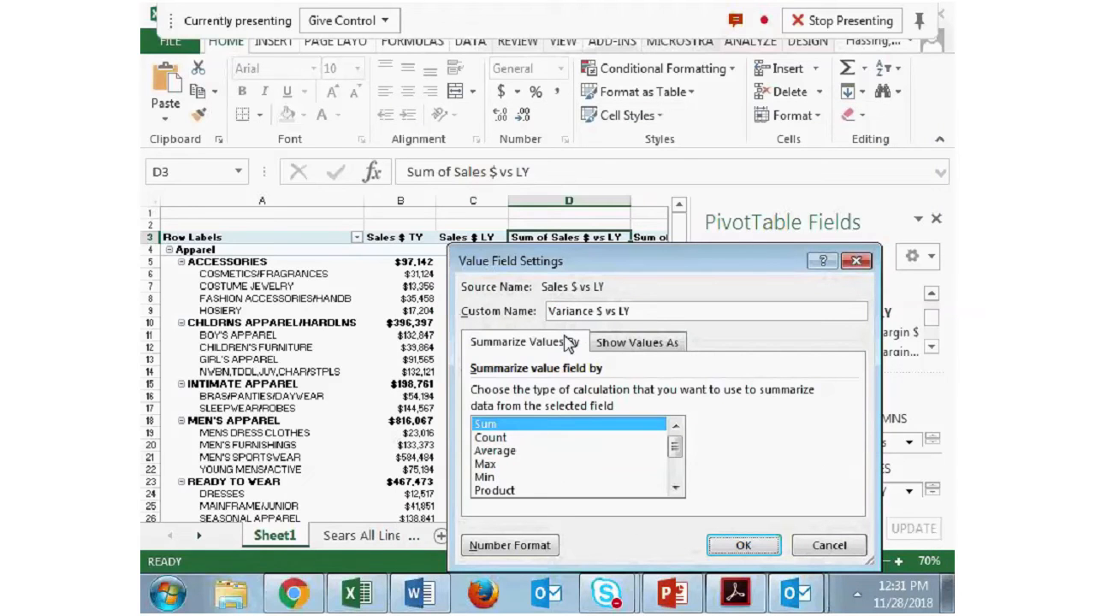
- Format the Variance $ vs LY field as Currency with 0 decimal places and negatives in parentheses, and apply the field settings
left_click(536, 546)
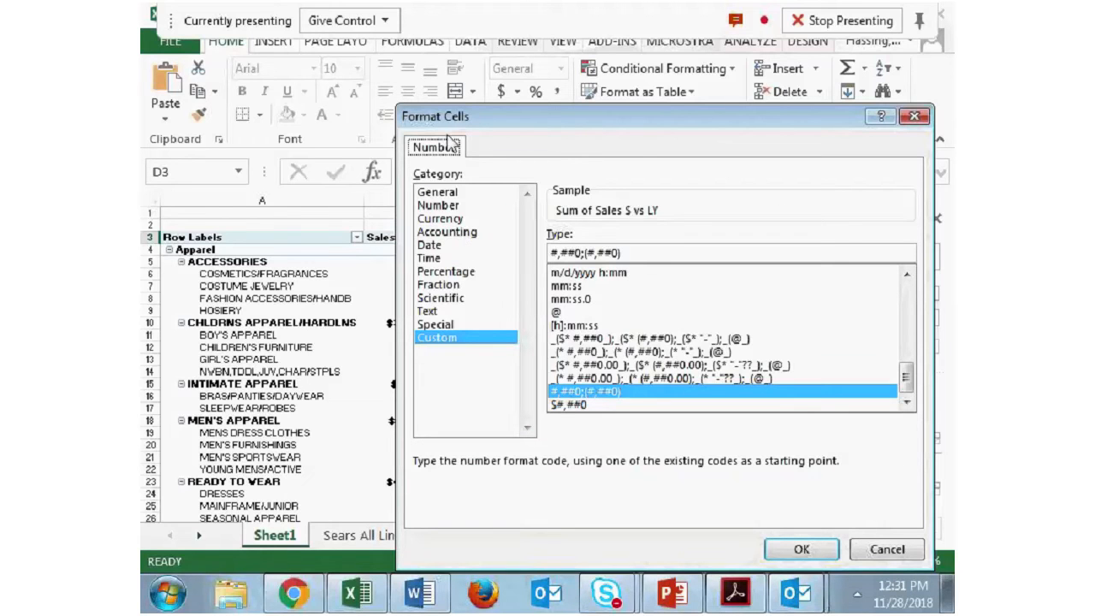
left_click(456, 219)
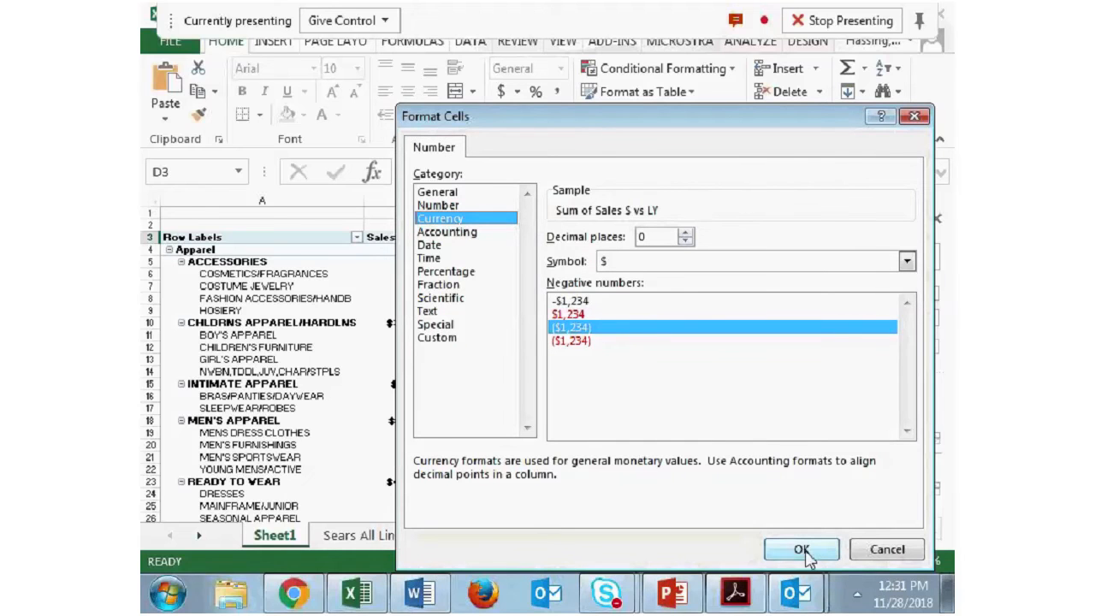
left_click(453, 206)
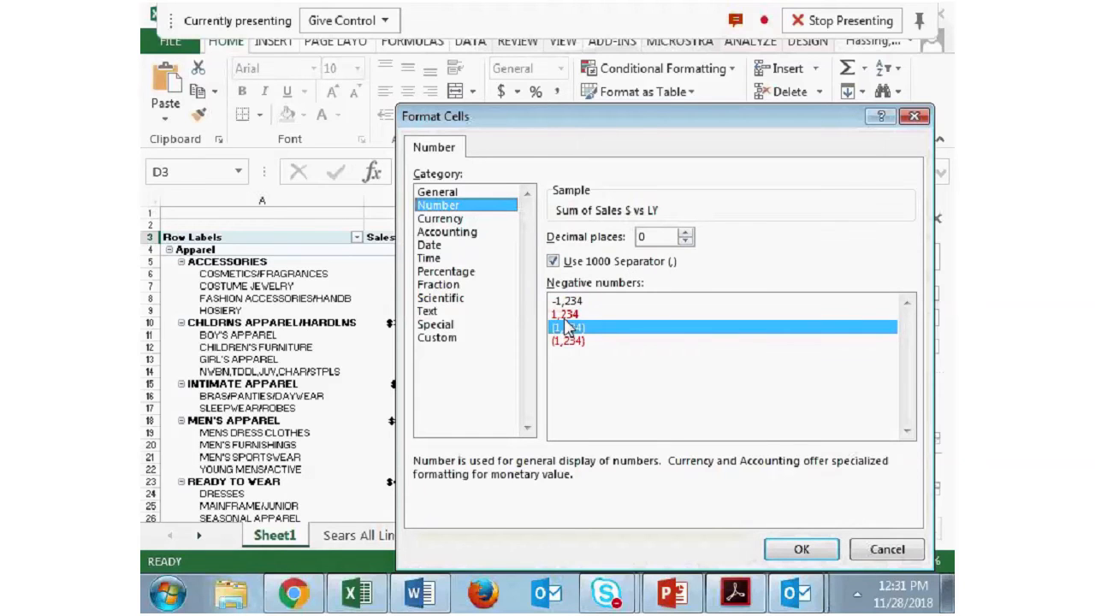
left_click(452, 219)
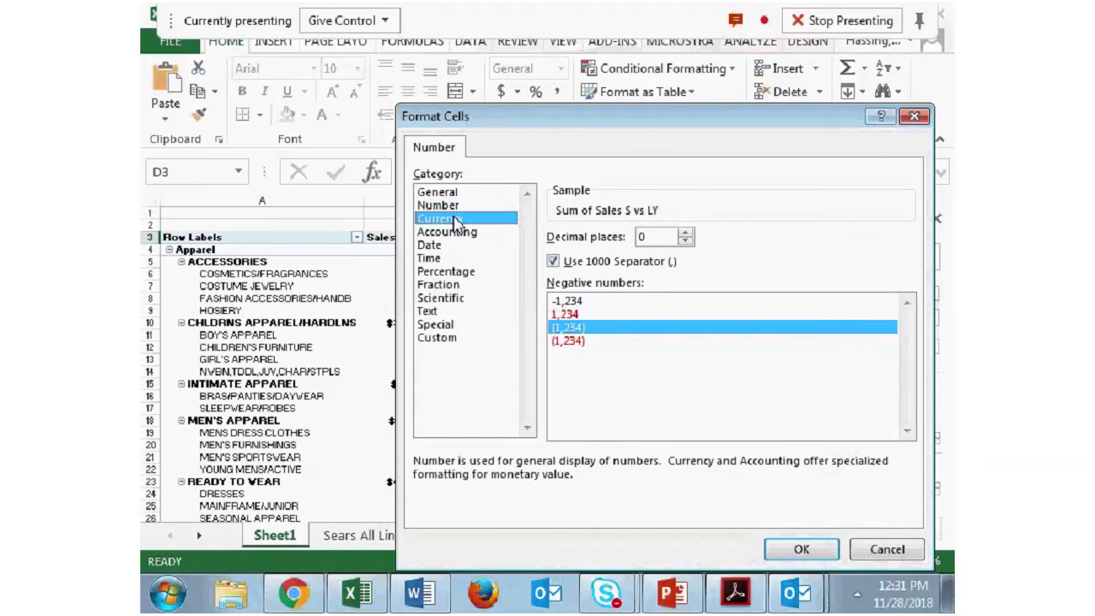
left_click(796, 550)
left_click(743, 545)
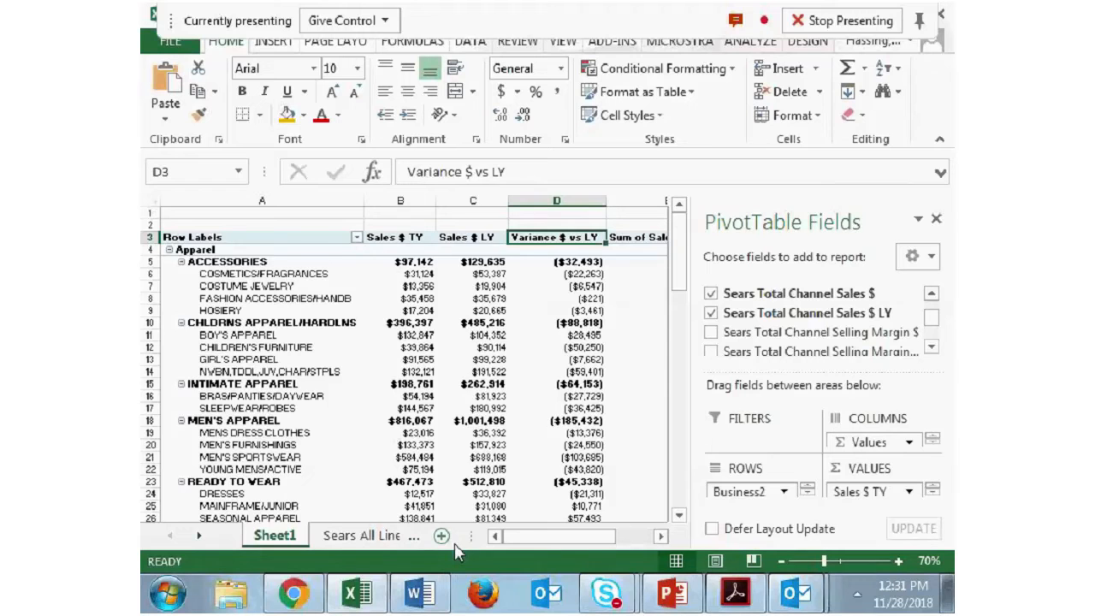
- Remove the Sum of Field2 value field from the pivot table
left_click_drag(513, 536, 560, 538)
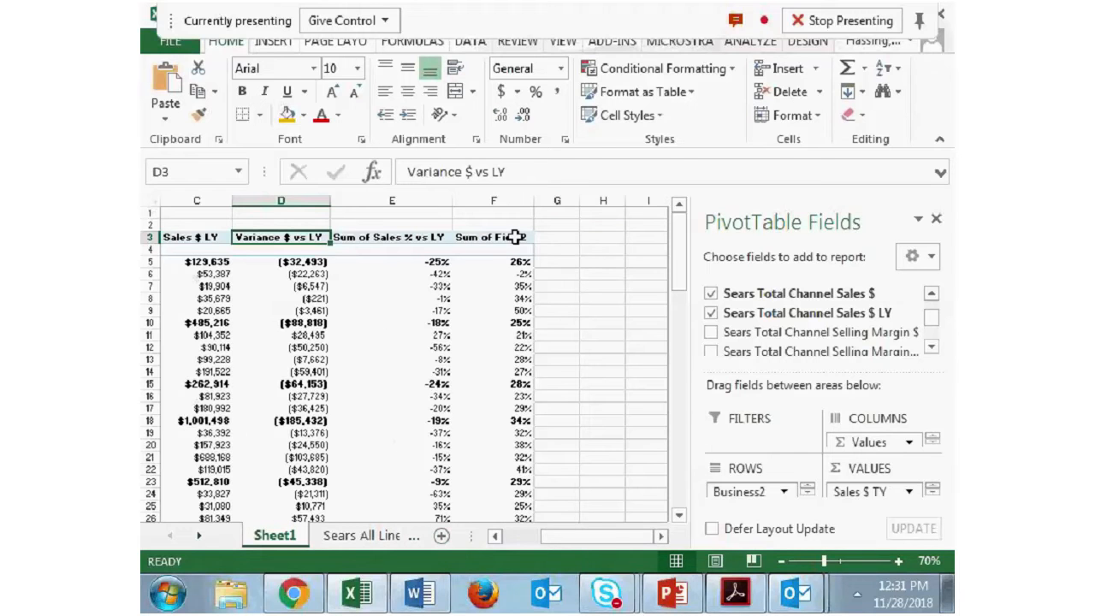
right_click(518, 240)
left_click(603, 377)
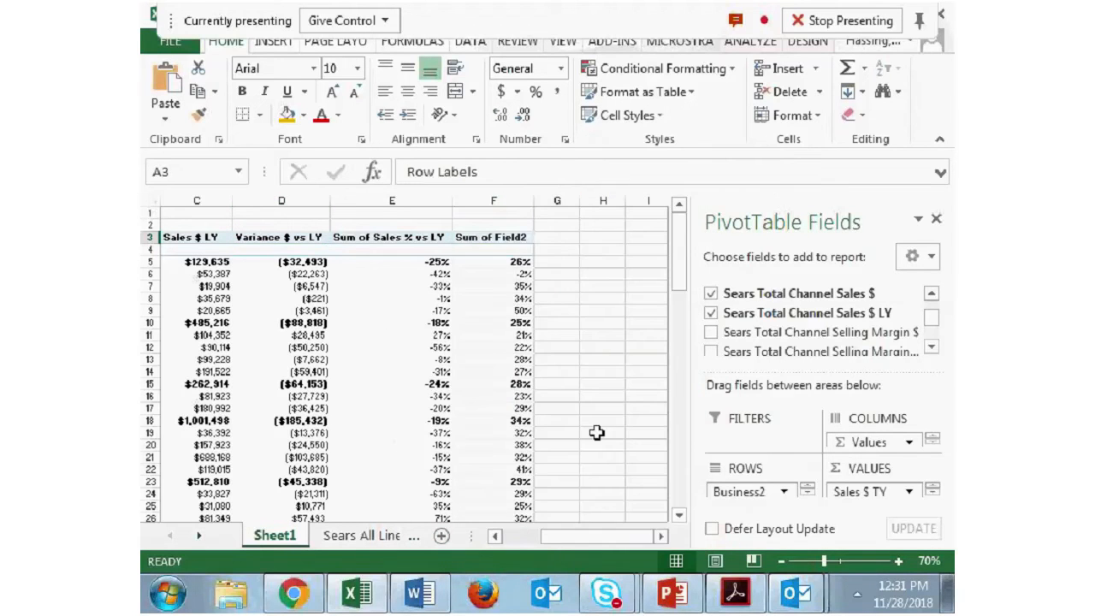
- Rename the Sum of Sales % vs LY value field as Variance % vs LY
mouse_move(594, 543)
left_mouse_down()
mouse_move(568, 539)
mouse_move(589, 539)
left_mouse_up()
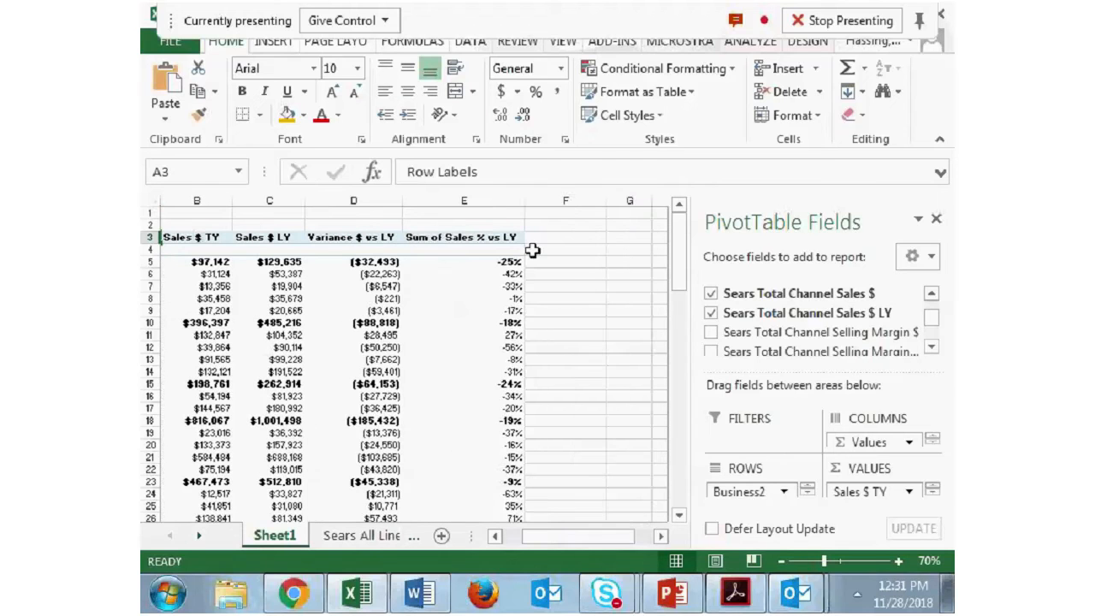
right_click(492, 238)
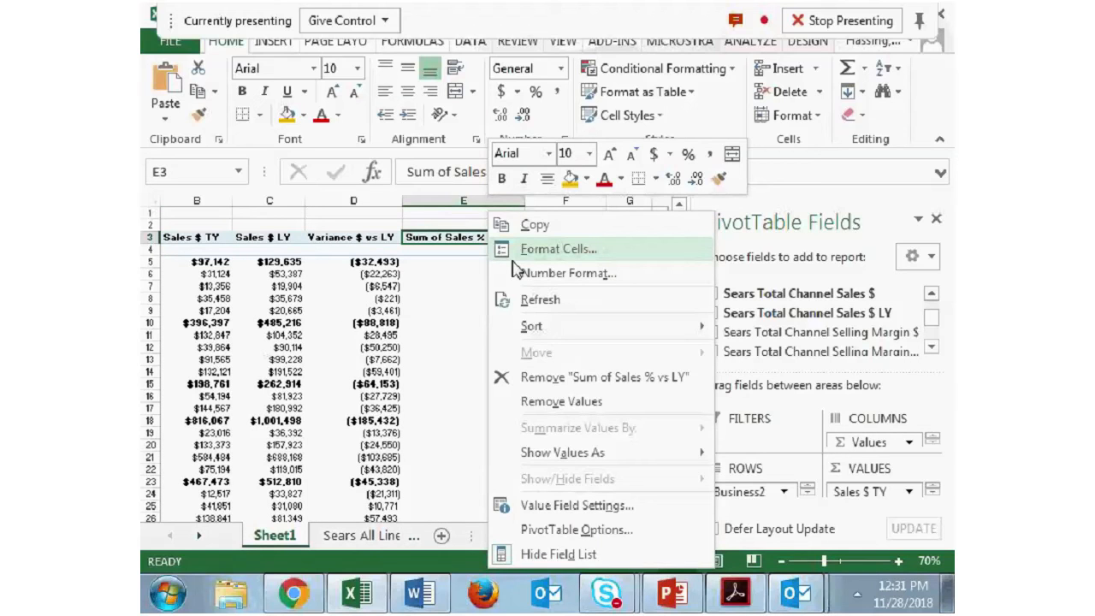
left_click(547, 504)
type("Vari")
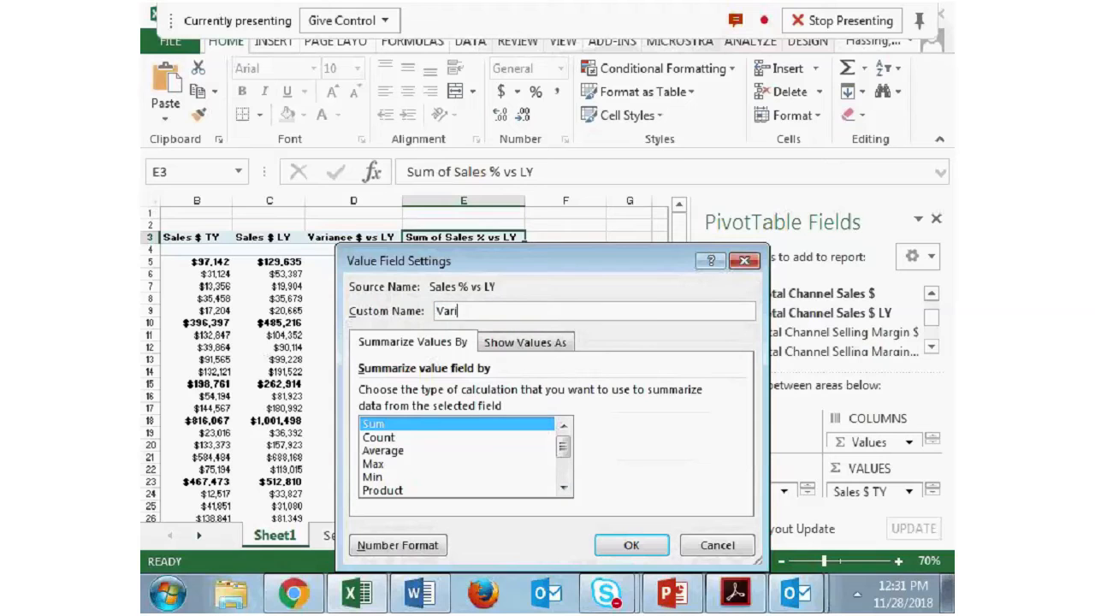
type("ance % vs LY")
left_click(624, 545)
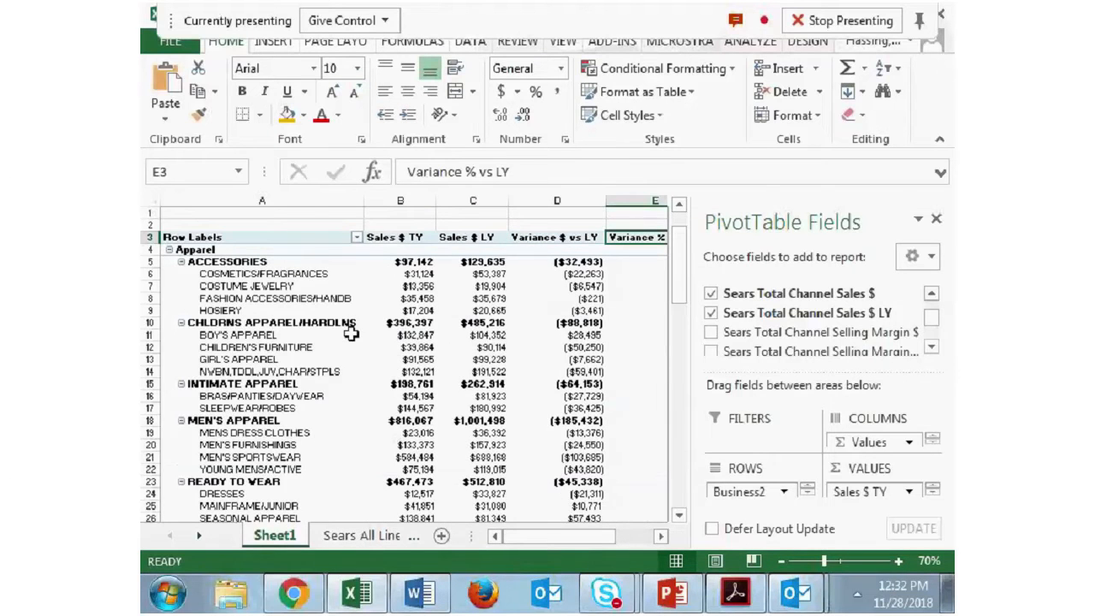
- Collapse the entire Business2 row field from the Apparel label to its top-level groups
scroll(351, 338, "down", 2)
scroll(349, 355, "up", 2)
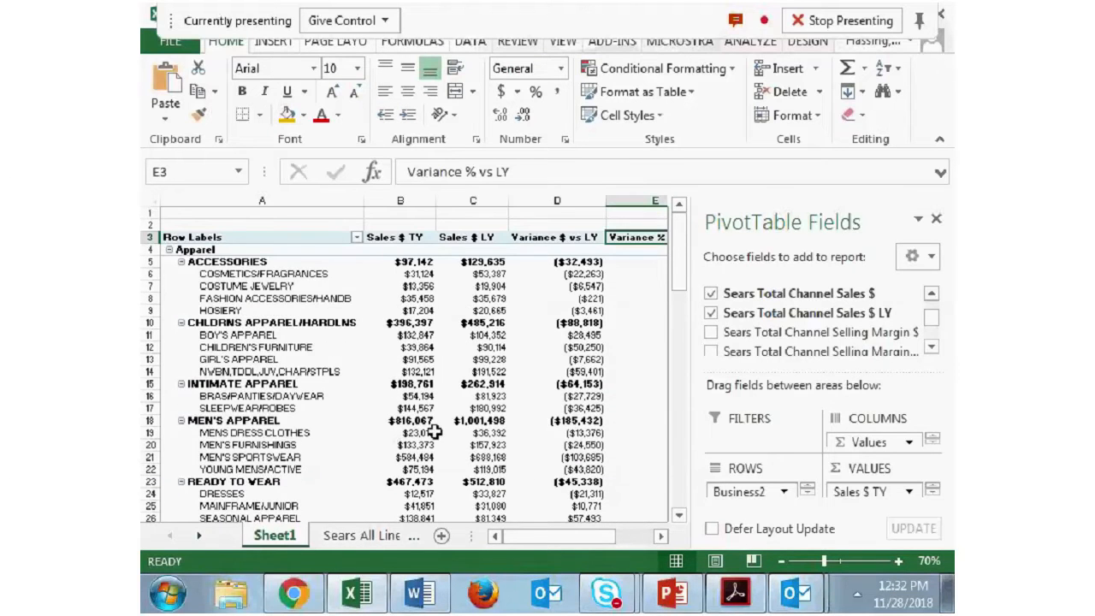
left_click(238, 248)
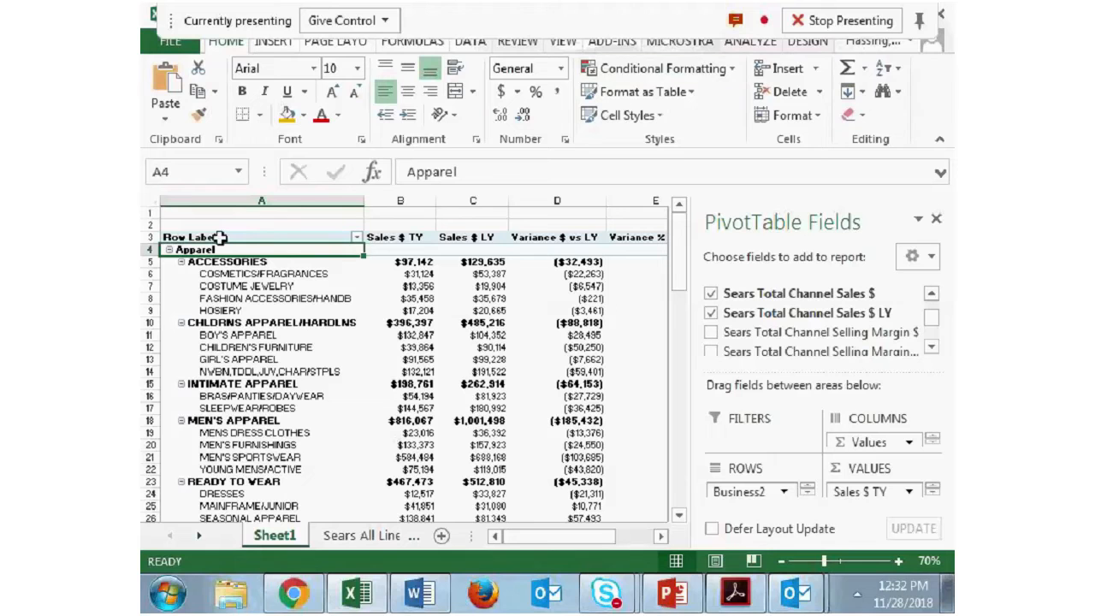
left_click(766, 48)
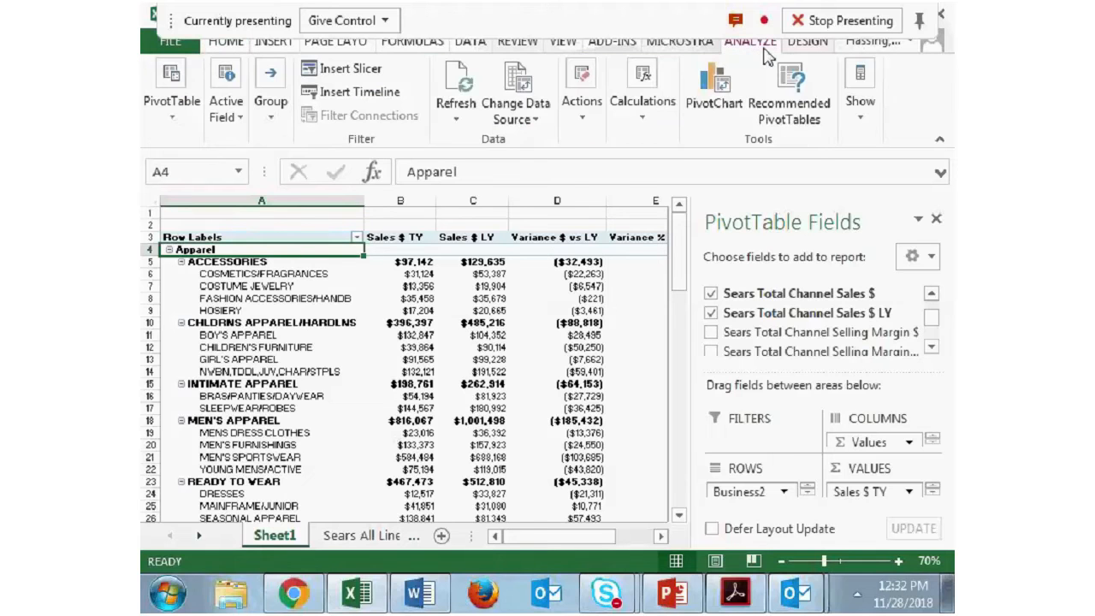
left_click(176, 120)
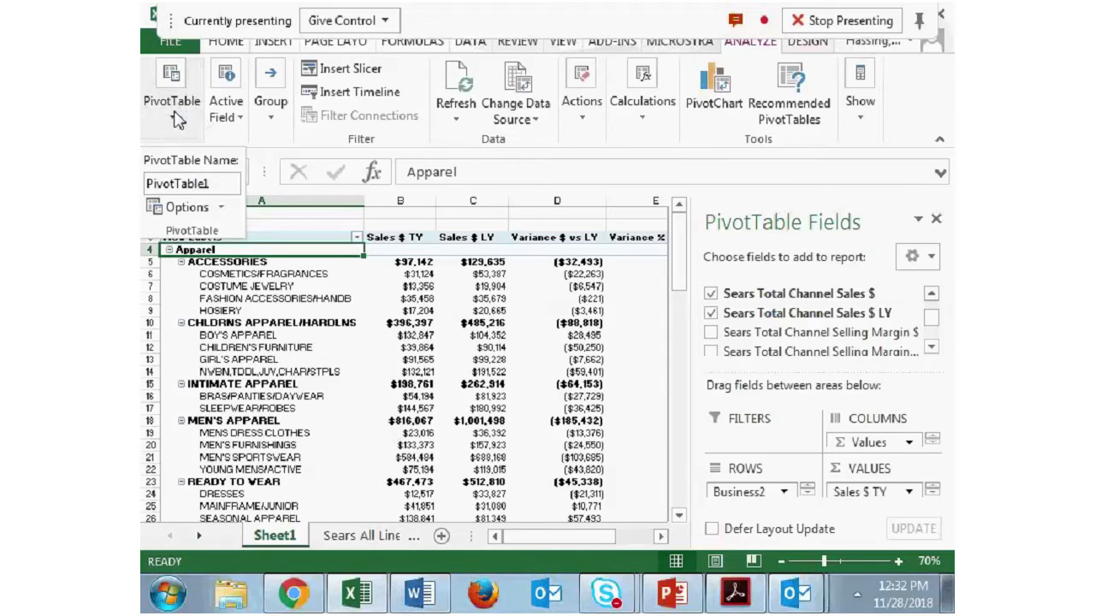
left_click(176, 120)
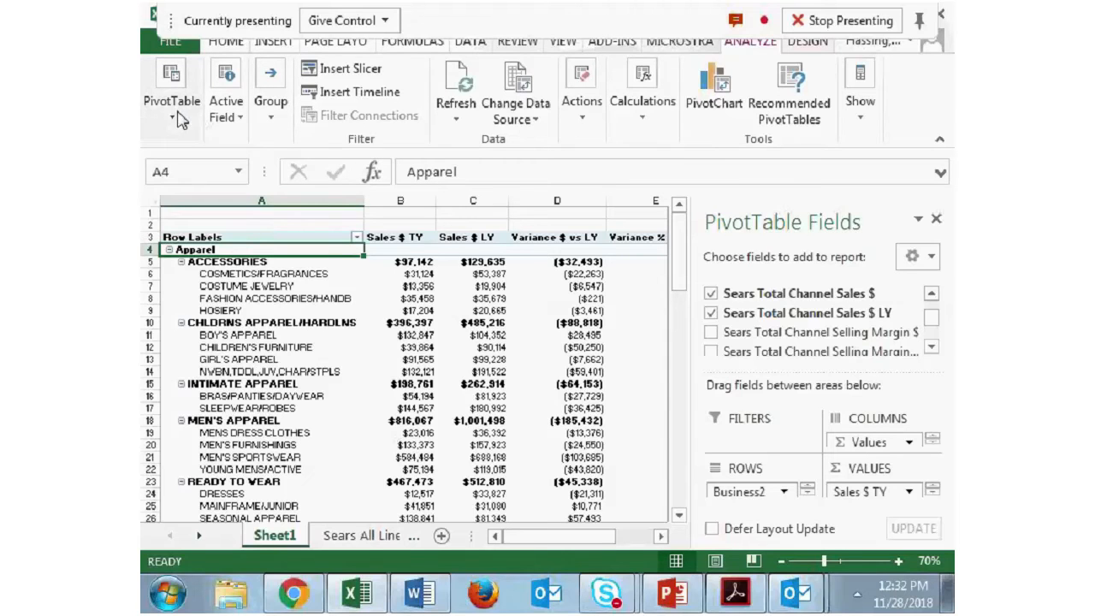
left_click(247, 124)
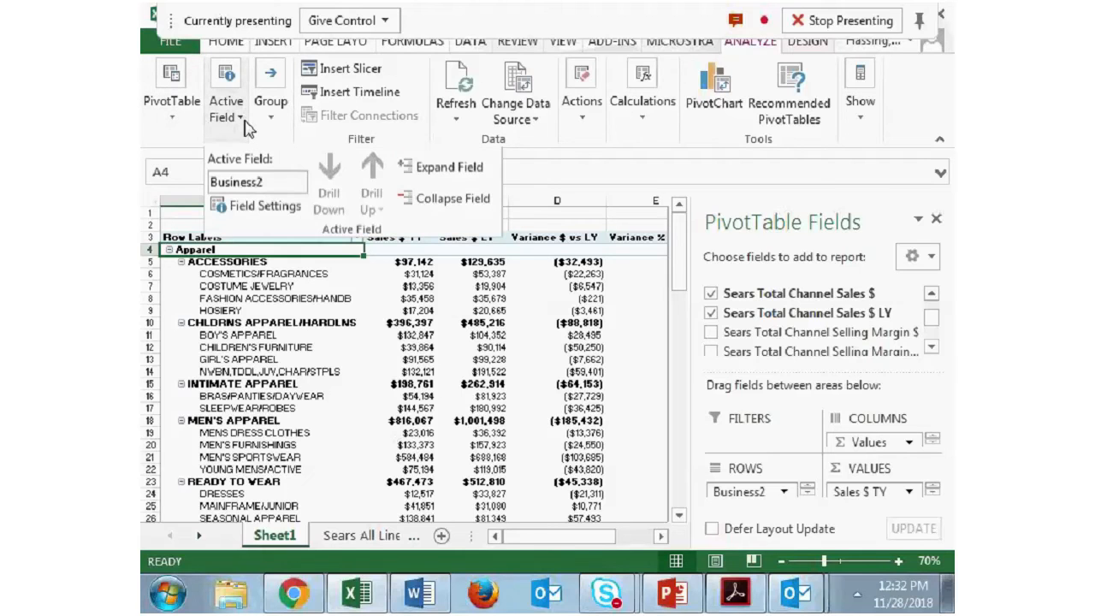
left_click(246, 125)
left_click(231, 119)
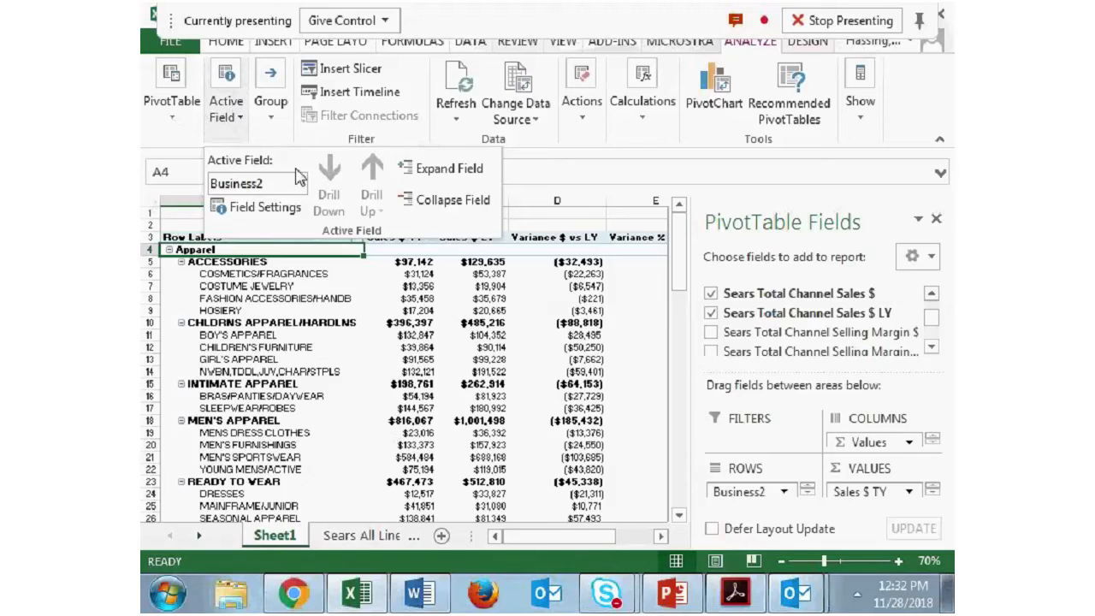
left_click(453, 204)
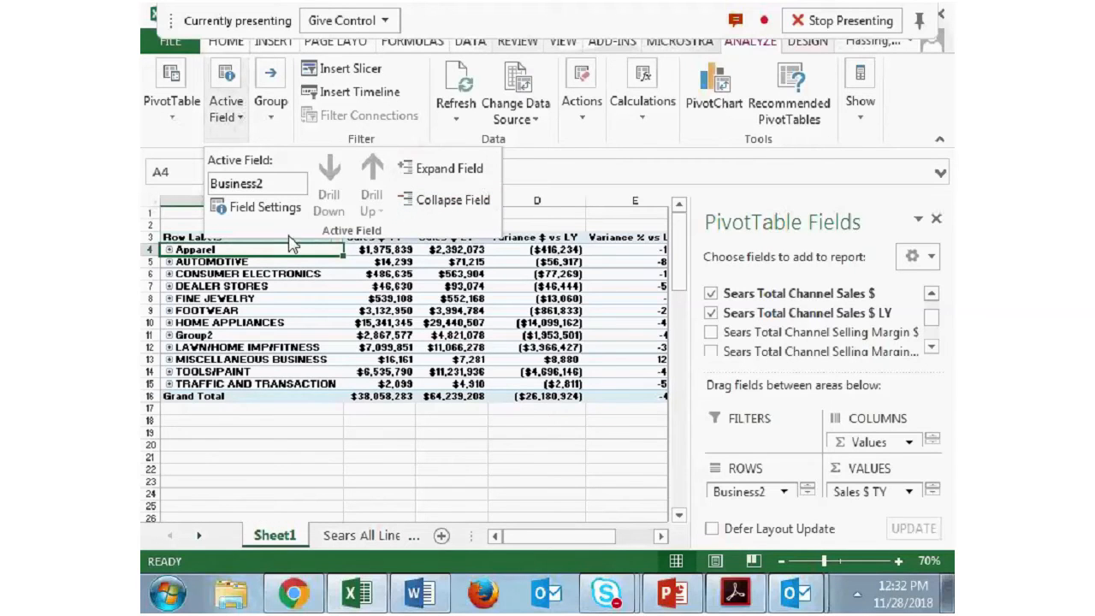
left_click(171, 251)
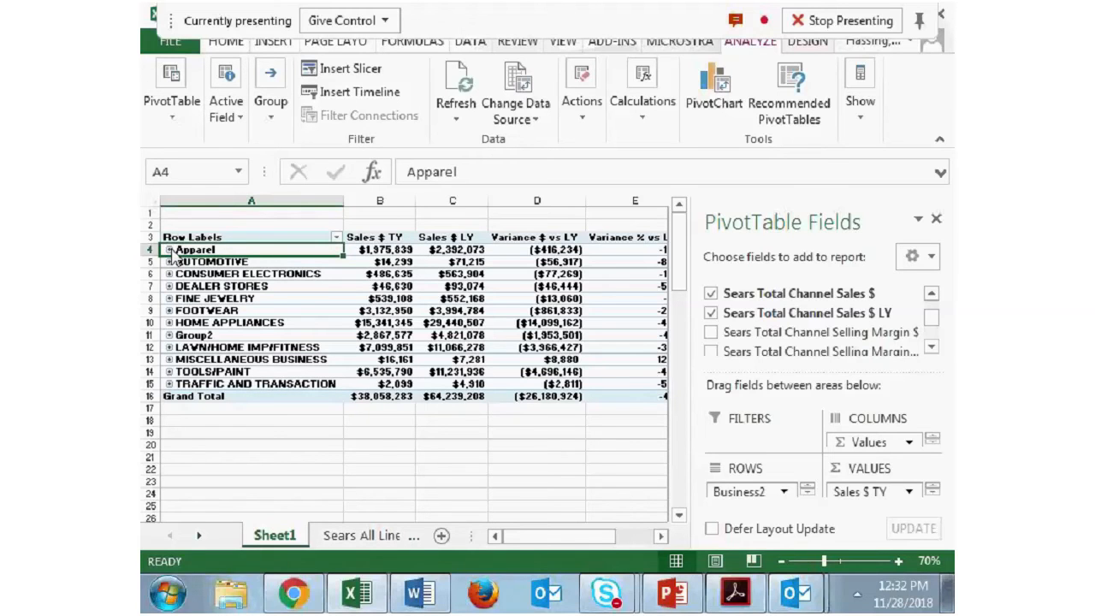
- Expand all Business2 groups to their detail rows and collapse the whole field again
left_click(227, 116)
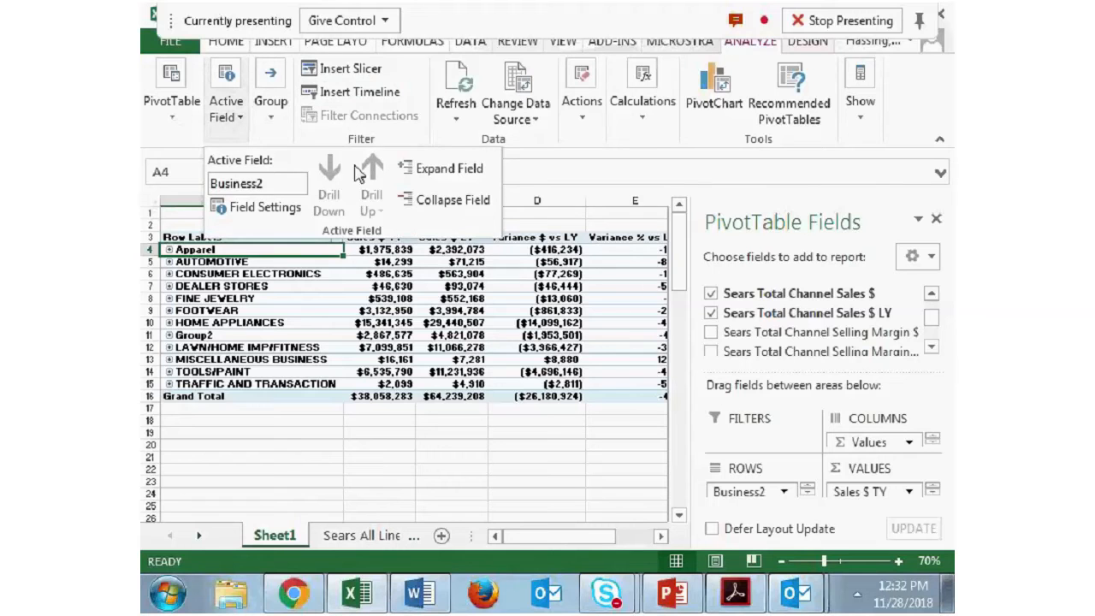
left_click(448, 170)
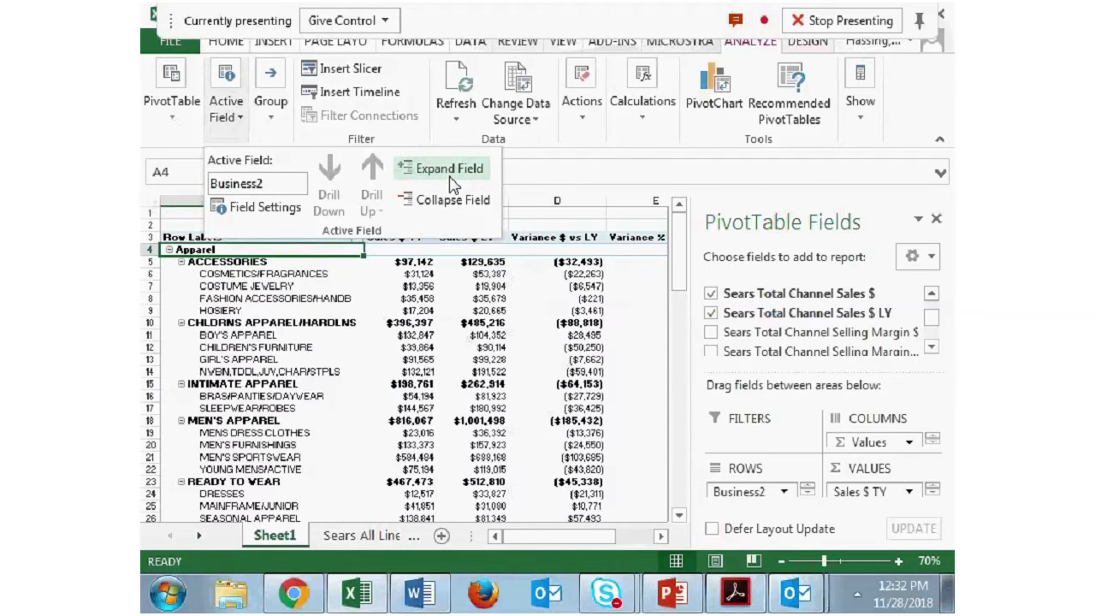
left_click(450, 200)
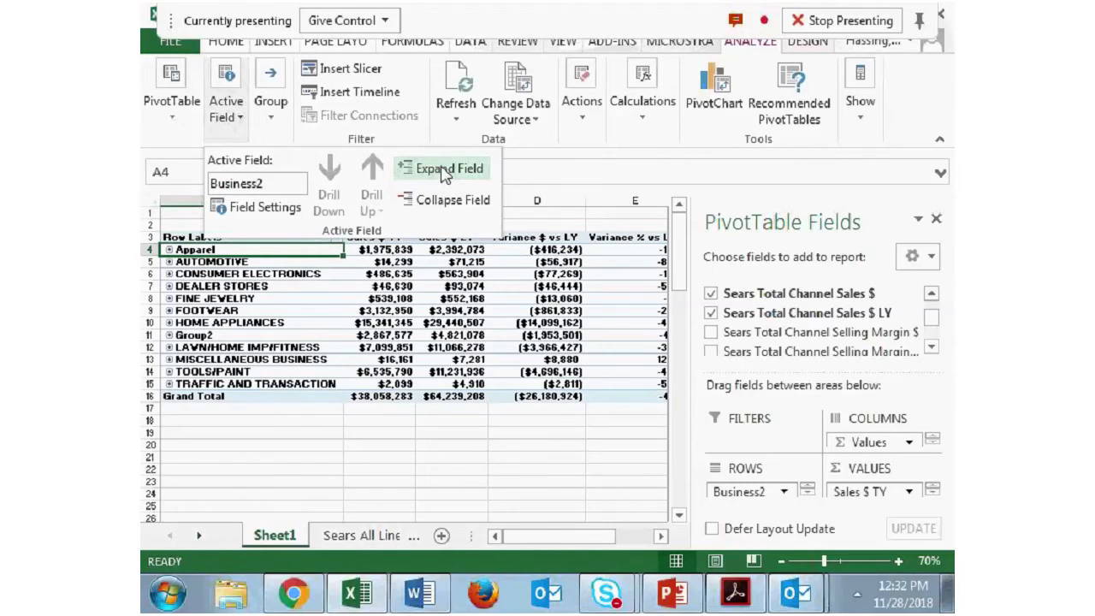
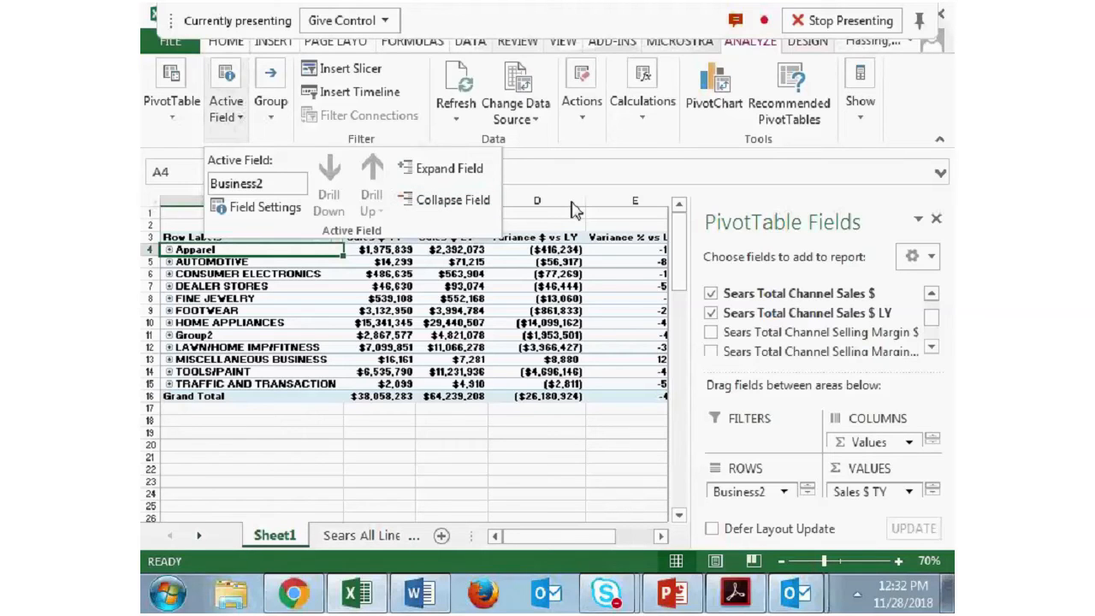
- Expand only the FOOTWEAR group in the row labels and collapse it again
left_click(168, 314)
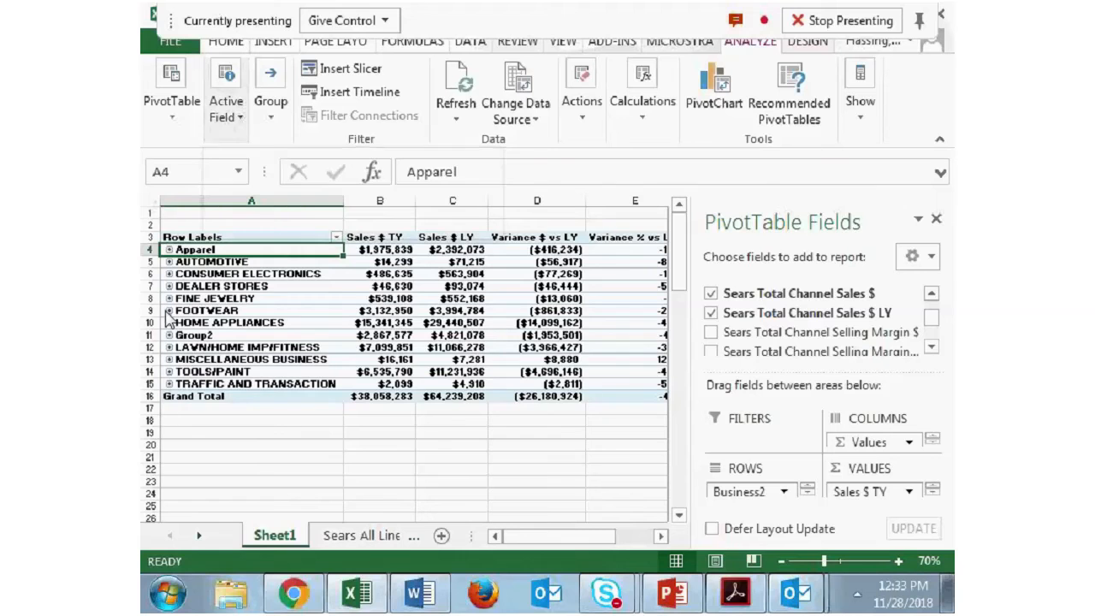
left_click(169, 311)
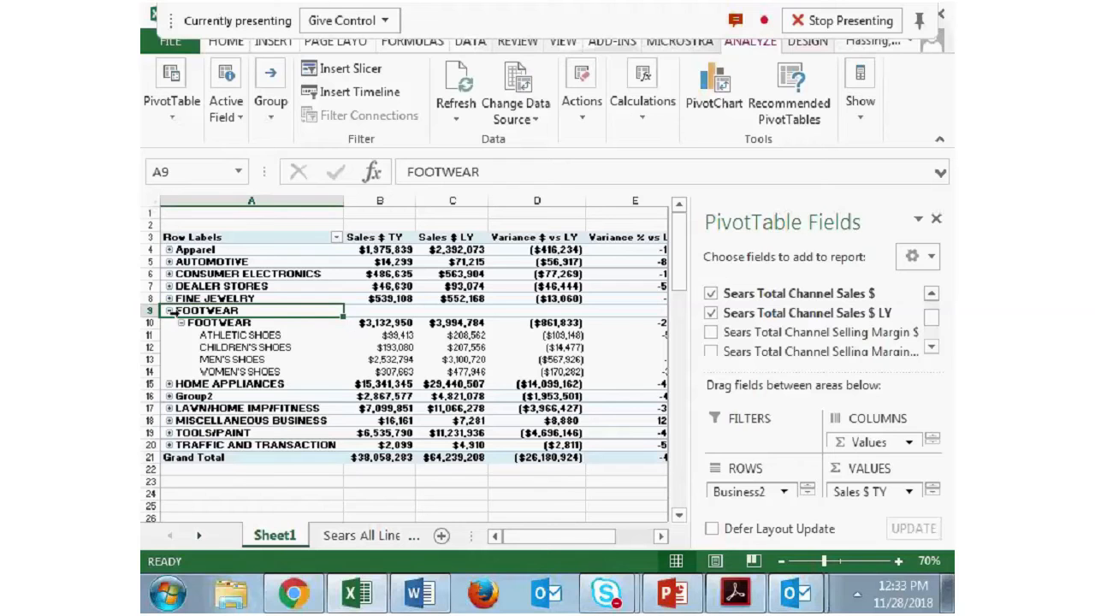
left_click(170, 312)
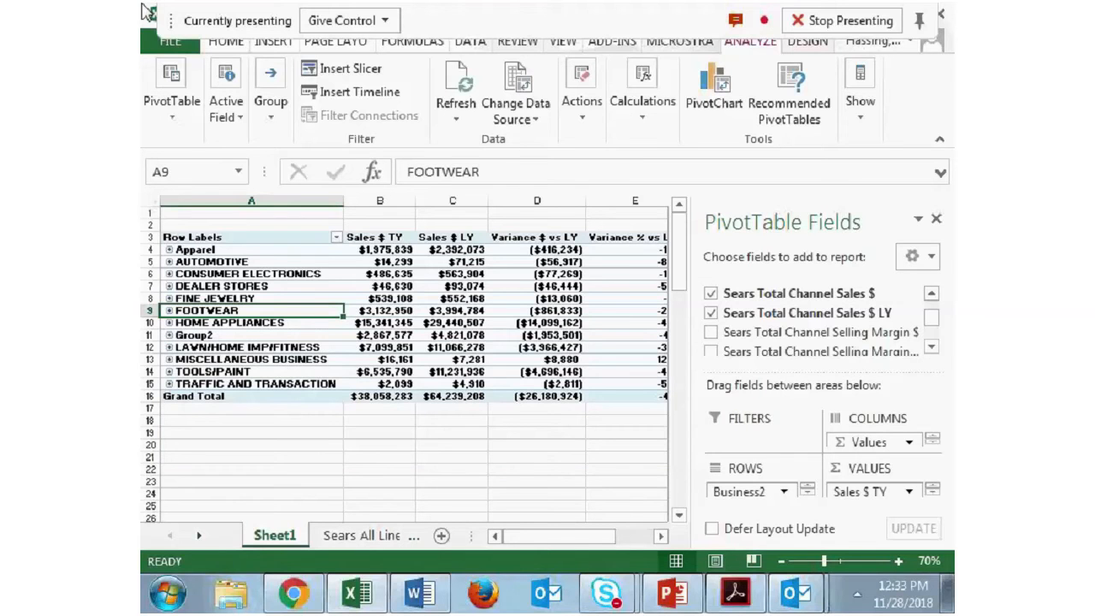
- Expand the entire Business2 field to its divisions and collapse the Div Name detail back to the Business level
left_click(226, 41)
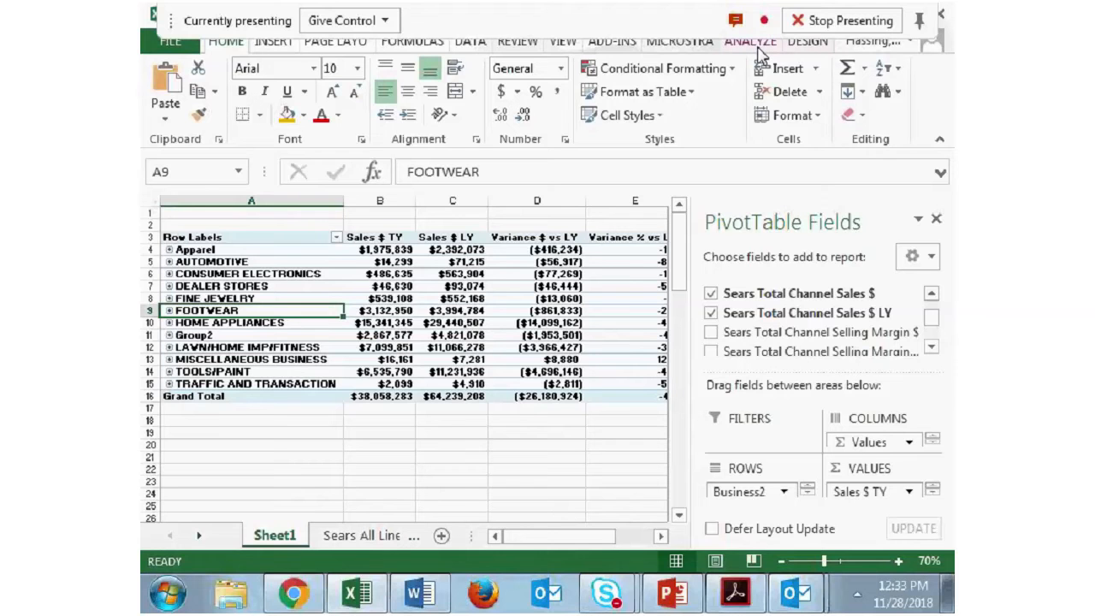
left_click(753, 41)
left_click(227, 116)
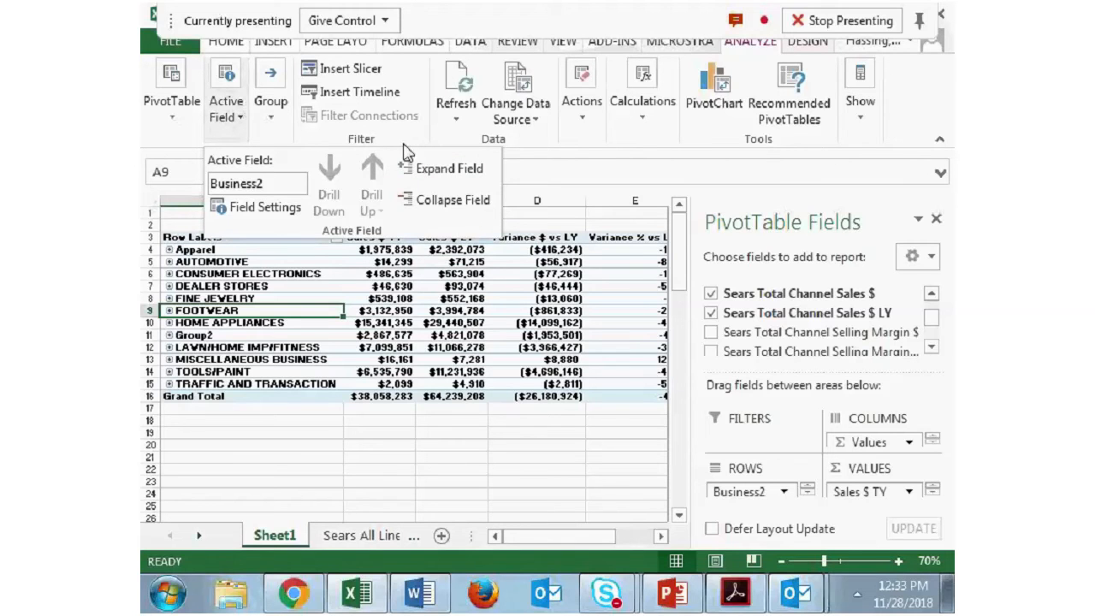
left_click(470, 172)
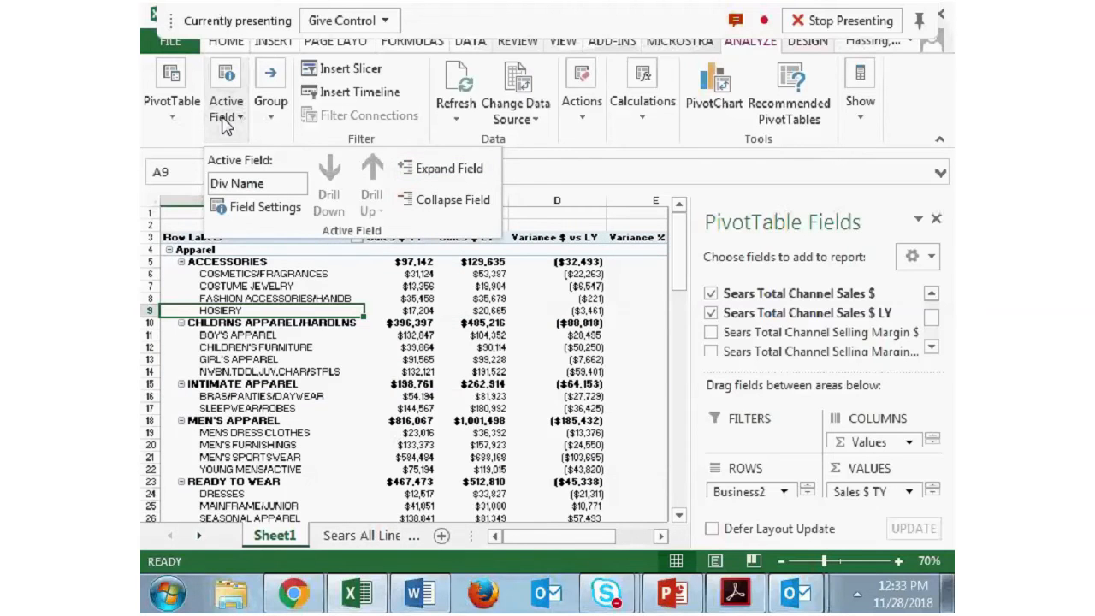
left_click(454, 206)
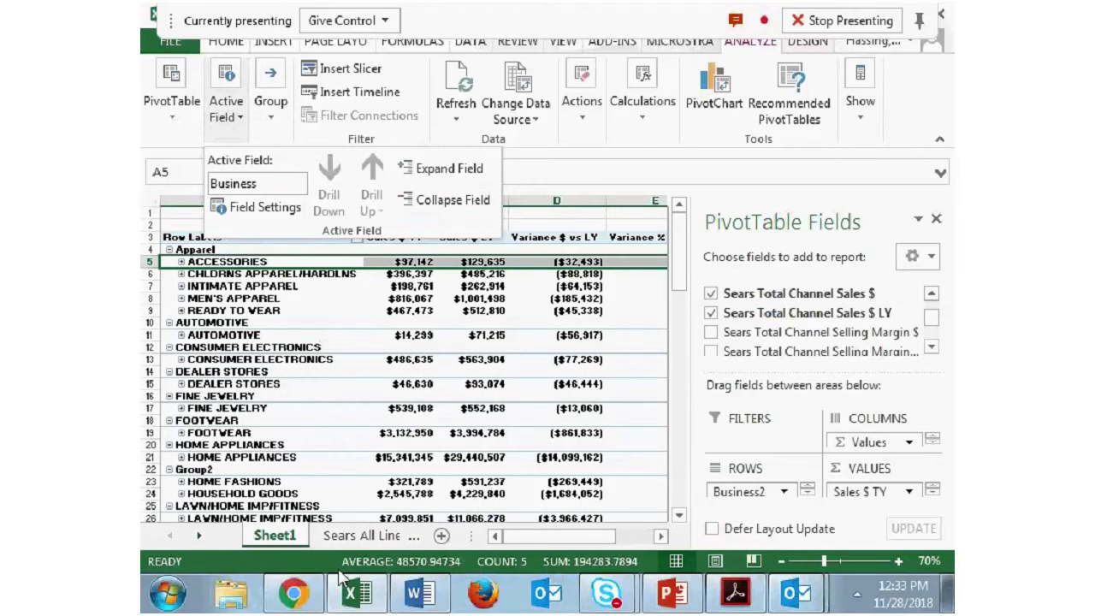
- Switch to the Word workshop outline, check the Formatting topics, and return to the Excel workbook
left_click(349, 599)
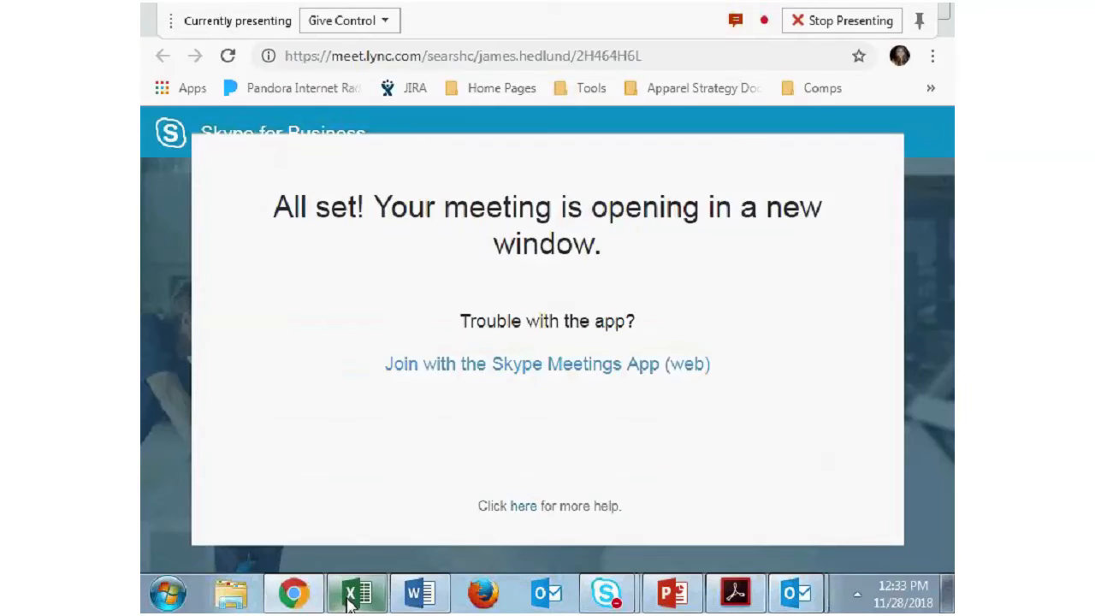
left_click(419, 593)
scroll(480, 389, "down", 2)
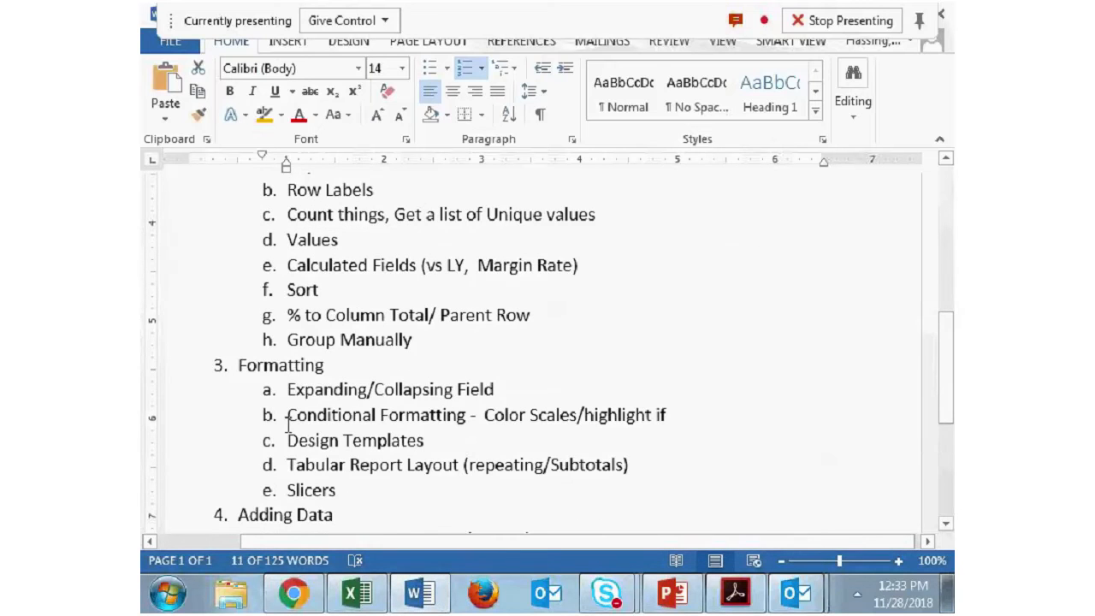
left_click(365, 601)
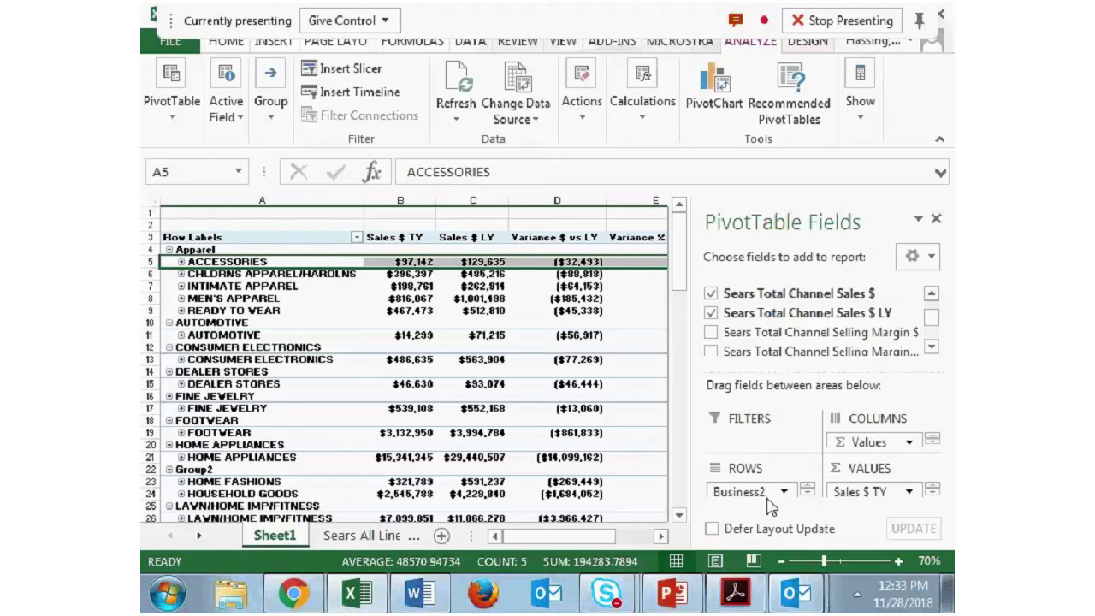
- Remove the Business2 and Business fields from the pivot table rows, leaving only Div Name
left_click_drag(766, 496, 467, 402)
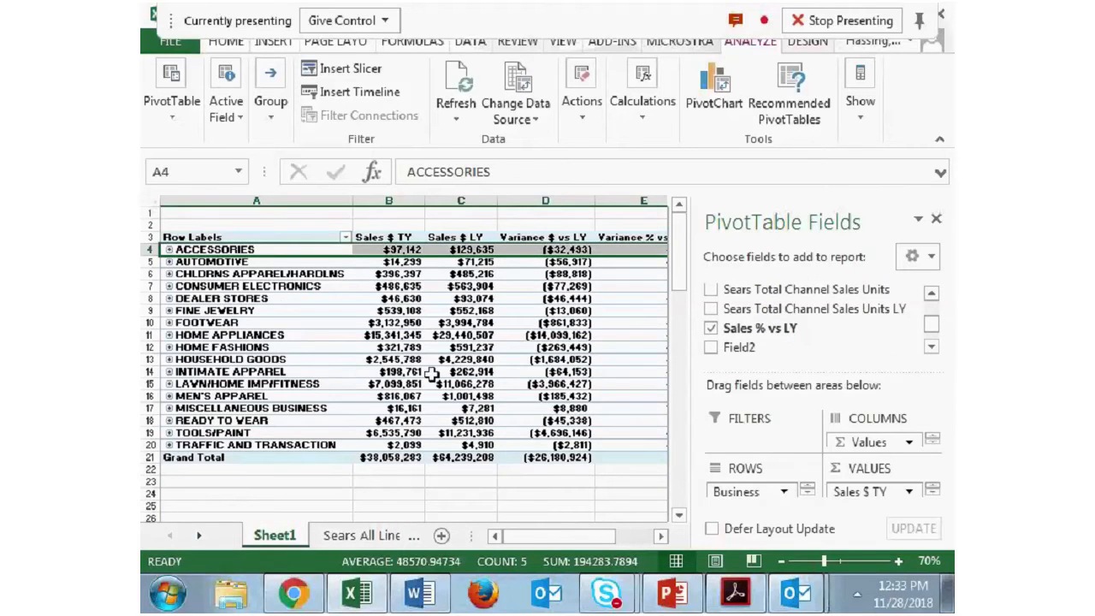
left_click_drag(775, 490, 796, 356)
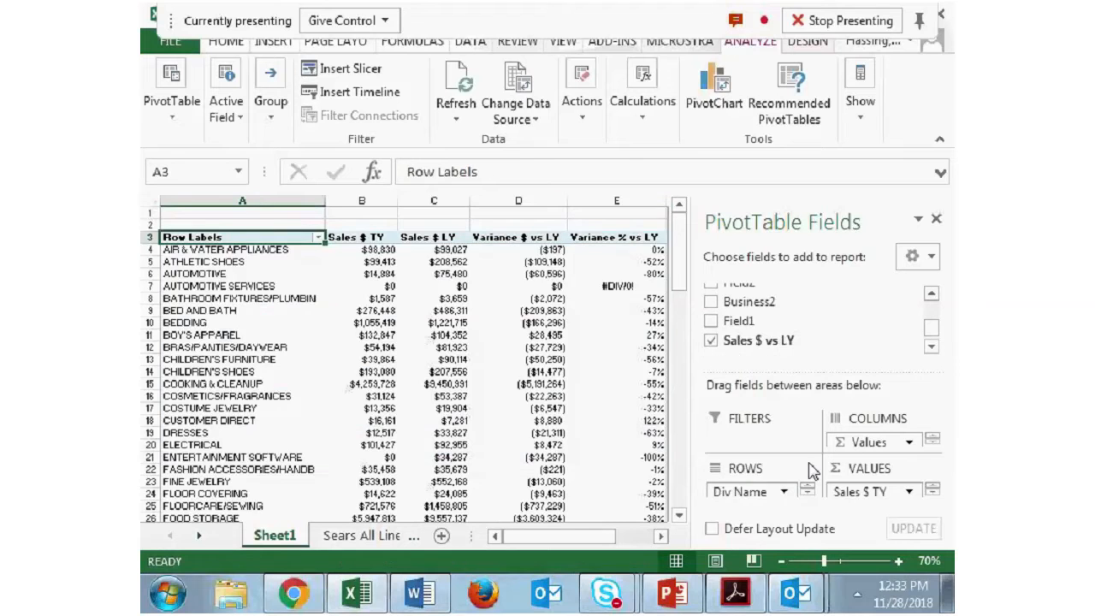
- Apply the green-yellow-red color scale to the Sales $ TY values of all divisions, excluding the grand total
scroll(339, 303, "down", 8)
scroll(342, 326, "up", 8)
scroll(352, 343, "down", 14)
scroll(353, 343, "down", 2)
scroll(359, 338, "up", 12)
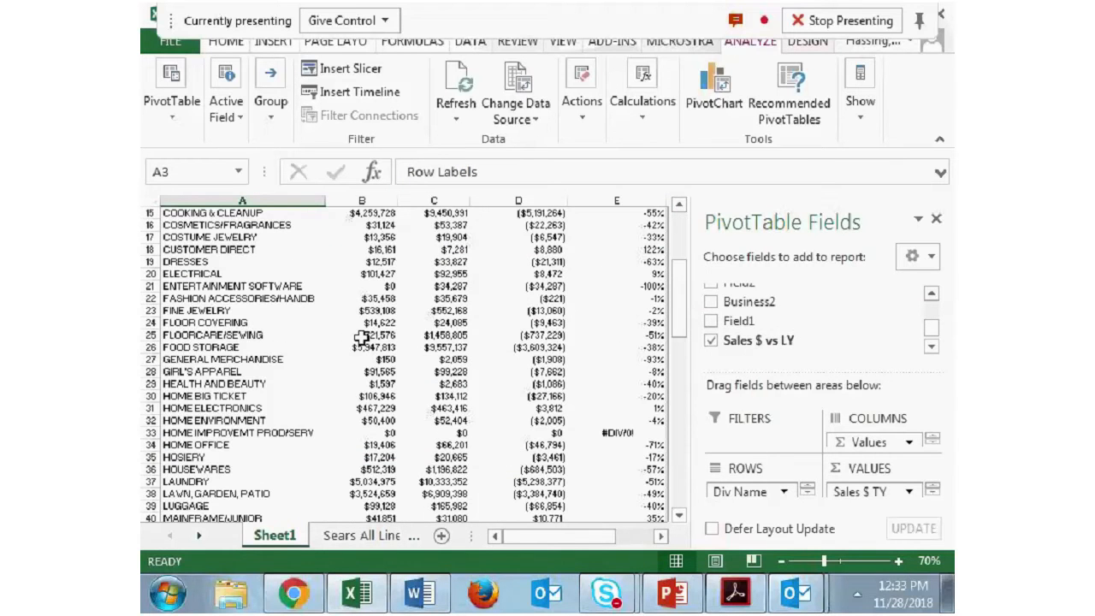
scroll(361, 339, "up", 5)
left_click_drag(361, 250, 364, 455)
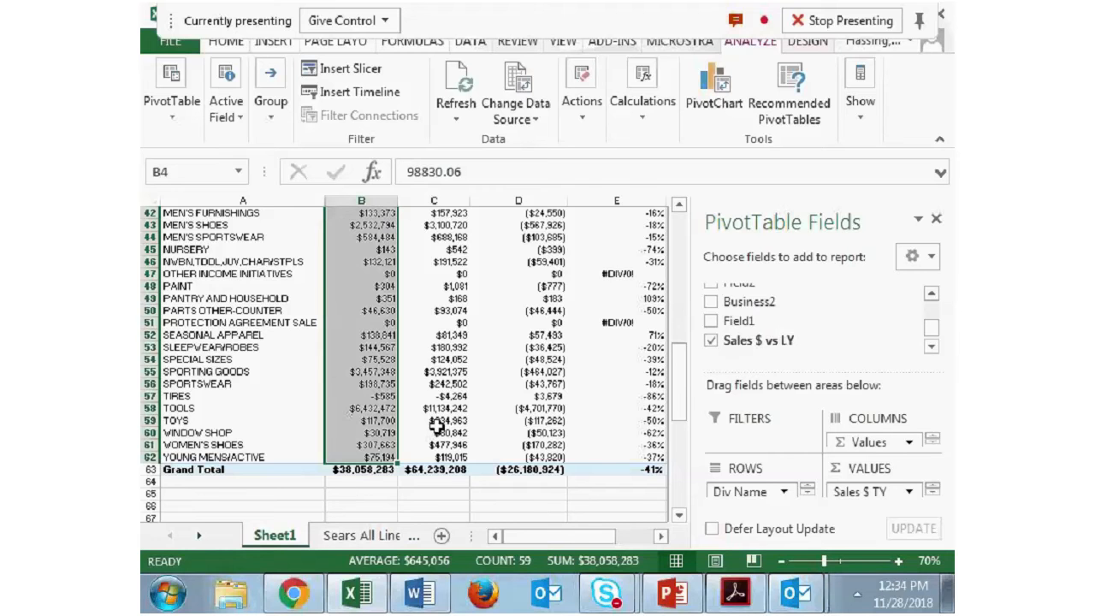
scroll(493, 337, "up", 14)
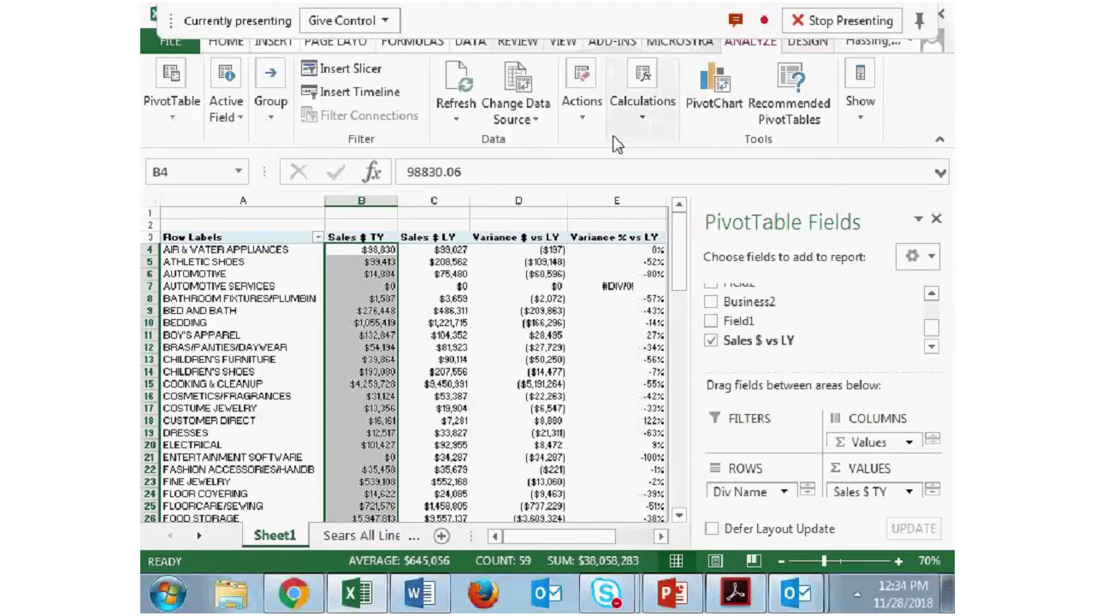
left_click(226, 41)
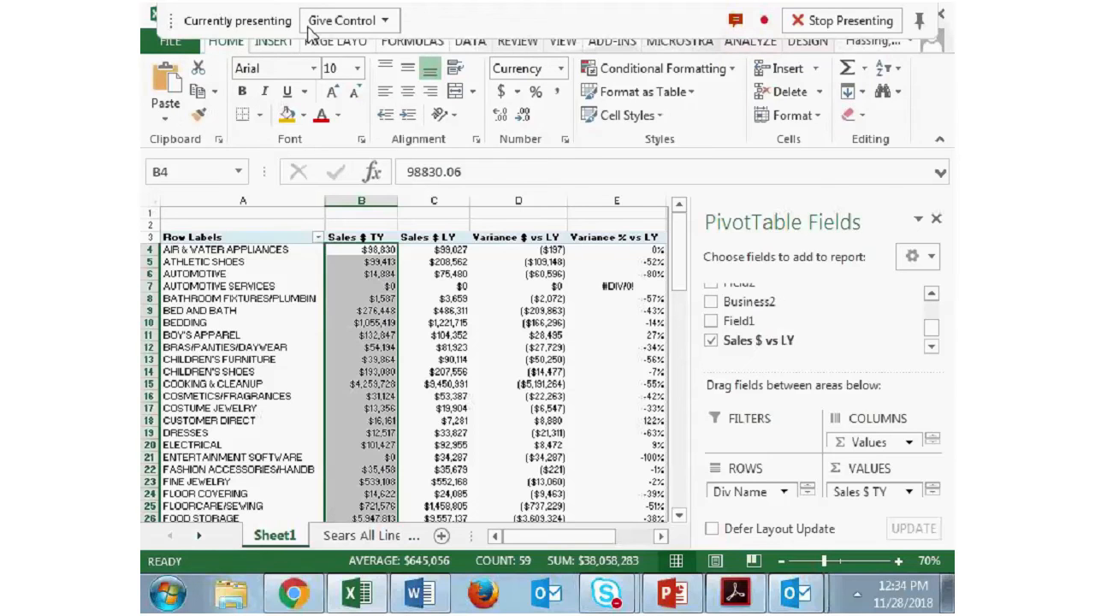
left_click(741, 80)
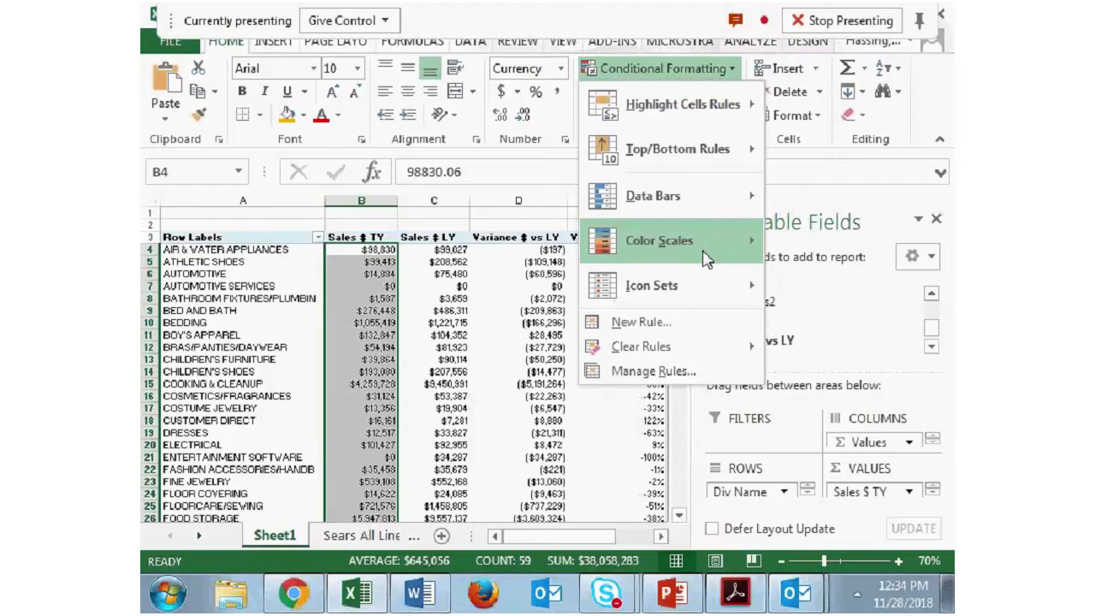
mouse_move(742, 254)
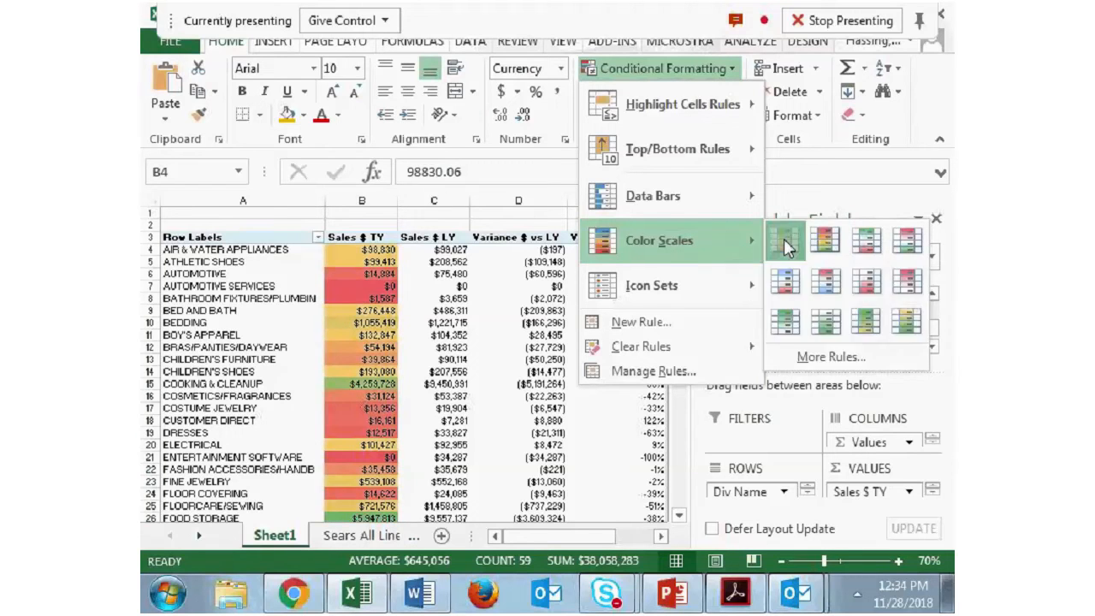
left_click(783, 242)
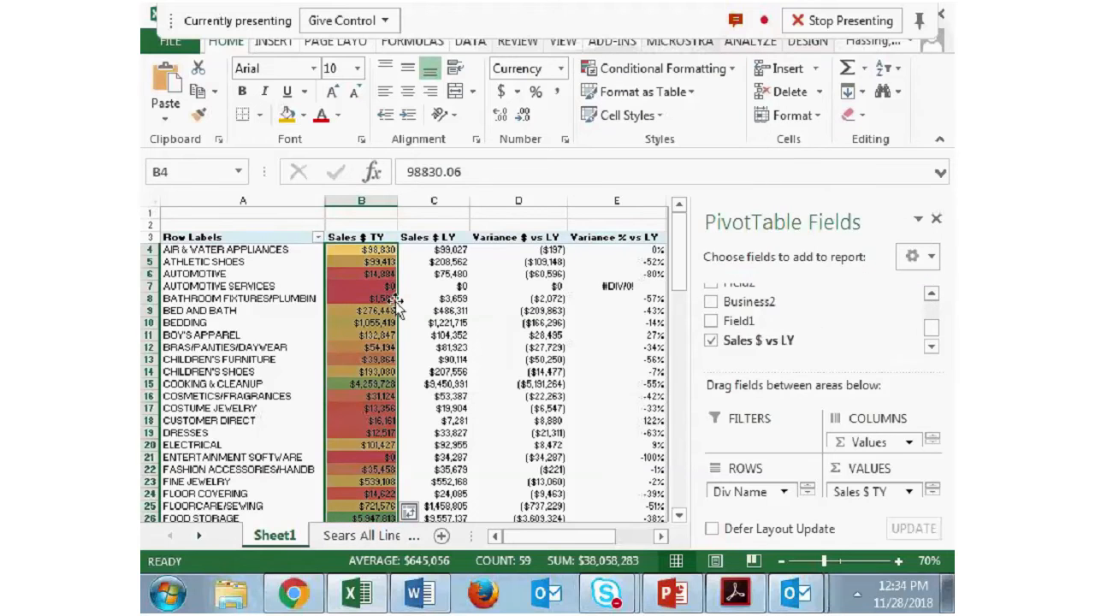
- Examine the color scale on low and high Sales $ TY values, including Automotive, Cooking & Cleanup and Automotive Services
left_click(376, 274)
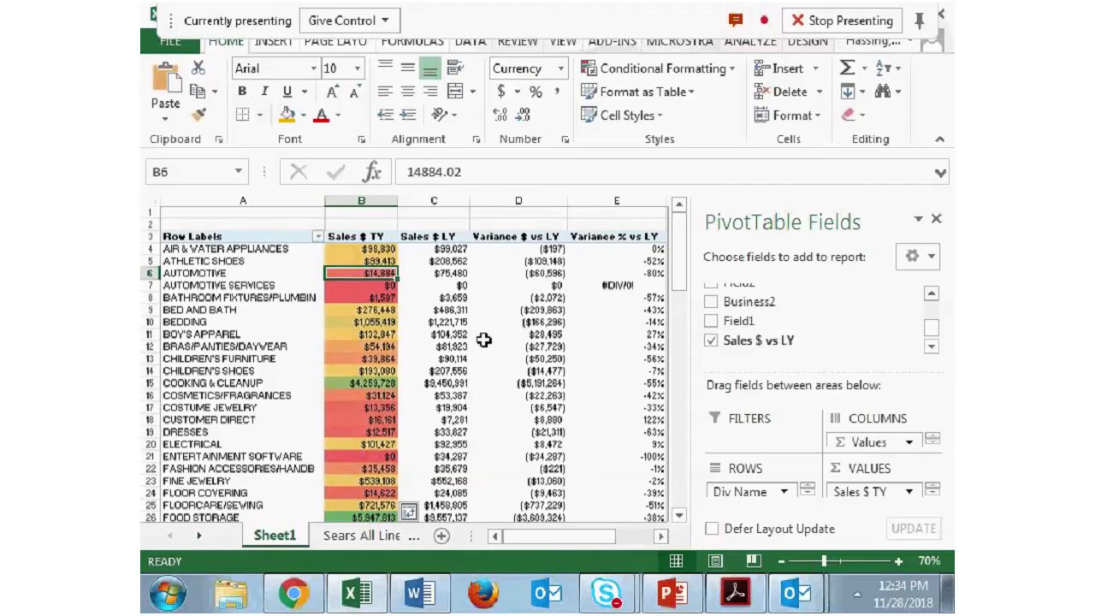
left_click(381, 387)
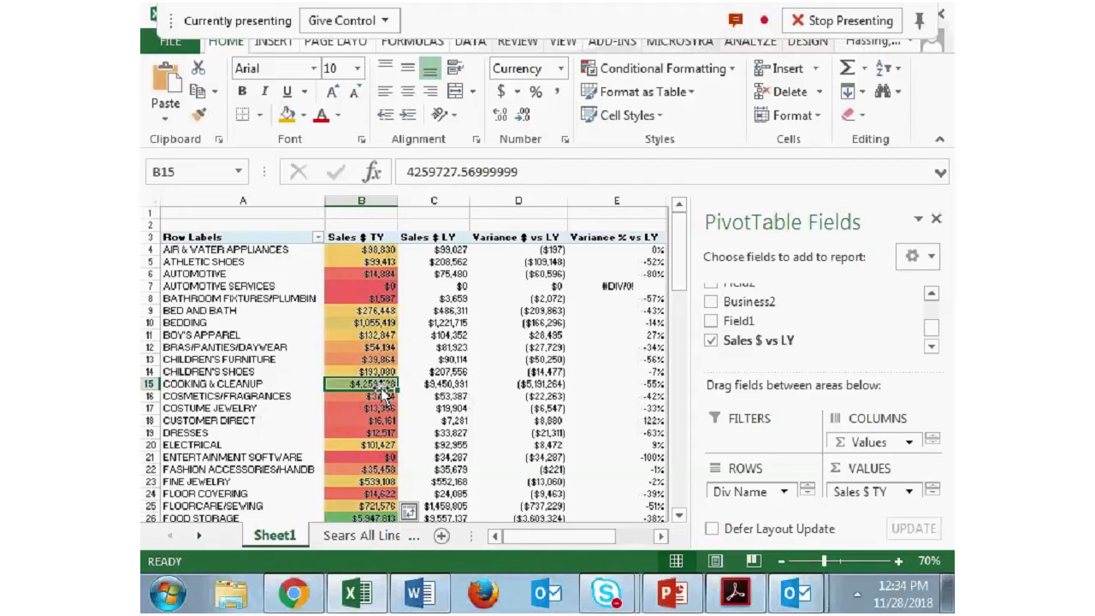
left_click(368, 286)
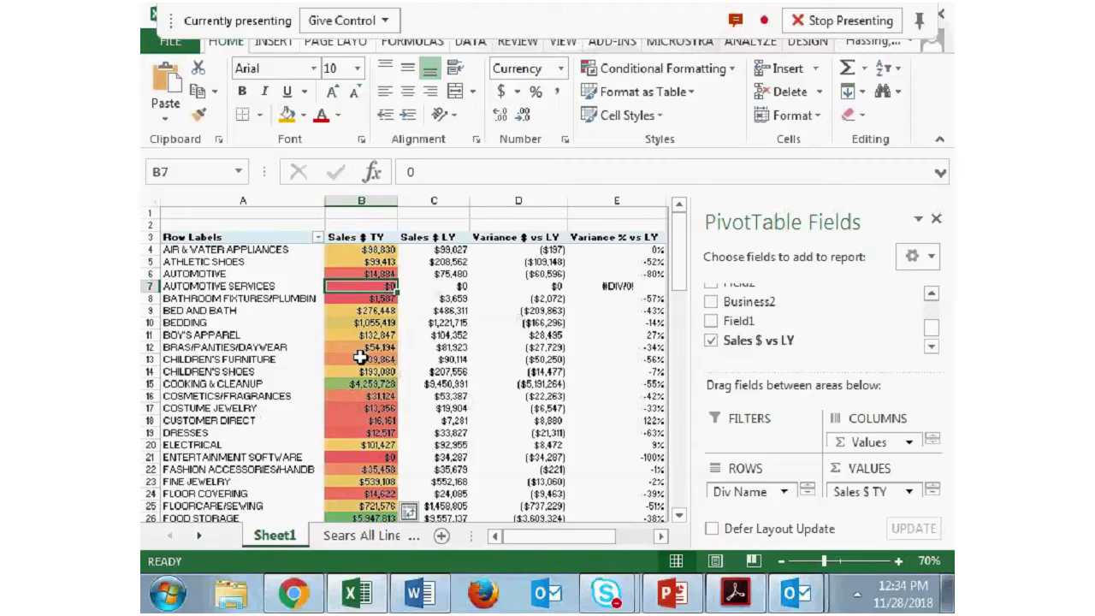
scroll(365, 363, "down", 2)
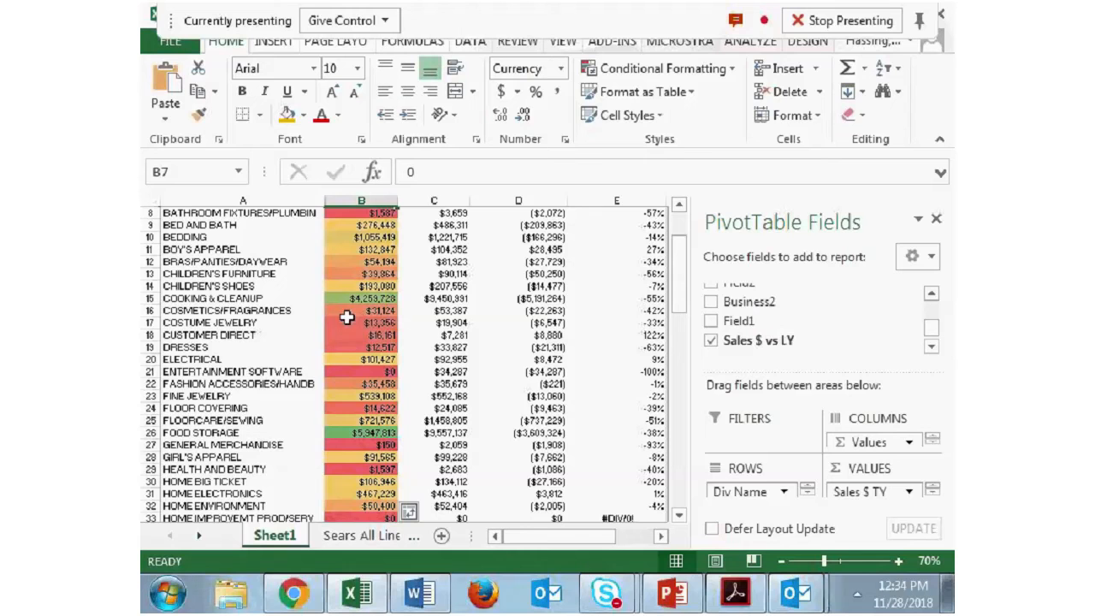
scroll(438, 324, "down", 1)
scroll(411, 291, "up", 4)
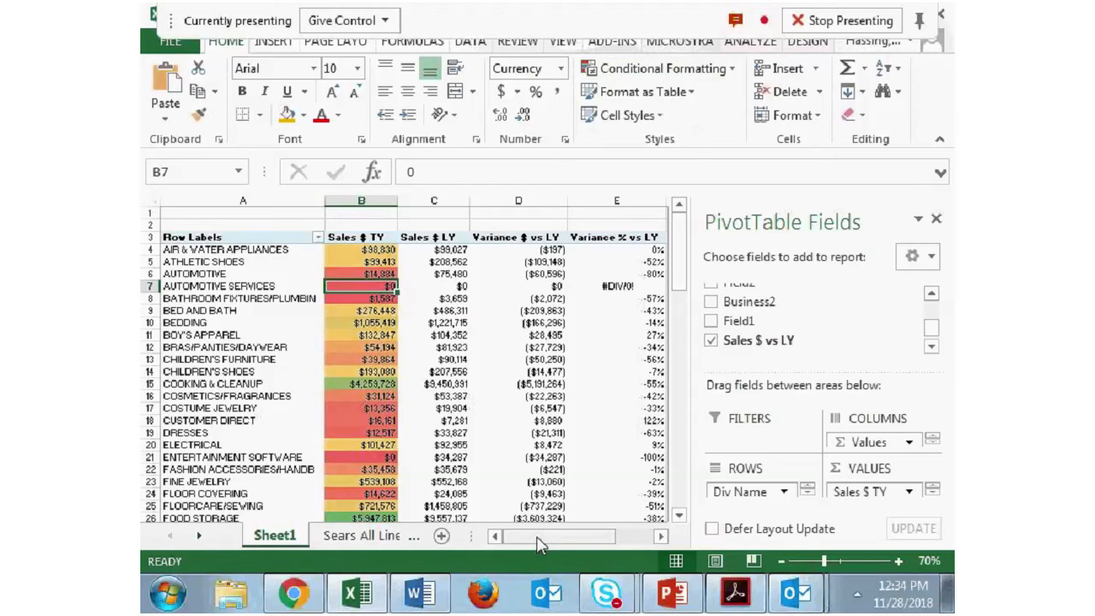
- Highlight all division values less than 0 in the Variance % vs LY column with Light Red Fill with Dark Red Text
left_click_drag(539, 545, 556, 544)
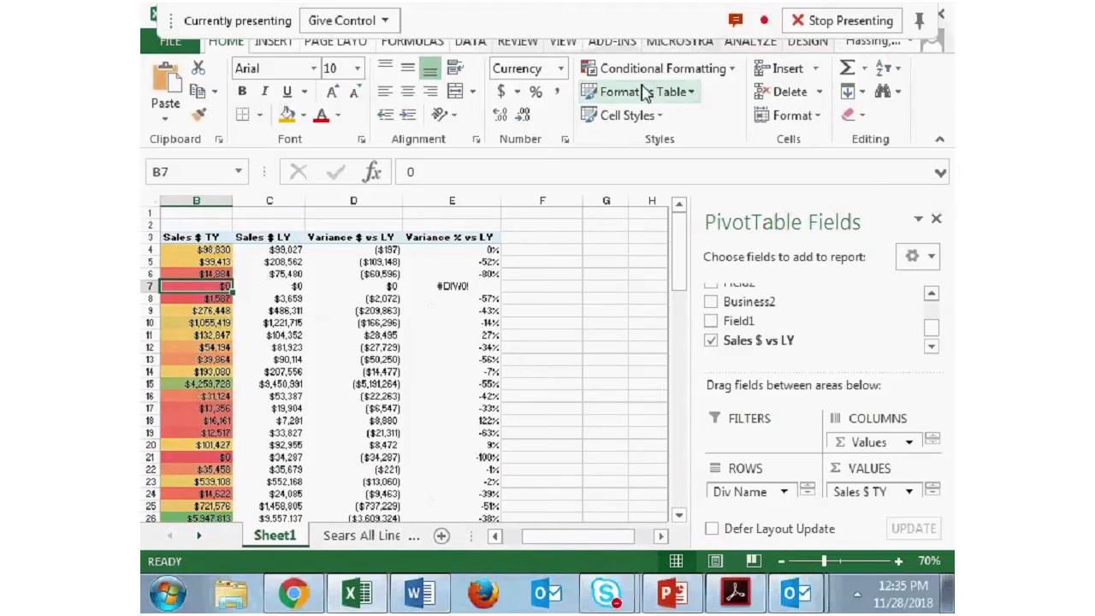
left_click(727, 70)
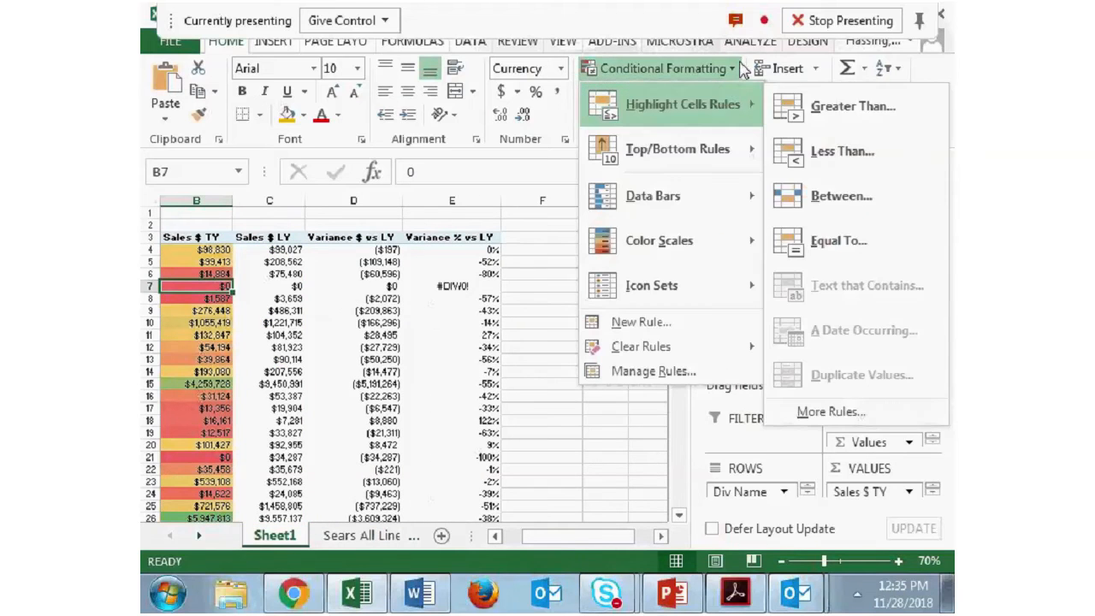
left_click(734, 72)
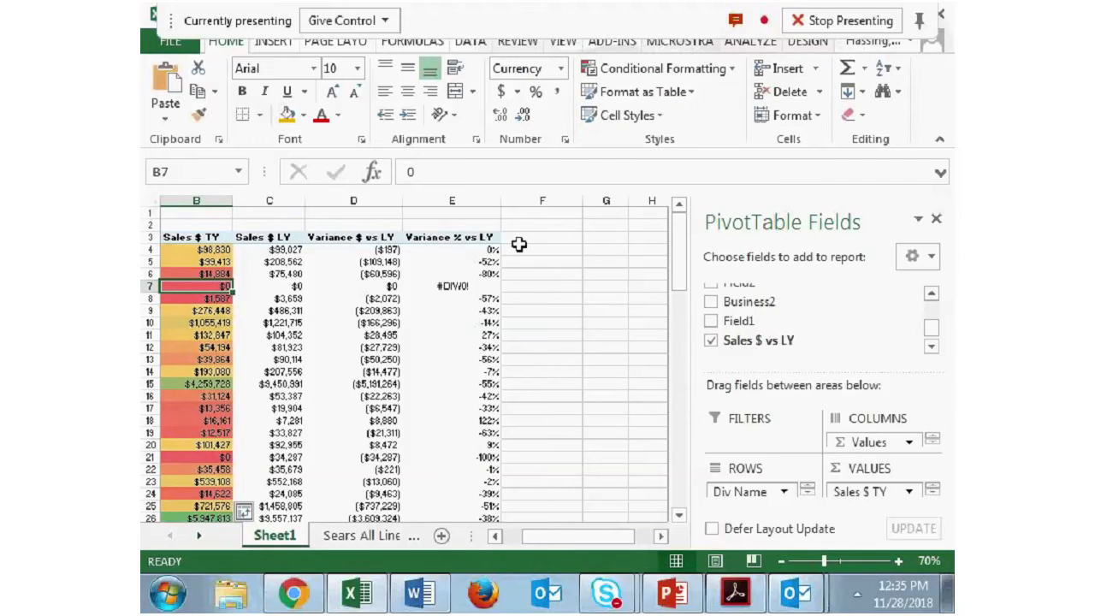
left_click_drag(483, 249, 488, 490)
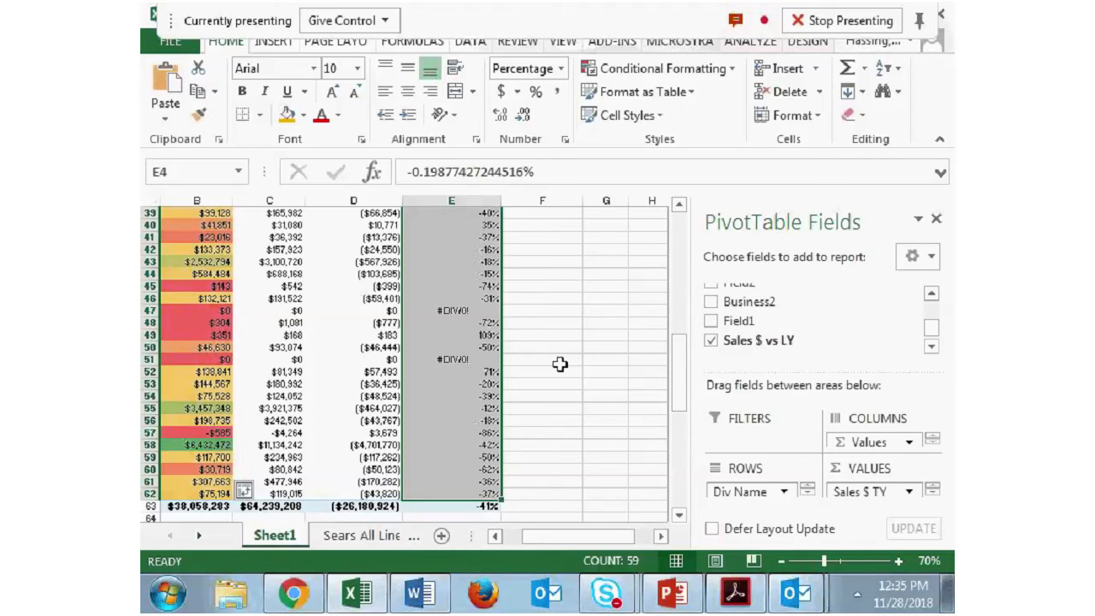
scroll(593, 374, "up", 13)
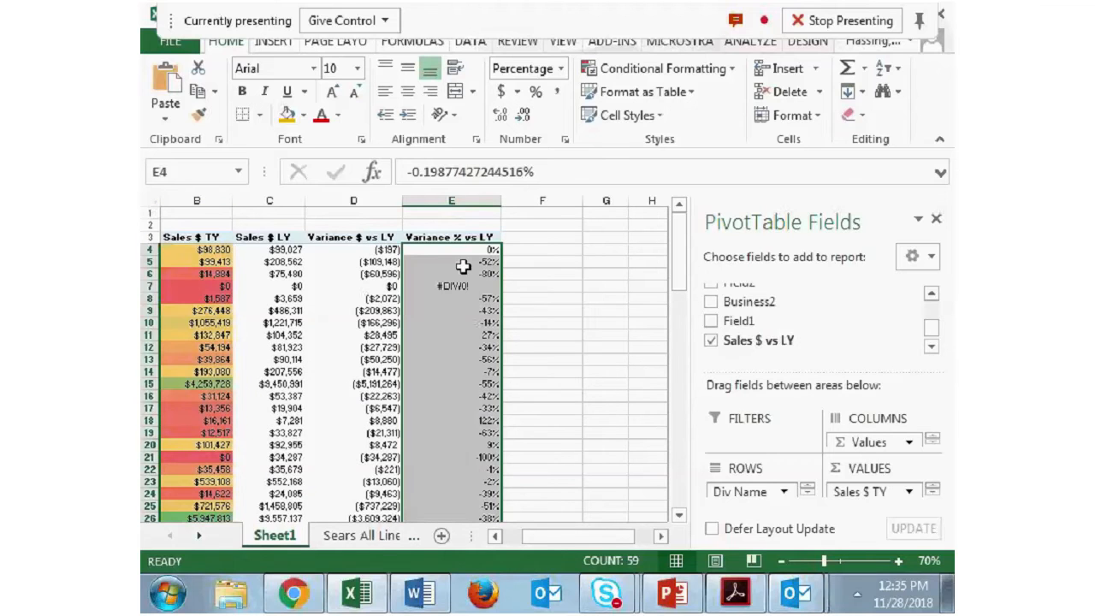
left_click(733, 76)
mouse_move(733, 111)
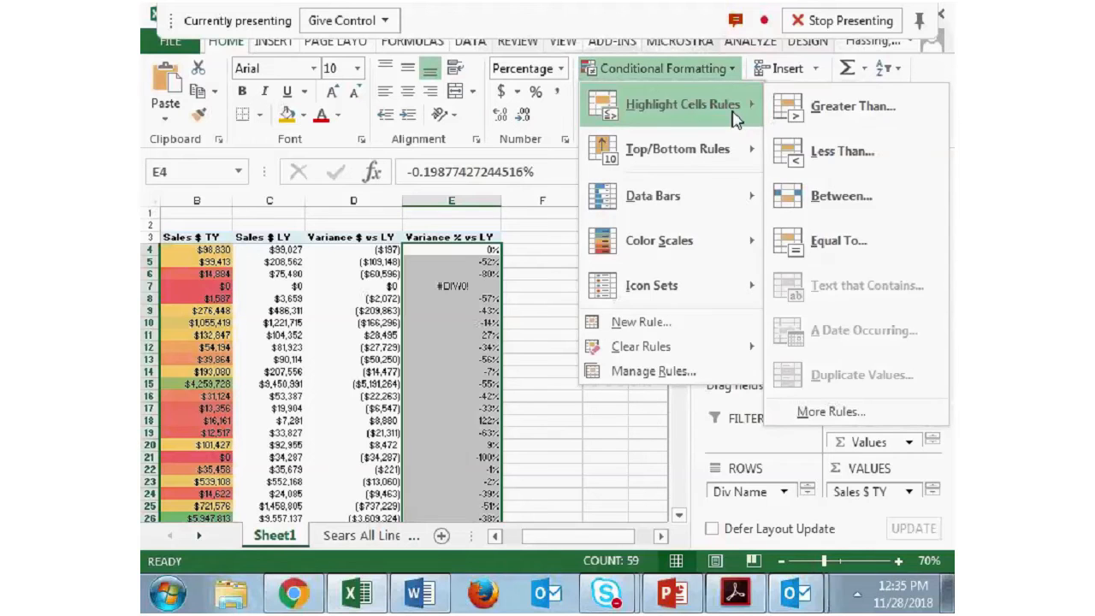
left_click(842, 151)
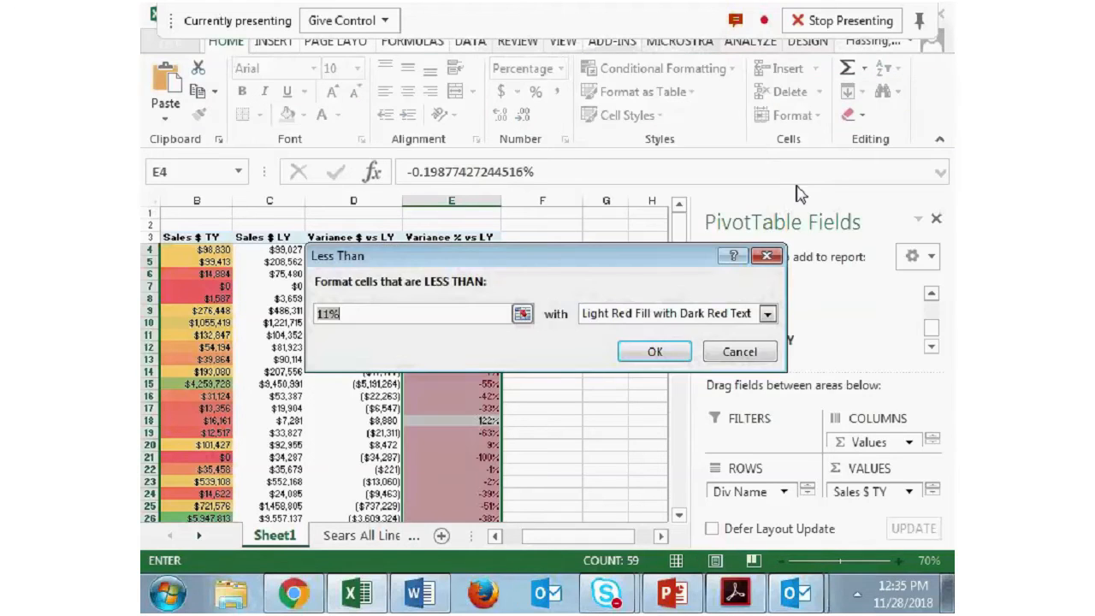
type("0")
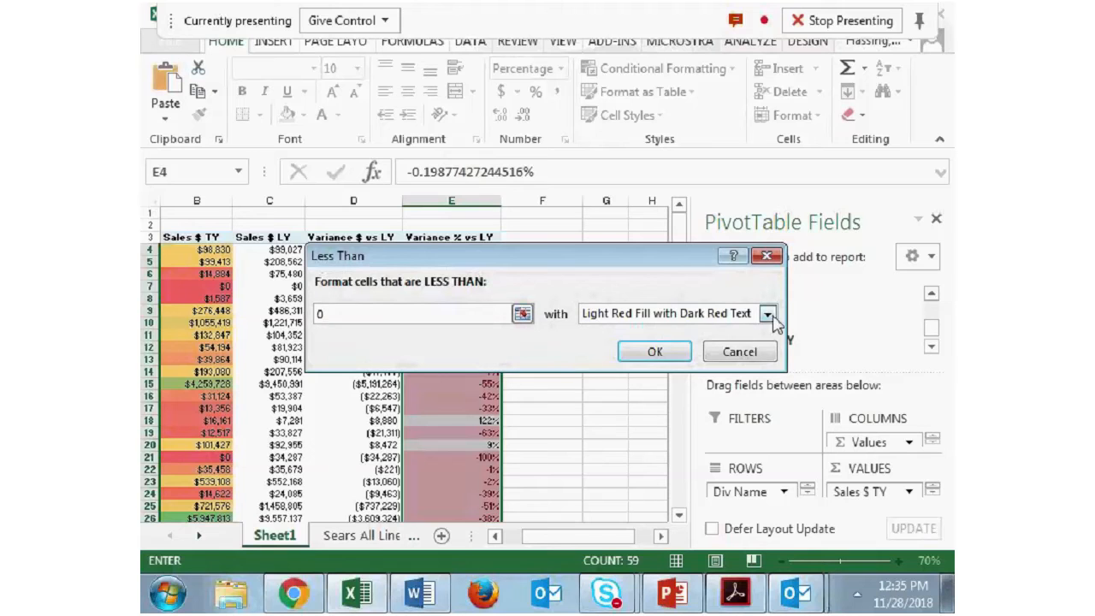
left_click(655, 352)
- Examine the conditional highlighting down the Variance % vs LY column, comparing negative, positive and error cells
left_click(573, 365)
key("Left")
key("ctrl+Up")
key("Down")
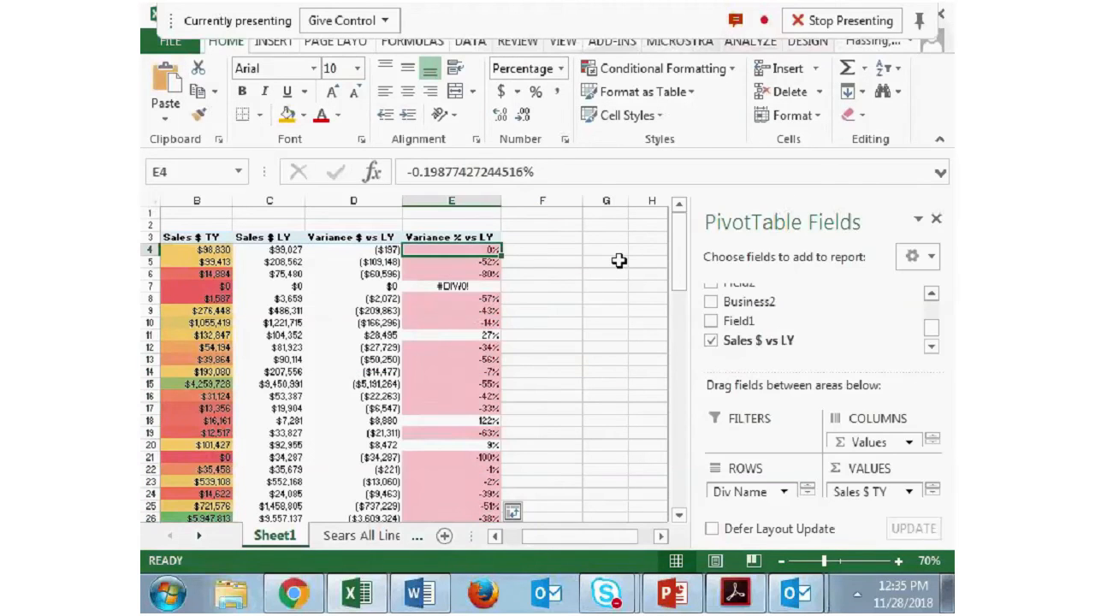
key("Down")
key("Down")
key("Down")
key("Down")
key("Down")
key("Down")
key("Down")
key("Down")
key("Down")
key("Down")
key("Down")
key("Down")
key("Down")
key("Down")
key("Down")
key("Down")
key("Down")
key("Down")
key("Down")
key("Down")
key("Down")
key("Down")
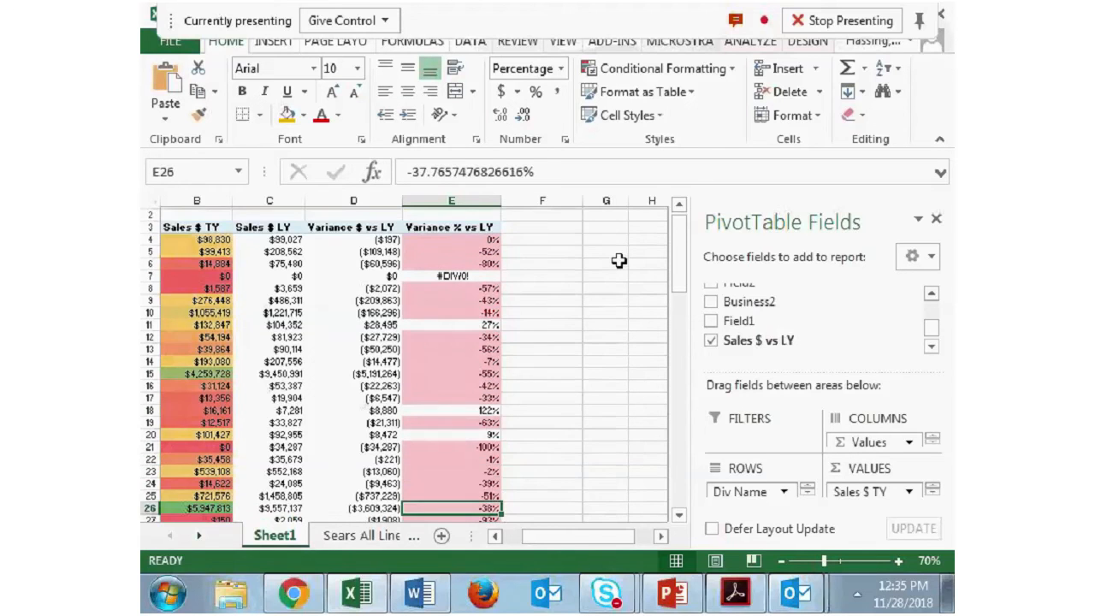
key("Down")
key("Down")
key("Down")
scroll(531, 388, "down", 11)
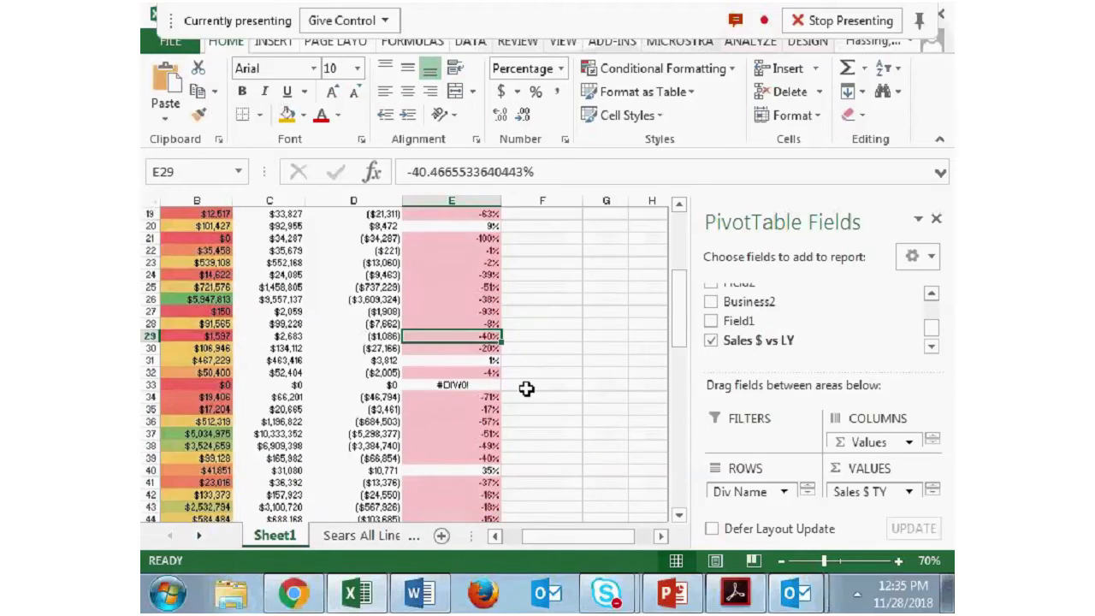
- Undo the less-than-0 highlight and mark Variance % vs LY division values greater than 0 with Green Fill with Dark Green Text
scroll(522, 411, "up", 12)
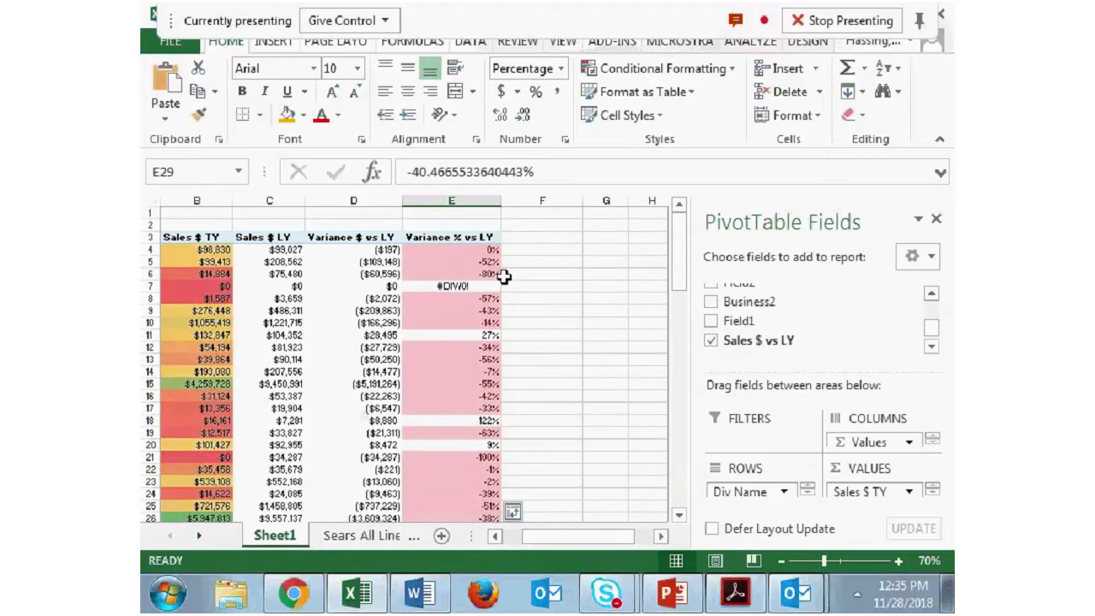
key("ctrl+z")
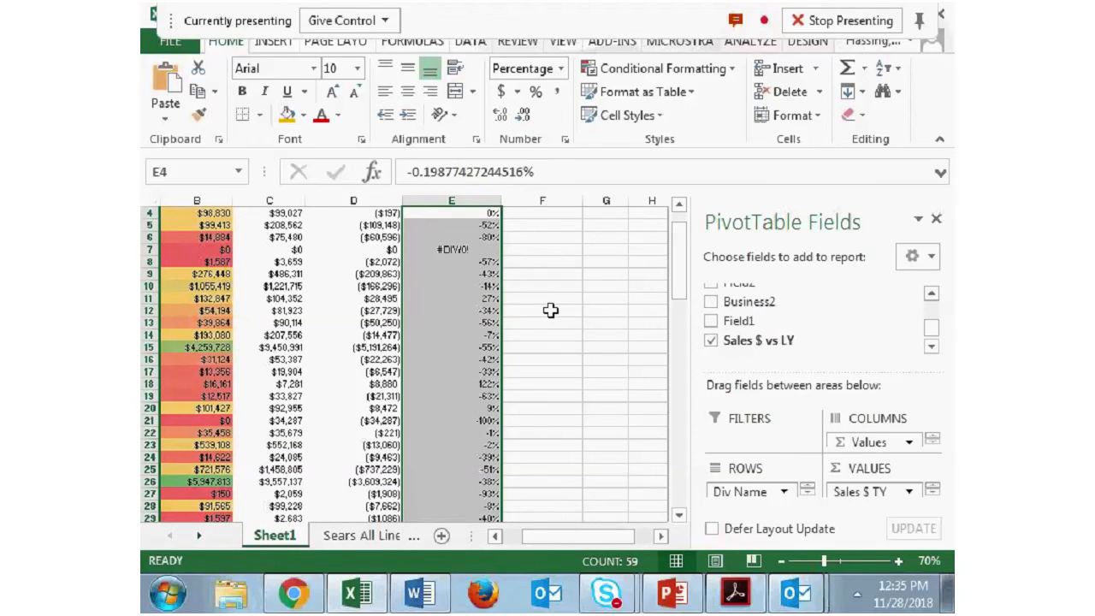
scroll(550, 311, "up", 1)
left_click(719, 69)
mouse_move(740, 127)
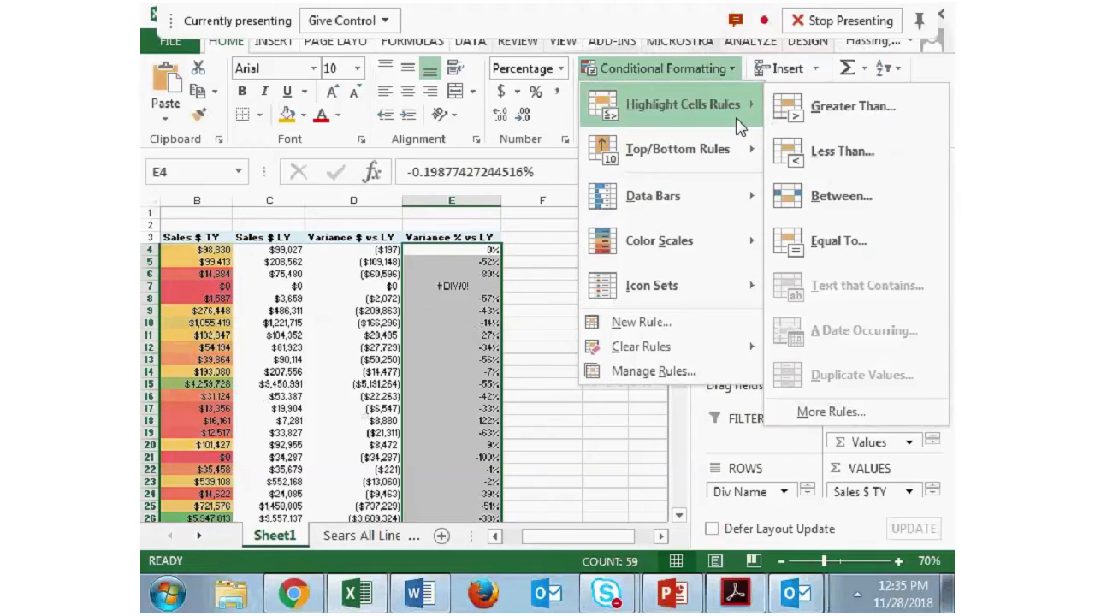
left_click(860, 109)
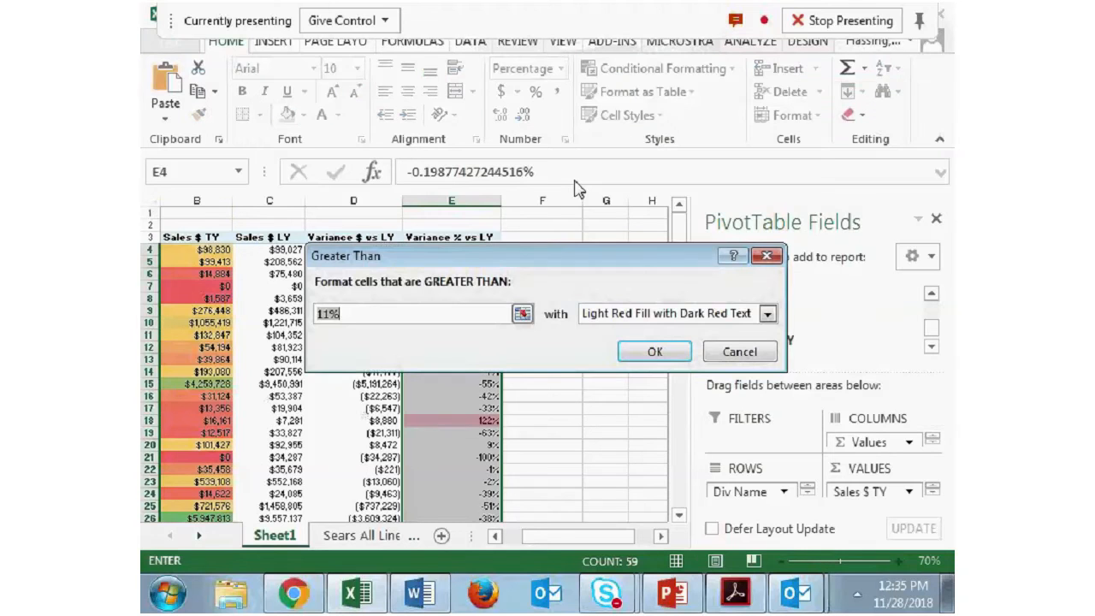
type("0")
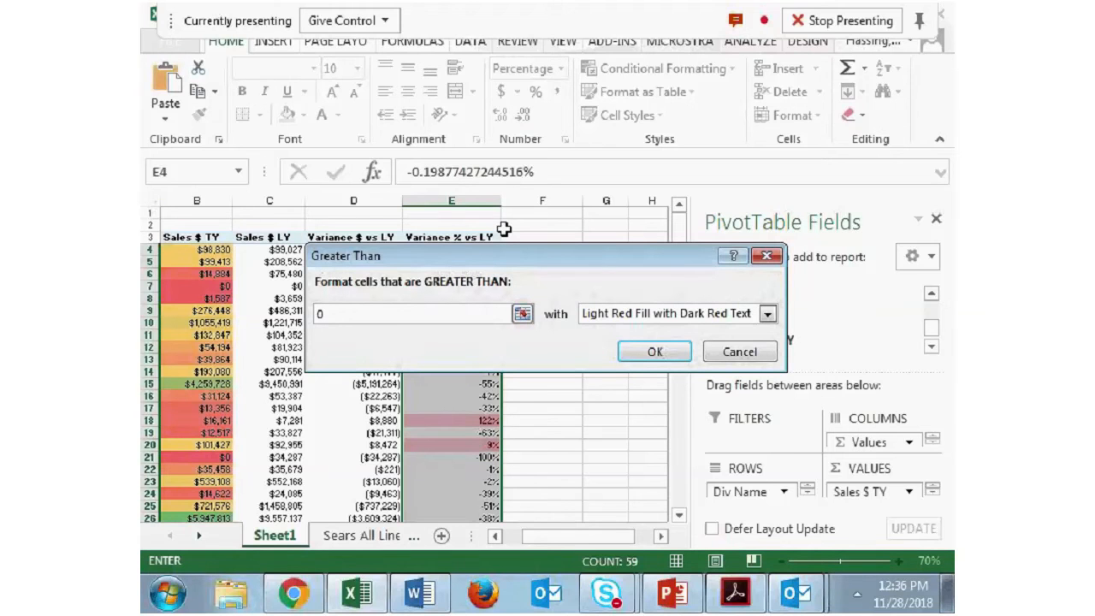
left_click(768, 314)
left_click(746, 359)
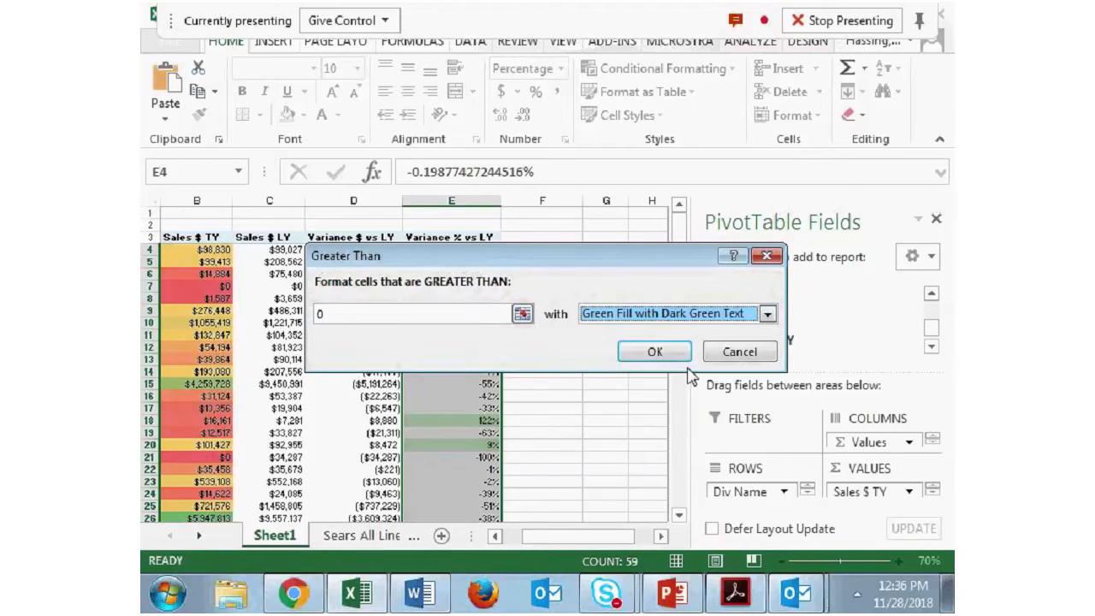
left_click(657, 350)
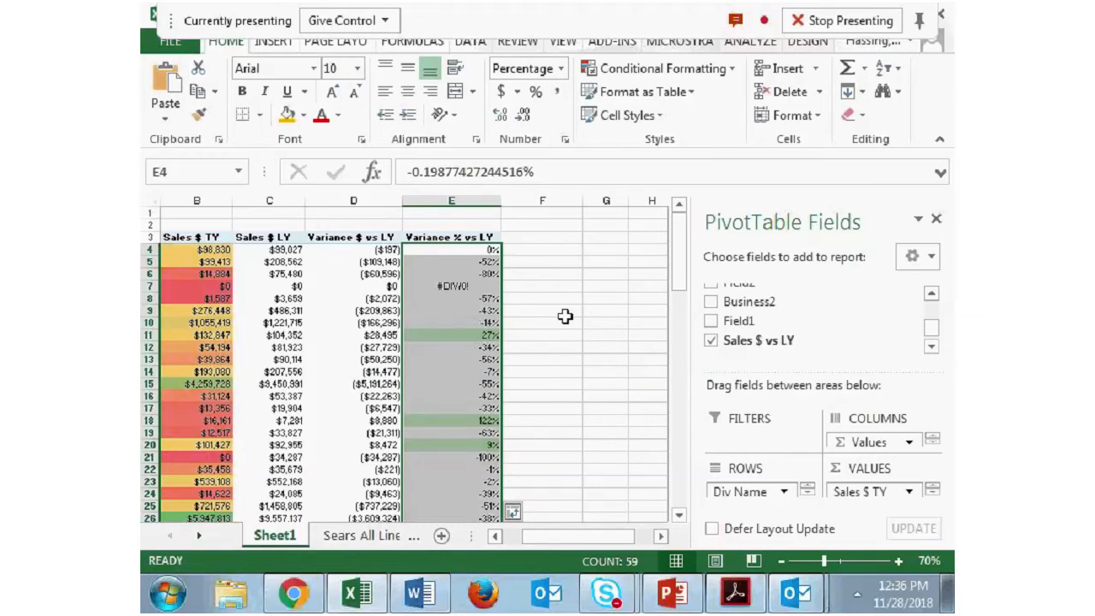
- Examine the green highlighting down the Variance % vs LY column and check the workshop outline's formatting topics in Word
left_click_drag(565, 316, 564, 324)
scroll(564, 324, "down", 2)
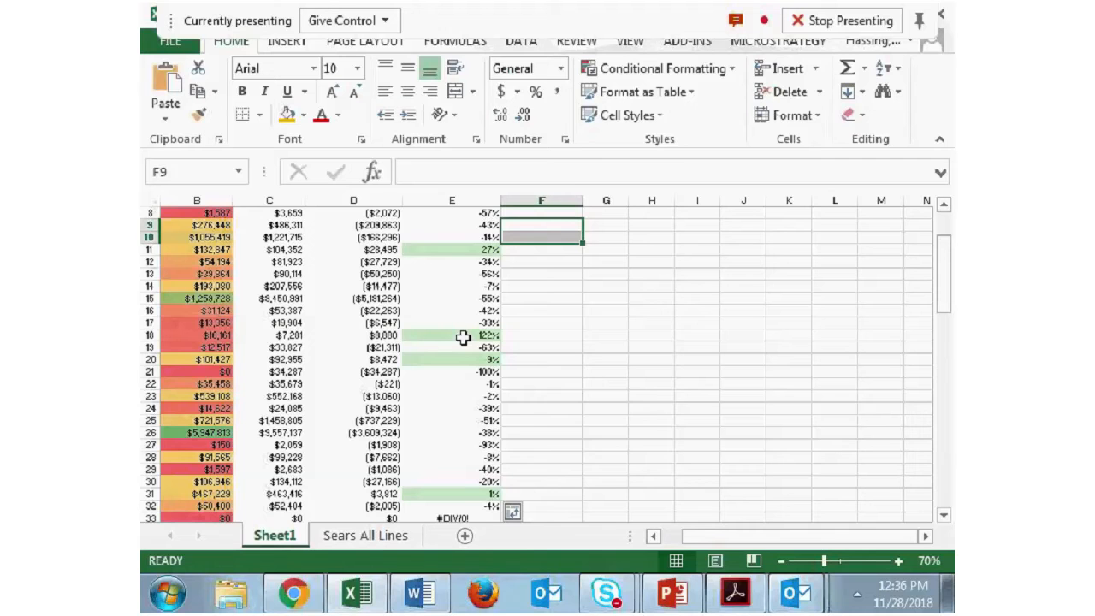
scroll(540, 402, "down", 2)
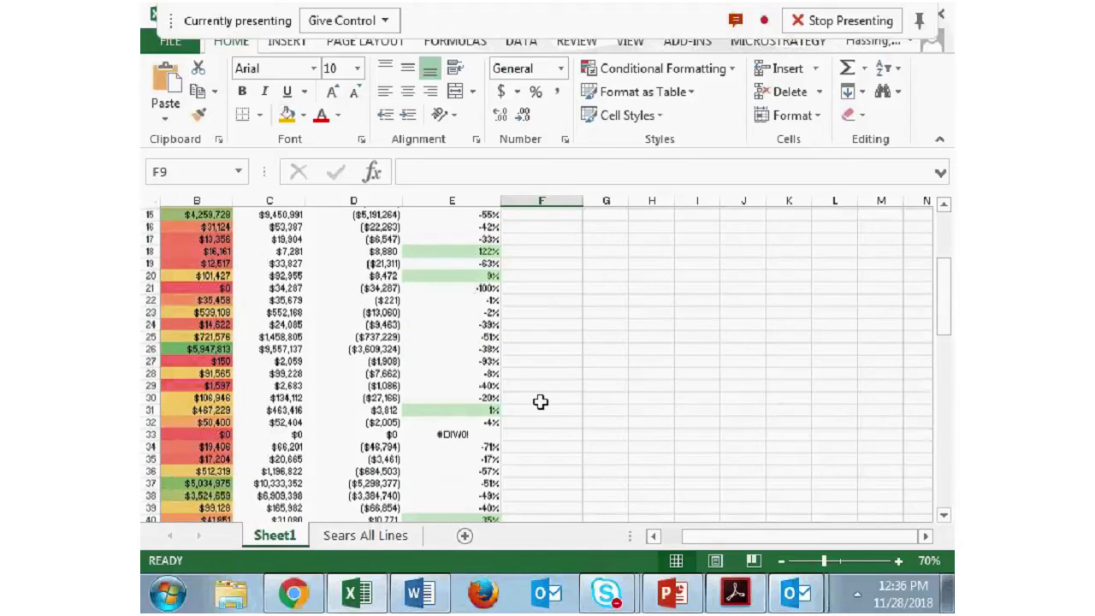
scroll(540, 402, "down", 6)
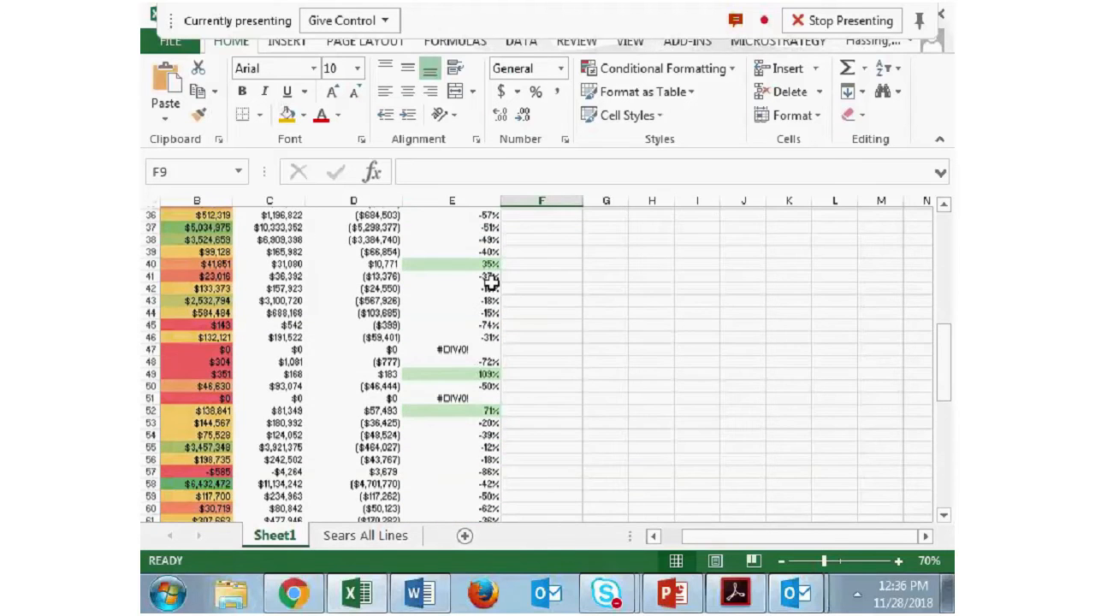
scroll(491, 283, "up", 12)
mouse_move(501, 358)
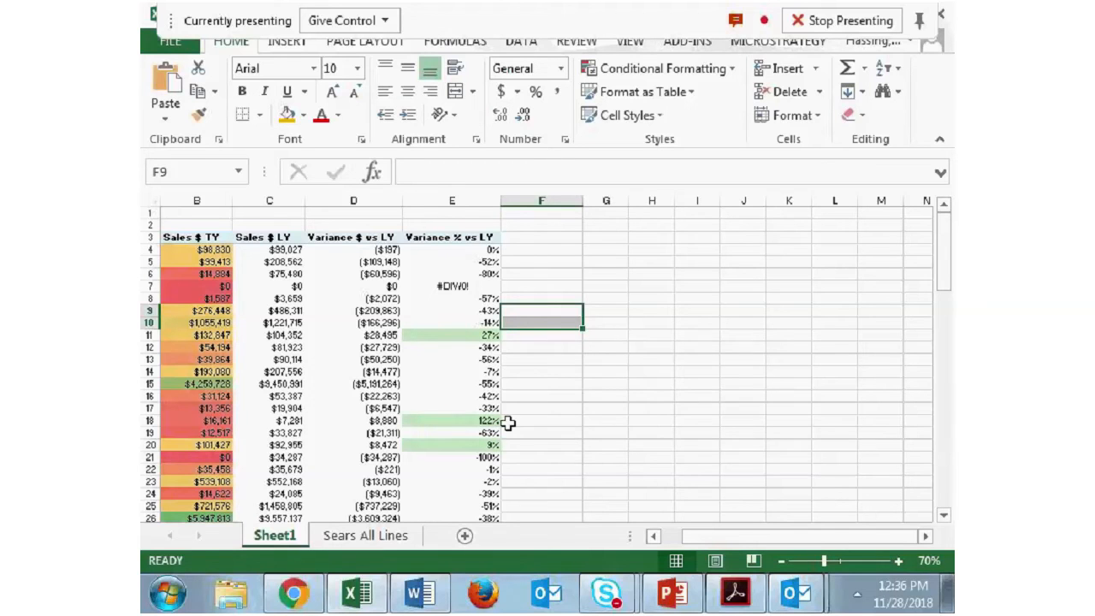
left_click(373, 594)
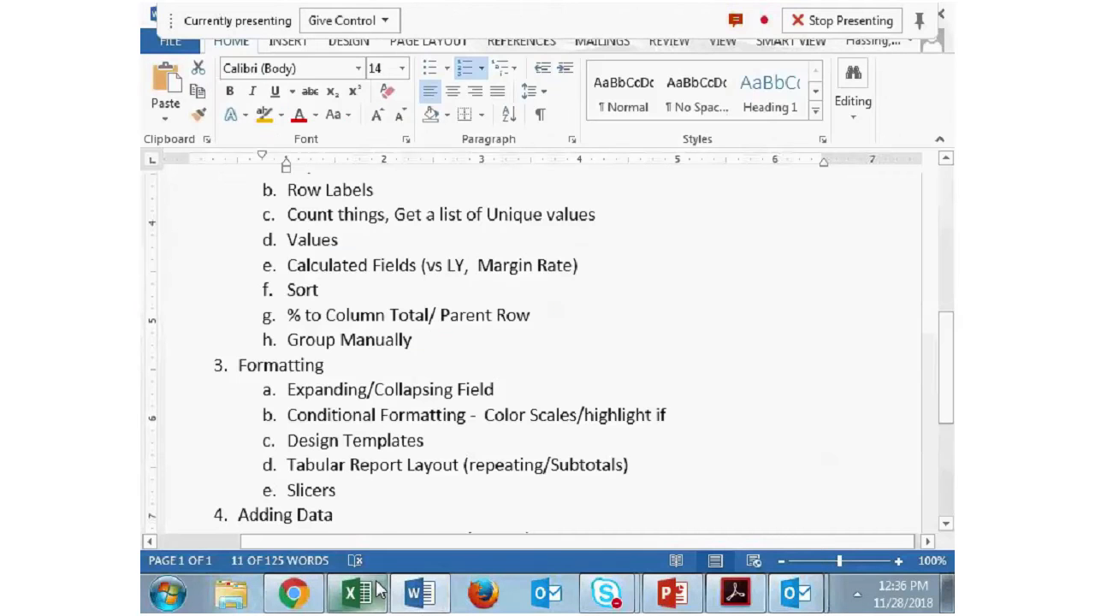
left_click(379, 590)
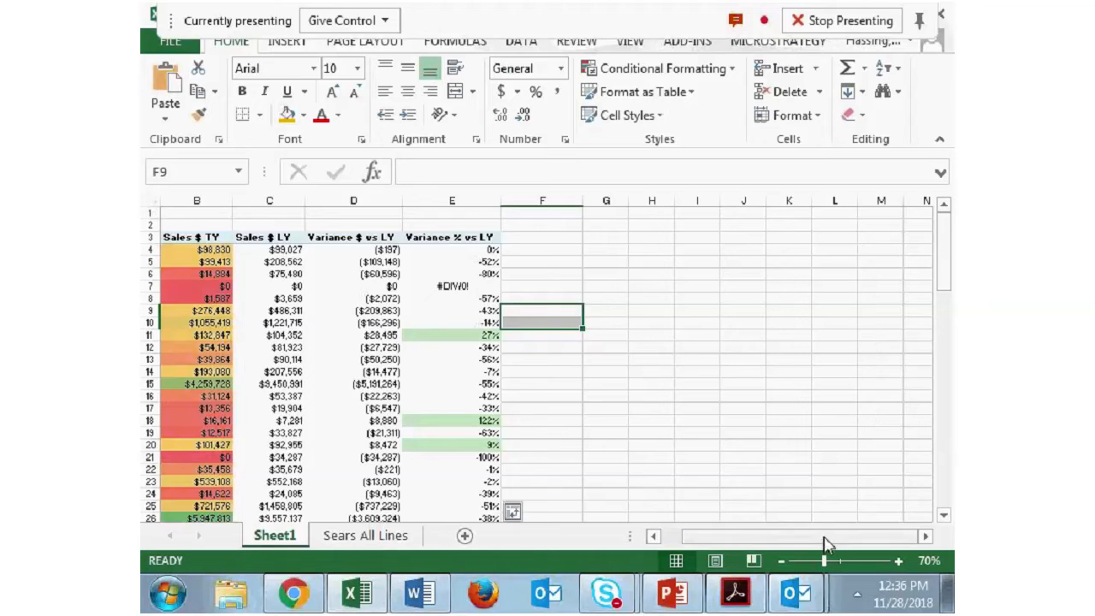
- Browse the PivotTable styles and apply the light green style with a vertical line beside the row labels
left_click_drag(821, 538, 758, 505)
left_click(245, 237)
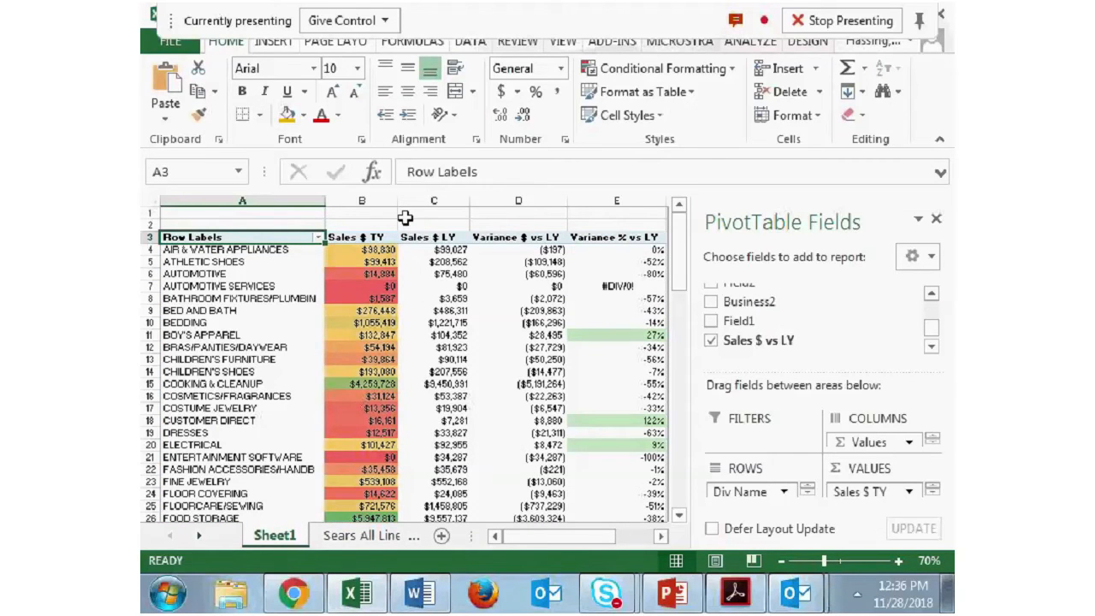
mouse_move(615, 323)
left_click(812, 50)
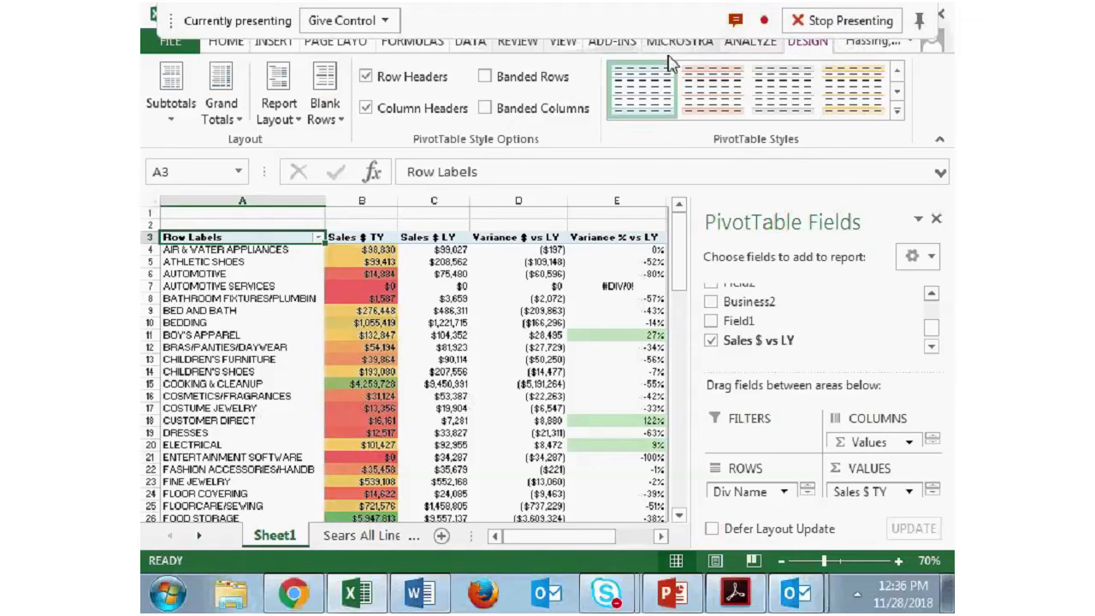
left_click(897, 110)
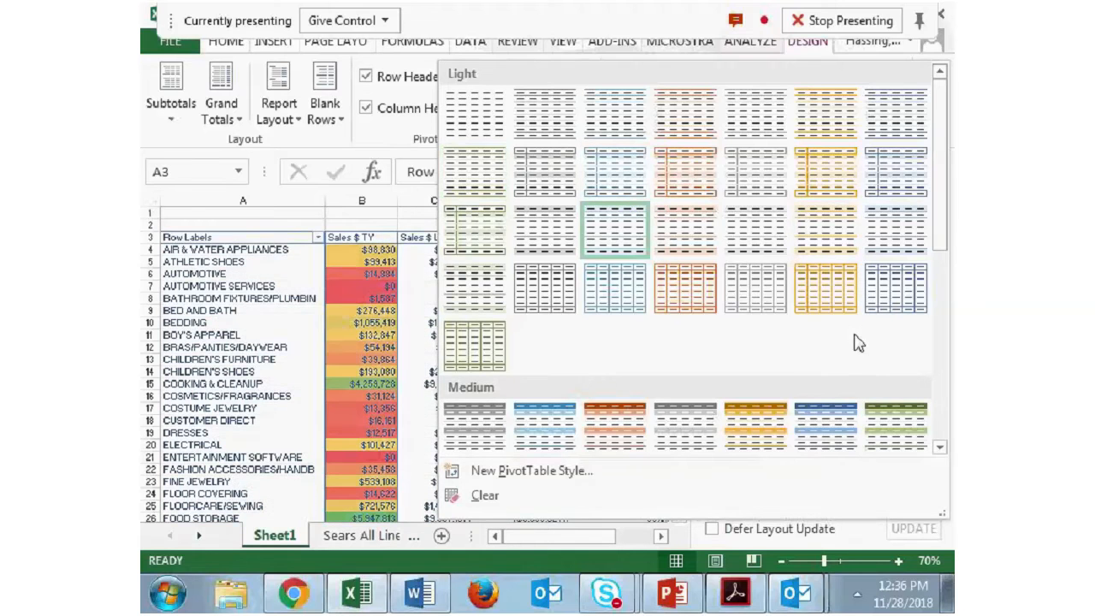
scroll(596, 310, "down", 5)
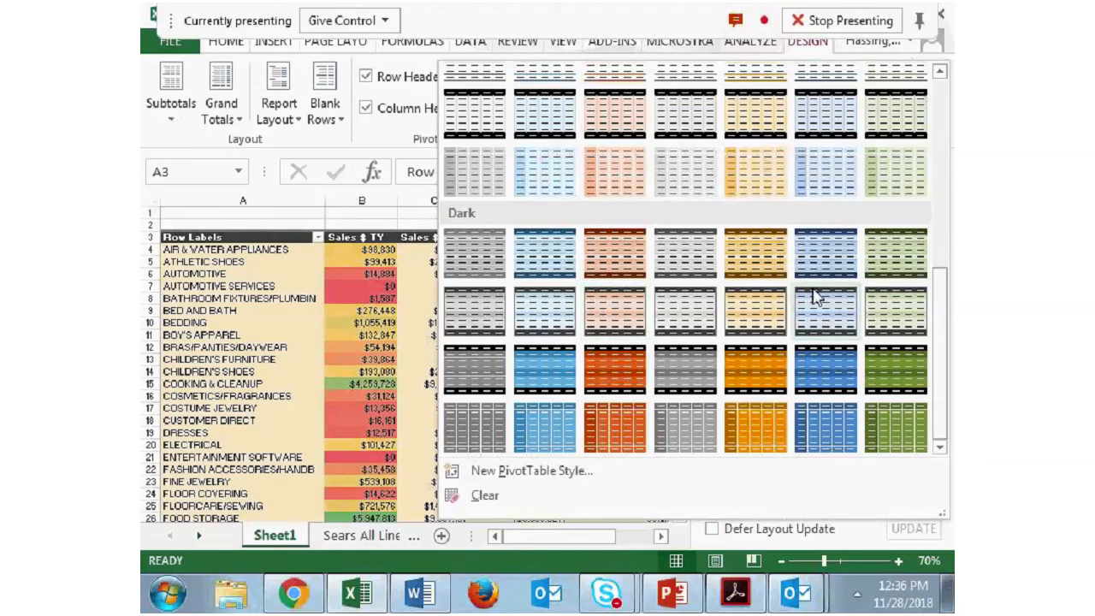
scroll(829, 295, "up", 6)
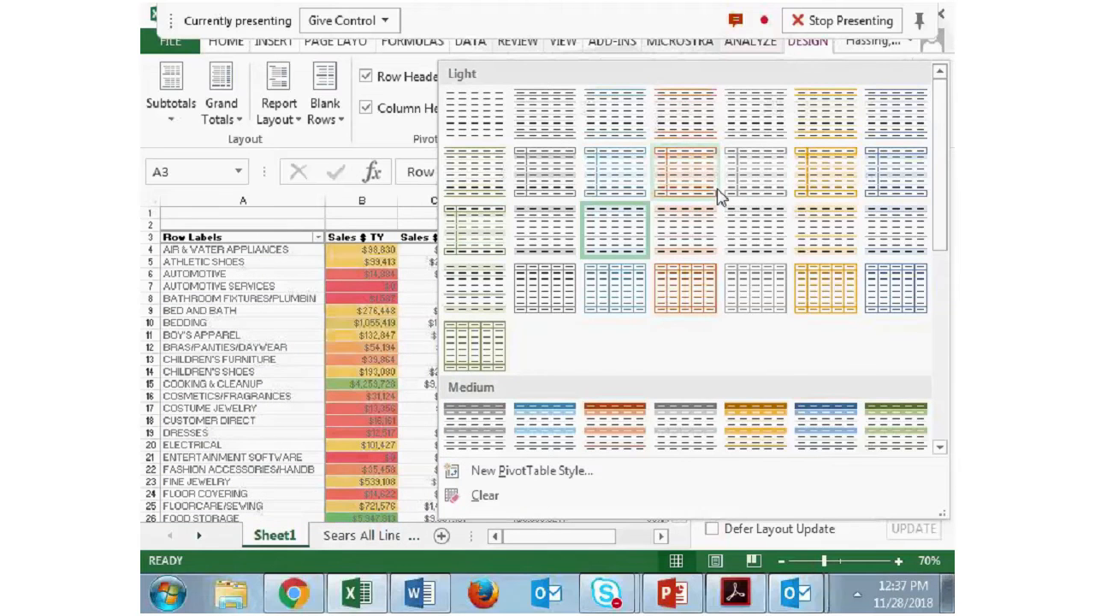
left_click(479, 231)
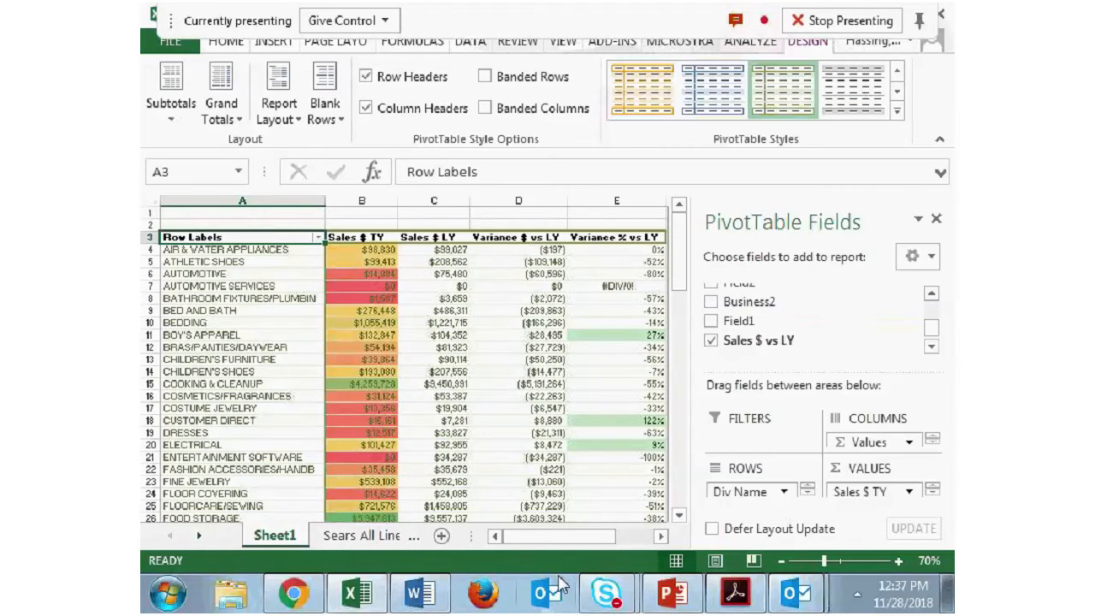
- Review the styled division rows and add the Business2 field above Div Name in the pivot table rows
mouse_move(577, 539)
left_mouse_down()
mouse_move(619, 533)
mouse_move(562, 539)
left_mouse_up()
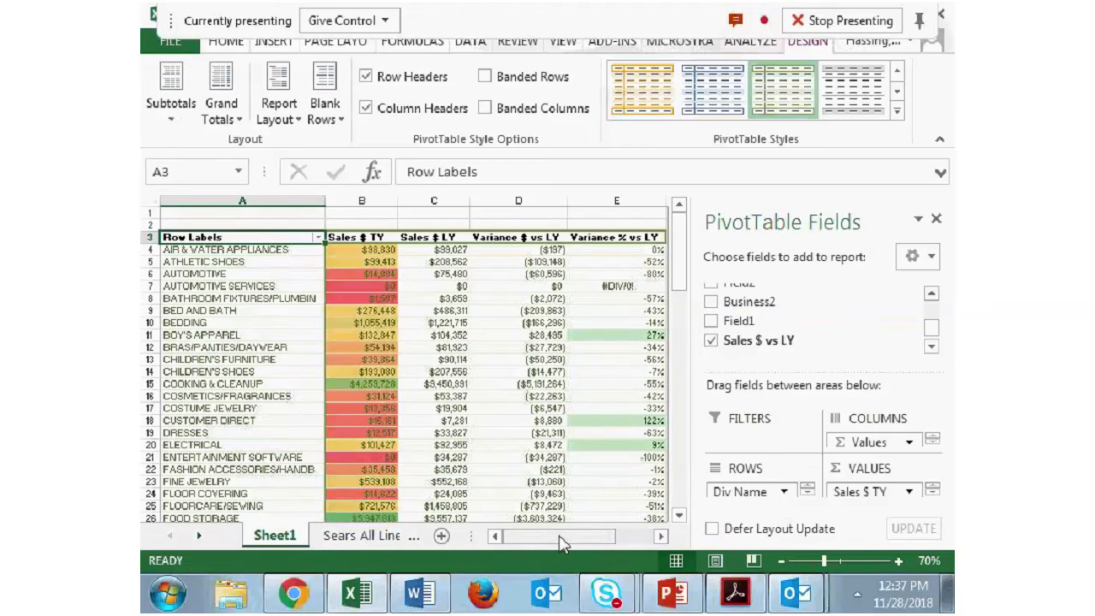
scroll(480, 412, "down", 12)
scroll(496, 445, "up", 3)
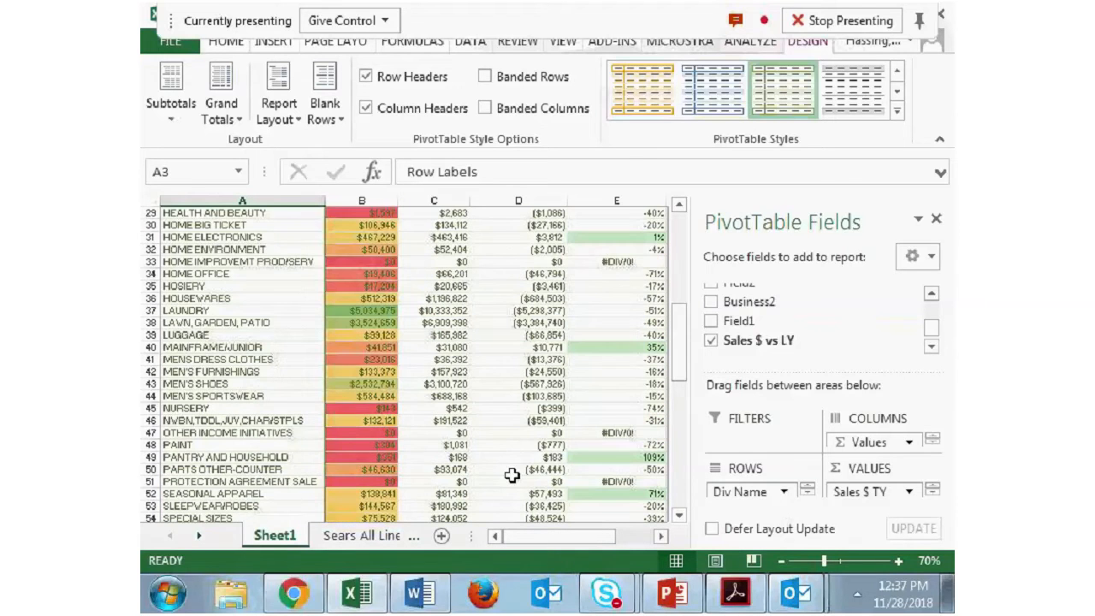
scroll(496, 274, "up", 9)
left_click_drag(765, 311, 767, 492)
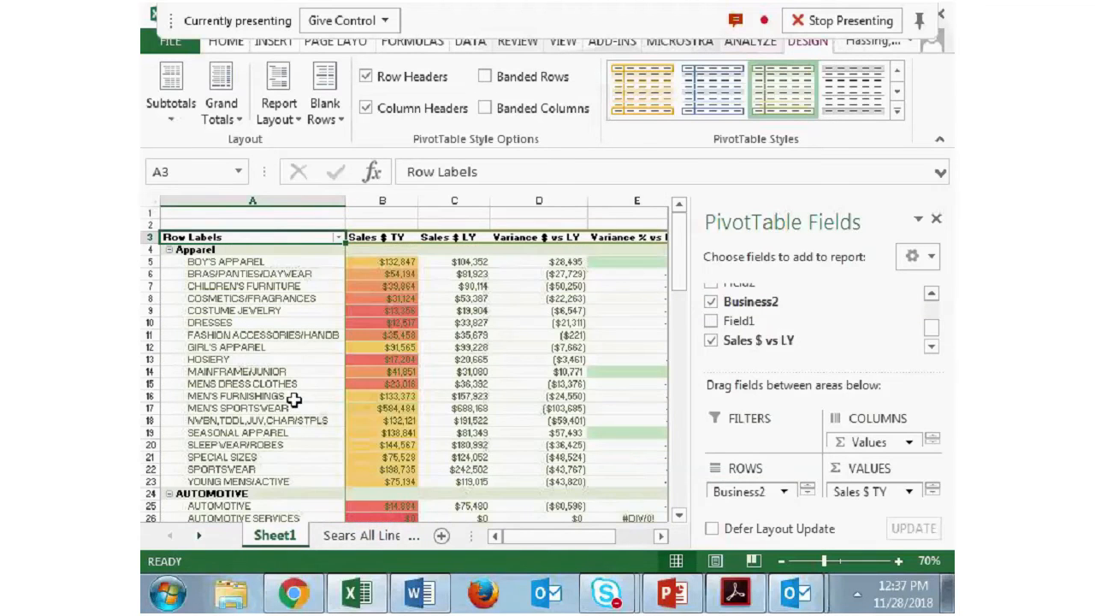
- Change the PivotTable style to the light gray one with outlined borders in the second row of Light styles
left_click(897, 111)
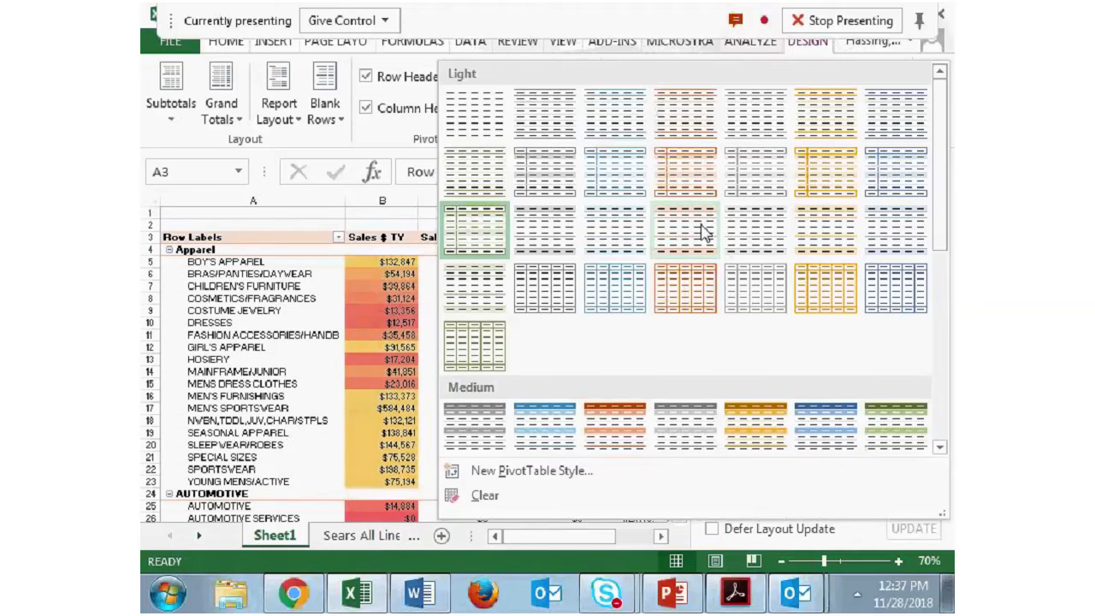
left_click(747, 176)
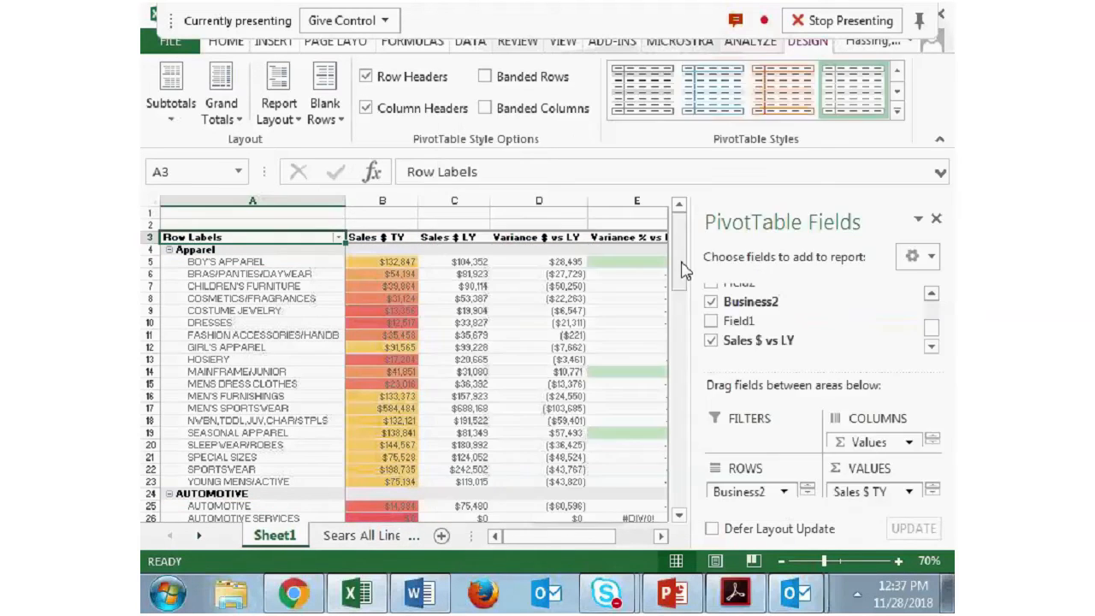
mouse_move(684, 270)
left_mouse_down()
mouse_move(689, 327)
mouse_move(680, 286)
left_mouse_up()
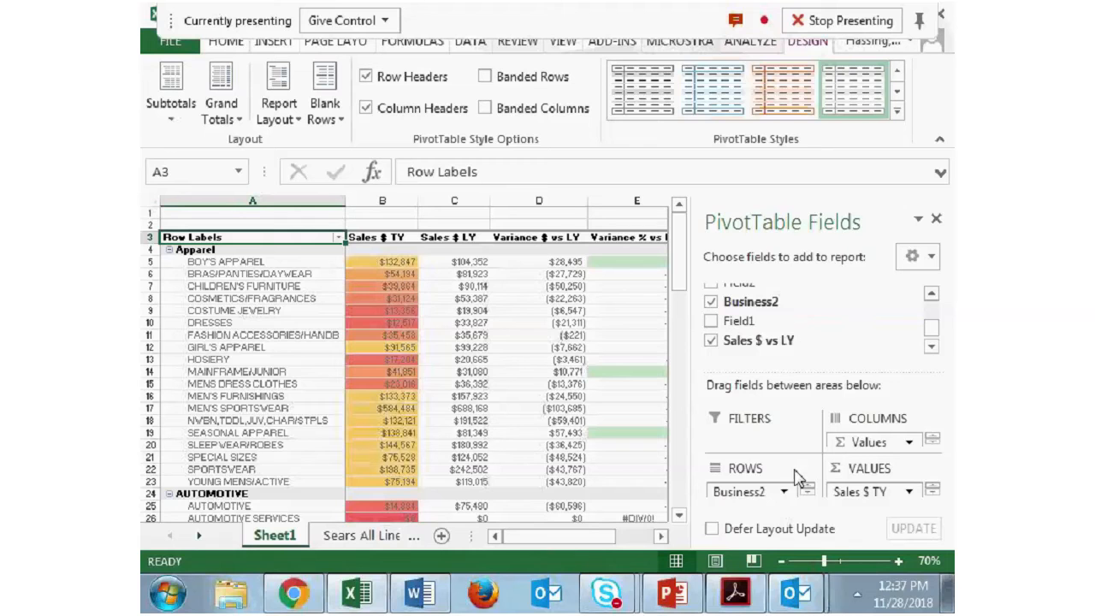
- Replace the Business2 field in the pivot table rows with the Business field, placed above Div Name
left_click_drag(773, 491, 932, 311)
left_click_drag(746, 349, 775, 489)
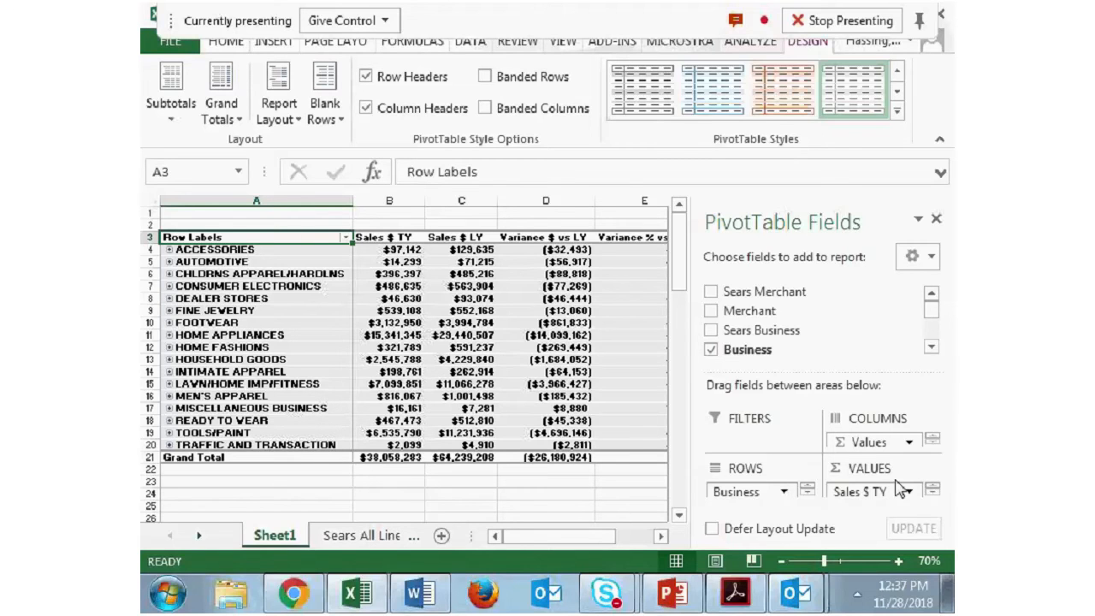
scroll(886, 476, "down", 2)
scroll(885, 472, "up", 2)
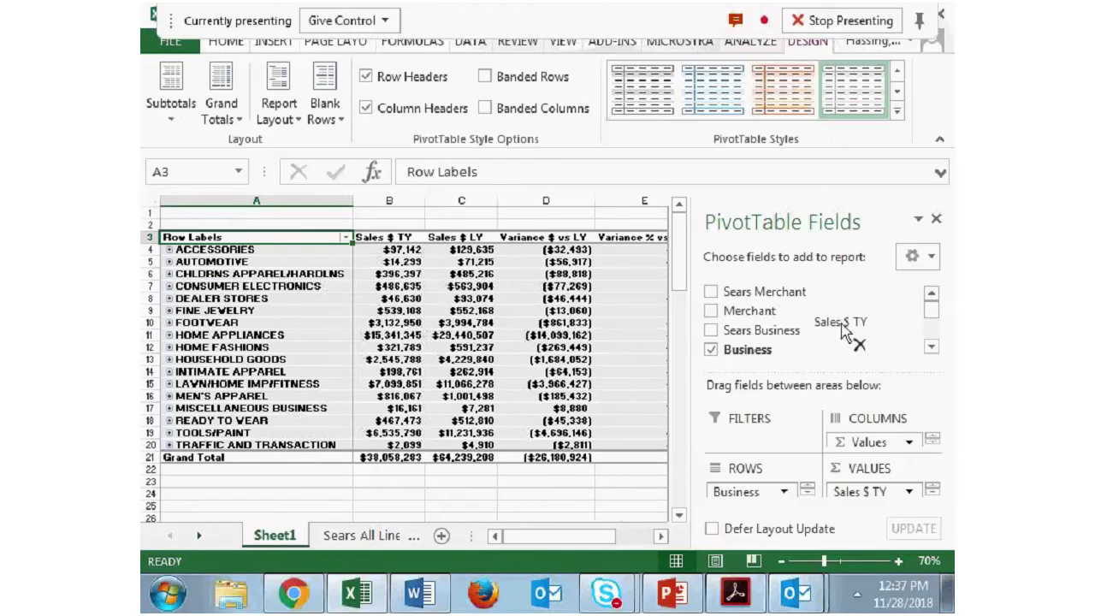
- Remove Sales $ TY, Sales $ LY, Variance $ vs LY and Variance % vs LY from the pivot table values
left_click_drag(899, 493, 842, 338)
left_click_drag(868, 491, 861, 384)
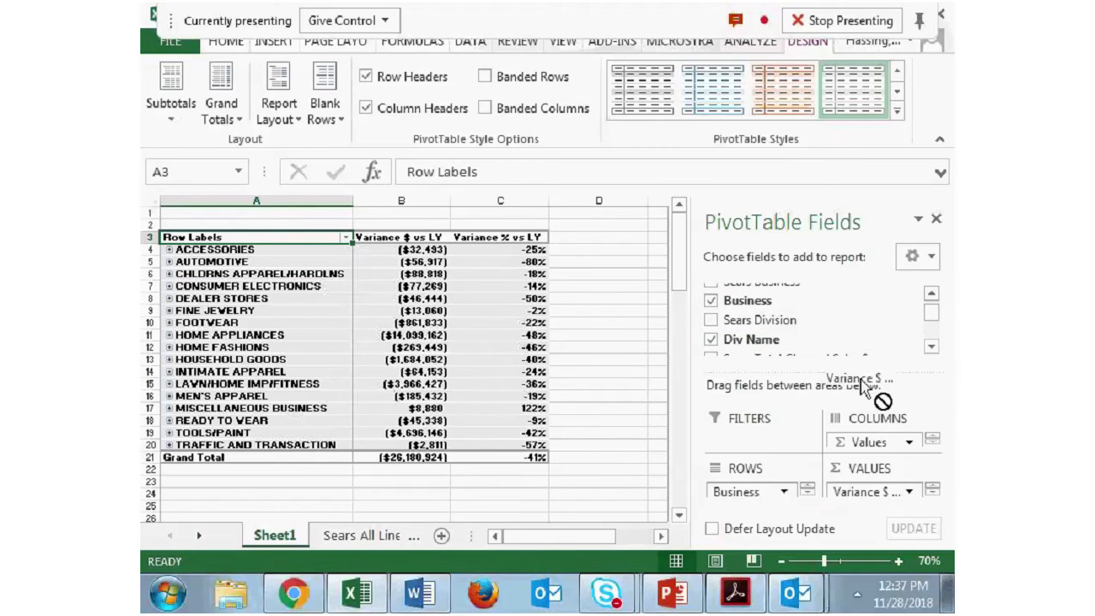
left_click_drag(872, 501, 873, 379)
left_click_drag(868, 502, 847, 347)
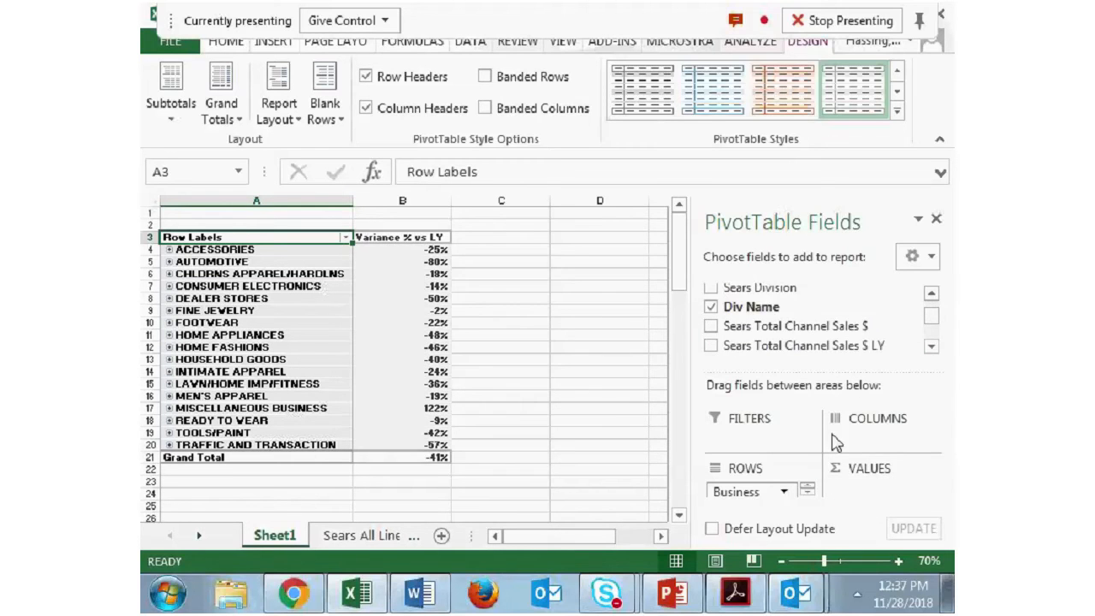
- Expand the entire Business field from the Footwear row so every business lists its divisions
left_click(808, 496)
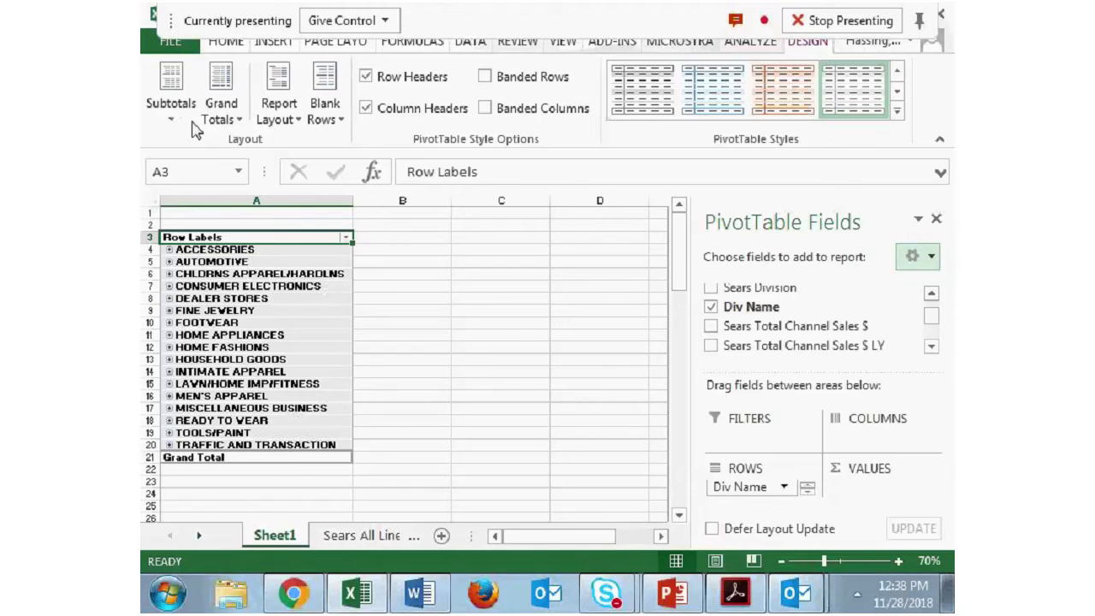
scroll(195, 128, "up", 1)
left_click(226, 109)
left_click(306, 324)
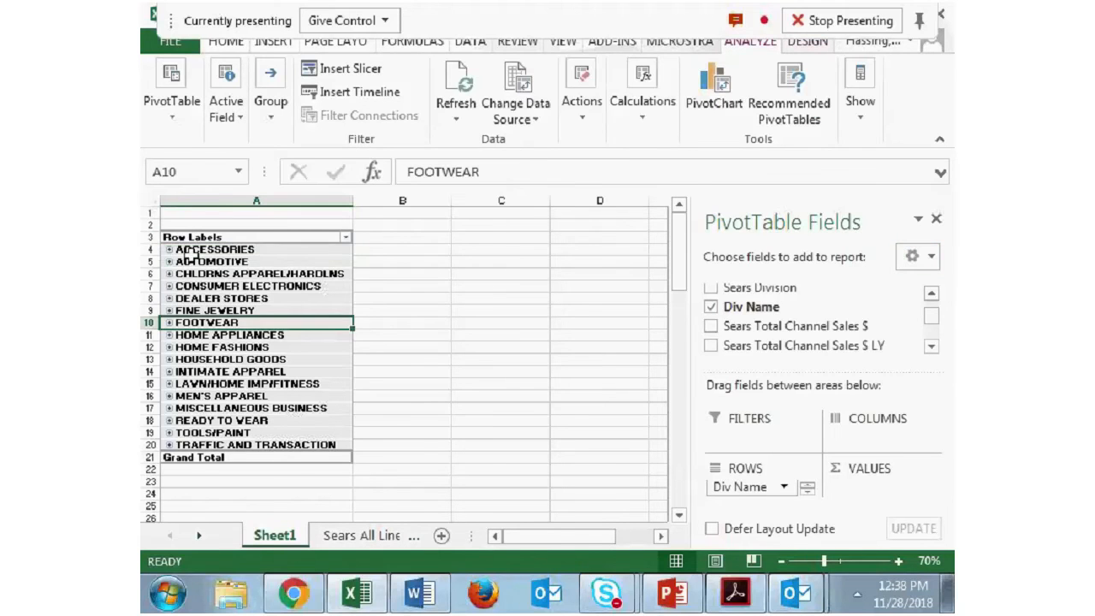
left_click(226, 109)
left_click(445, 169)
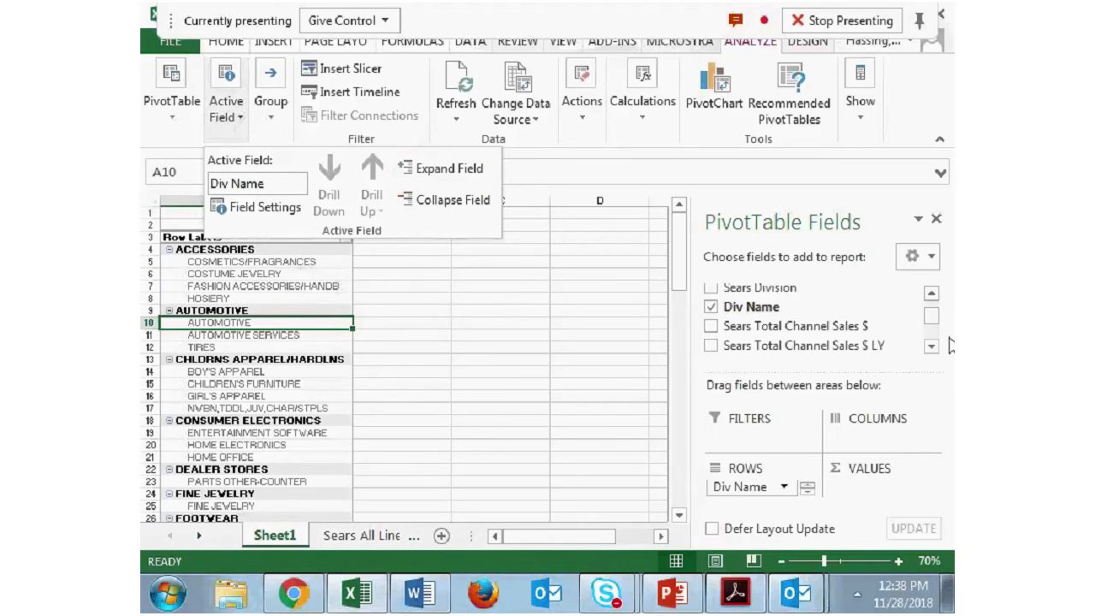
- Add the Sears Division field to the pivot table rows between Business and Div Name
left_click_drag(938, 322, 933, 349)
scroll(933, 347, "down", 1)
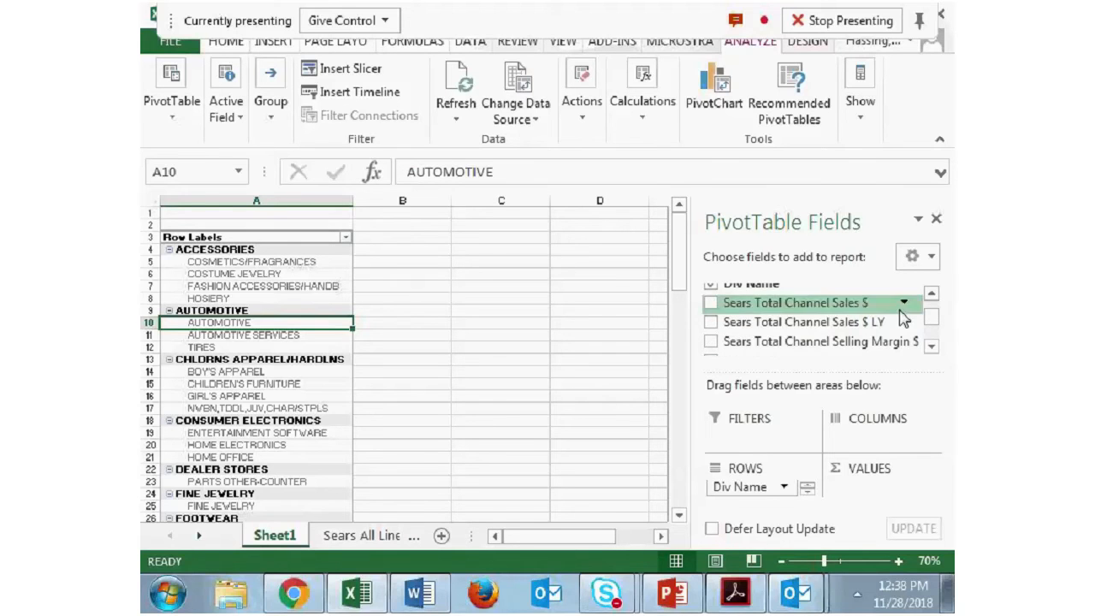
left_click(931, 295)
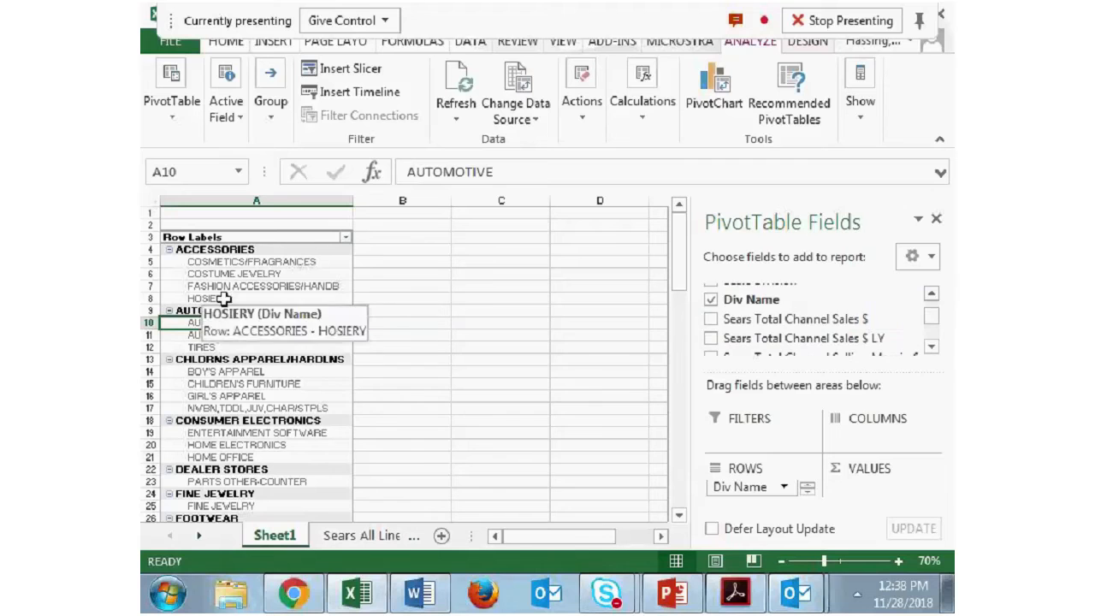
left_click(933, 296)
left_click_drag(847, 296, 773, 504)
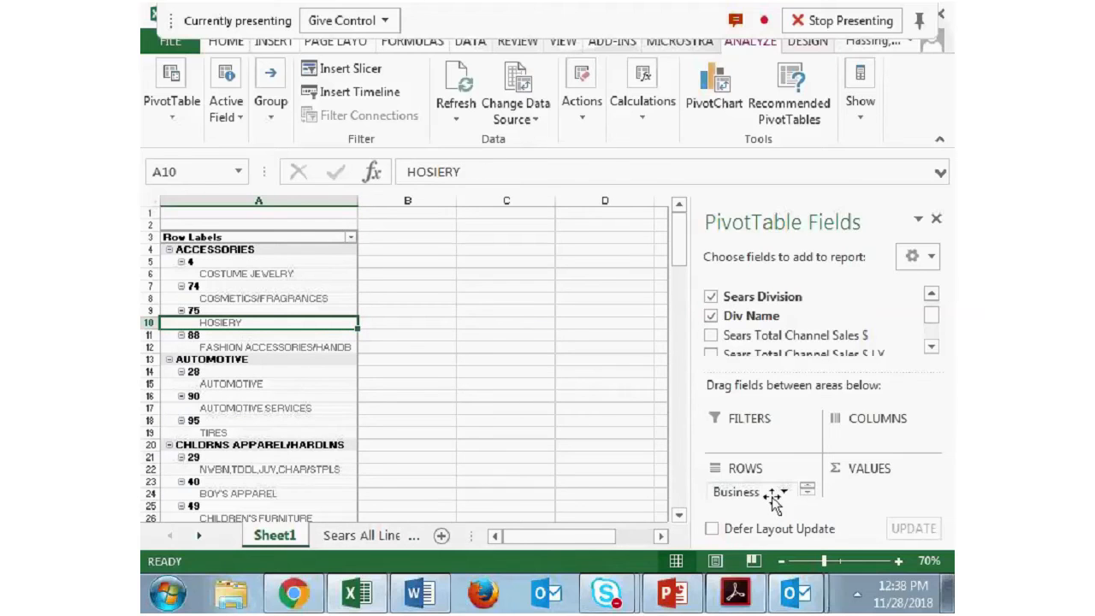
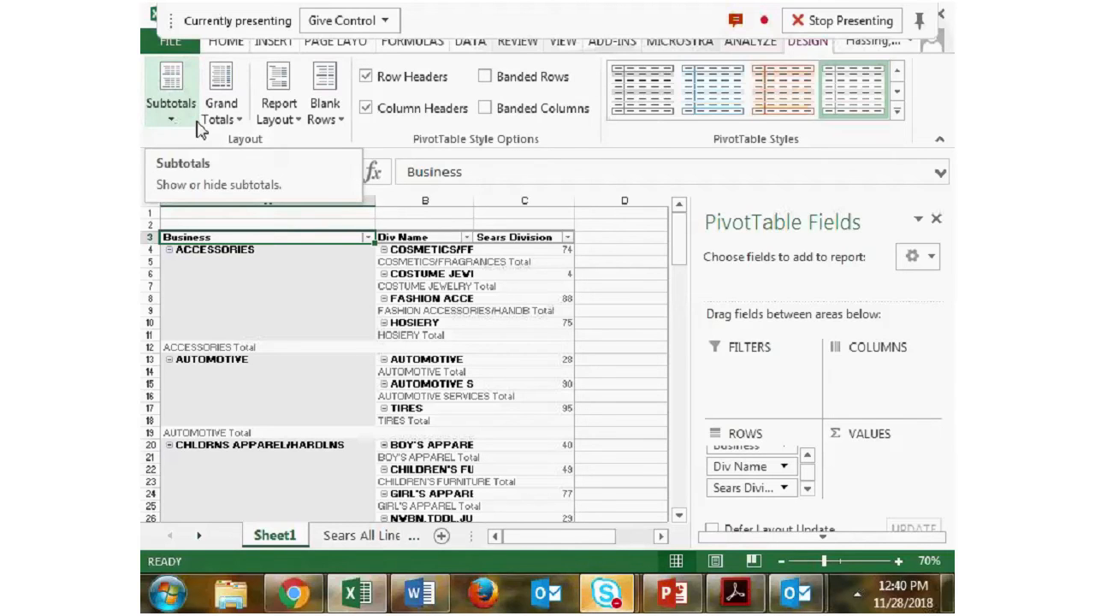
- Switch the pivot table's report layout to compact form
left_click(279, 107)
left_click(362, 152)
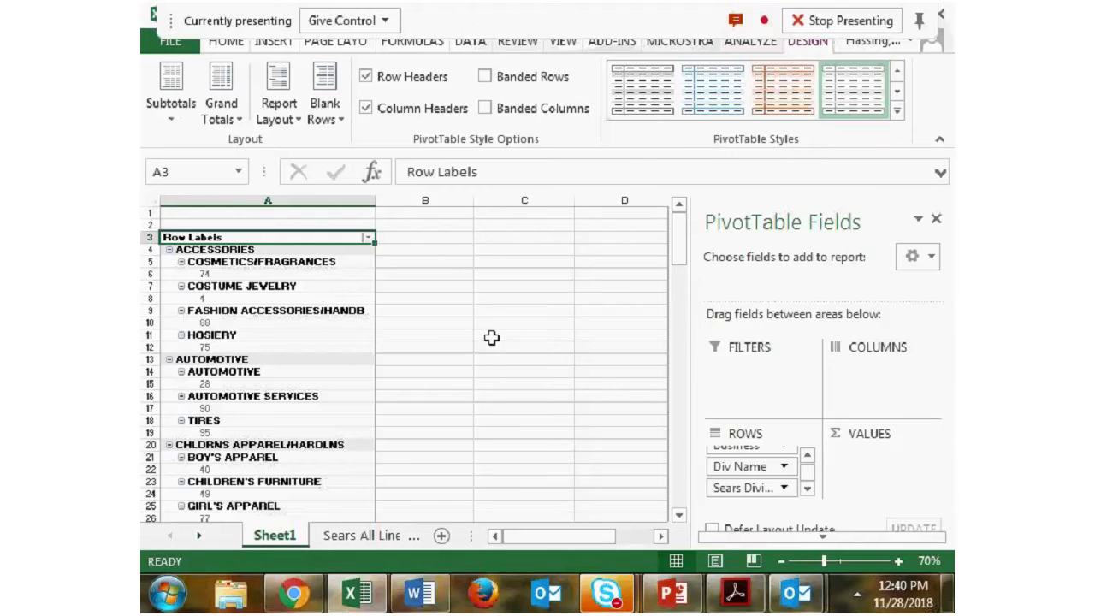
left_click(310, 241)
left_click(315, 237)
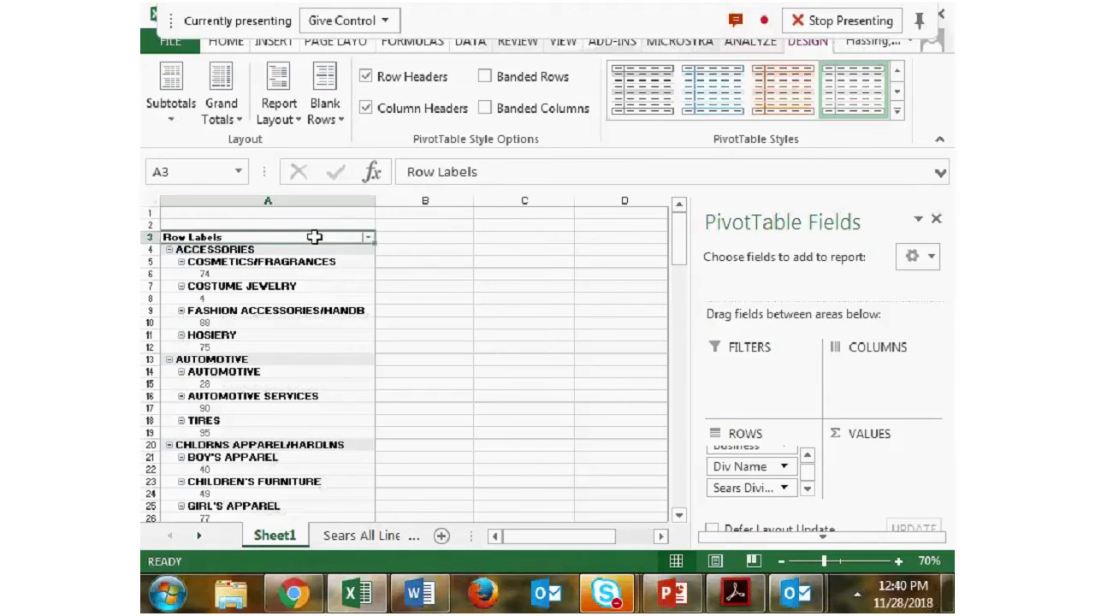
- Show the pivot table in tabular form and set it to not show subtotals
left_click(278, 120)
left_click(365, 250)
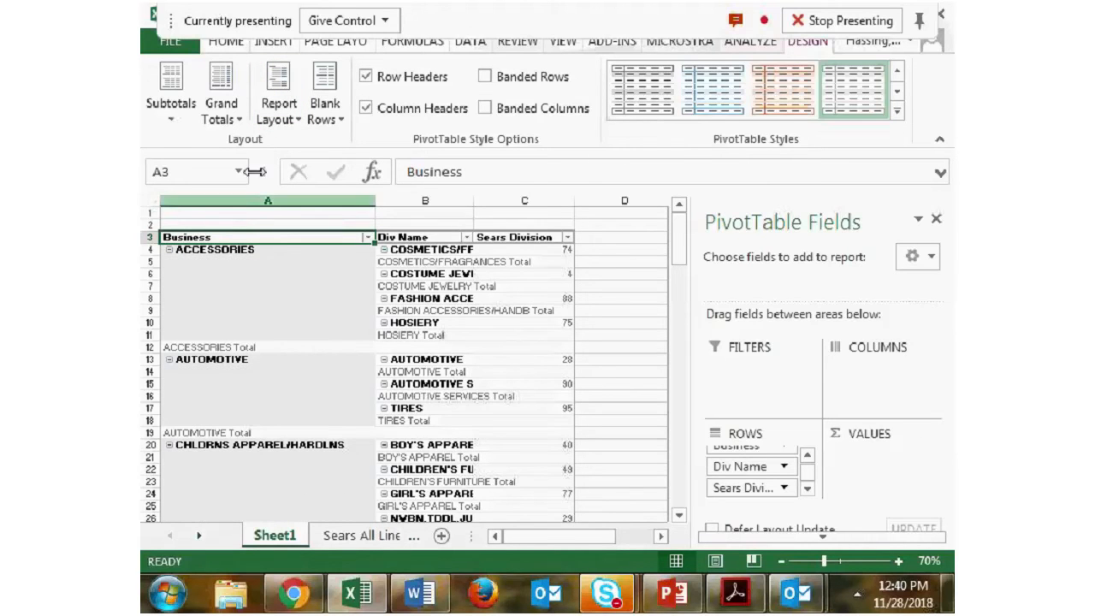
left_click(172, 125)
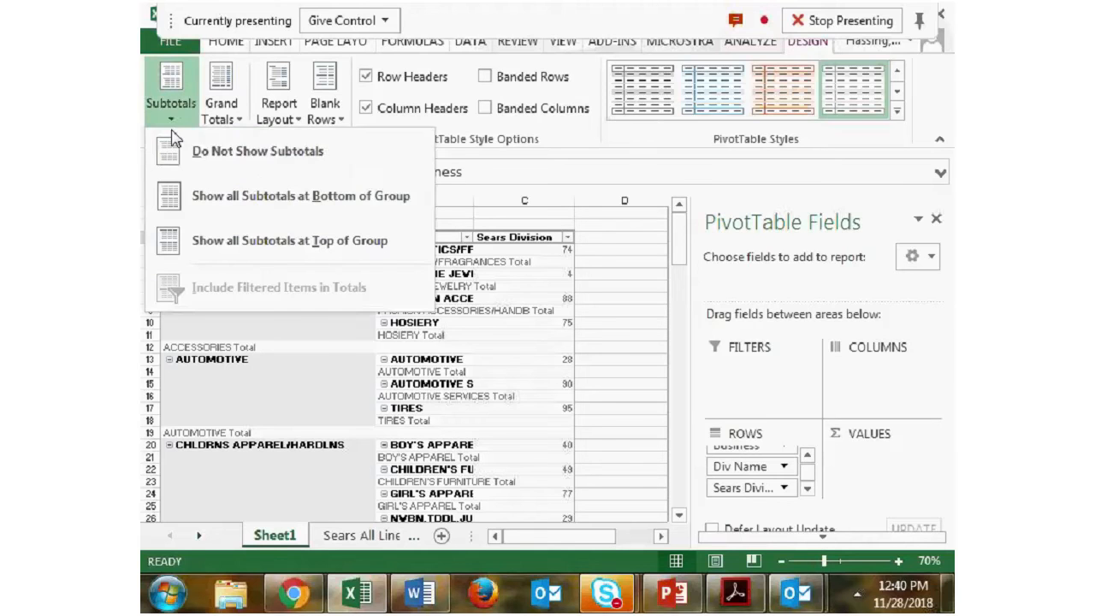
left_click(227, 166)
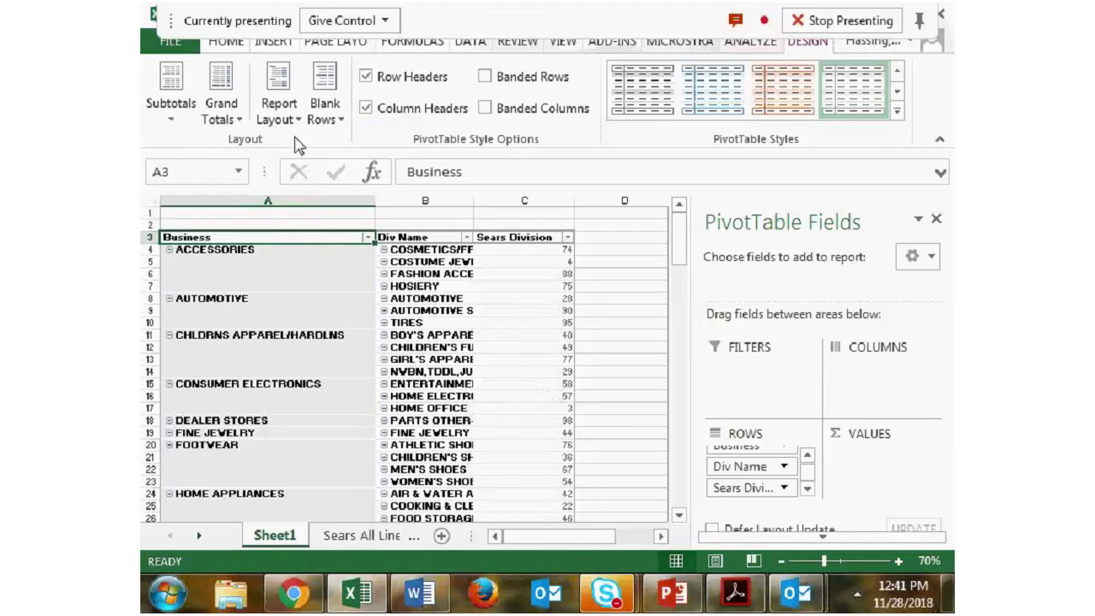
left_click(178, 88)
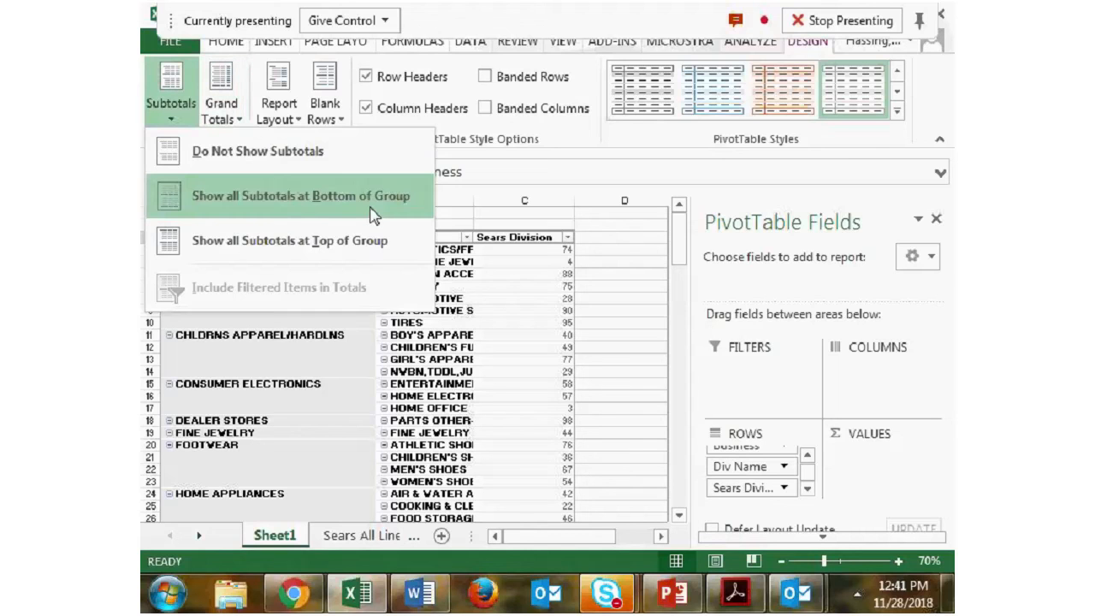
left_click(295, 162)
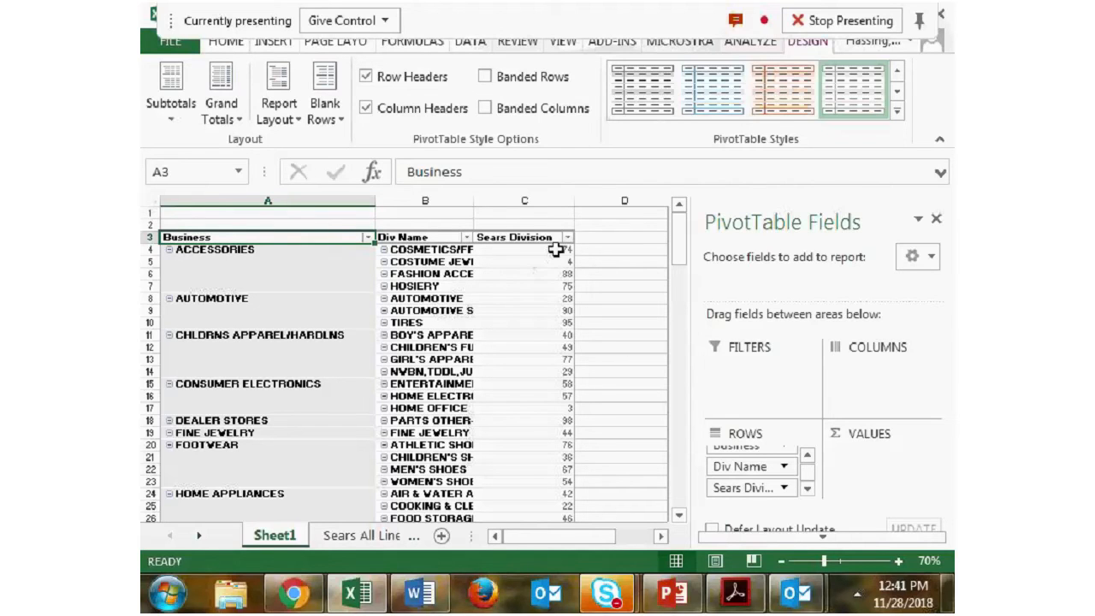
- Repeat all item labels in the tabular pivot table
mouse_move(560, 288)
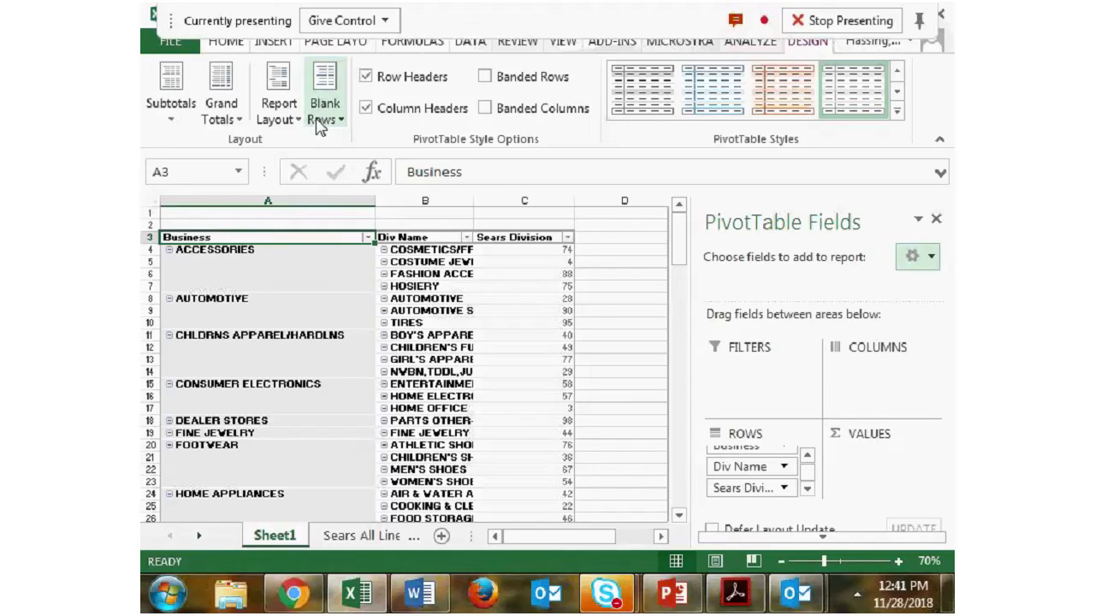
left_click(279, 107)
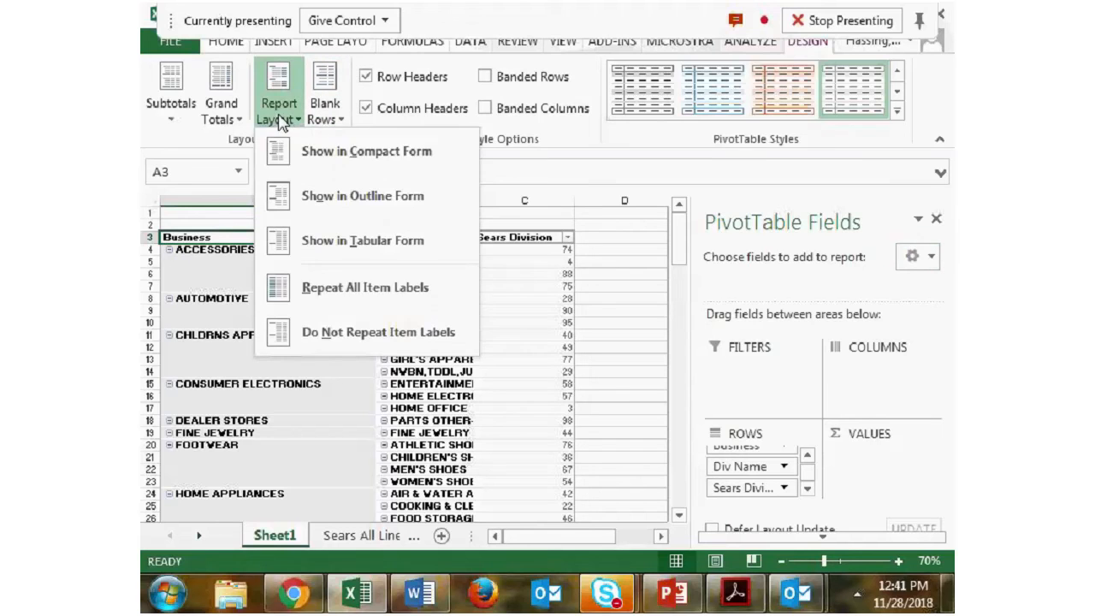
left_click(397, 287)
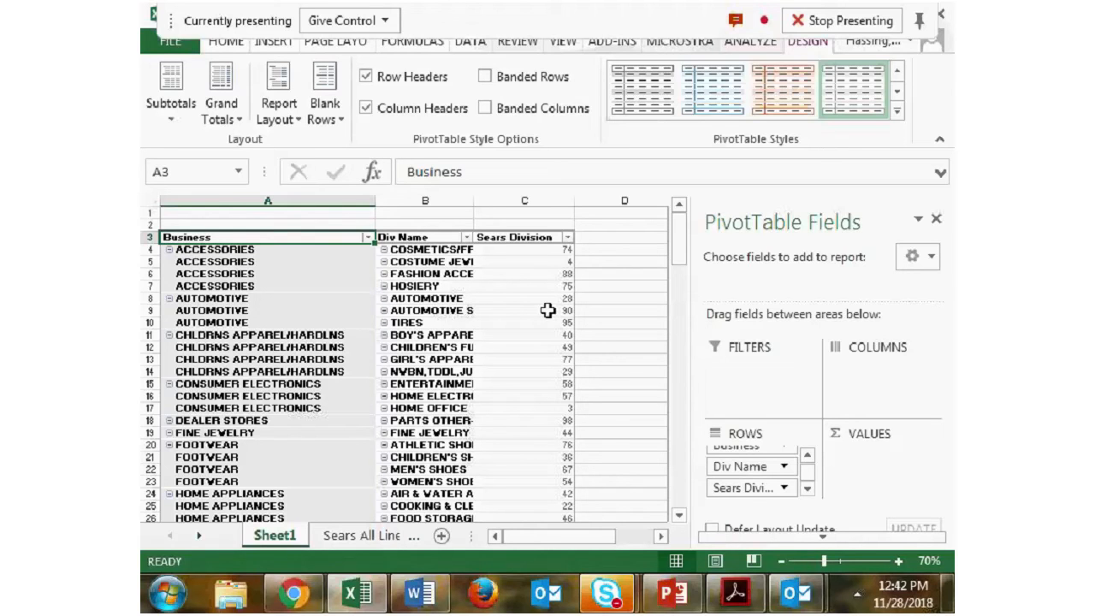
- Undo the repeated item labels and return the pivot table to compact form
key("ctrl+z")
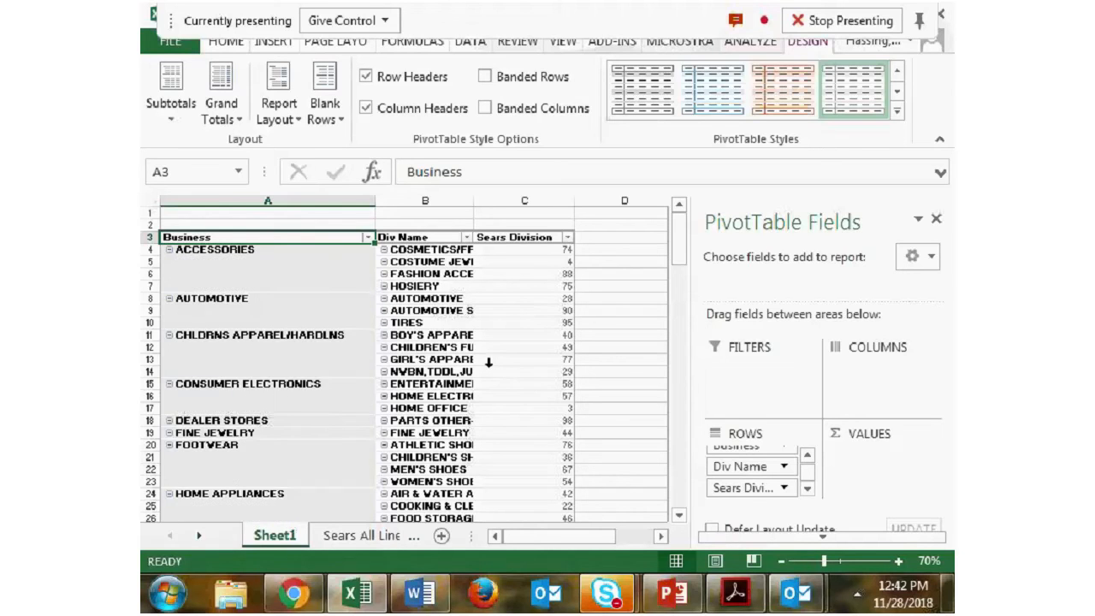
left_click(279, 107)
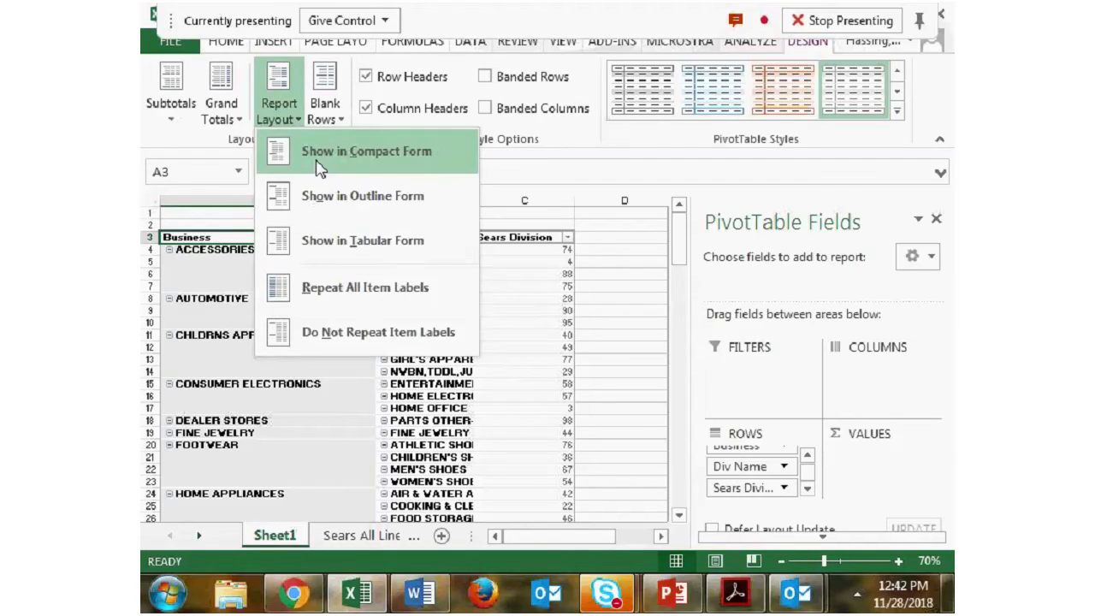
left_click(359, 145)
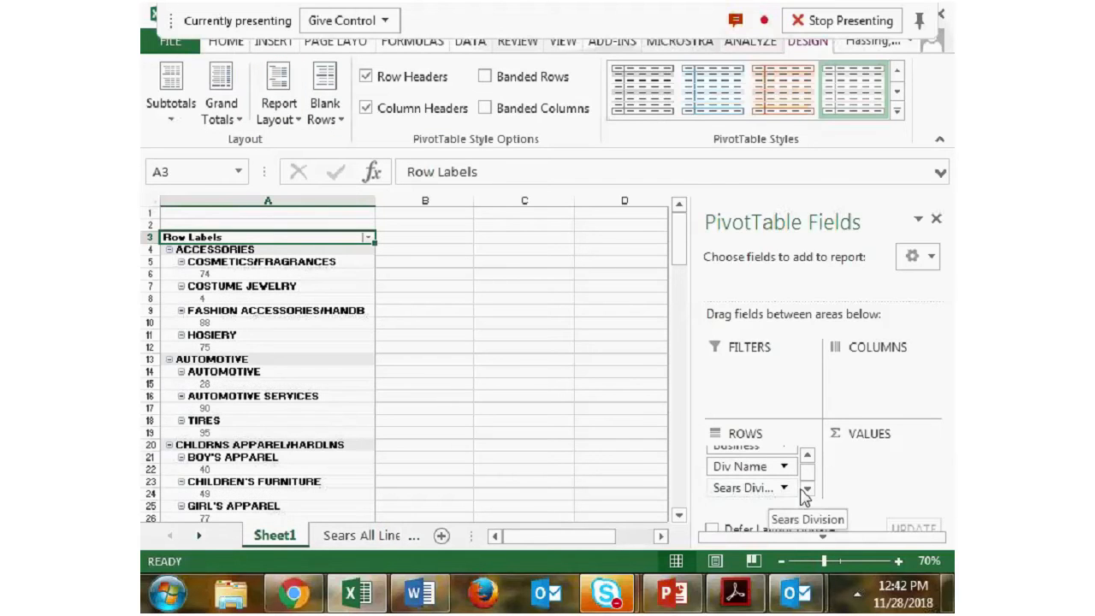
- Remove Sears Division from the pivot table rows and add Sears Total Channel Sales $ to the values
left_click_drag(768, 488, 786, 281)
left_click_drag(764, 486, 794, 276)
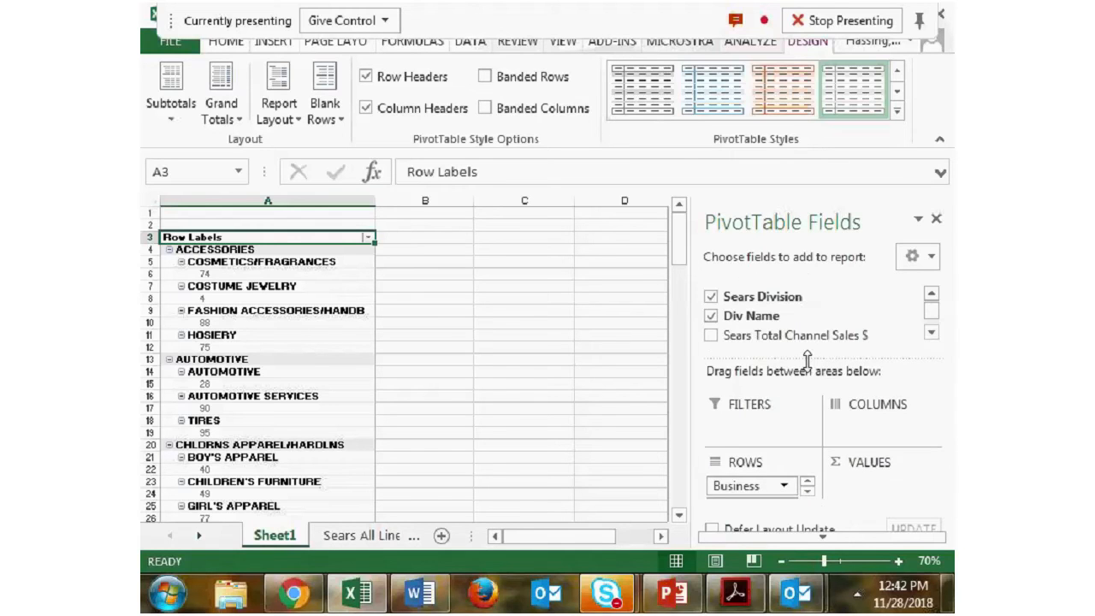
left_click(808, 481)
left_click_drag(760, 485, 805, 327)
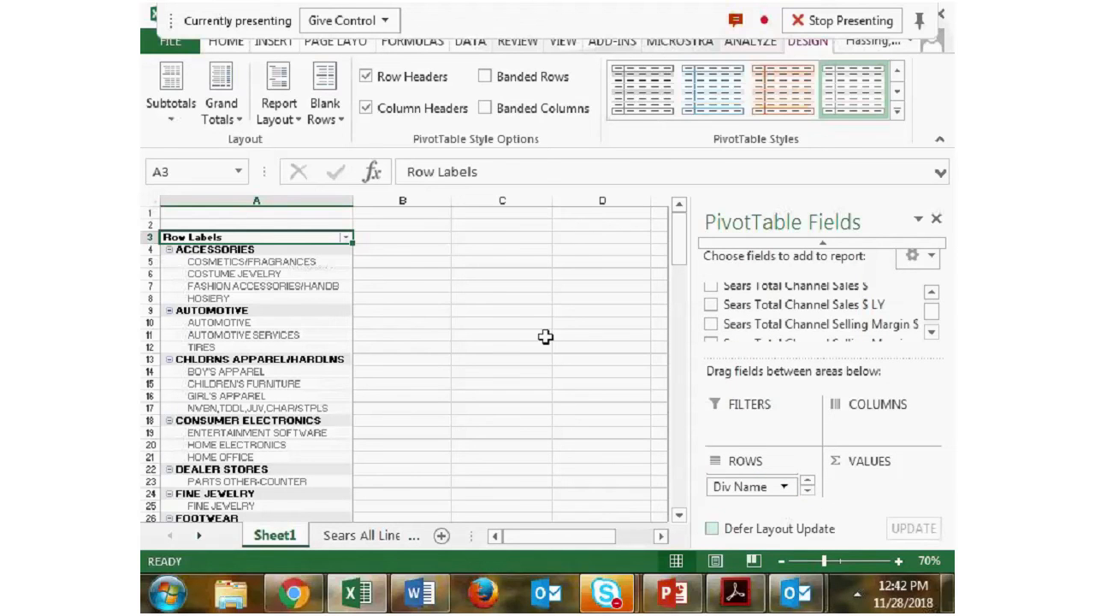
left_click_drag(894, 305, 890, 472)
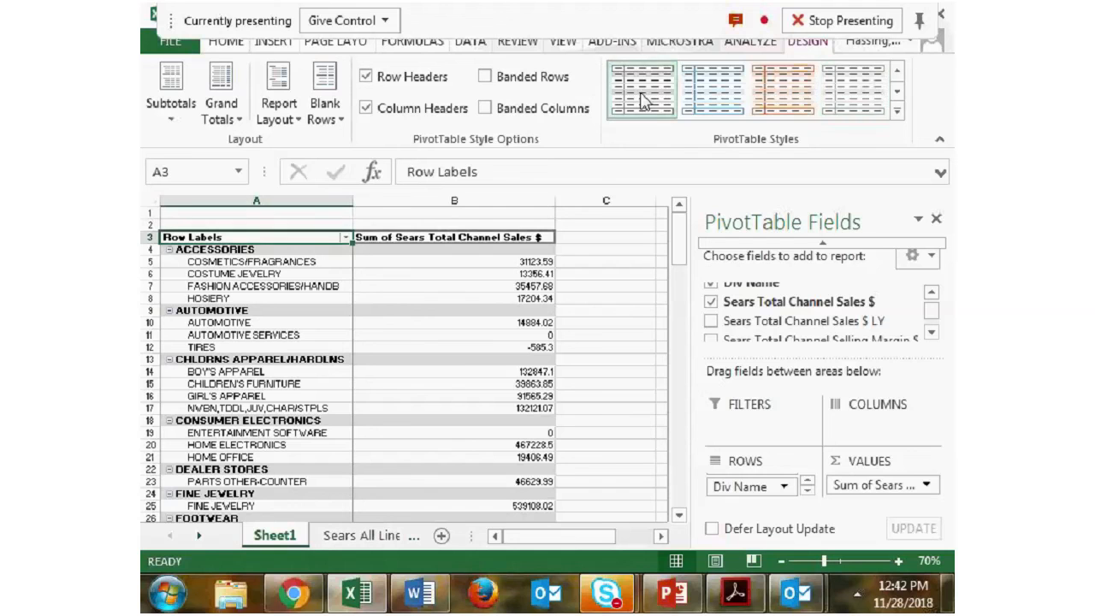
- Switch to Word to check the Formatting topics in the workshop outline, and return to the pivot table in Excel
left_click(440, 602)
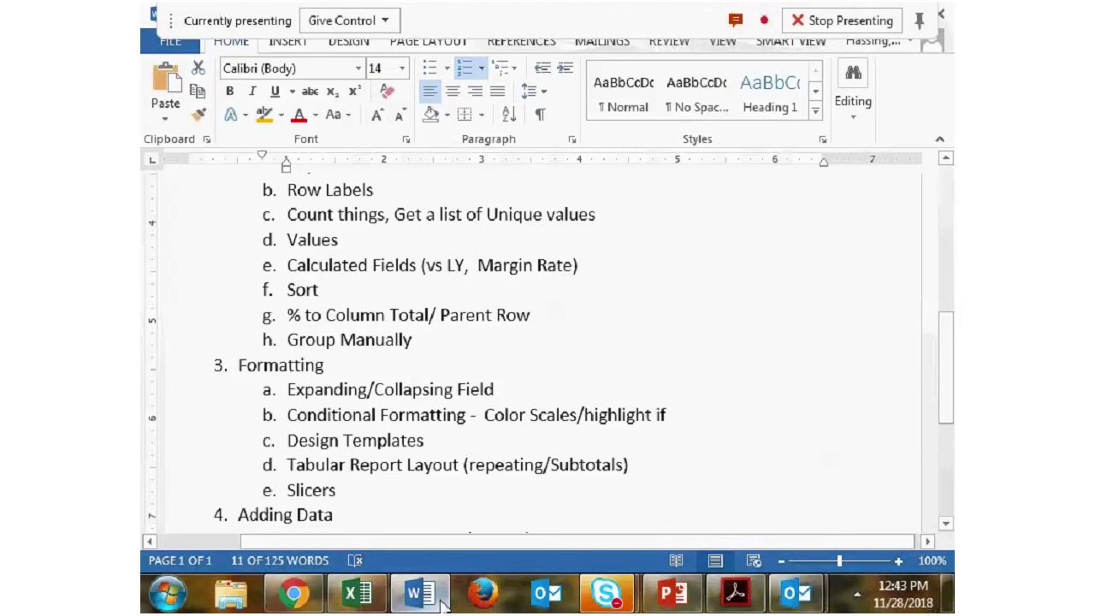
left_click(443, 603)
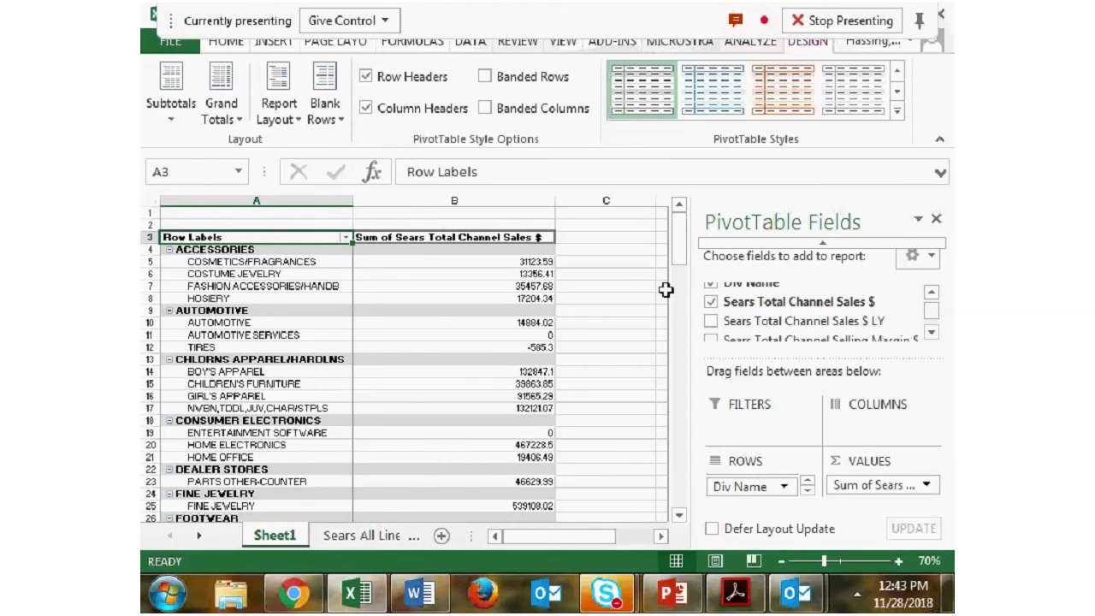
left_click_drag(676, 229, 682, 218)
- Remove the Business field from the pivot table rows
left_click(750, 43)
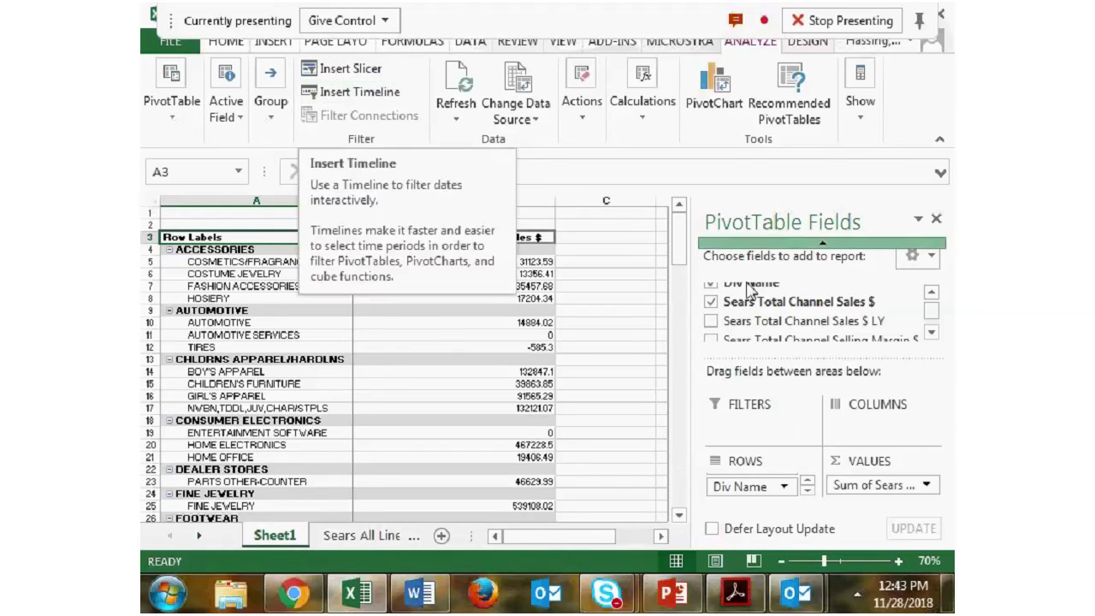
left_click(807, 491)
left_click_drag(748, 485, 788, 318)
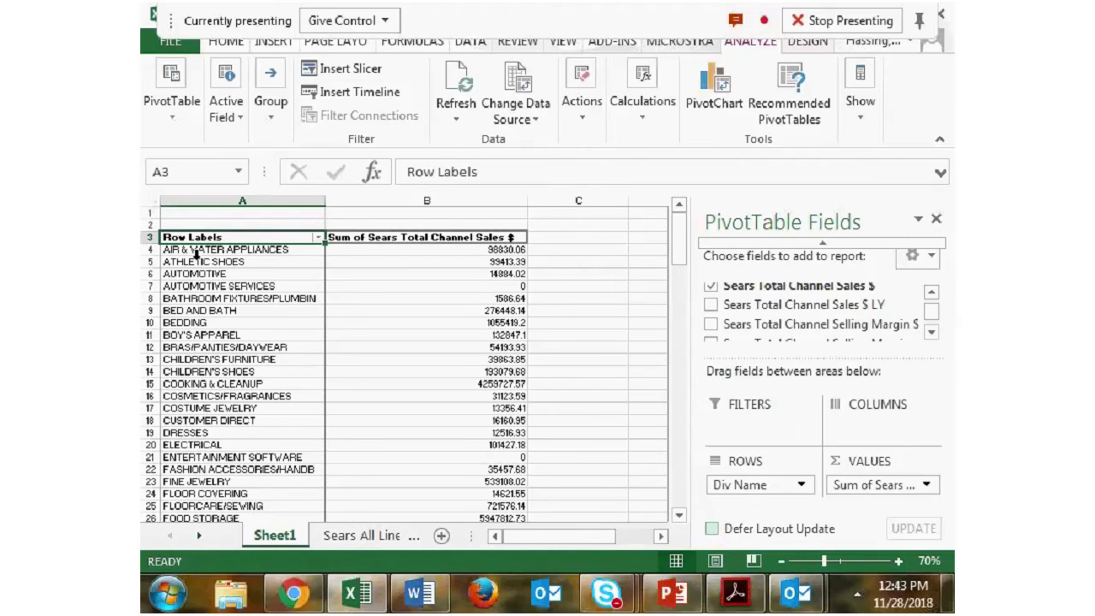
- Insert a slicer for the Business field and place it beside the pivot table
left_click(325, 76)
left_click_drag(789, 183, 658, 101)
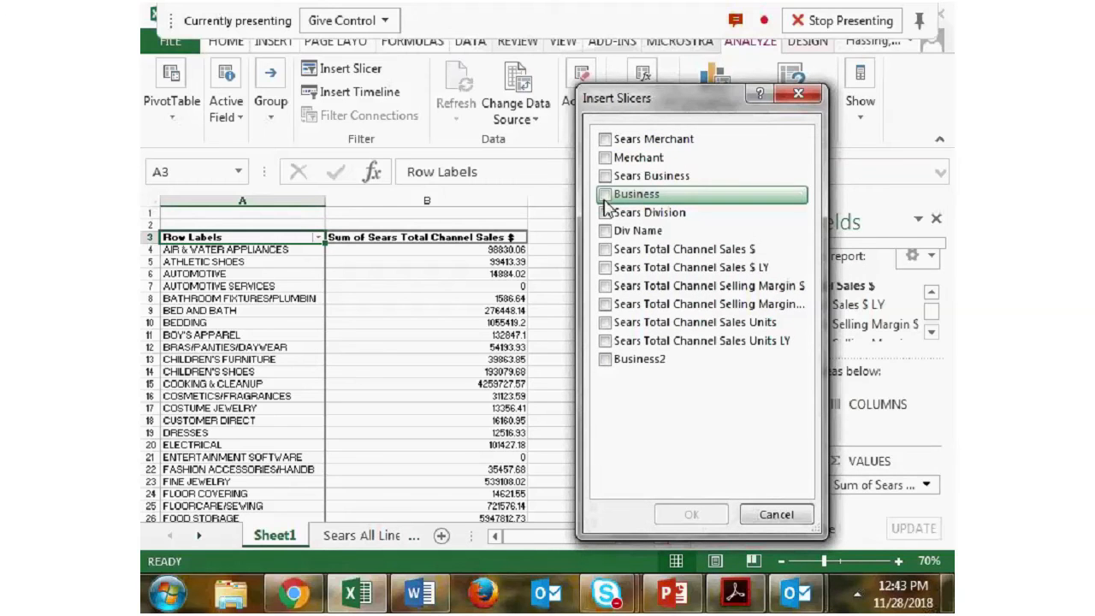
left_click(604, 196)
left_click(689, 513)
left_click_drag(449, 279, 650, 244)
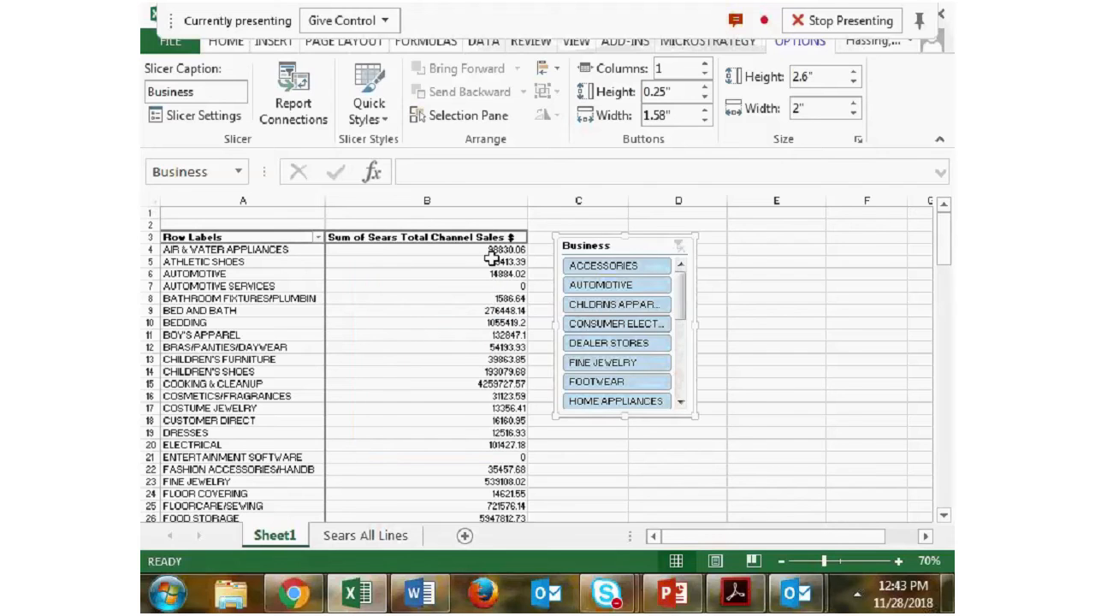
- Filter the pivot table to Fine Jewelry with the Business slicer, and clear the filter
left_click_drag(682, 299, 678, 262)
left_click(631, 367)
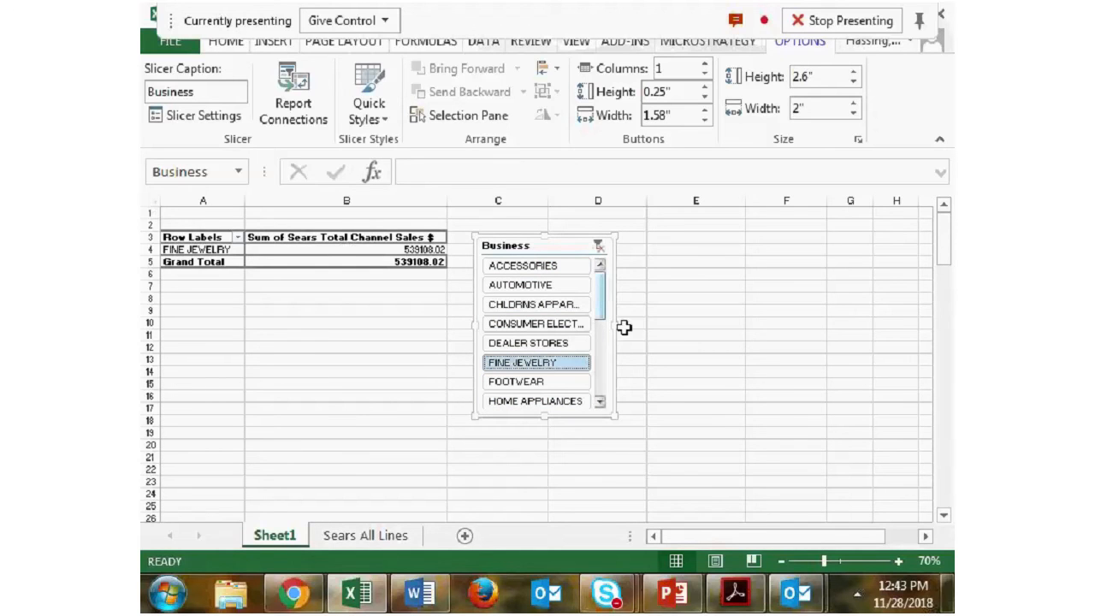
left_click(599, 246)
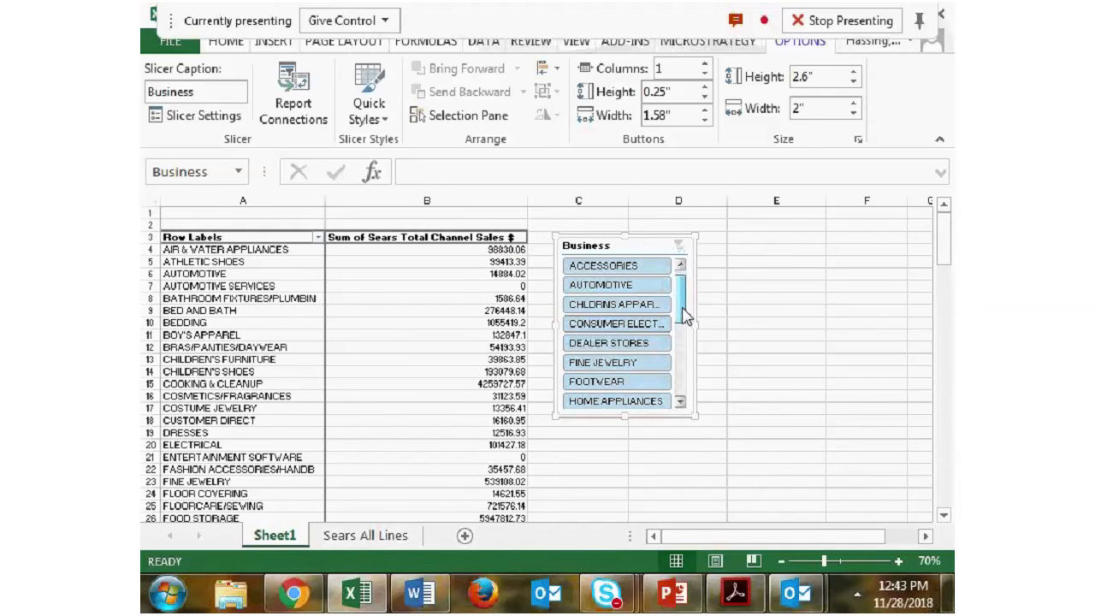
- Filter the pivot table with the Business slicer to Home Fashions and to Household Goods in turn, and clear the filter
scroll(684, 317, "down", 3)
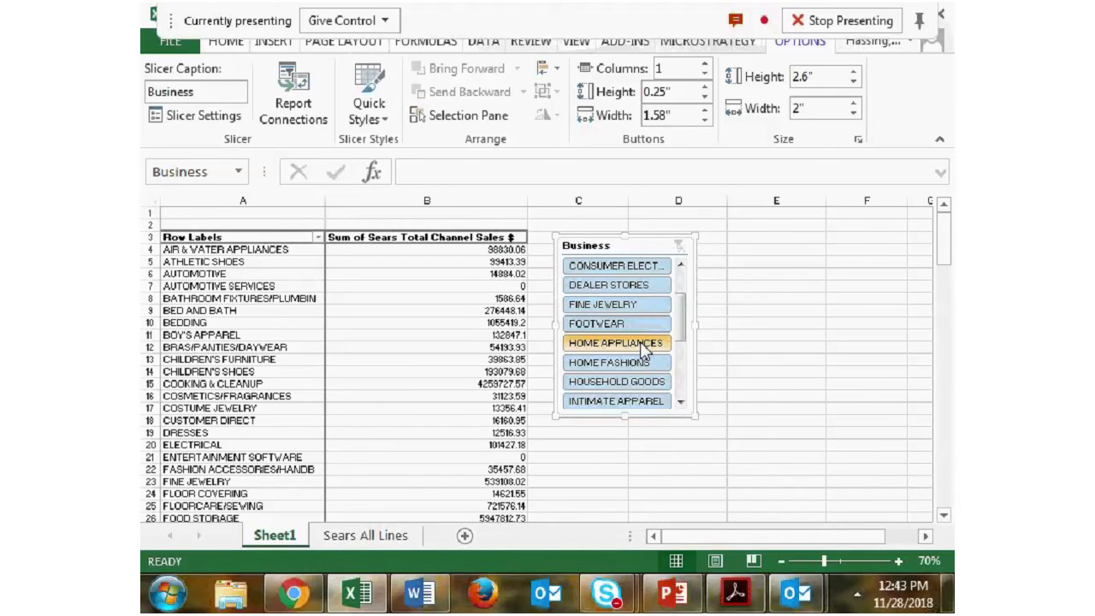
left_click(643, 362)
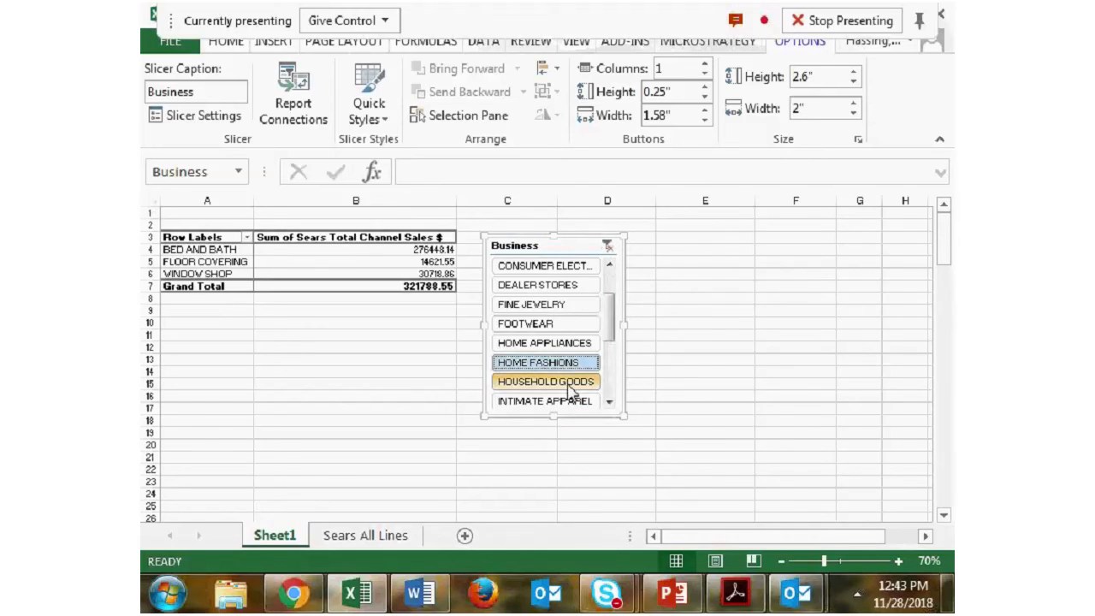
left_click(570, 387)
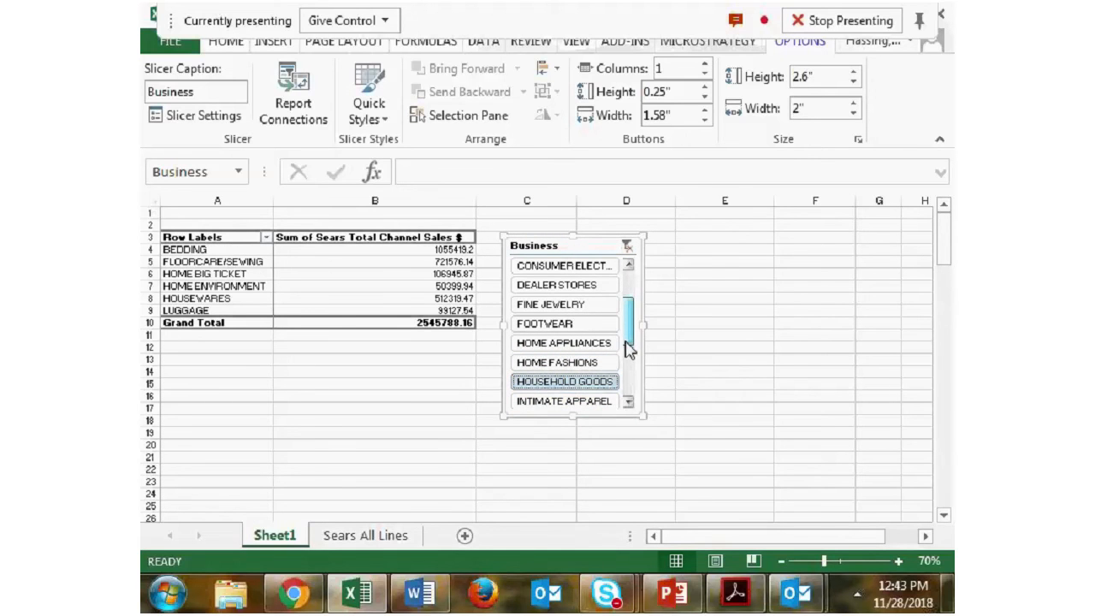
scroll(629, 349, "down", 1)
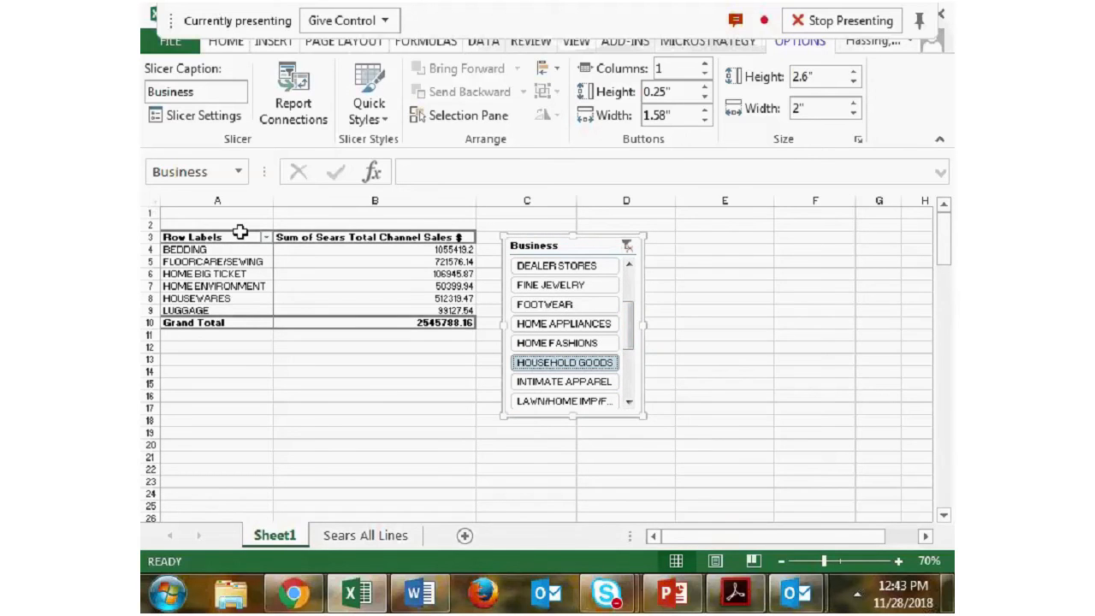
left_click_drag(630, 318, 630, 274)
left_click(628, 245)
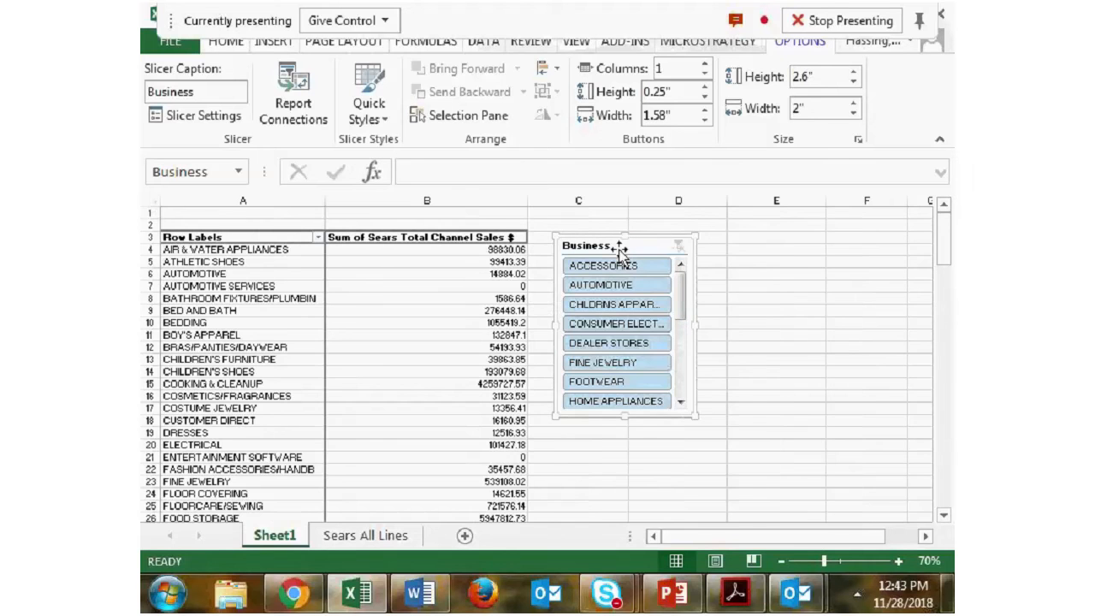
- Filter the pivot table to Ready to Wear with the Business slicer, and clear the filter
left_click_drag(680, 285, 691, 385)
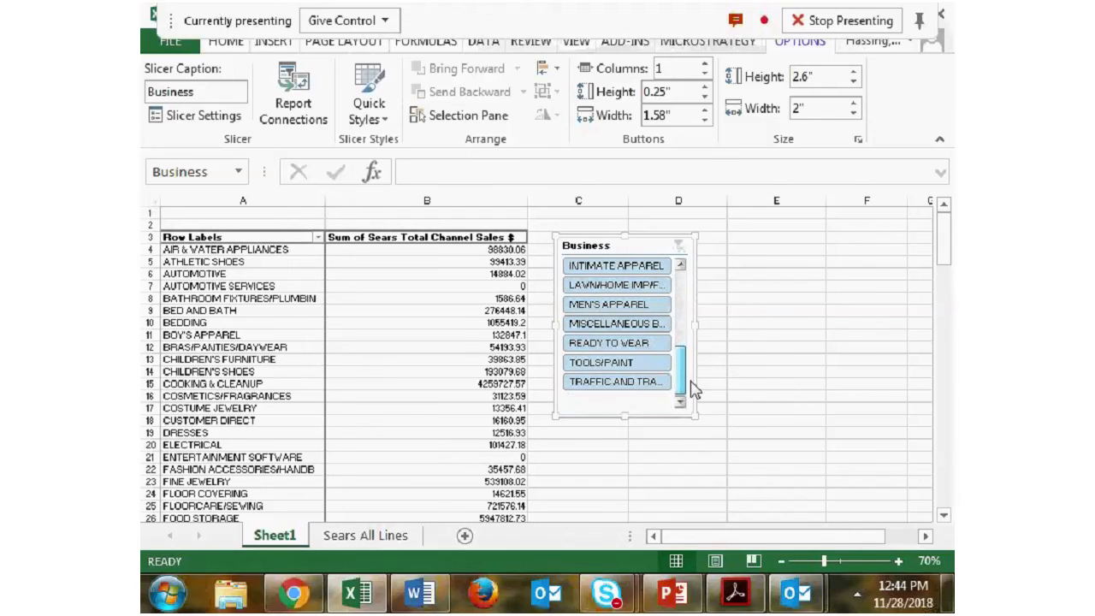
left_click(646, 342)
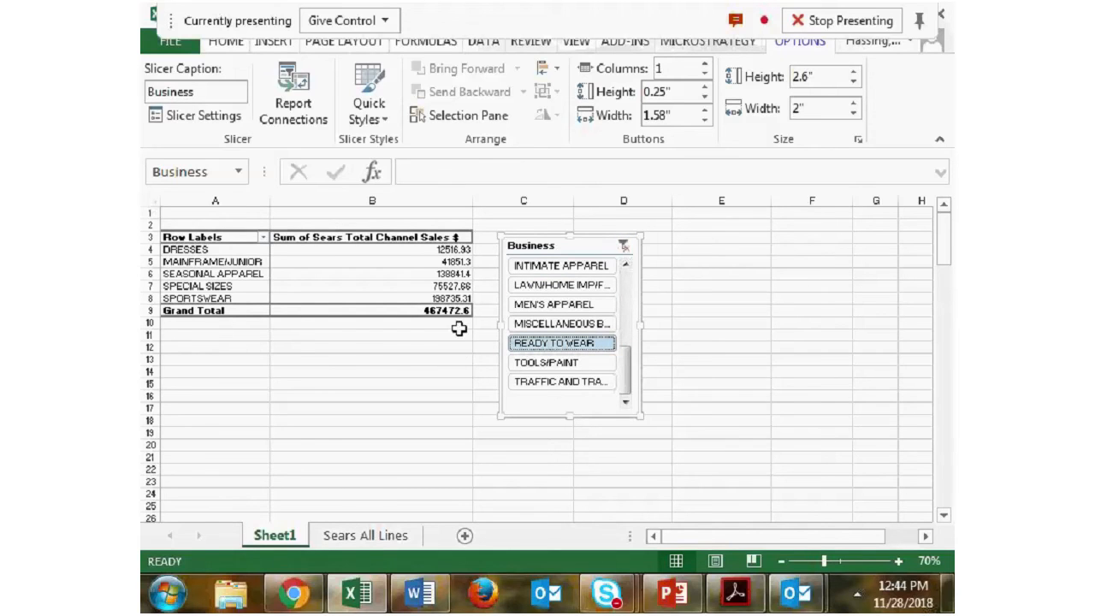
left_click(620, 246)
- Delete the Business slicer from the sheet
right_click(666, 244)
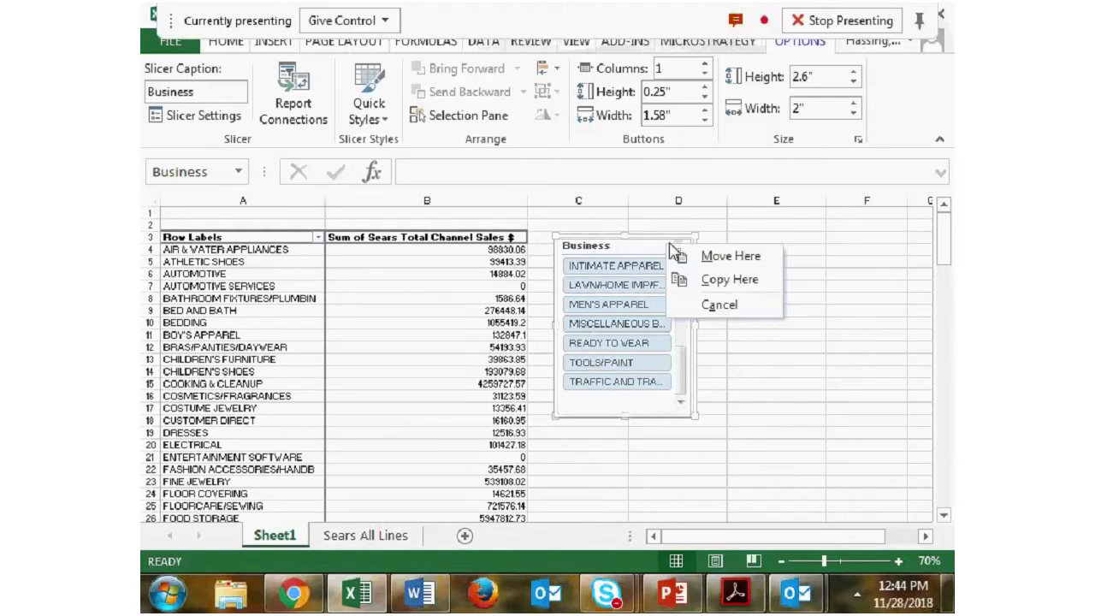
left_click(646, 245)
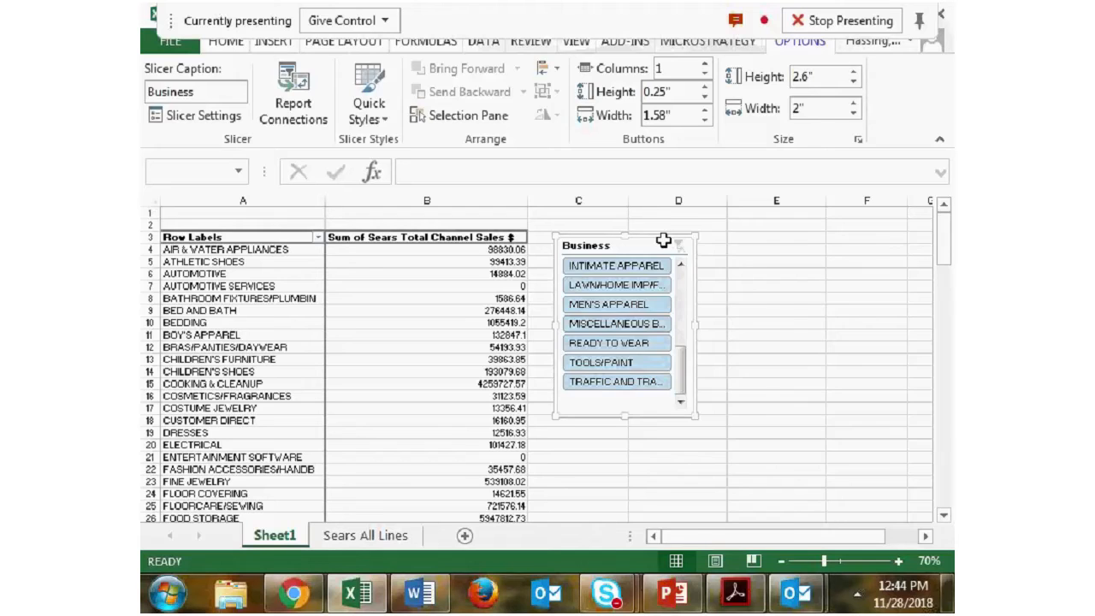
key("Delete")
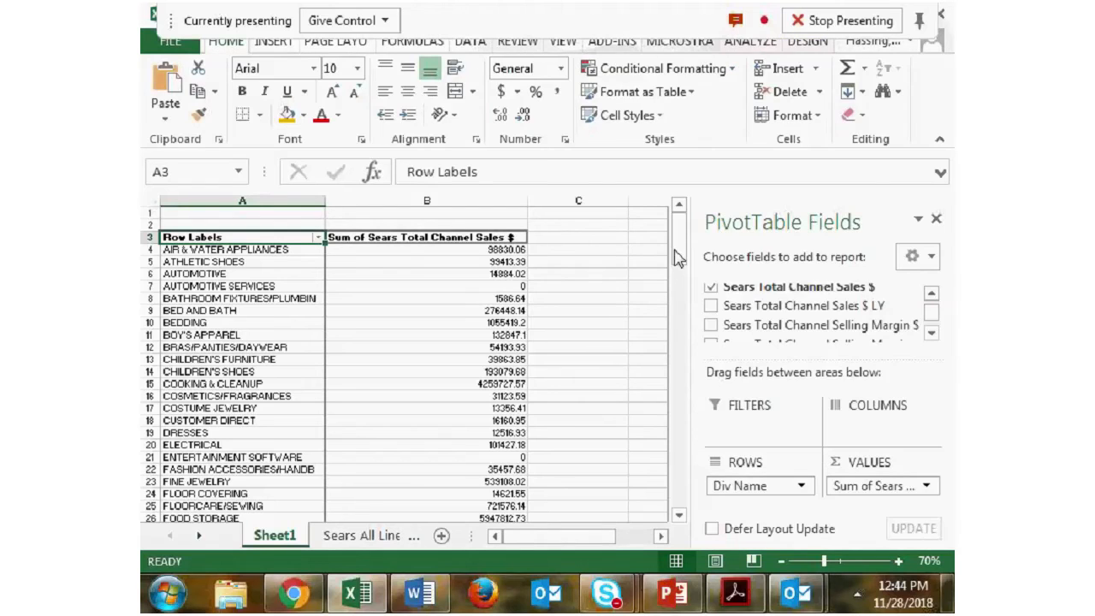
left_click(751, 43)
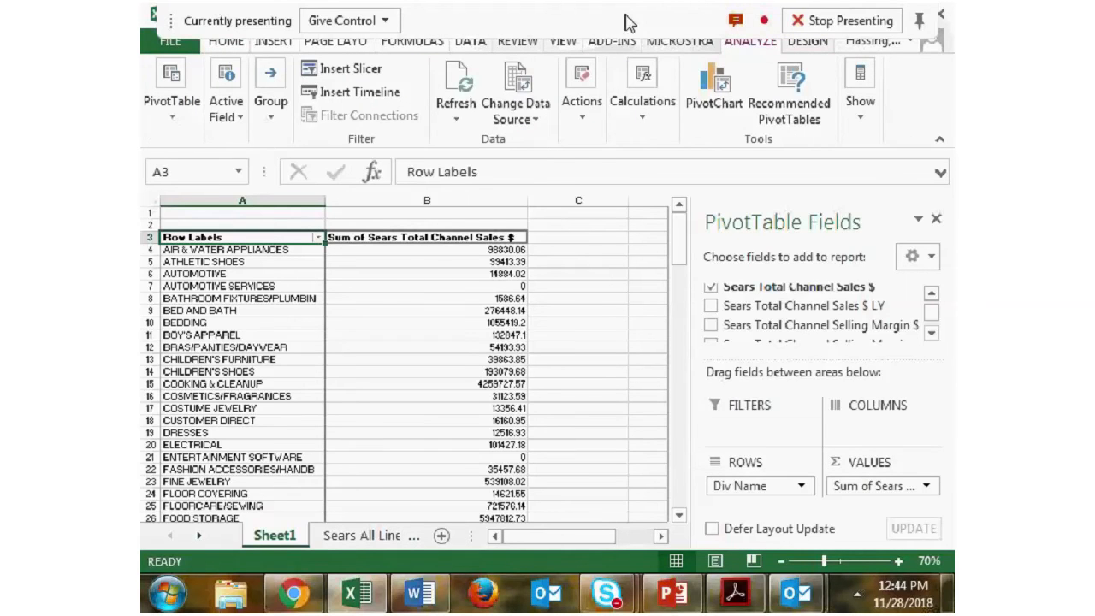
- Switch to the Word workshop outline to read the Adding Data section, and return to the Excel workbook
left_click(334, 70)
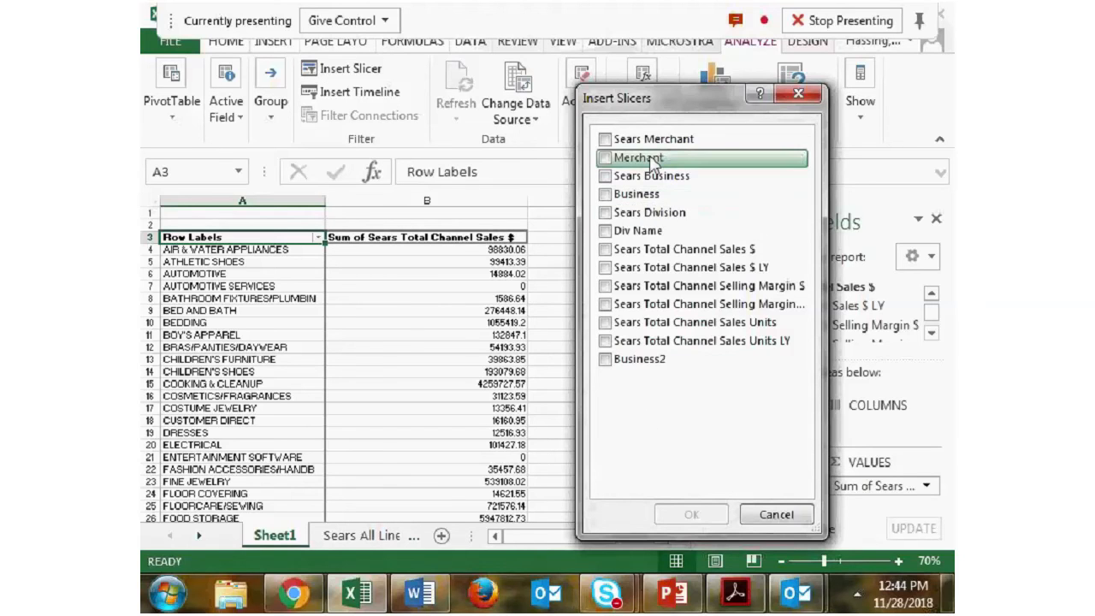
left_click(809, 96)
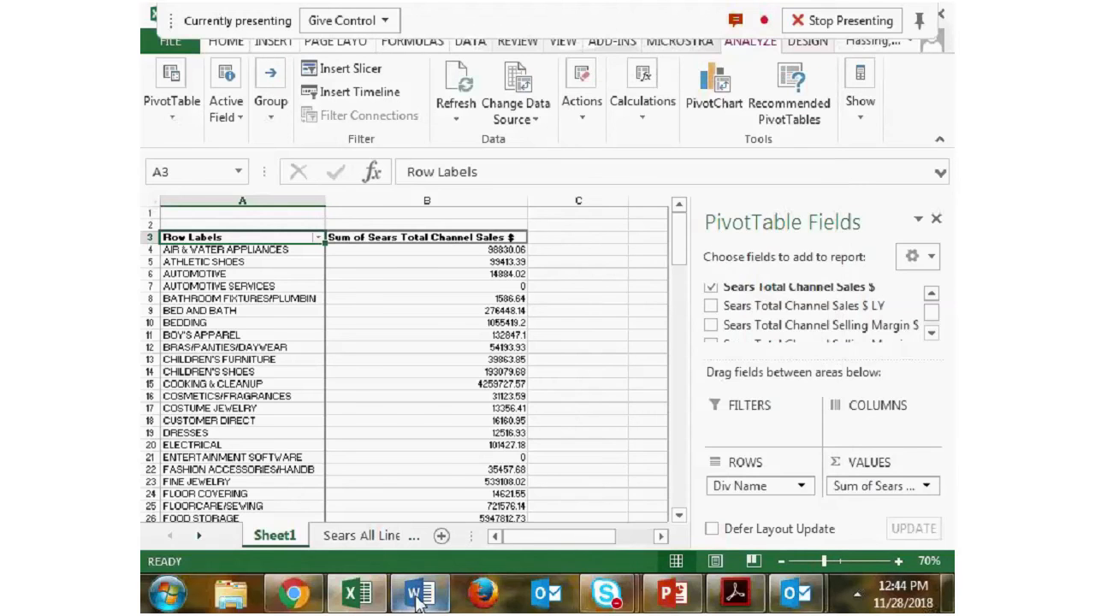
left_click(417, 599)
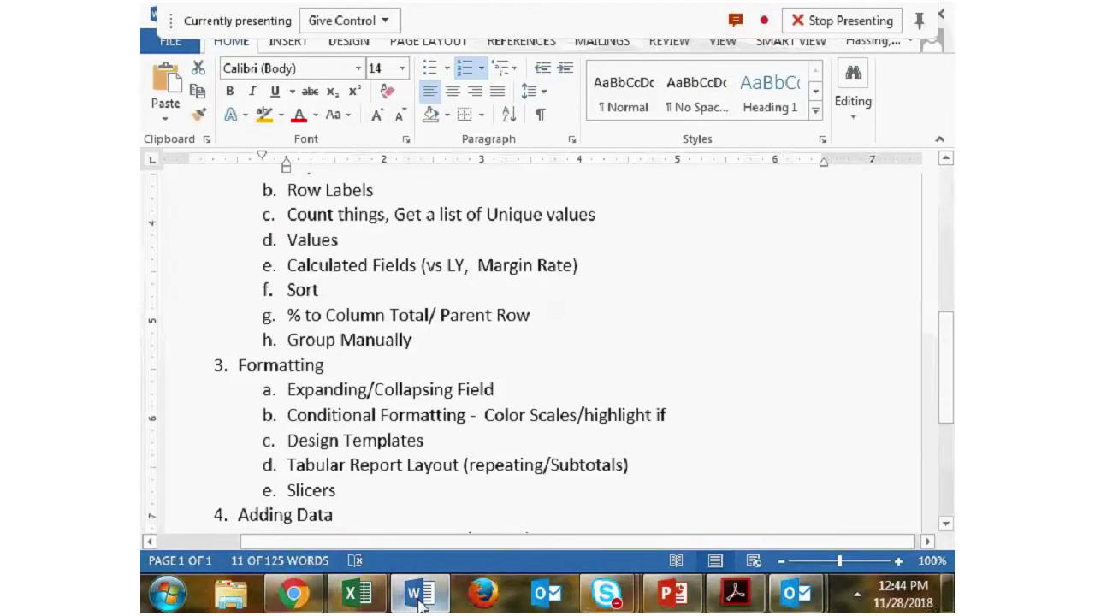
scroll(467, 471, "down", 3)
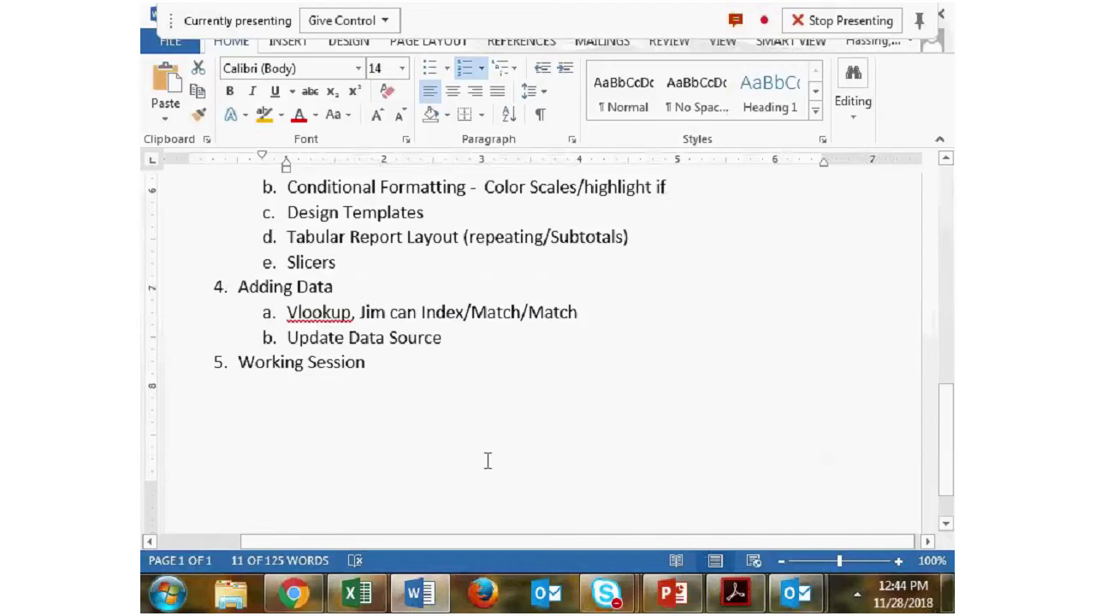
scroll(437, 502, "up", 2)
left_click(356, 587)
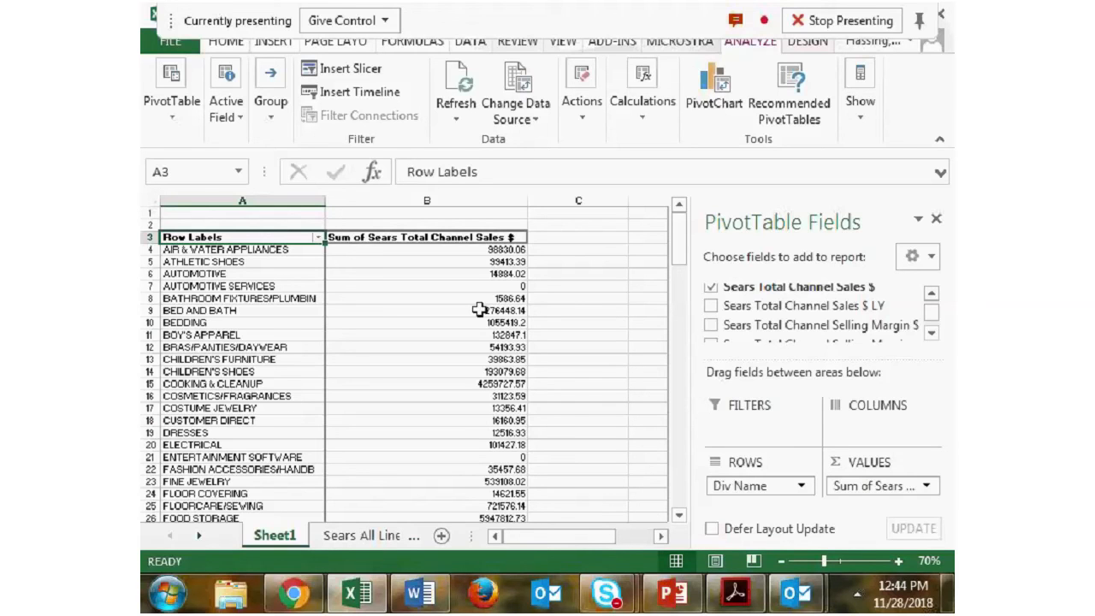
- On the Sears All Lines sheet, set cell K8 to 34920 and cell G15 to 8394
left_click_drag(542, 539, 513, 547)
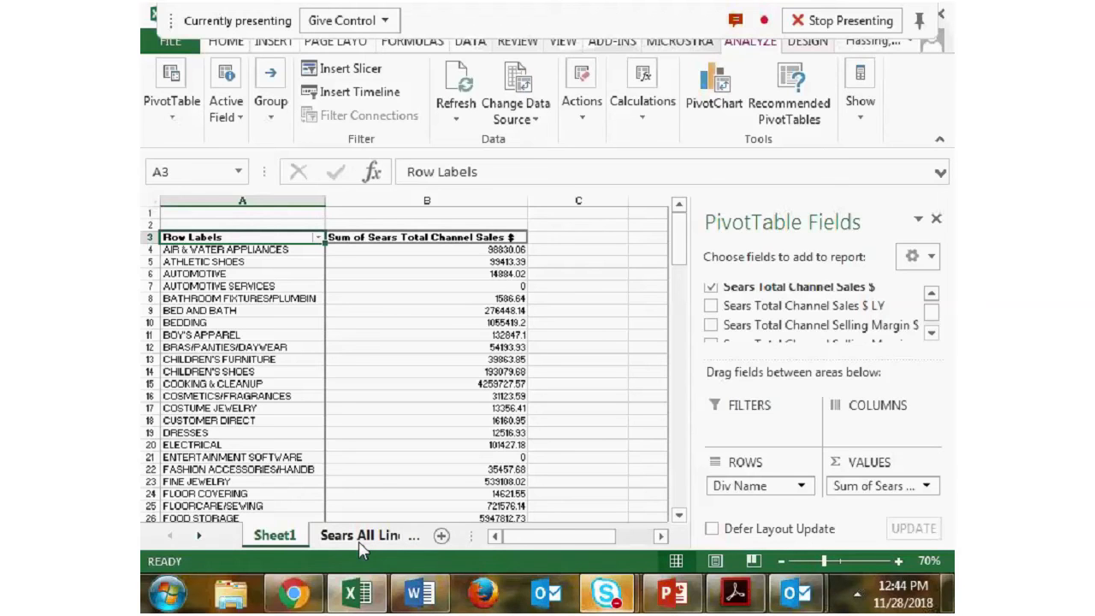
left_click(359, 541)
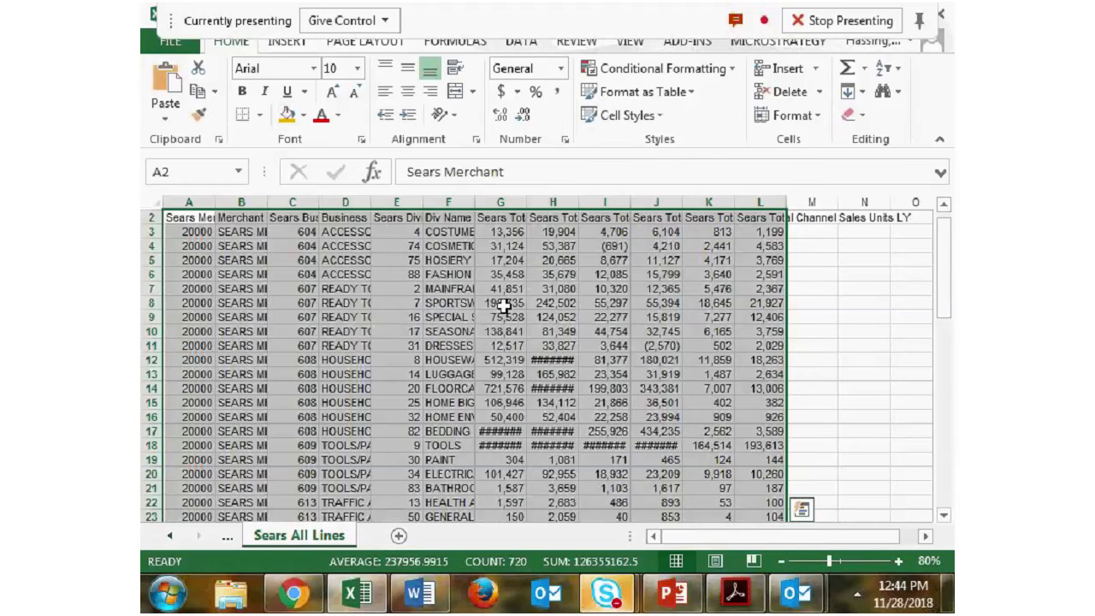
left_click(505, 305)
scroll(710, 313, "up", 1)
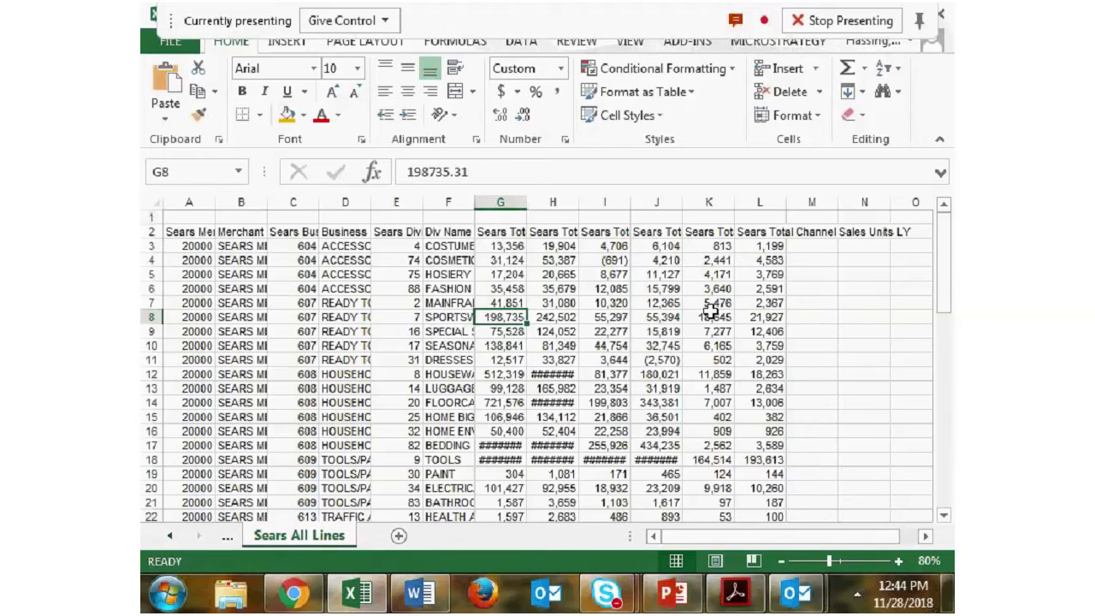
left_click(710, 314)
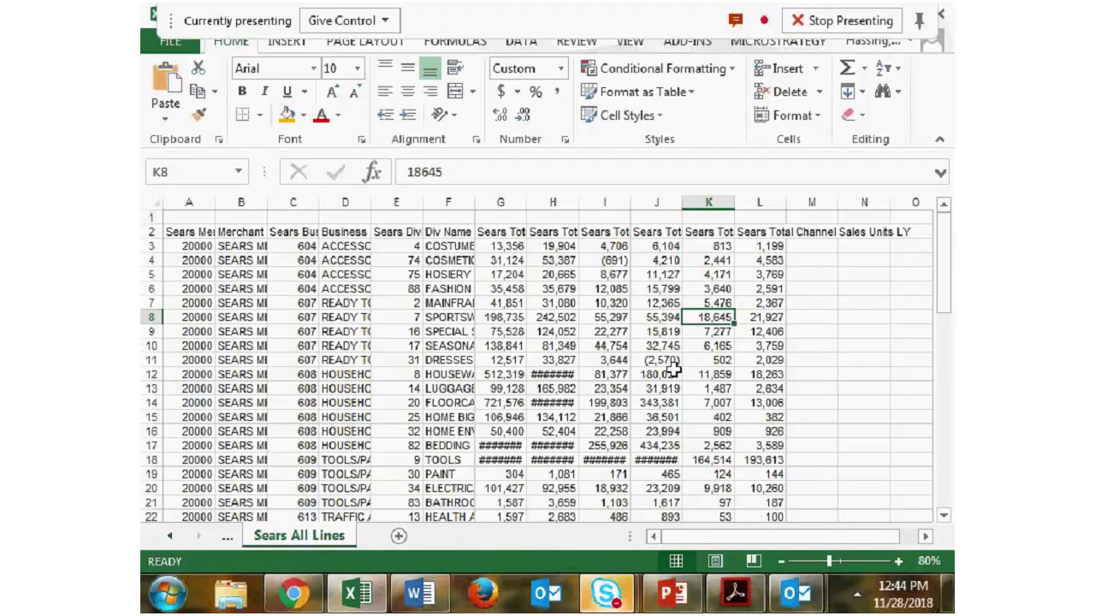
type("34920")
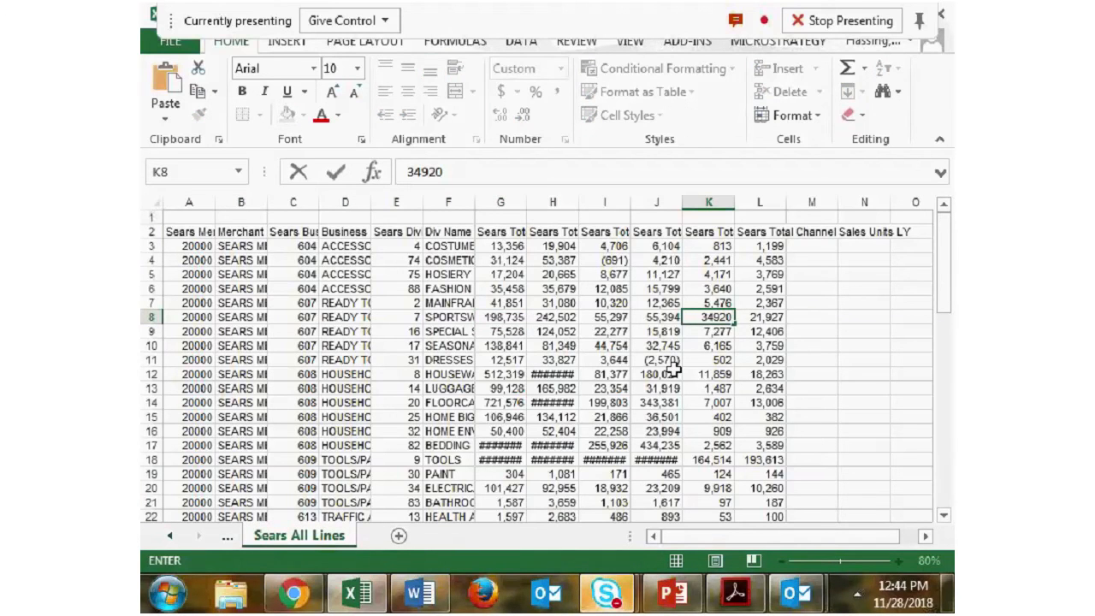
left_click(511, 415)
type("8394")
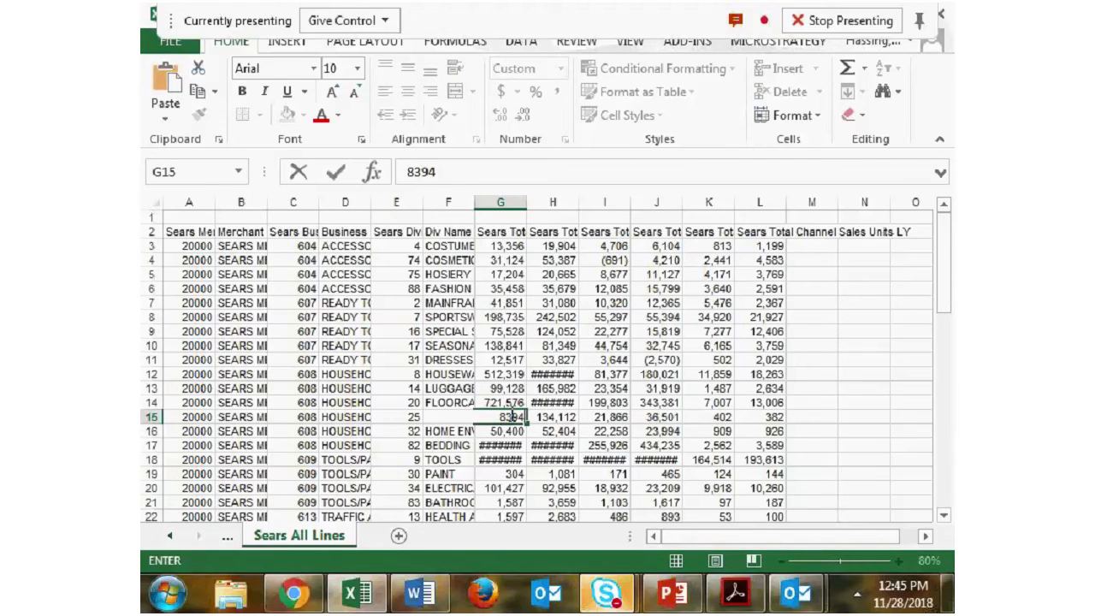
left_click(657, 431)
- Return to Sheet1 and refresh the pivot table with the changed source data
left_click(172, 537)
left_click(274, 536)
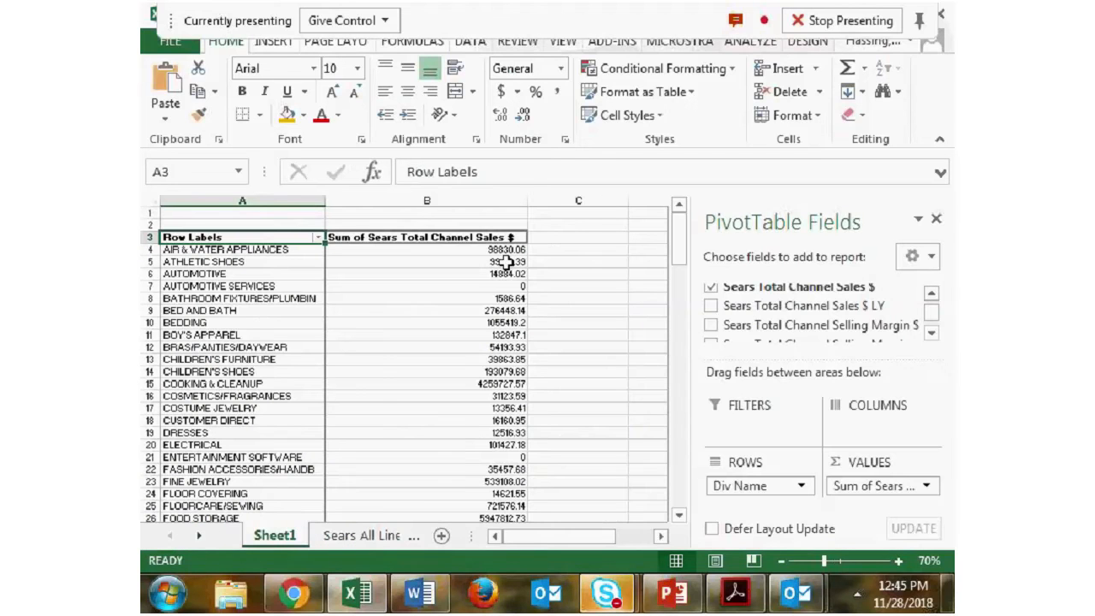
left_click(750, 41)
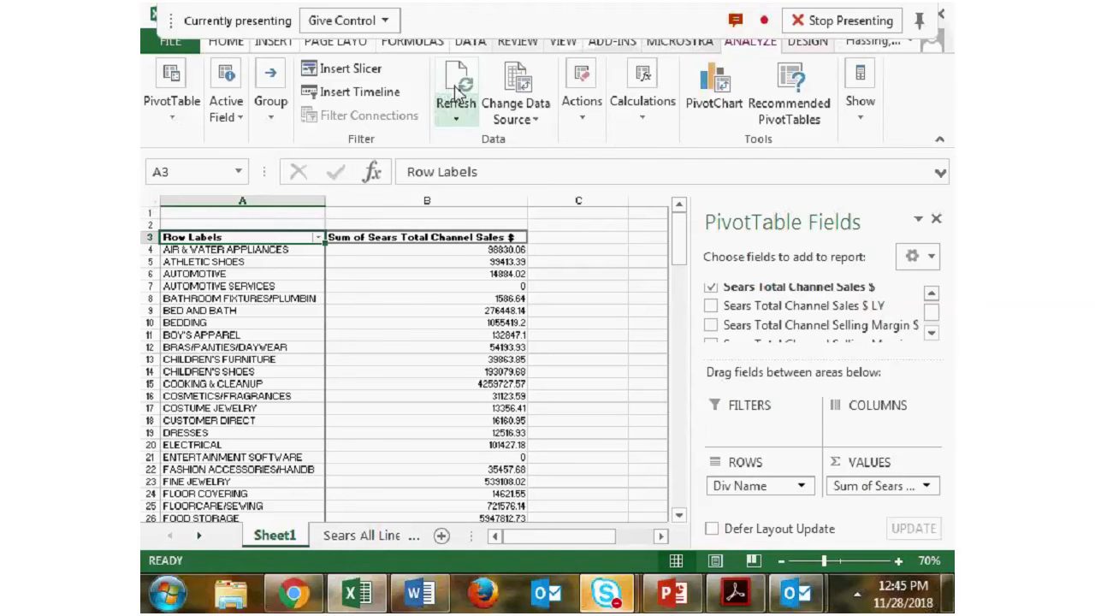
left_click(457, 111)
left_click(484, 139)
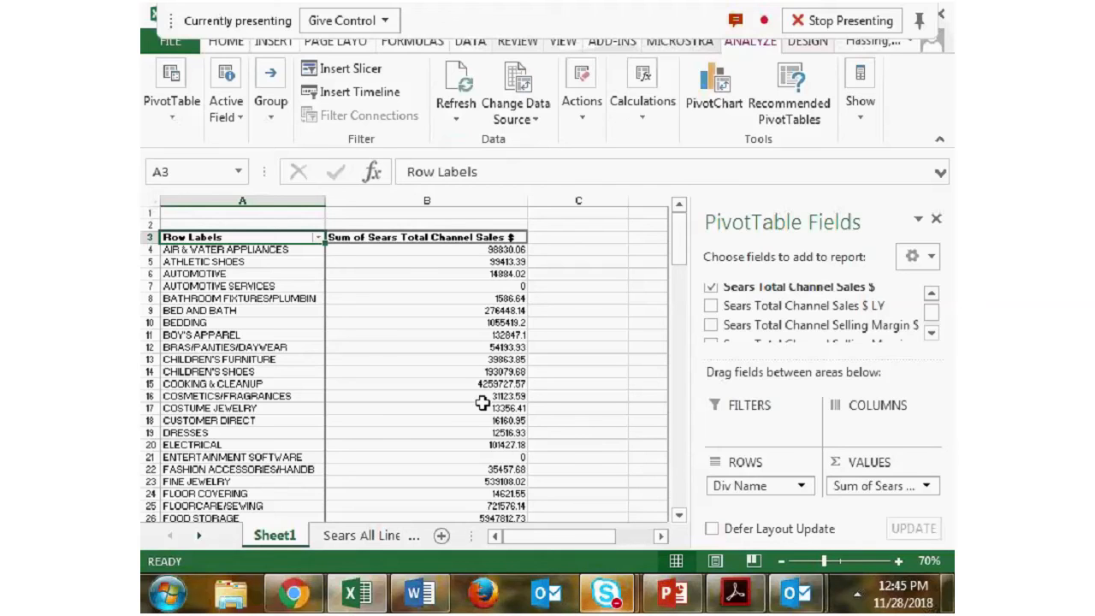
- Look at the source data on the Sears All Lines sheet and go back to the pivot table on Sheet1
mouse_move(437, 396)
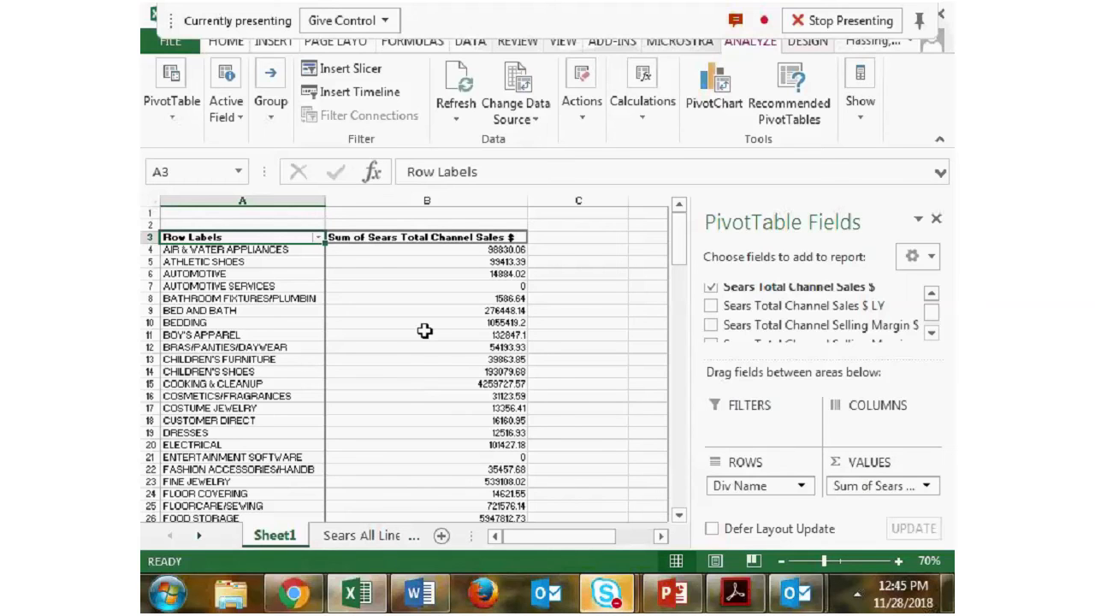
mouse_move(426, 331)
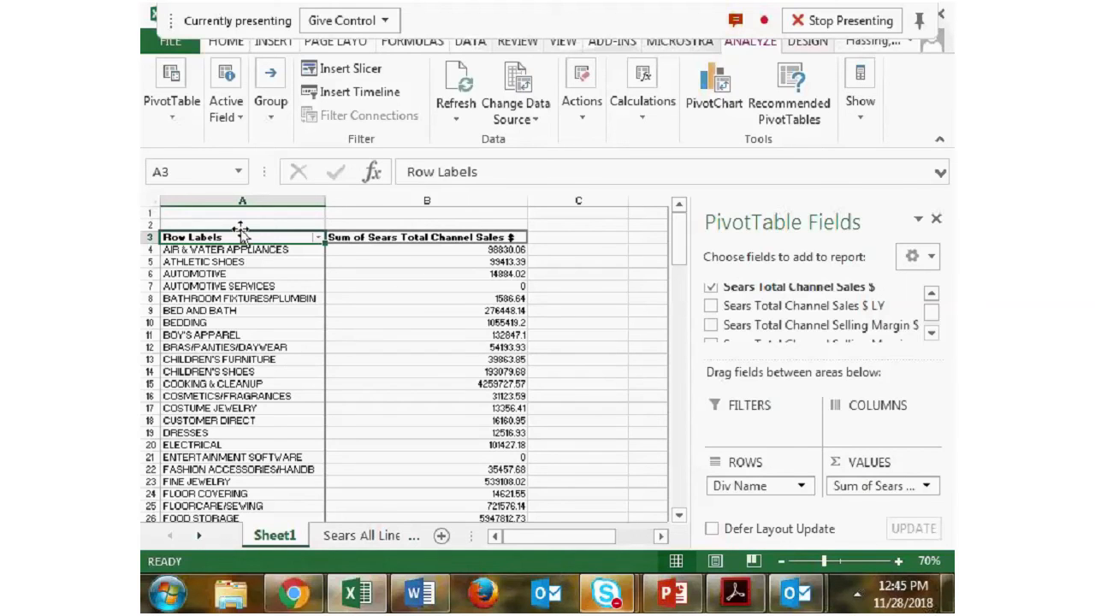
left_click(346, 541)
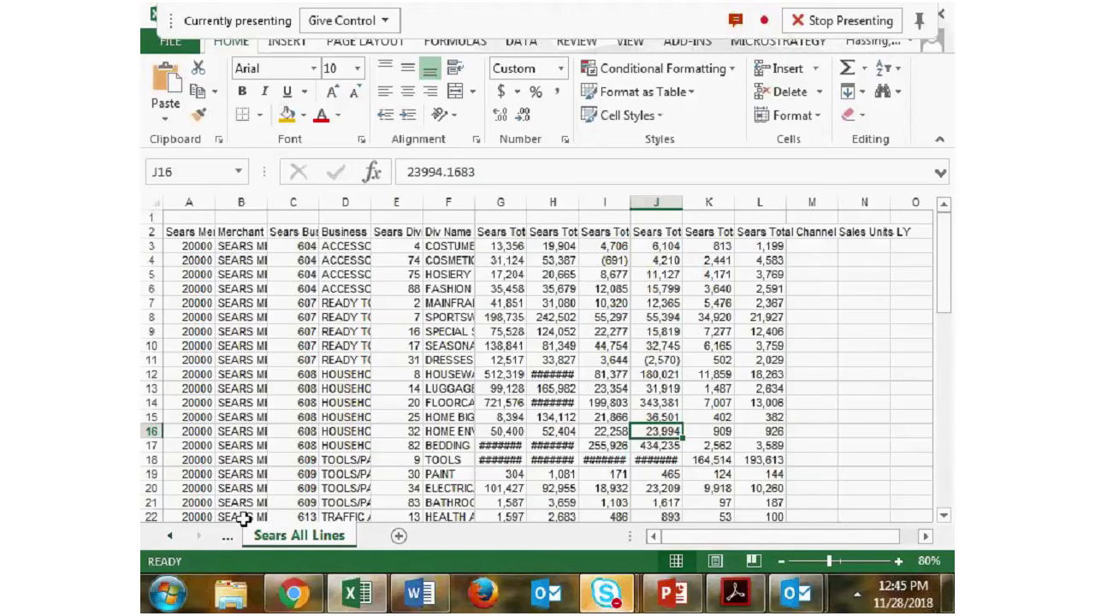
left_click(228, 536)
left_click(385, 536)
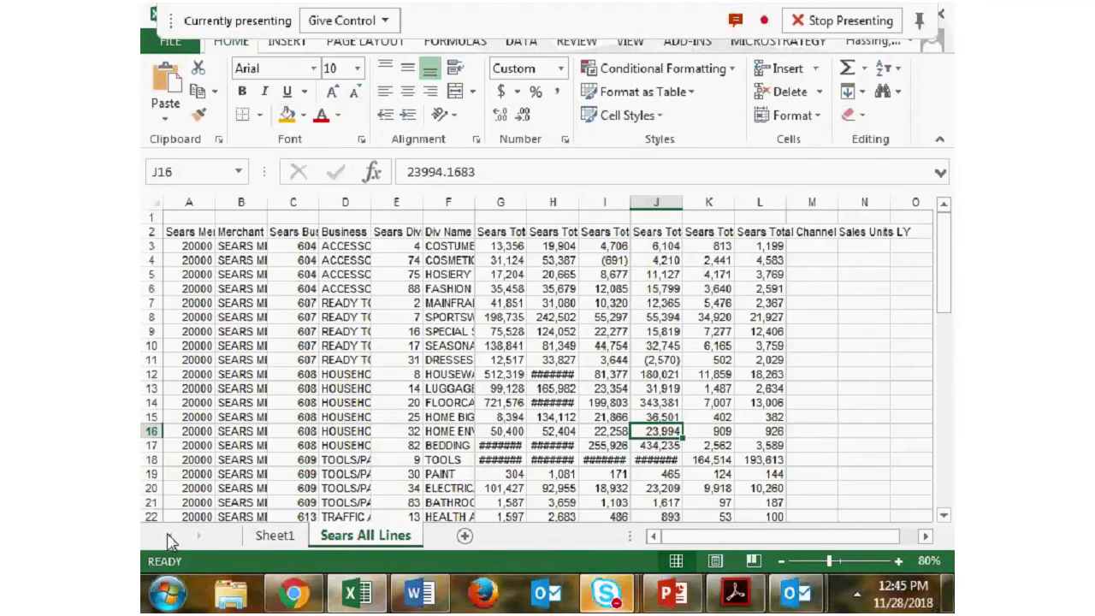
left_click(274, 537)
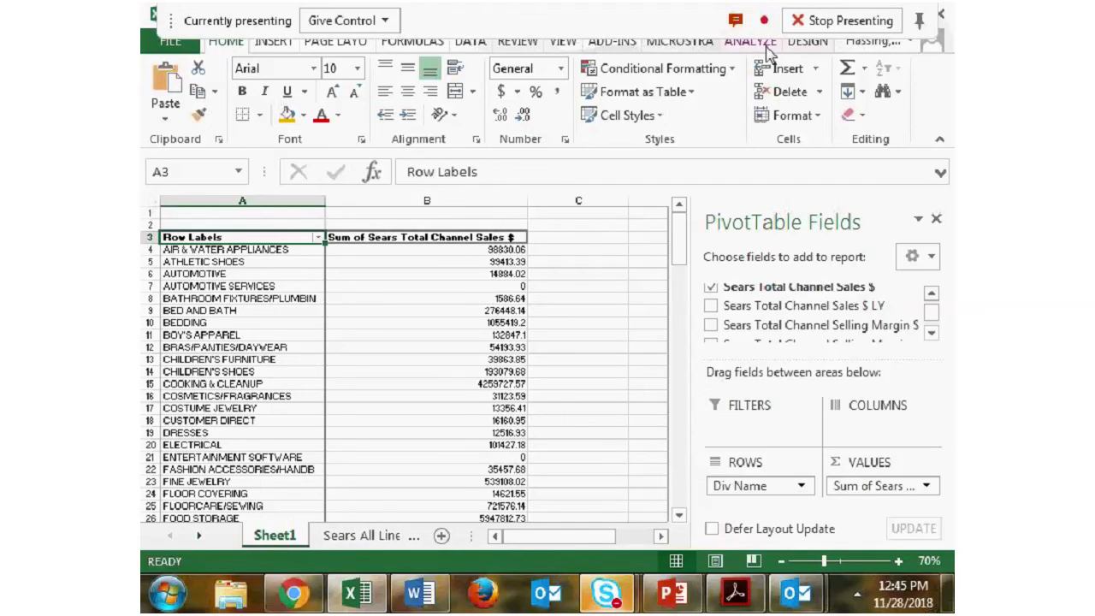
- Insert a slicer for the Business field and place it beside the pivot table over columns C and D
left_click(749, 42)
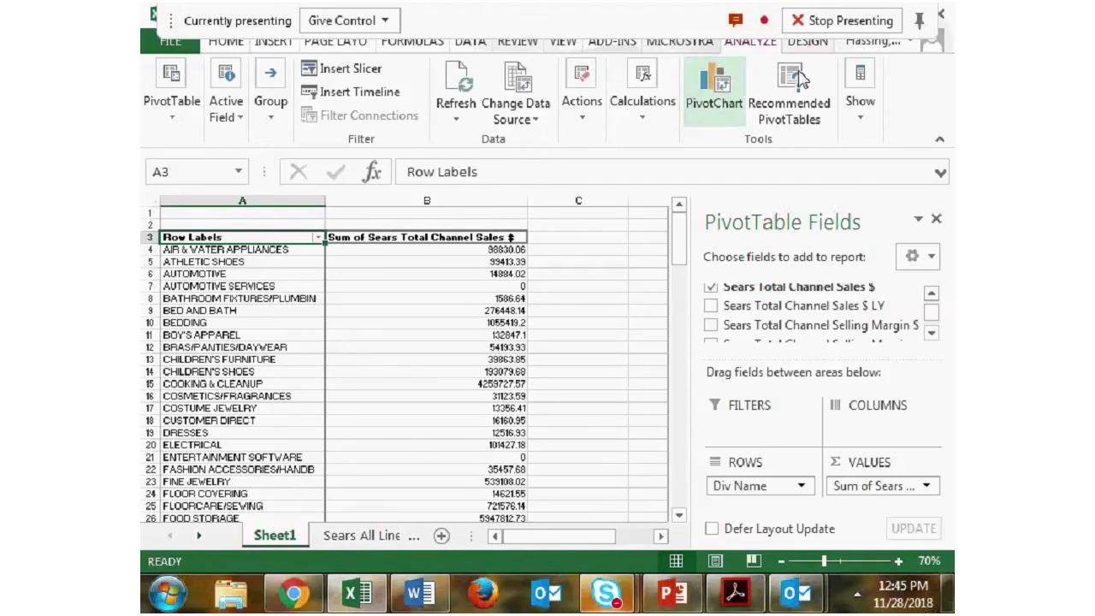
left_click(360, 70)
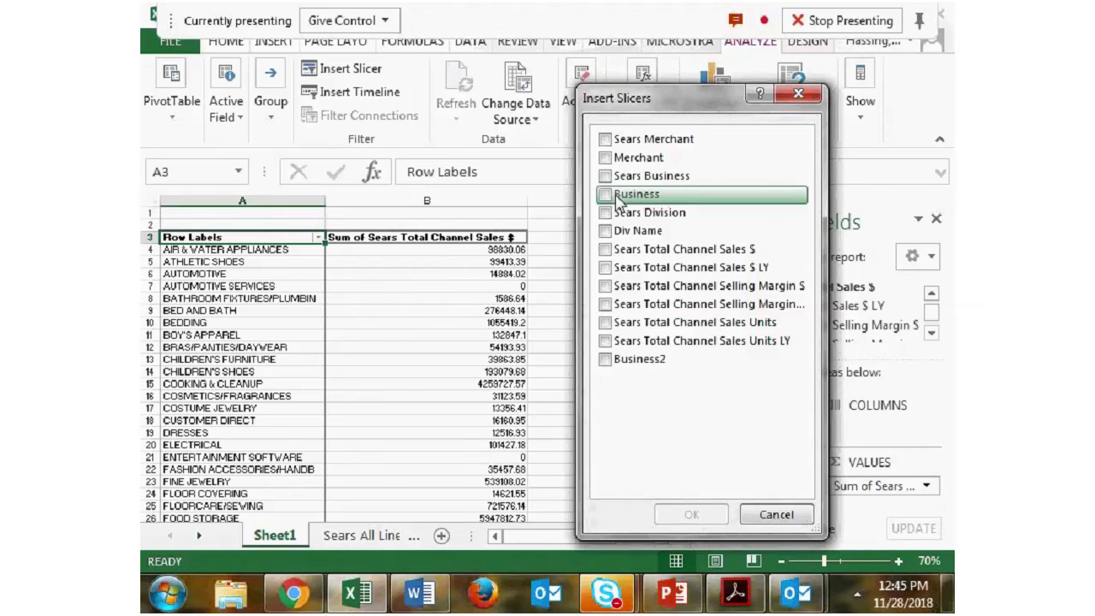
left_click(629, 195)
left_click(664, 513)
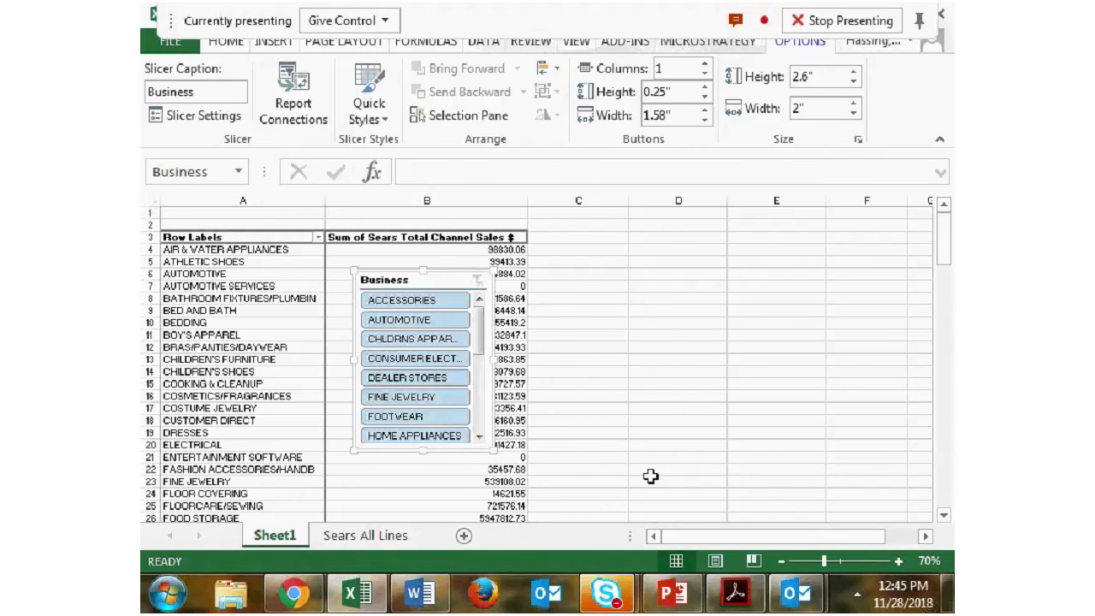
left_click_drag(449, 281, 662, 241)
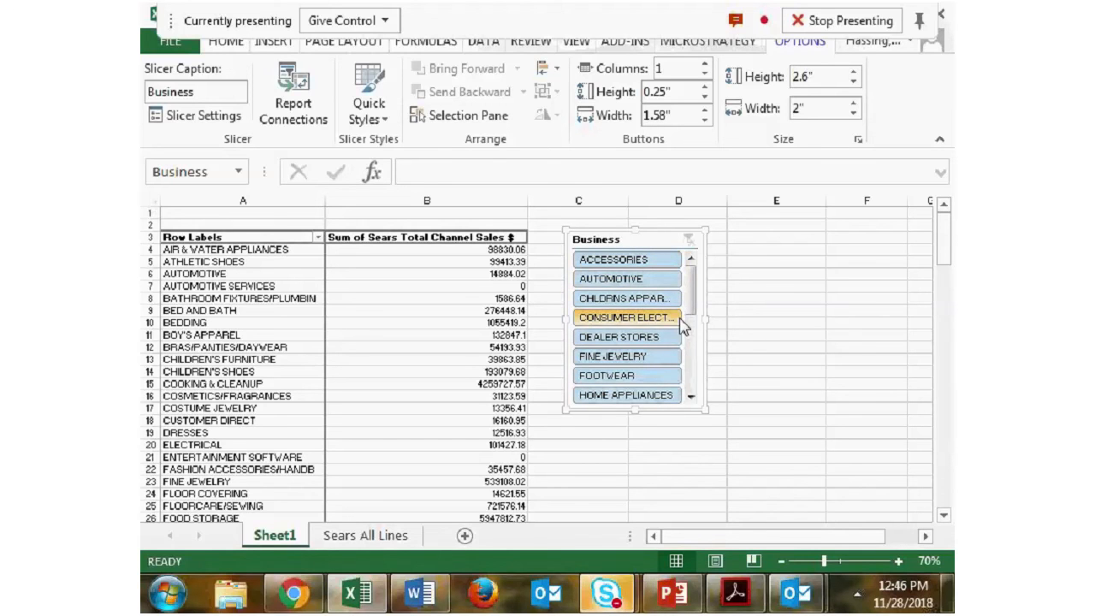
- Filter the pivot table with the Business slicer to Footwear and to Fine Jewelry in turn, and clear the filter
left_click(625, 379)
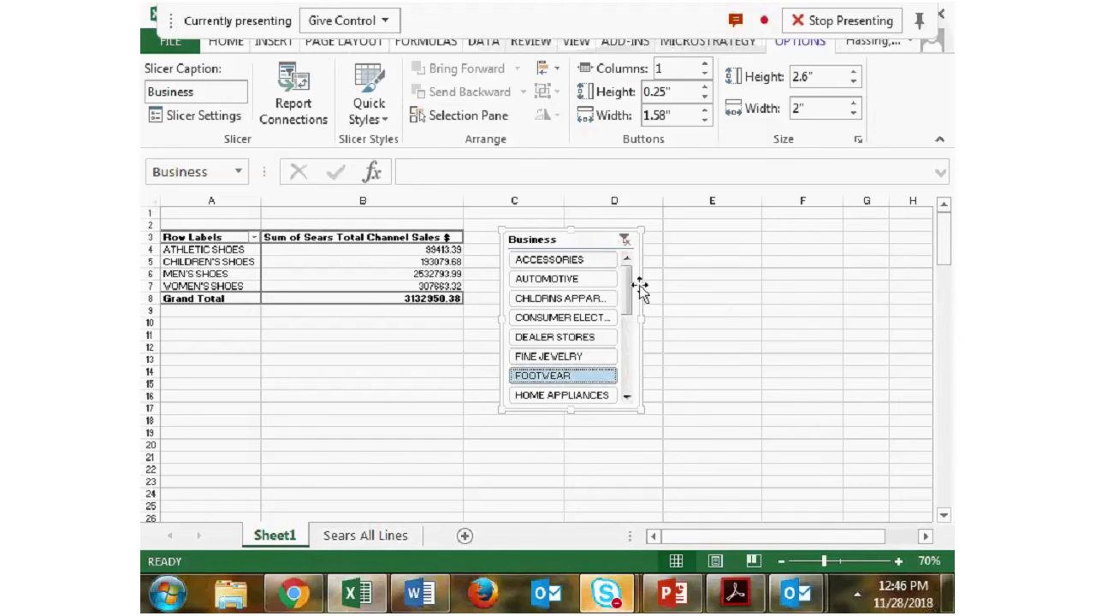
left_click_drag(628, 303, 626, 274)
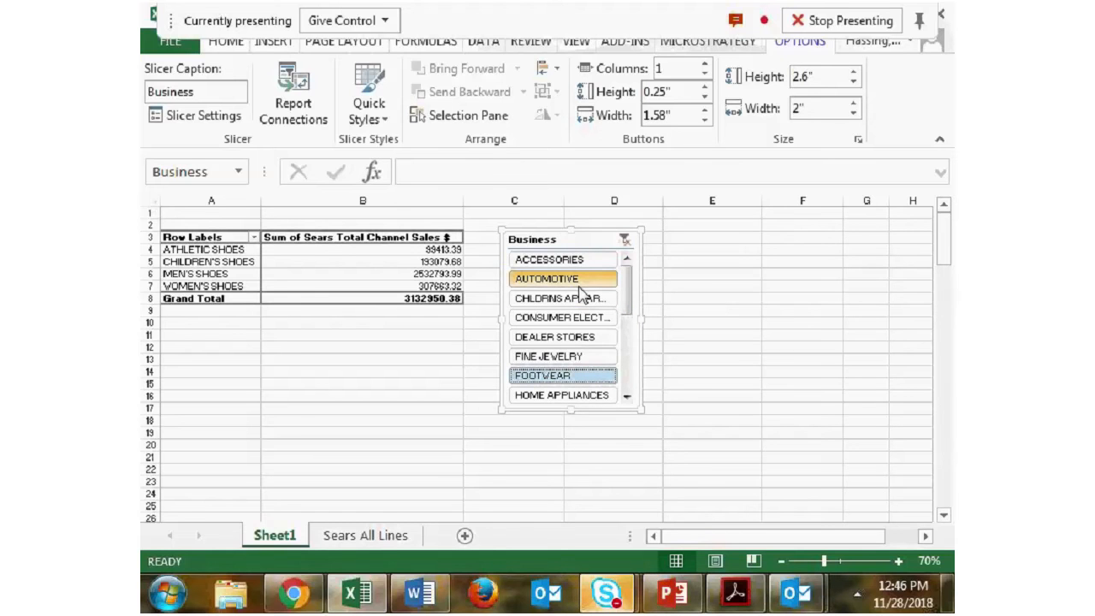
left_click(548, 356)
left_click(624, 240)
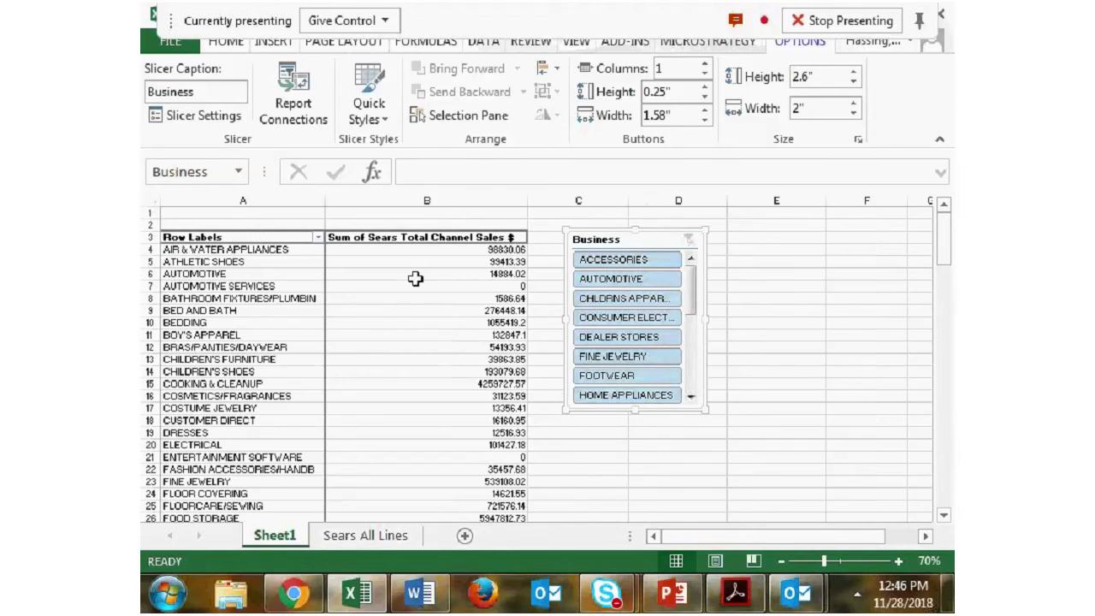
- Remove the Business slicer from Sheet1
left_click(329, 283)
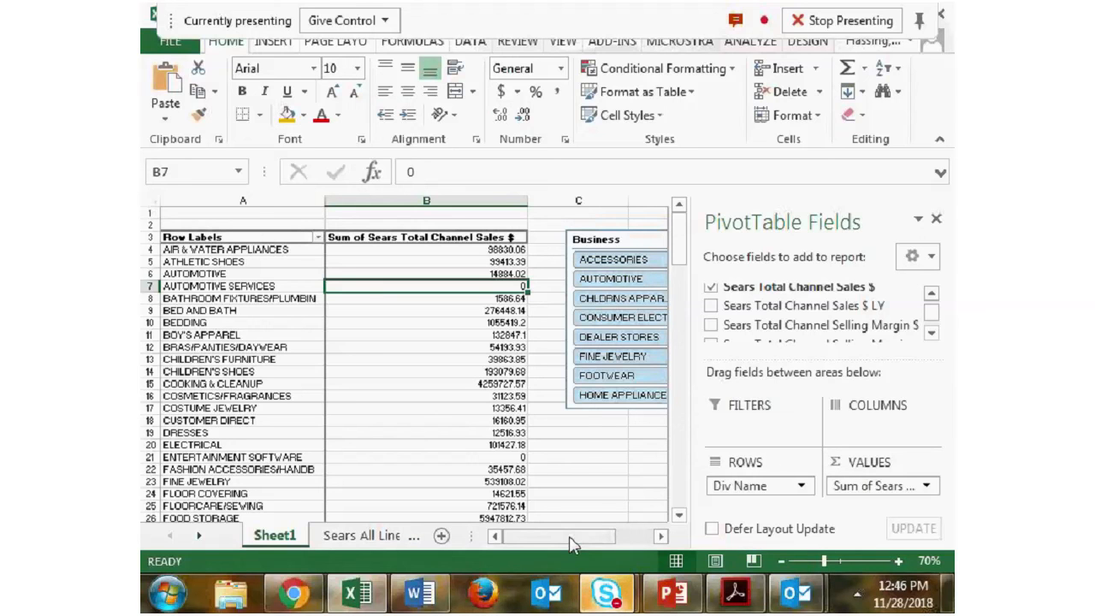
left_click_drag(572, 539, 610, 539)
left_click(323, 254)
key("Delete")
left_click_drag(569, 536, 514, 538)
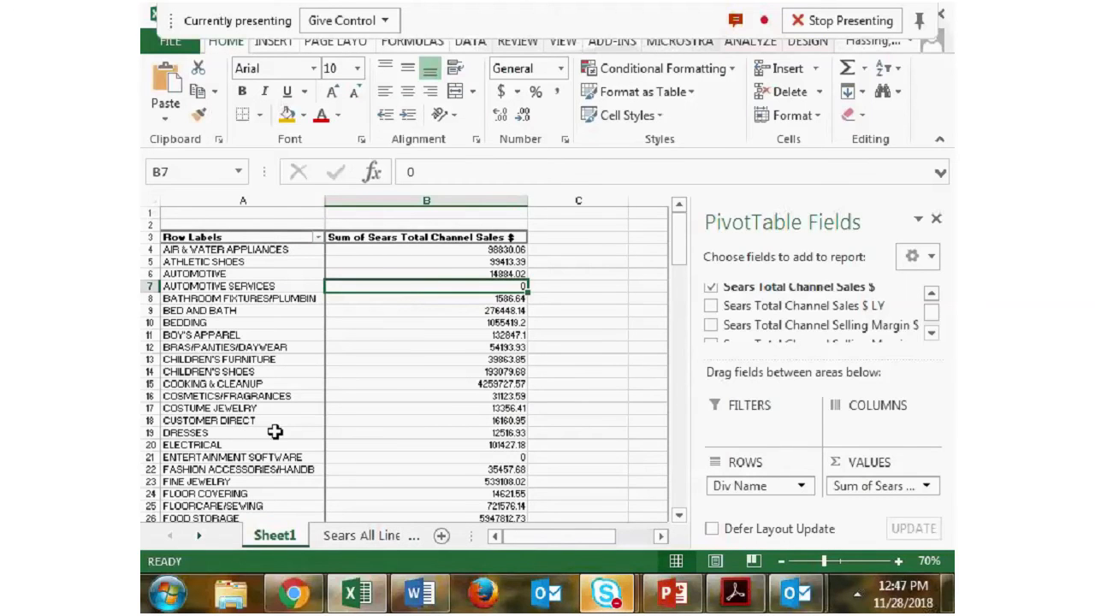
mouse_move(329, 392)
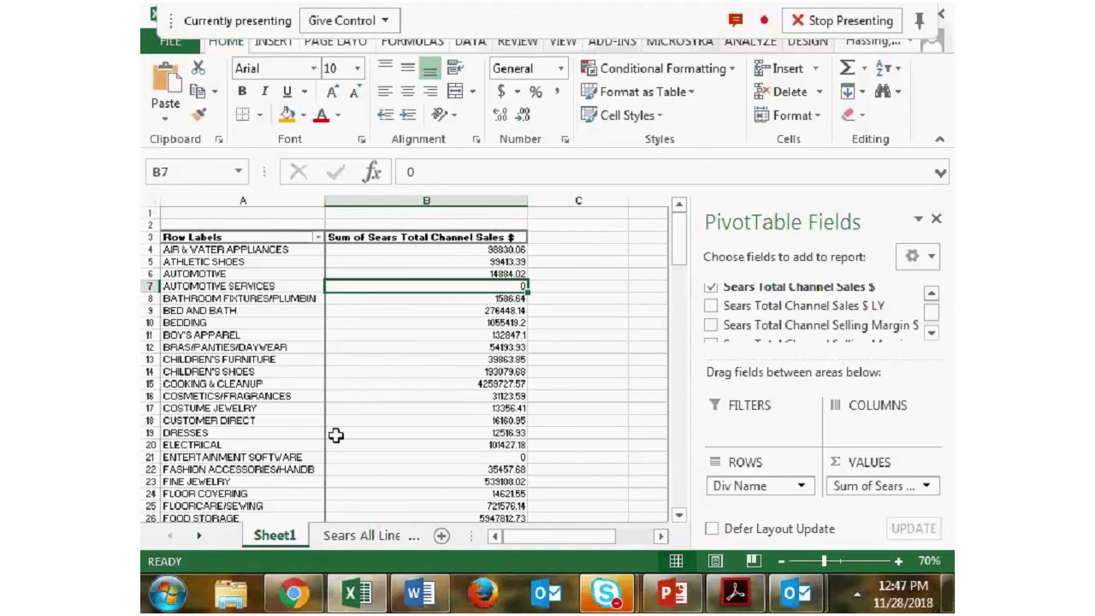
scroll(335, 432, "down", 2)
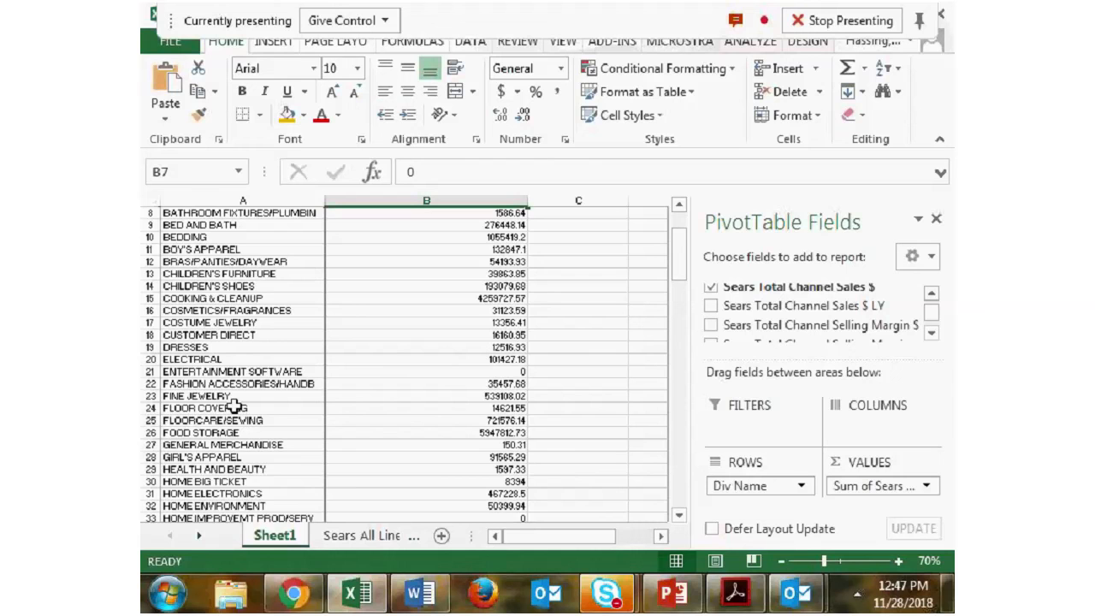
scroll(234, 408, "up", 3)
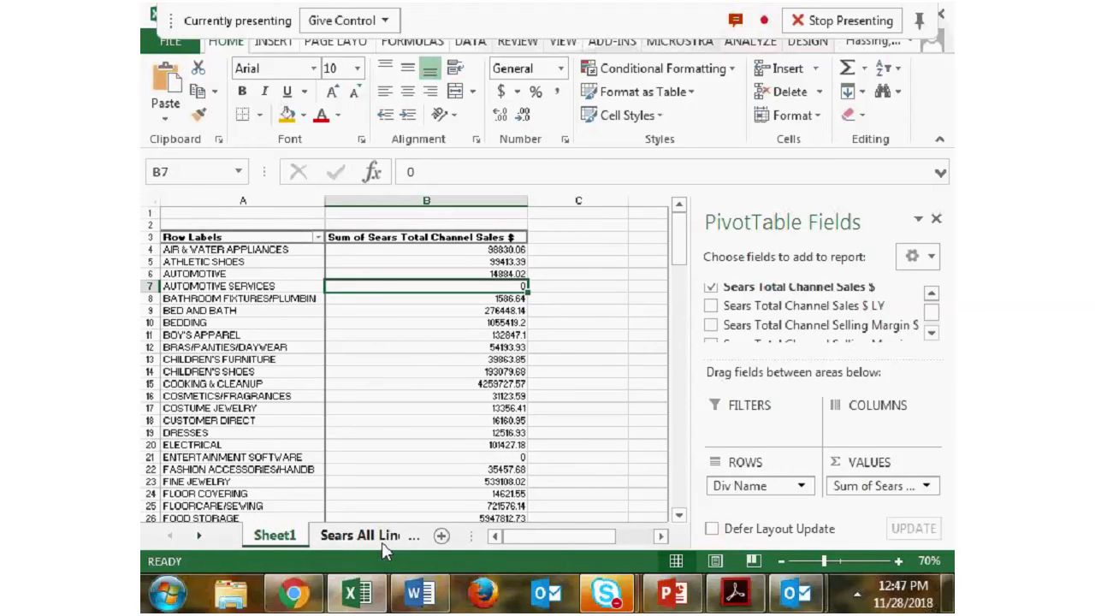
- Add the column header Inventory Units in cell M2 of the Sears All Lines sheet
left_click(350, 542)
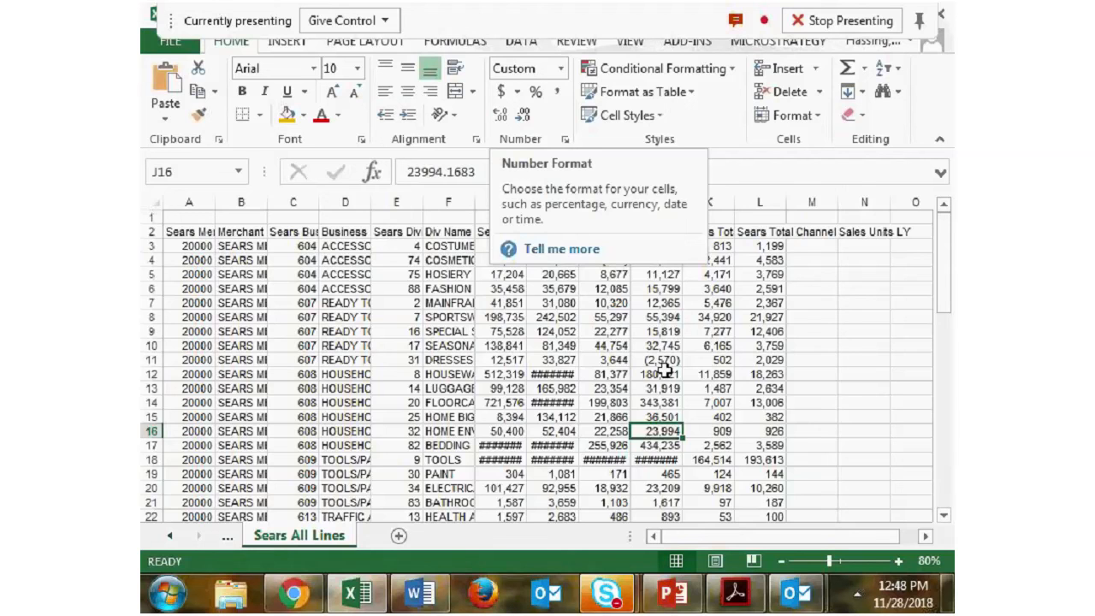
left_click(282, 536)
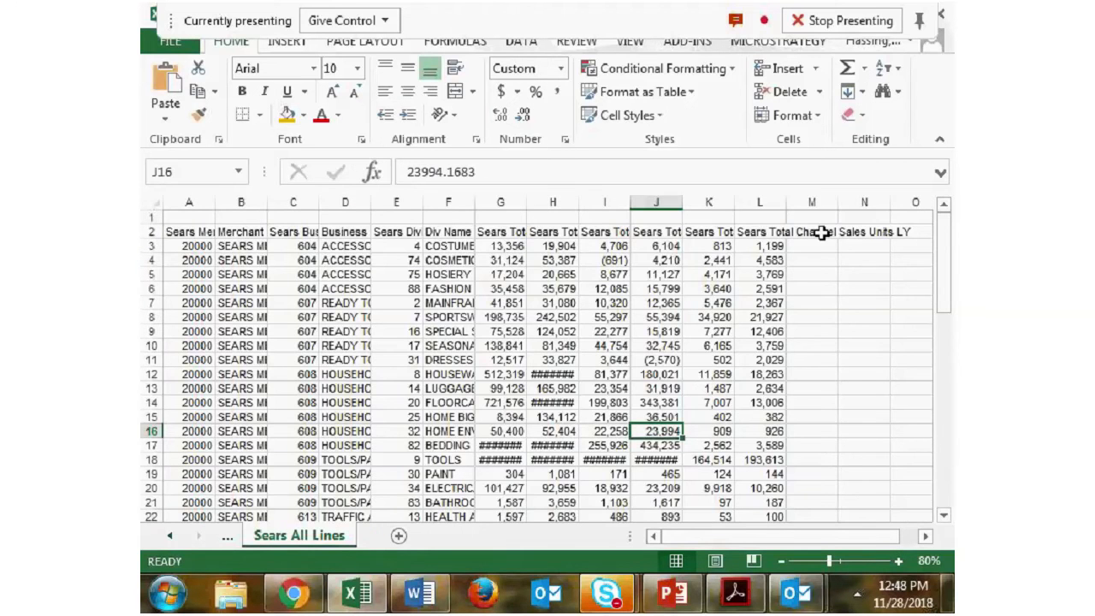
left_click(820, 229)
left_click(811, 234)
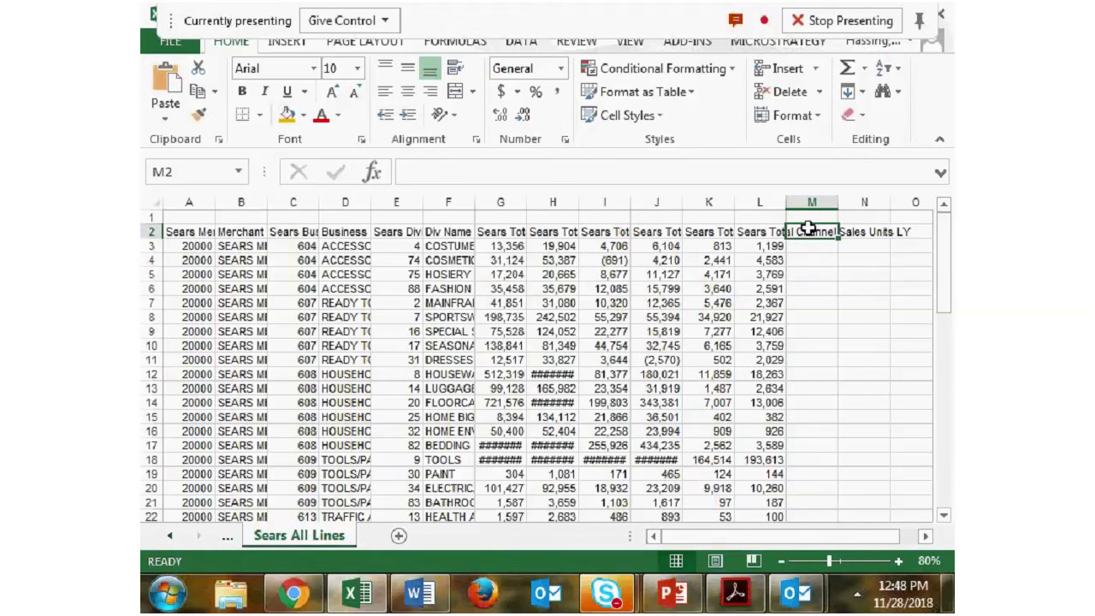
type("U")
key("BackSpace")
type("D")
key("BackSpace")
type("I")
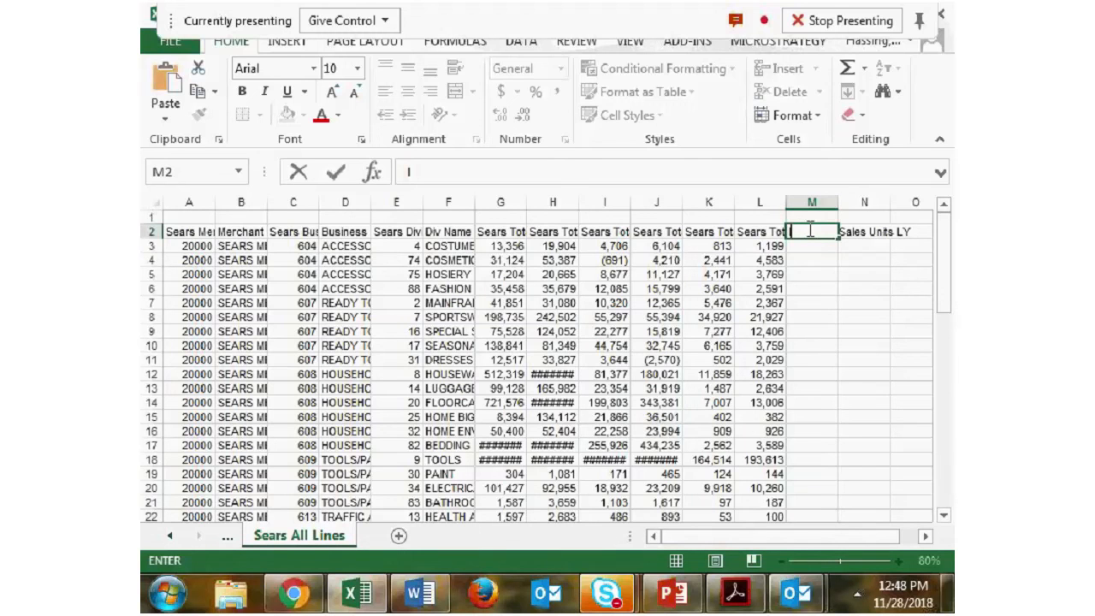
type("nventory Units")
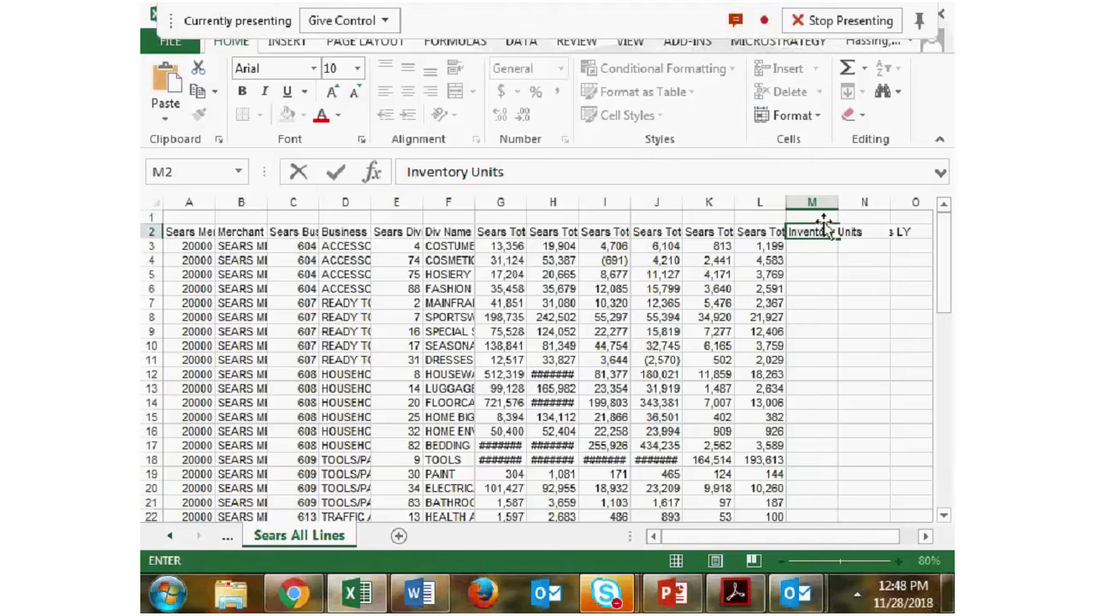
left_click(827, 317)
- Enter 123 in cell M3 and fill it down the Inventory Units column through row 61
left_click(826, 250)
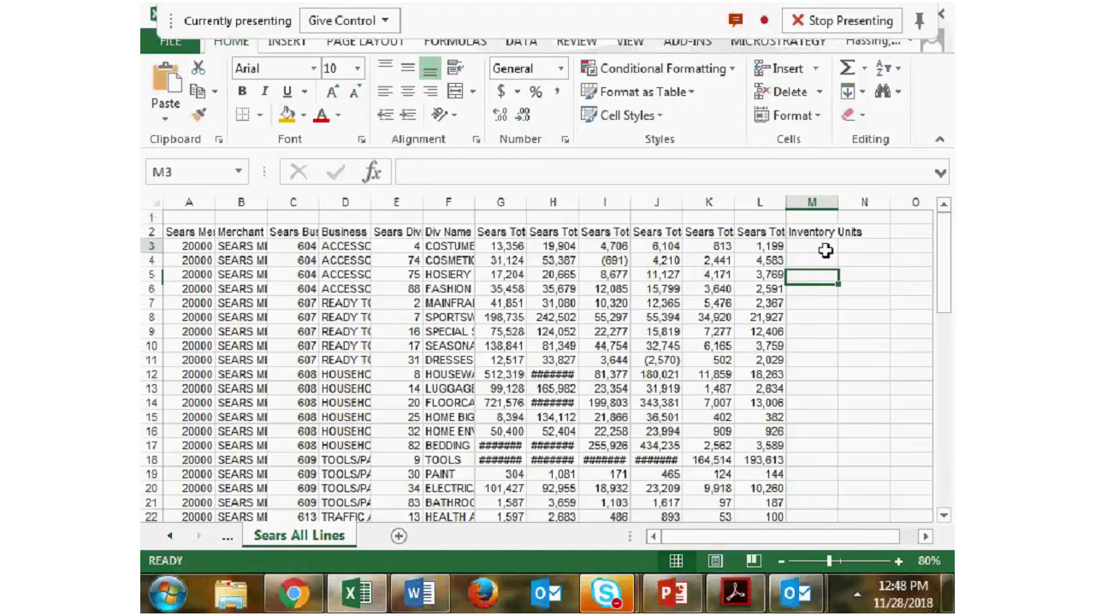
scroll(823, 250, "down", 2)
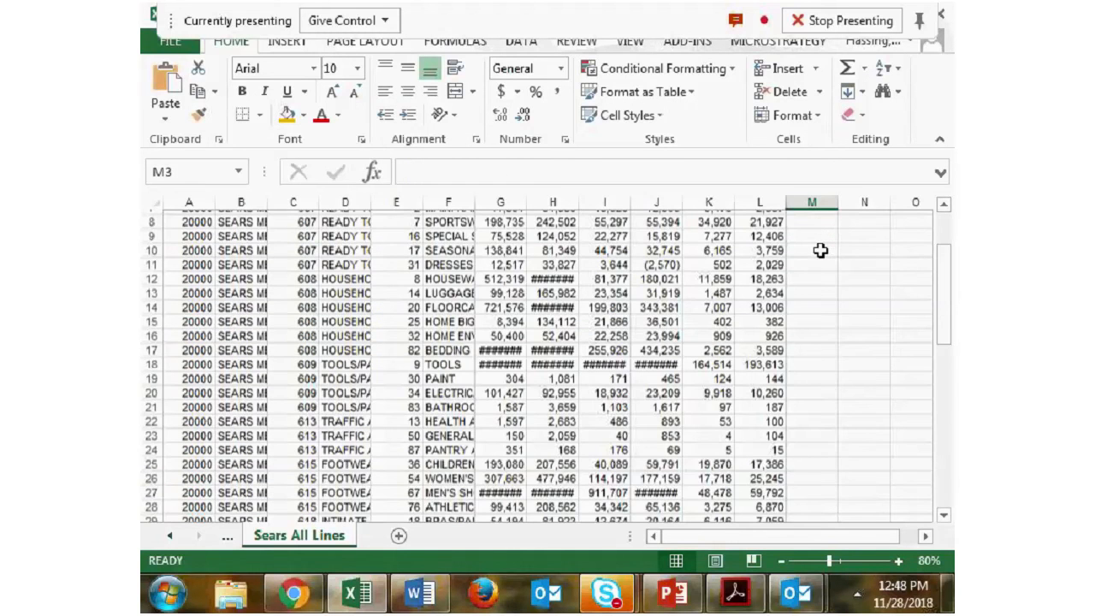
scroll(822, 291, "up", 2)
type("123")
key("ctrl+Return")
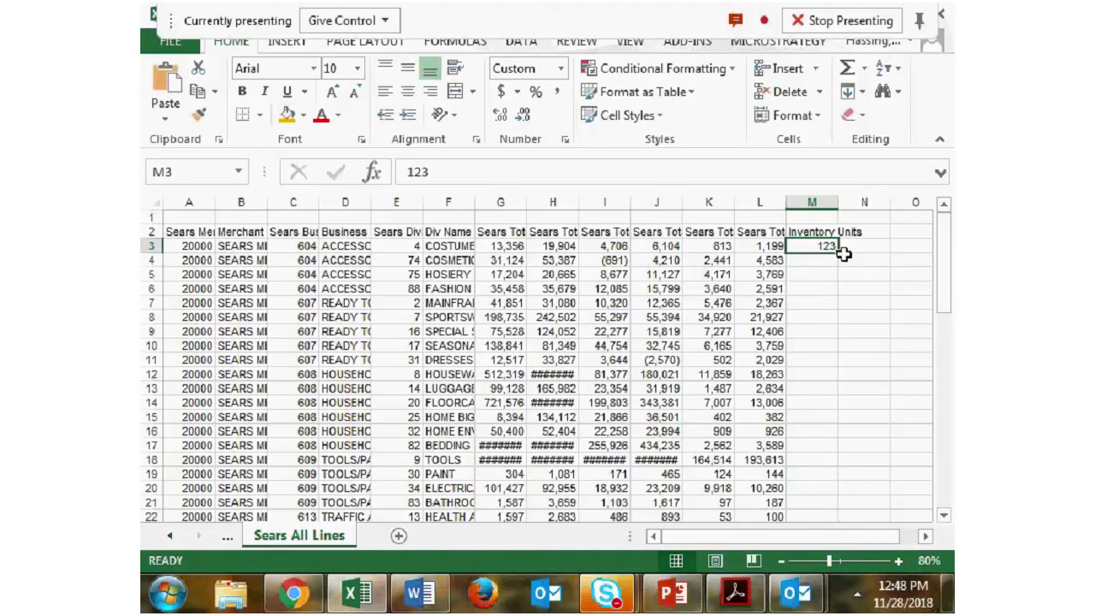
left_click_drag(843, 253, 820, 609)
left_click_drag(856, 359, 856, 366)
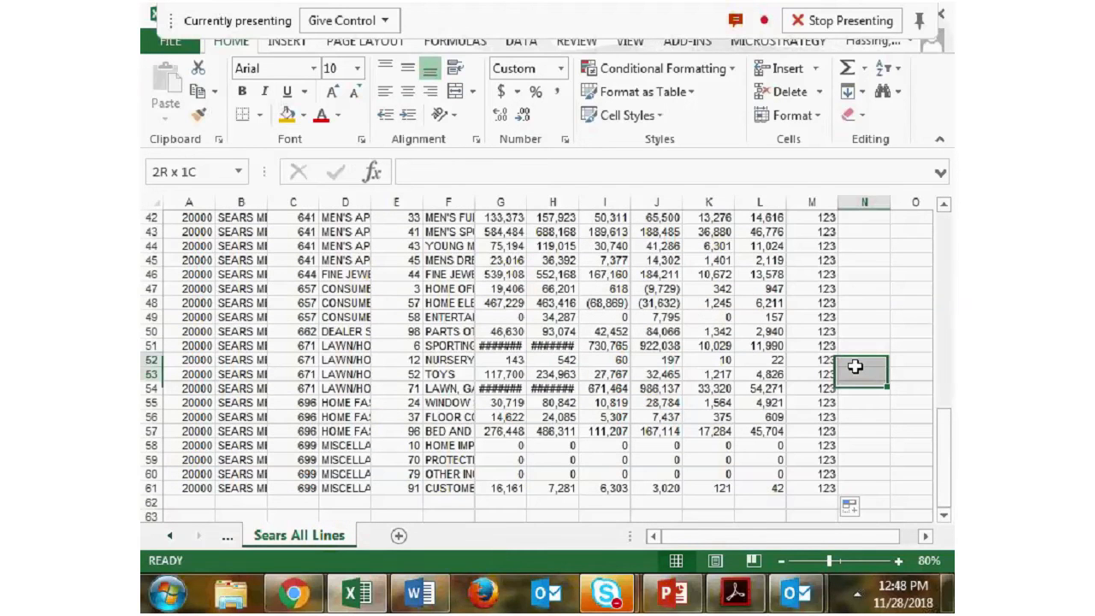
scroll(855, 366, "up", 14)
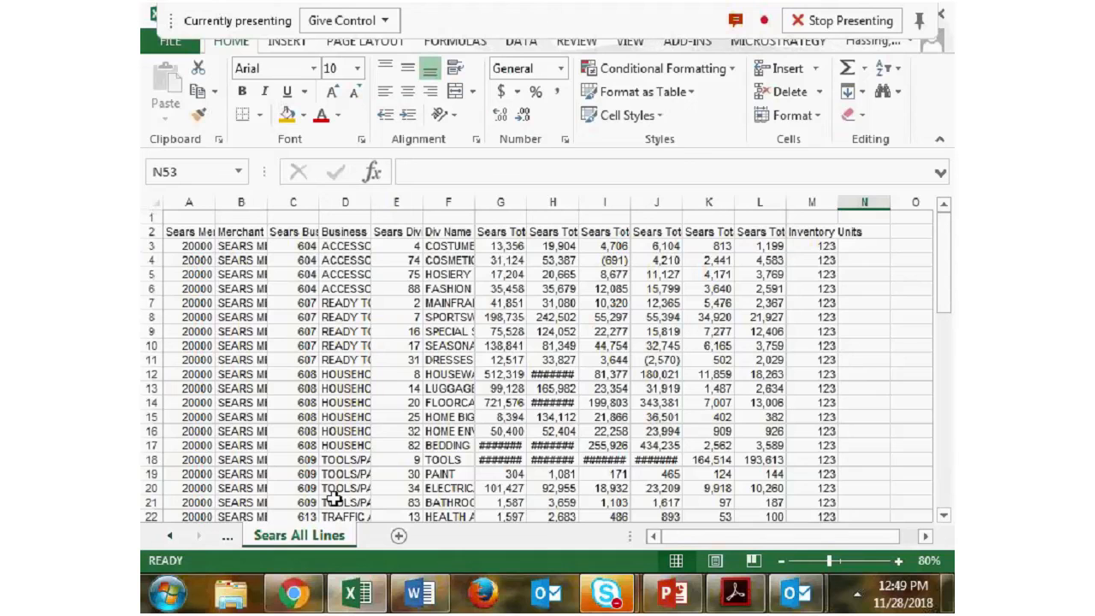
- Try to change the data source of the pivot table on Sheet1 to include the Inventory Units column of Sears All Lines
left_click(170, 537)
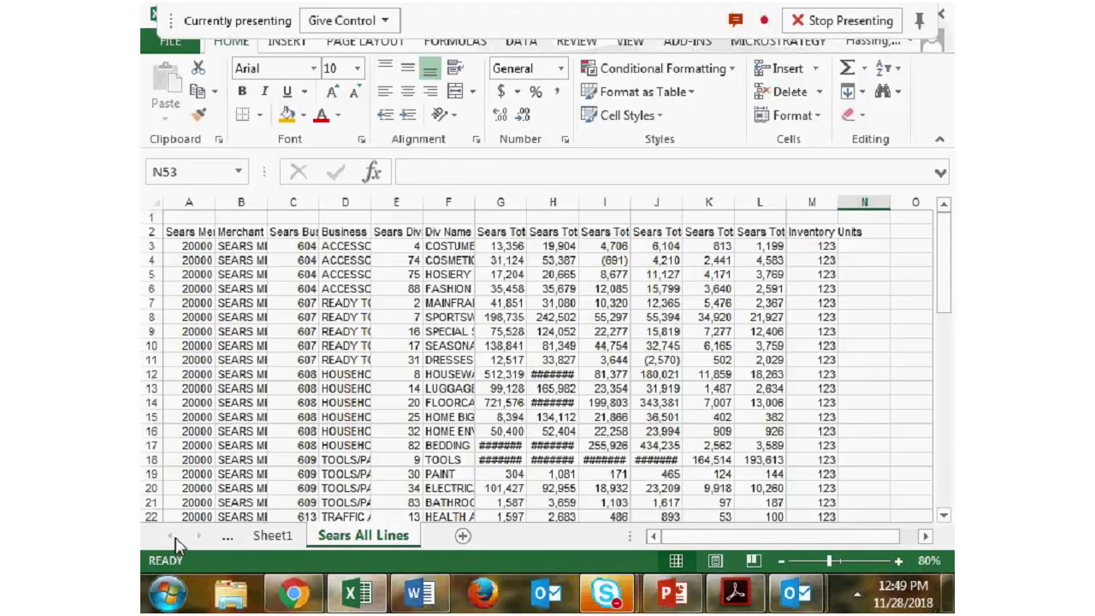
left_click(260, 535)
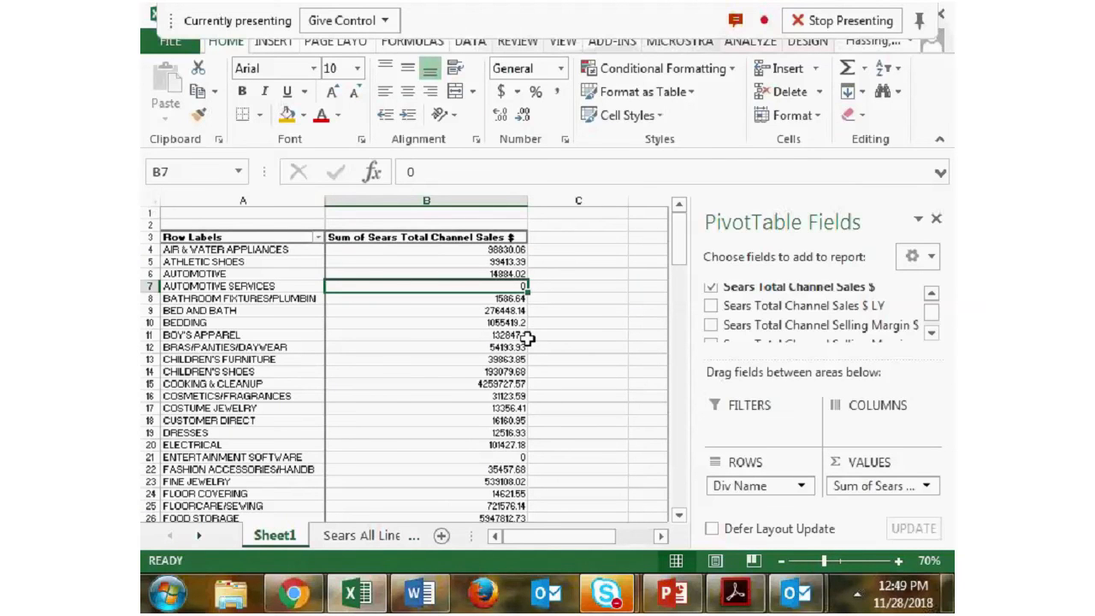
left_click(754, 47)
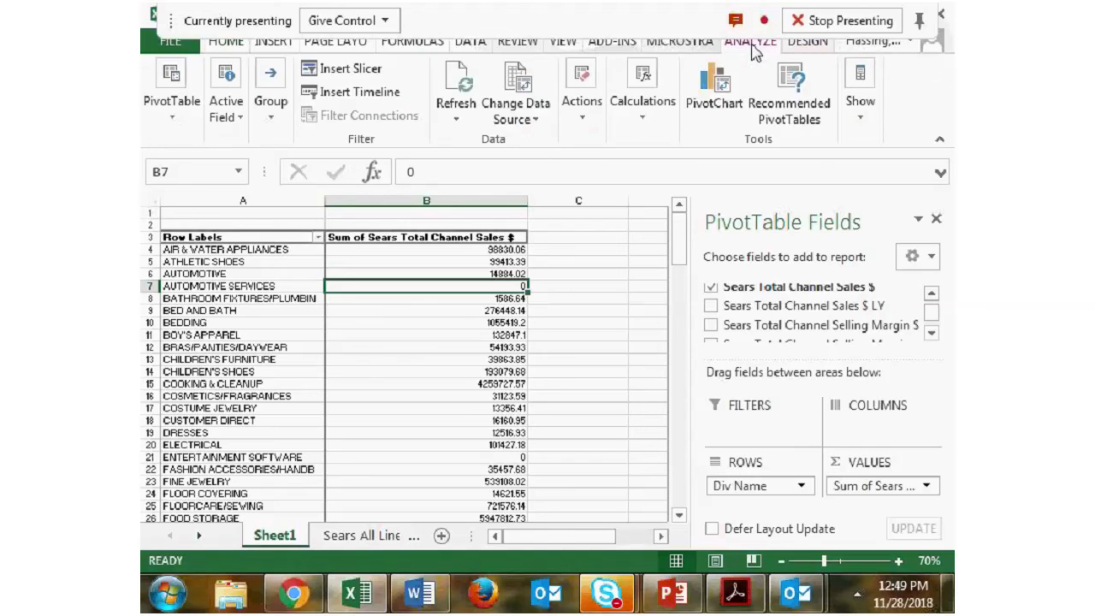
left_click(545, 120)
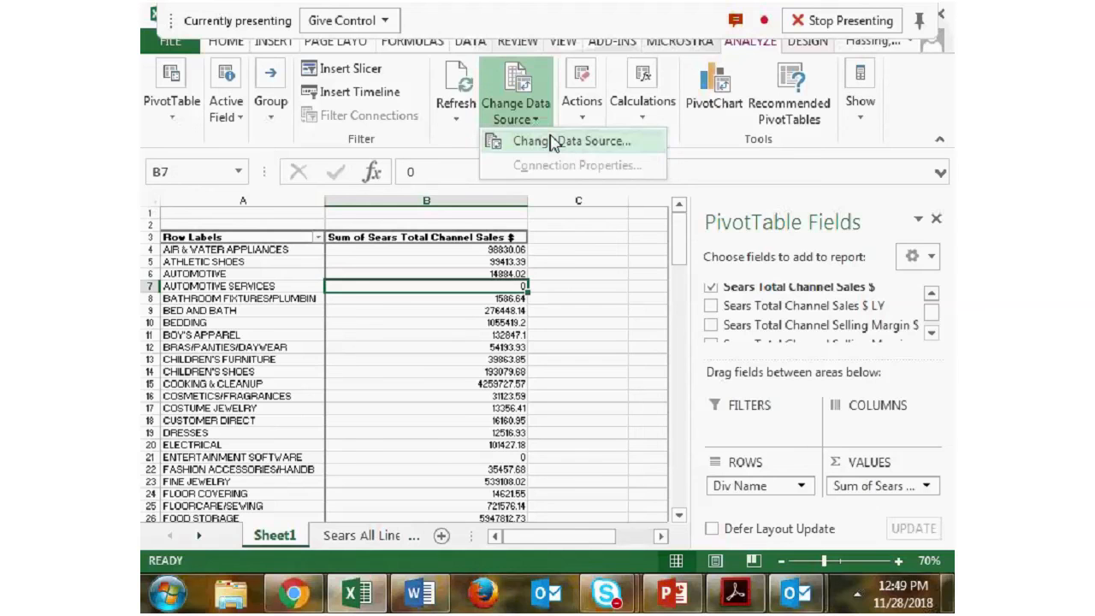
left_click(552, 142)
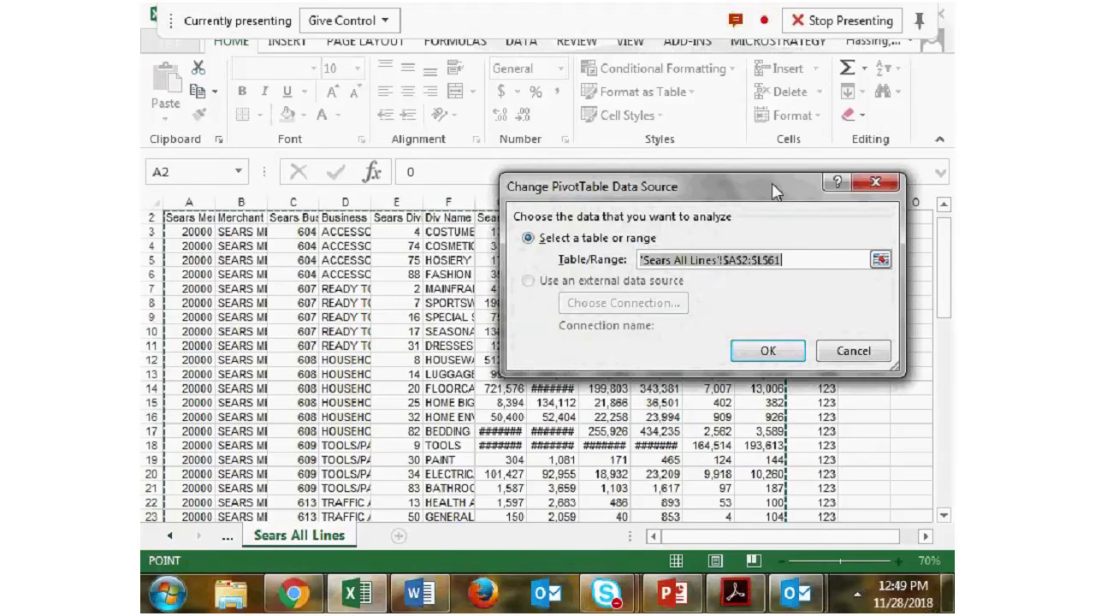
left_click_drag(774, 192, 577, 22)
left_click_drag(186, 219, 815, 486)
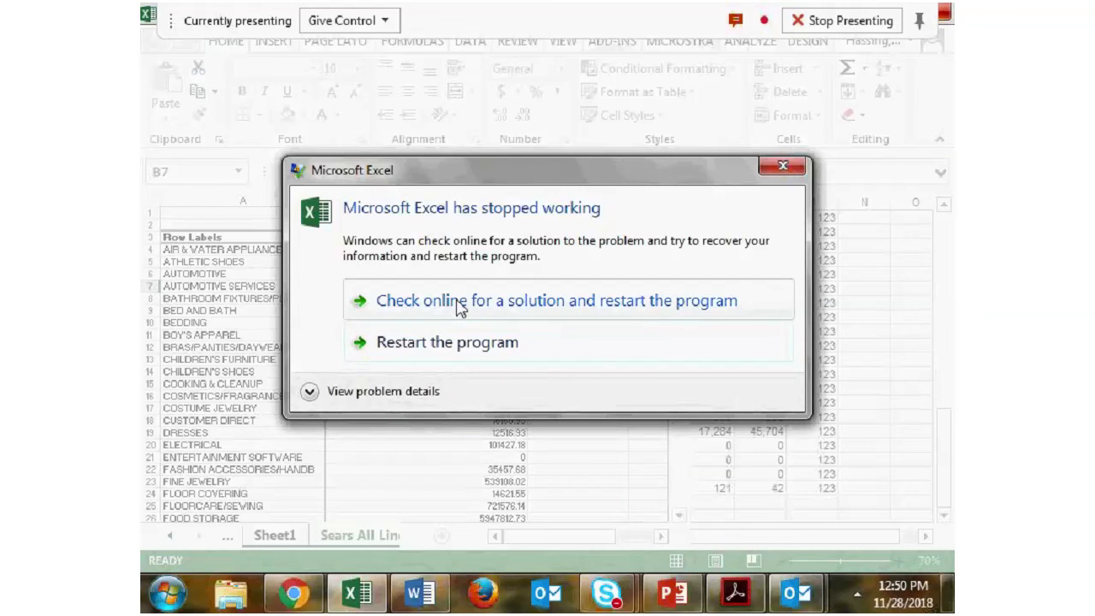
- Restart Excel after the crash, check the Pivot Tables outline in Word and return to the recovered workbook
left_click(453, 342)
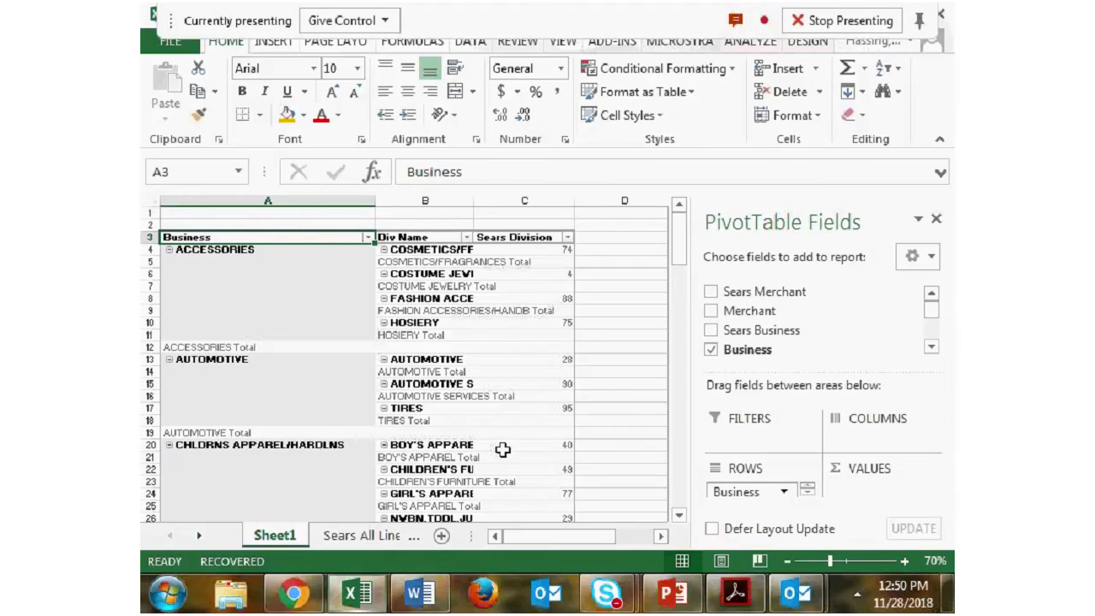
left_click(420, 593)
scroll(425, 477, "up", 10)
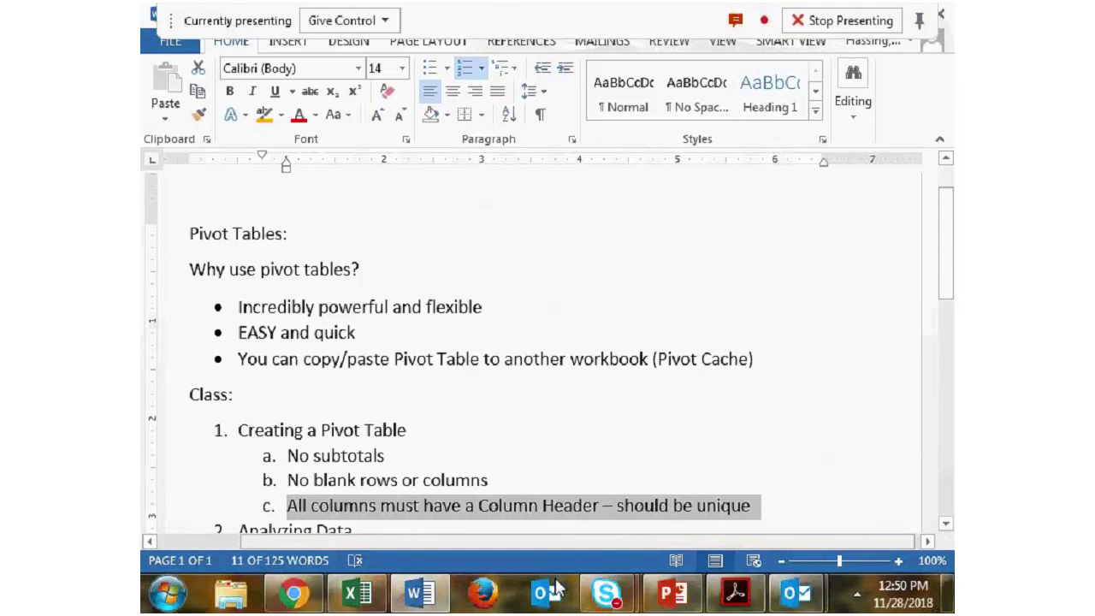
key("alt+Tab")
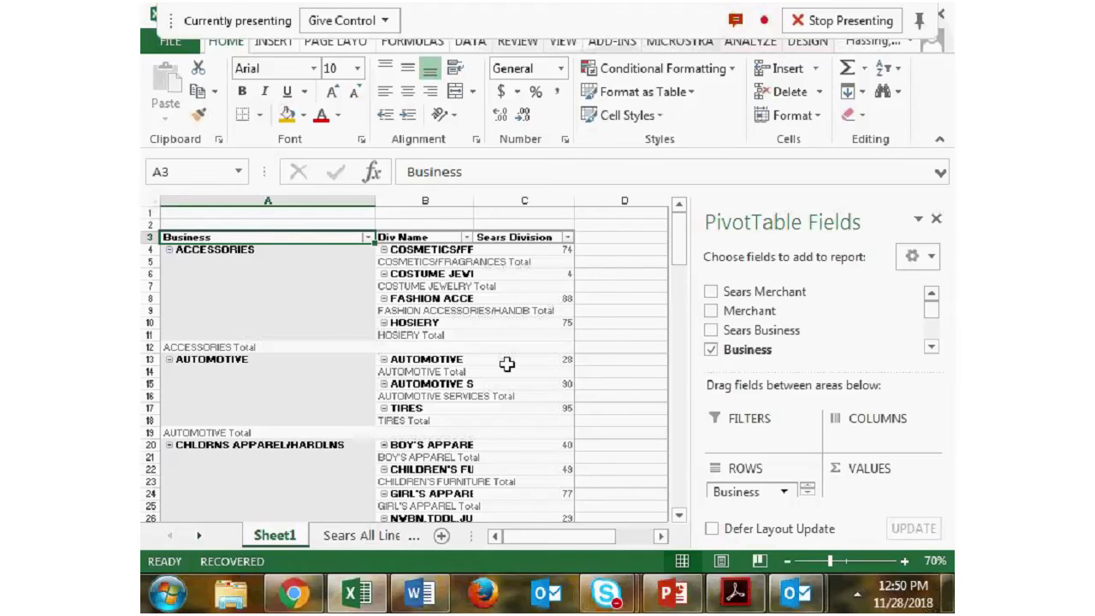
mouse_move(508, 365)
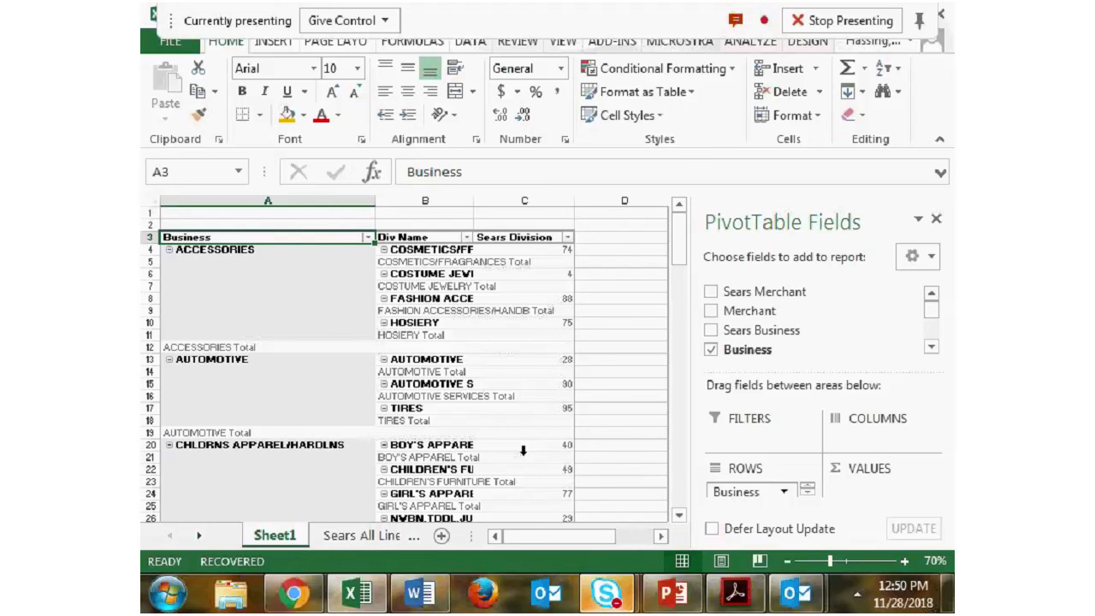
- Examine the layout of the source data around the header row on the Sears All Lines sheet
left_click(410, 536)
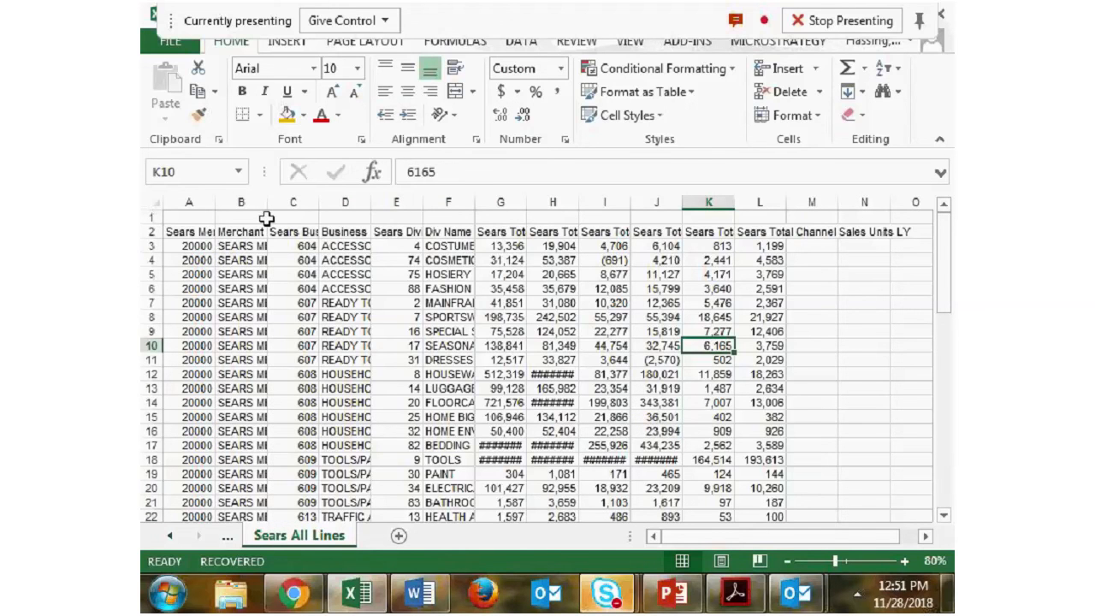
left_click_drag(189, 232, 224, 247)
key("Left")
key("Up")
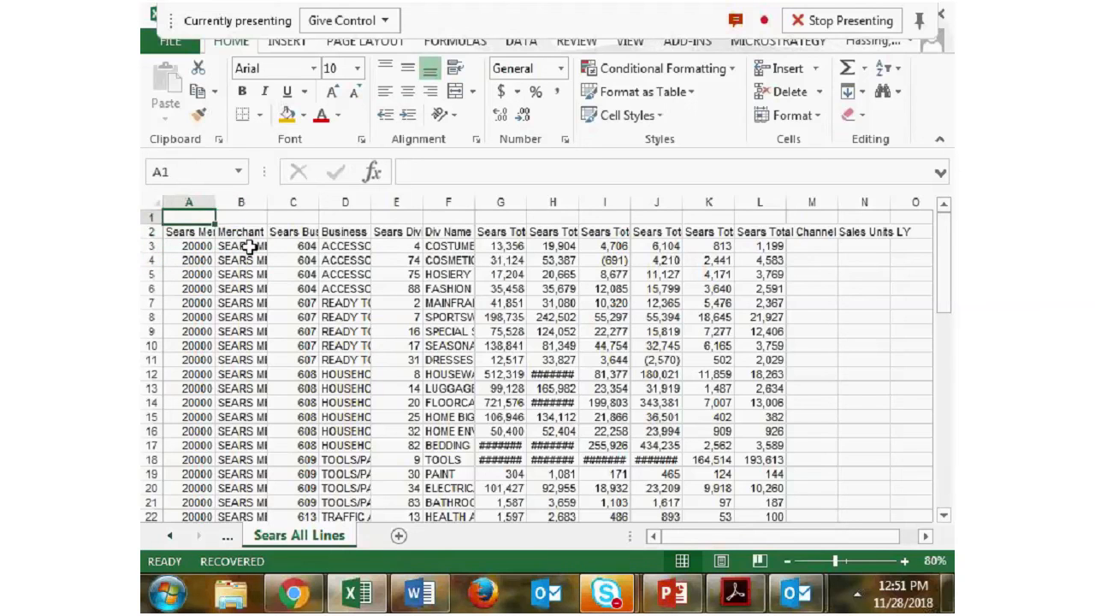
key("Right")
key("Down")
key("Down")
key("Right")
key("Right")
key("Right")
key("Up")
key("Up")
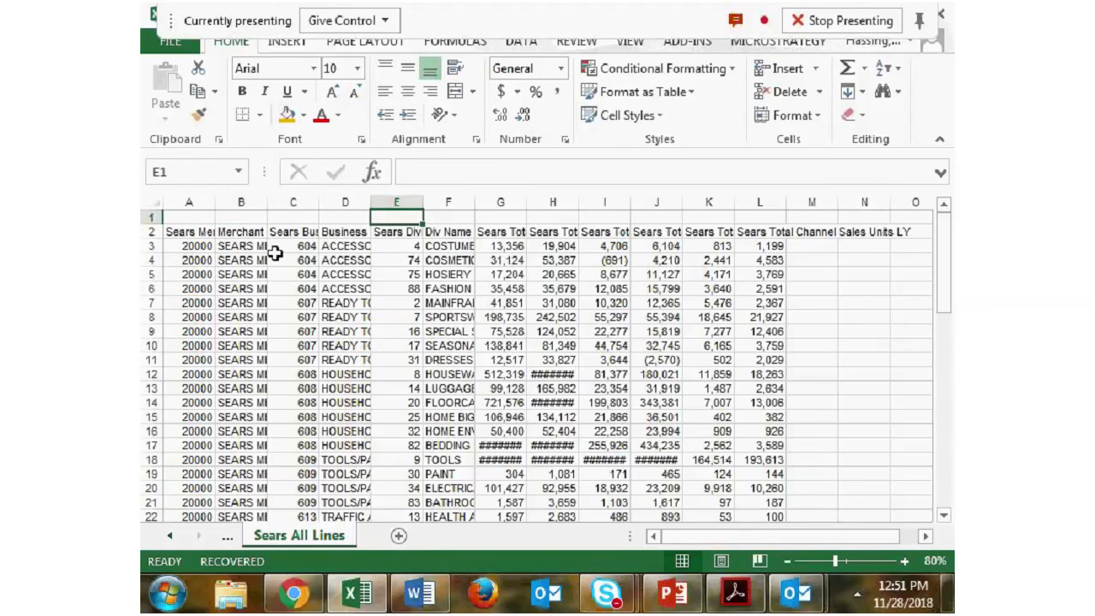
- Create a pivot table on a new worksheet from the range A2:L61 of the Sears All Lines sheet
left_click(189, 231)
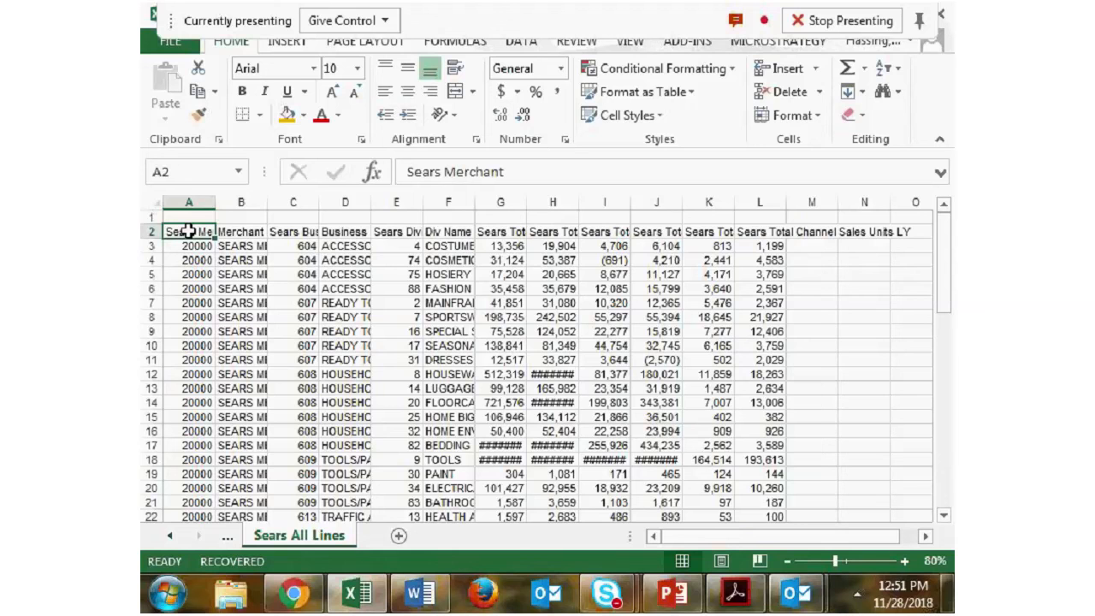
left_click_drag(189, 231, 762, 455)
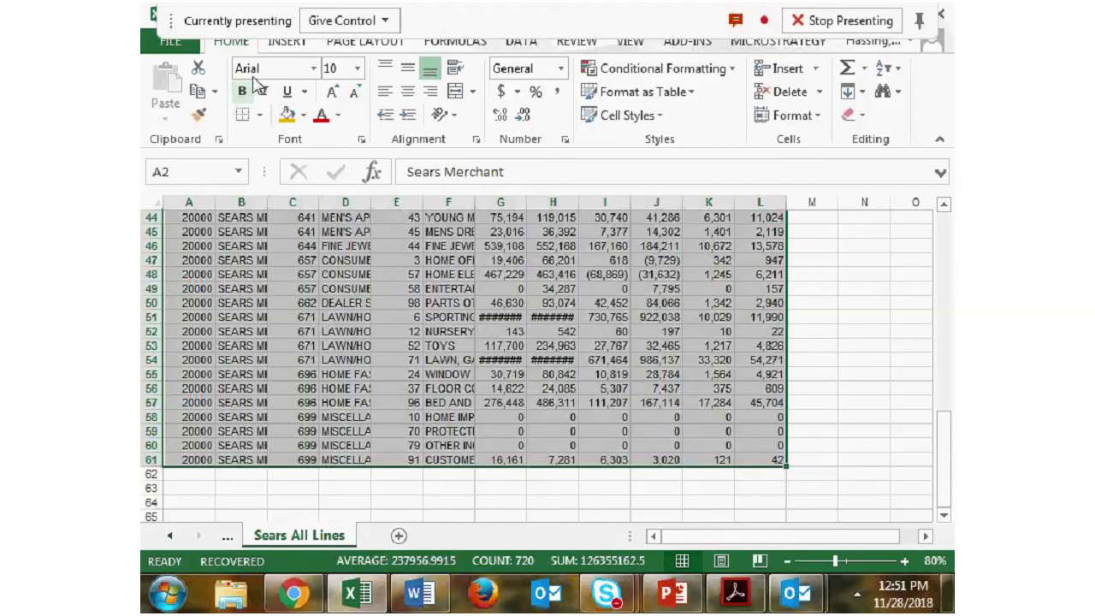
left_click(286, 41)
left_click(162, 115)
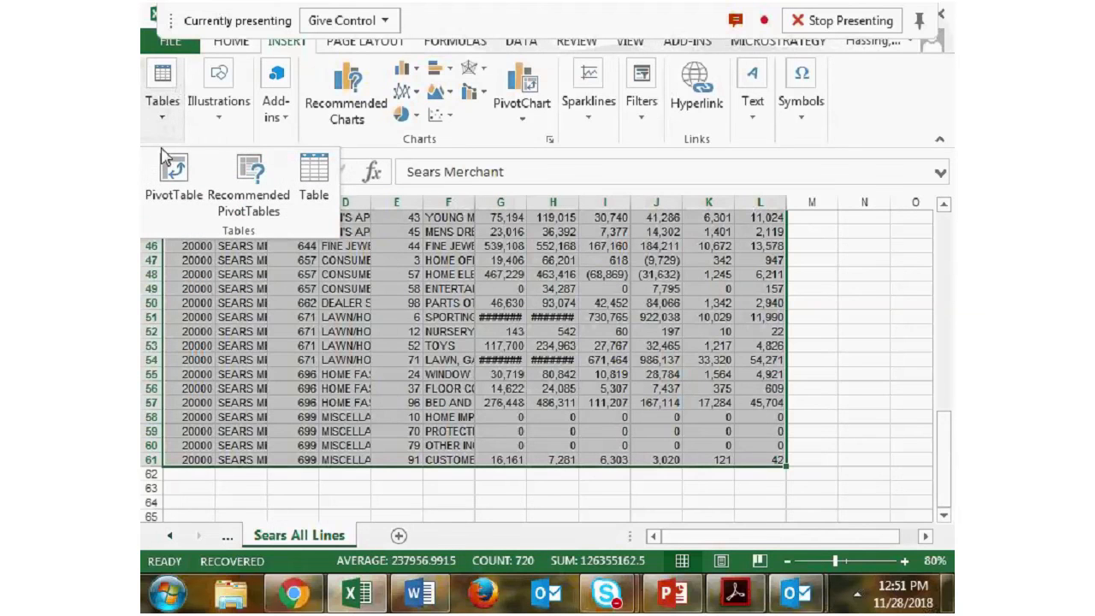
left_click(176, 189)
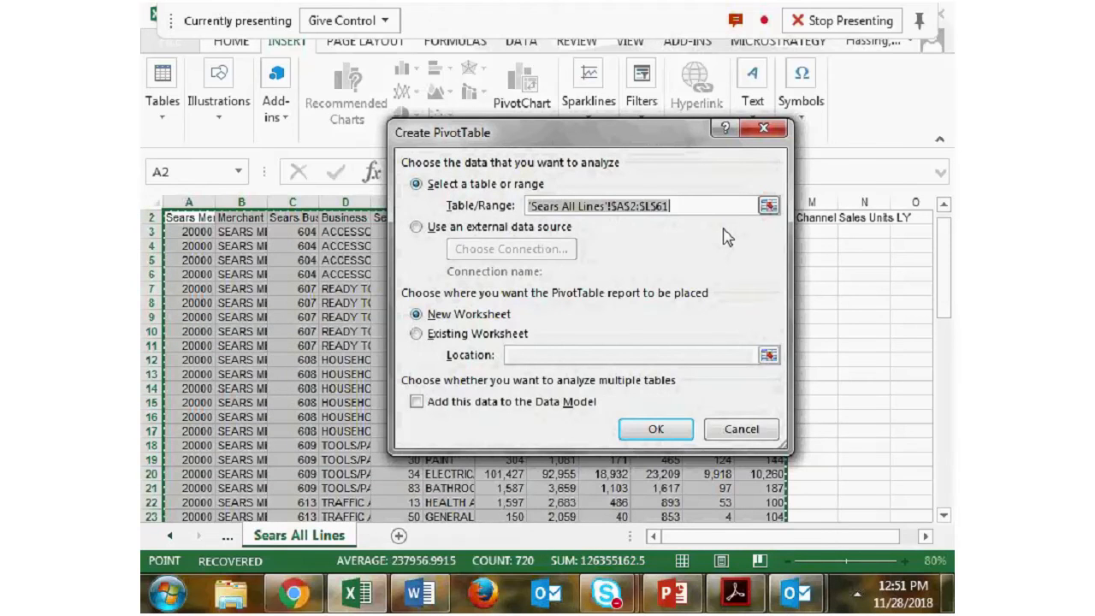
left_click(657, 431)
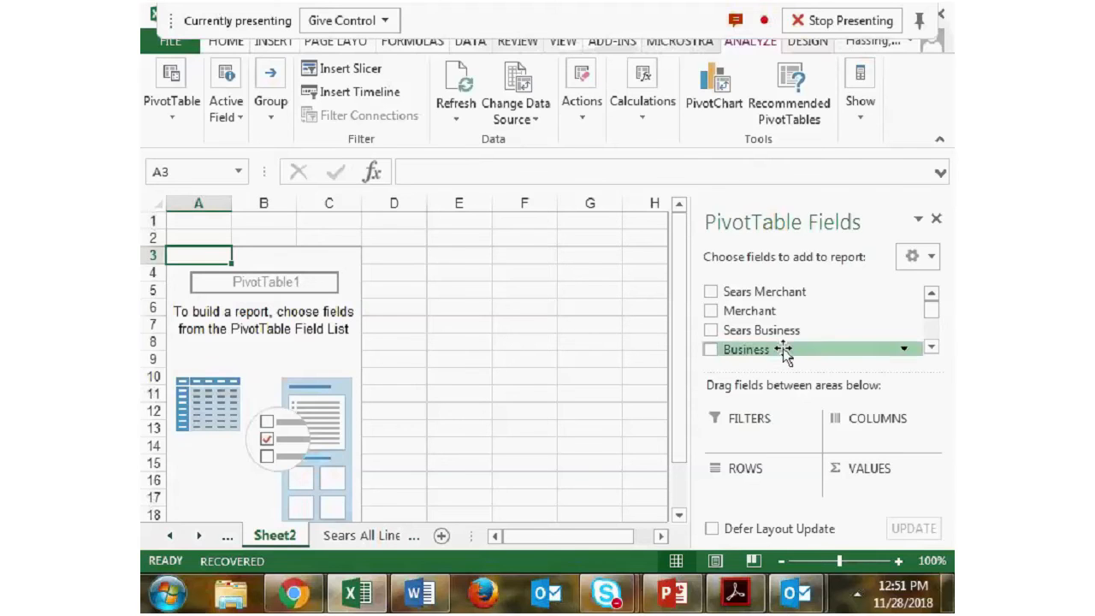
- Look through the available fields of the new, empty pivot table
left_click(931, 343)
left_click(932, 344)
left_click(931, 345)
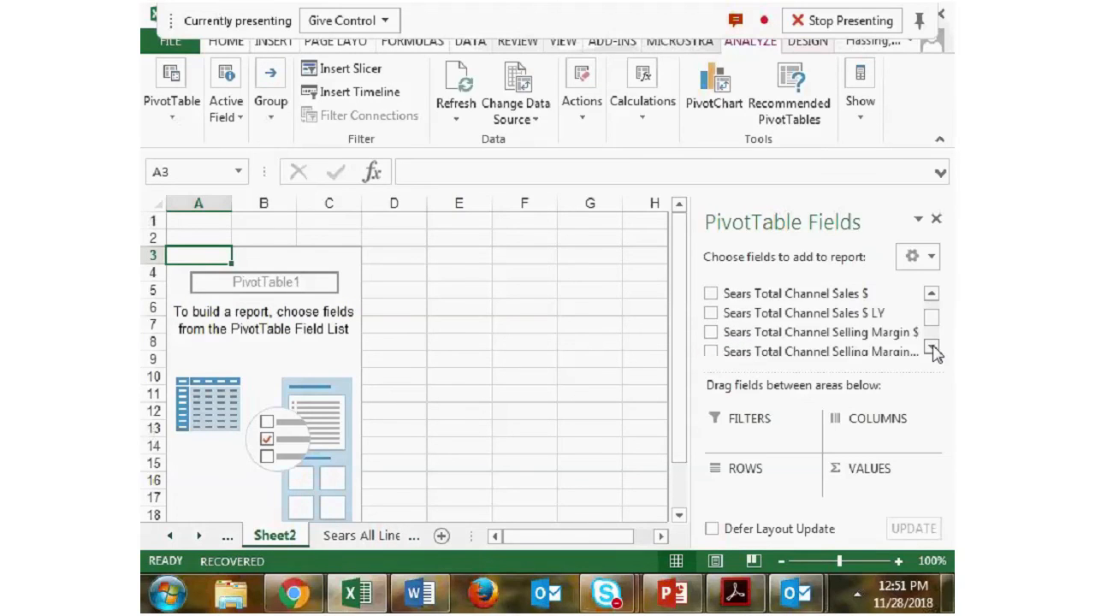
left_click_drag(934, 336, 936, 309)
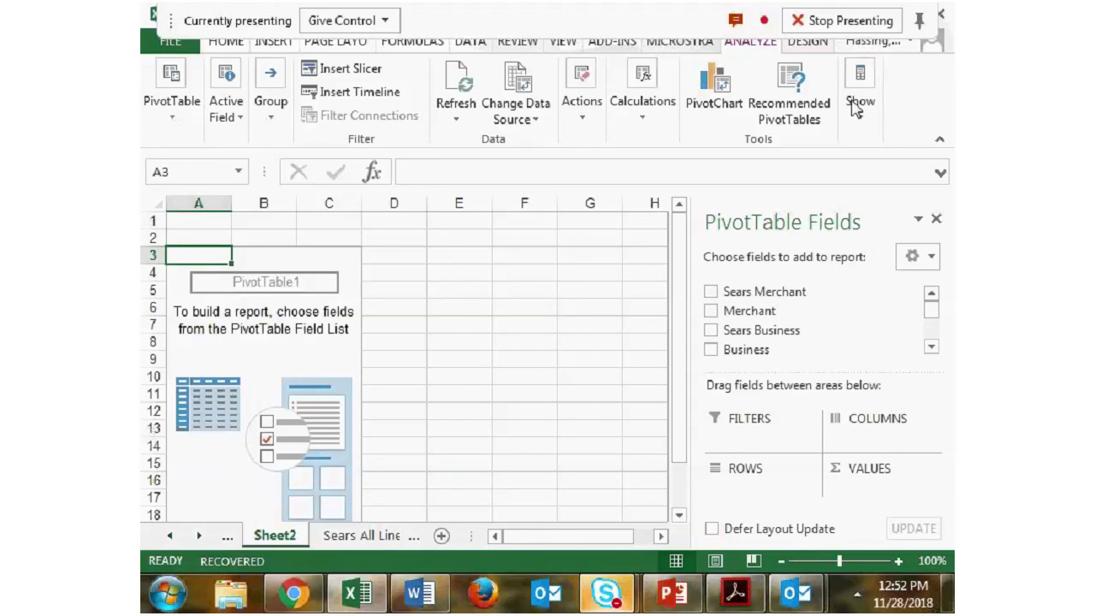
- Switch to the Skype meeting window and view the participants' messages in the conversation
left_click(152, 24)
left_click(152, 24)
left_click(153, 24)
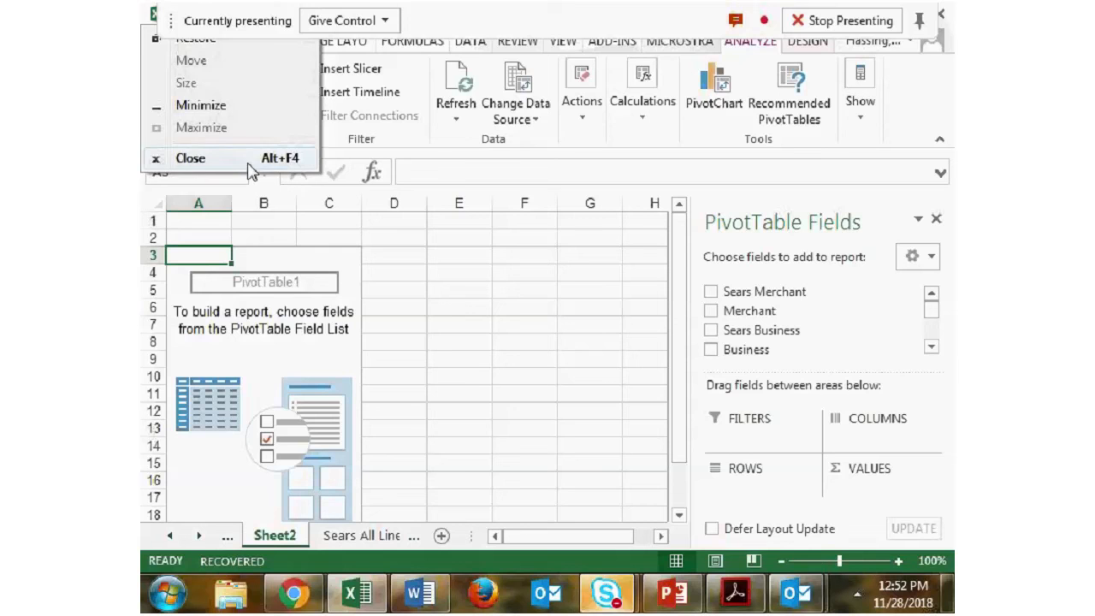
mouse_move(603, 599)
left_click(624, 523)
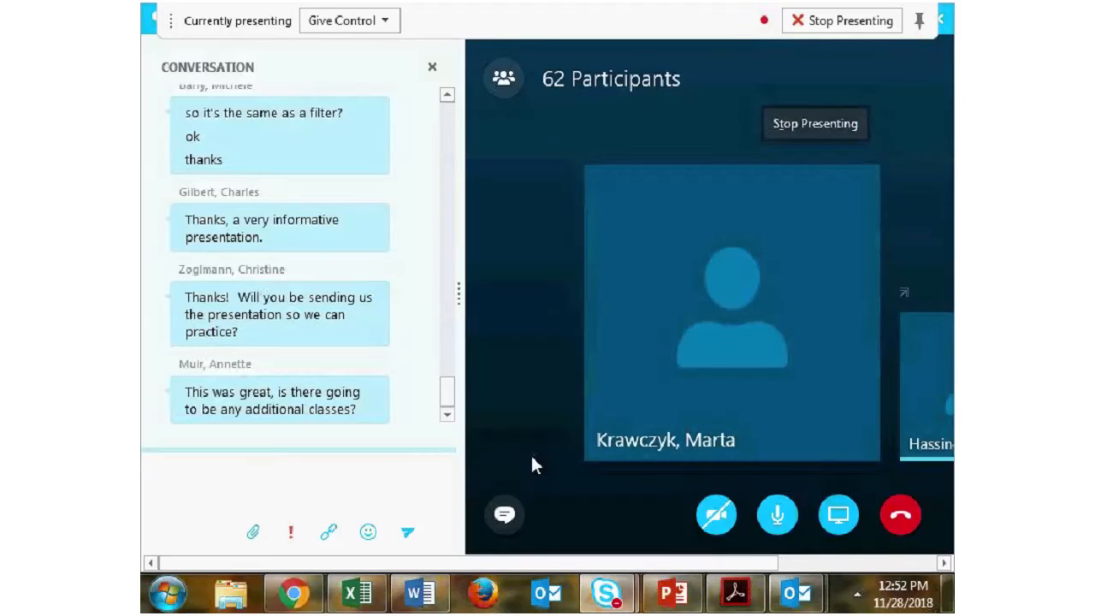
left_click(294, 460)
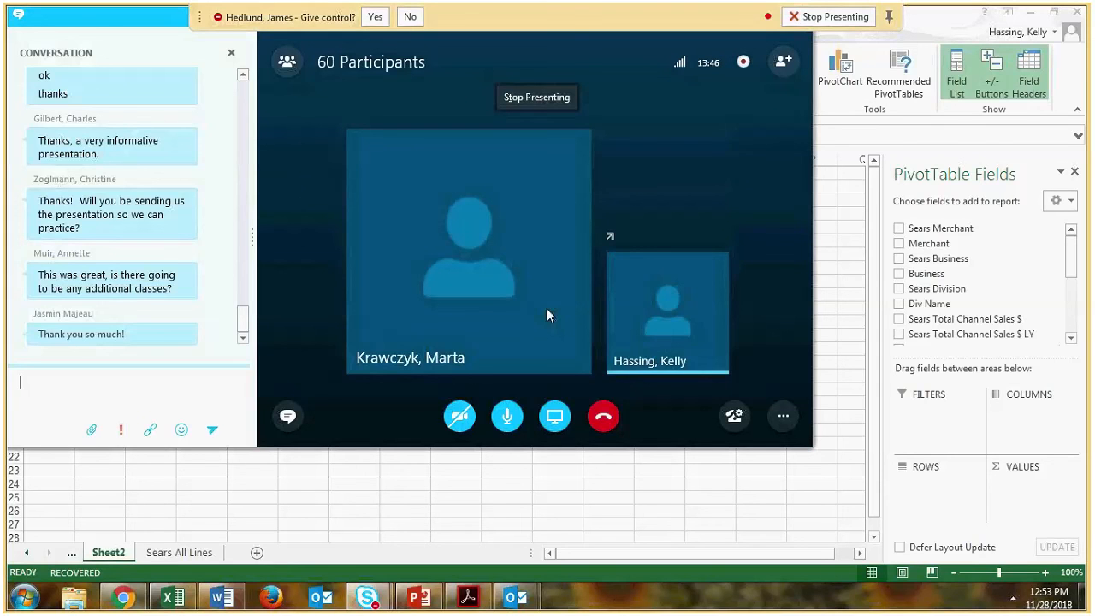
- Grant the participant's request for control in the Skype meeting and stop presenting the screen
left_click(375, 17)
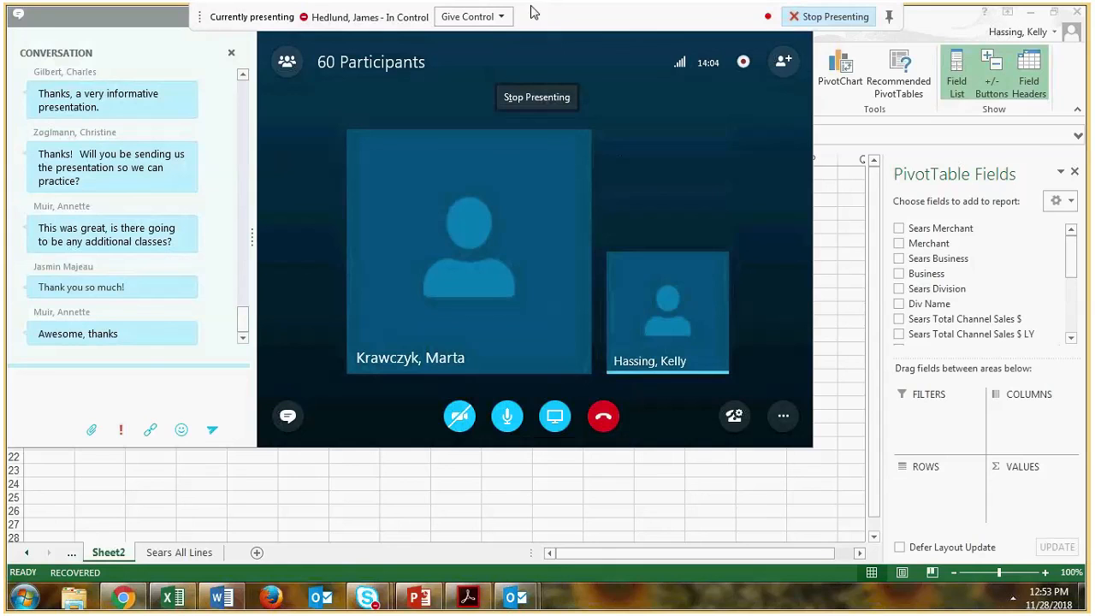
left_click(828, 19)
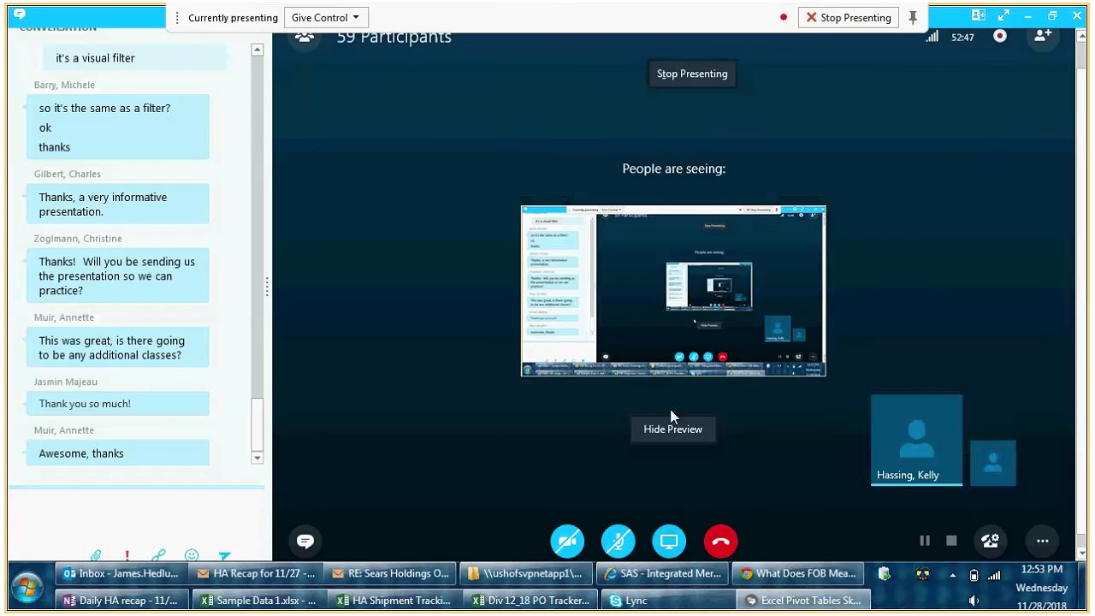
- Unmute the microphone in the Skype meeting and switch to the Div 12_18 PO Tracker workbook in Excel
left_click(618, 540)
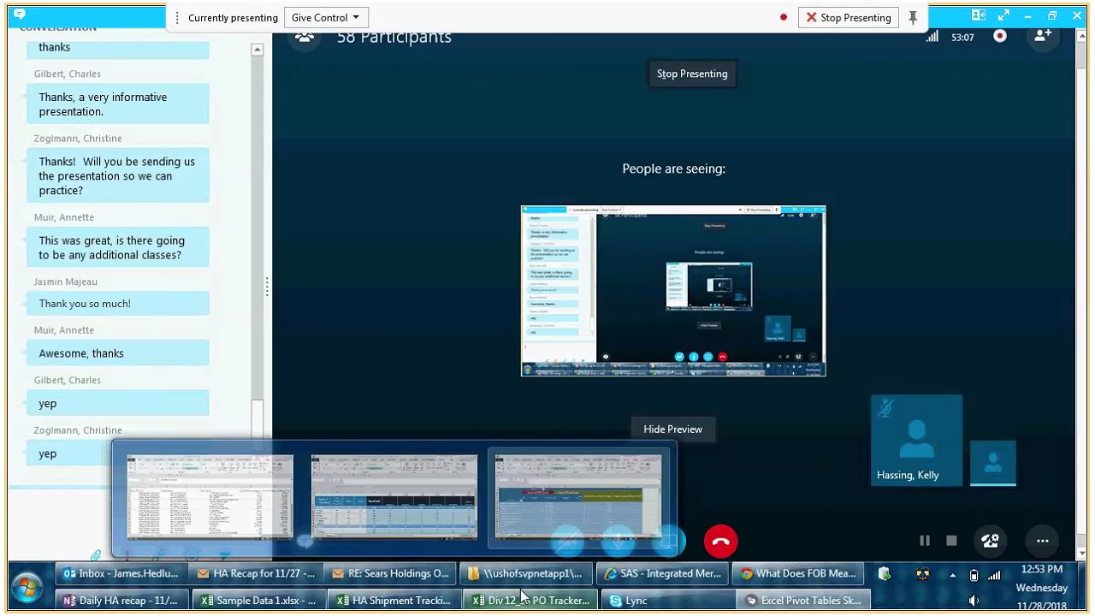
mouse_move(520, 607)
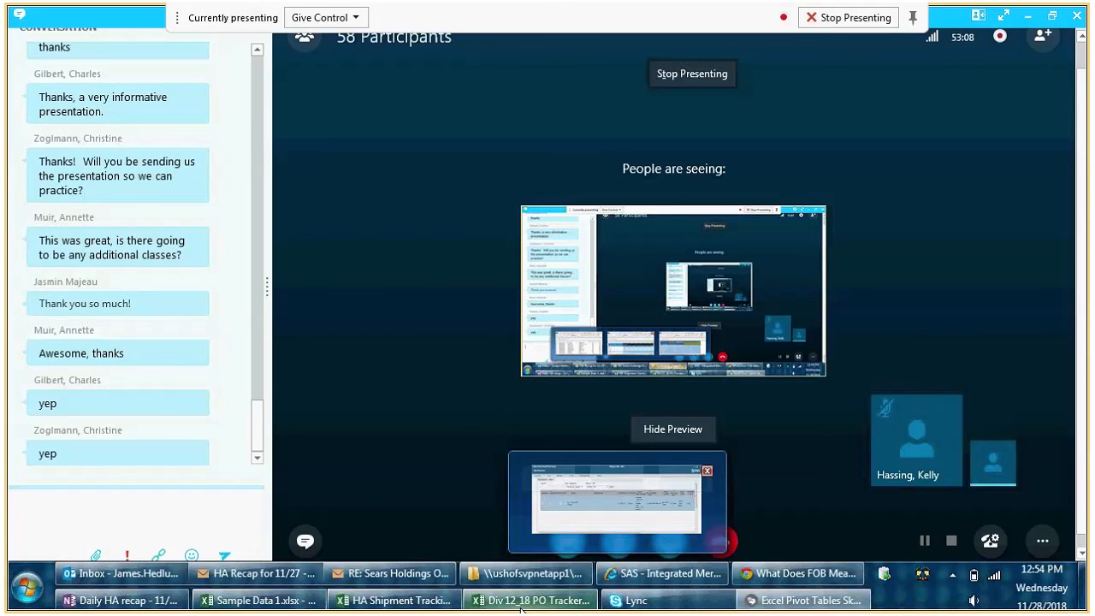
left_click(520, 607)
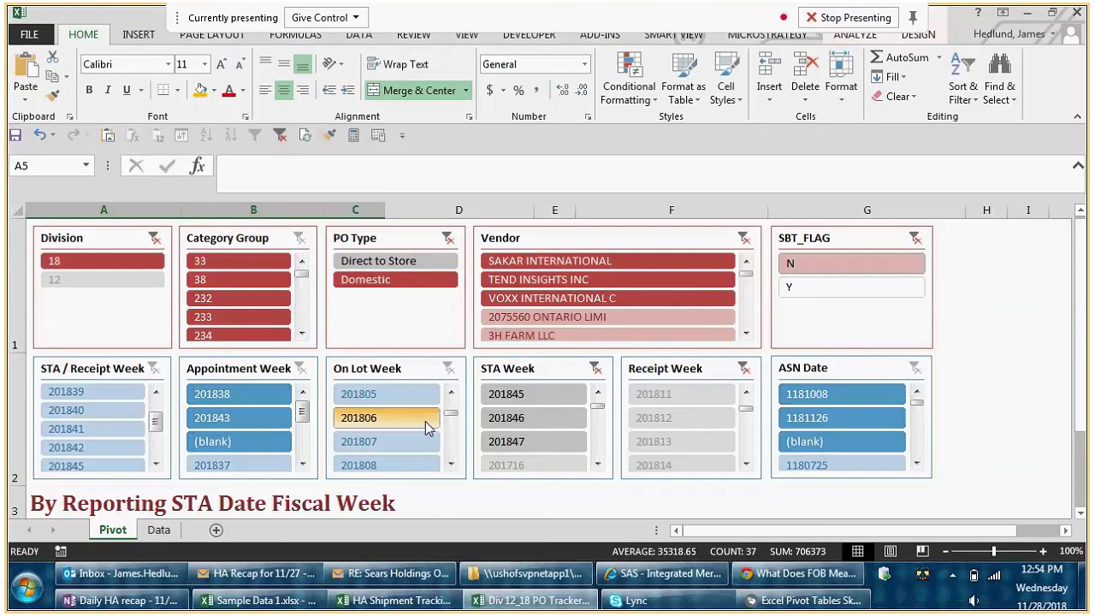
- Collapse the ribbon and look over the slicers and the STA week pivot table on the Pivot sheet
scroll(425, 421, "down", 1, "ctrl")
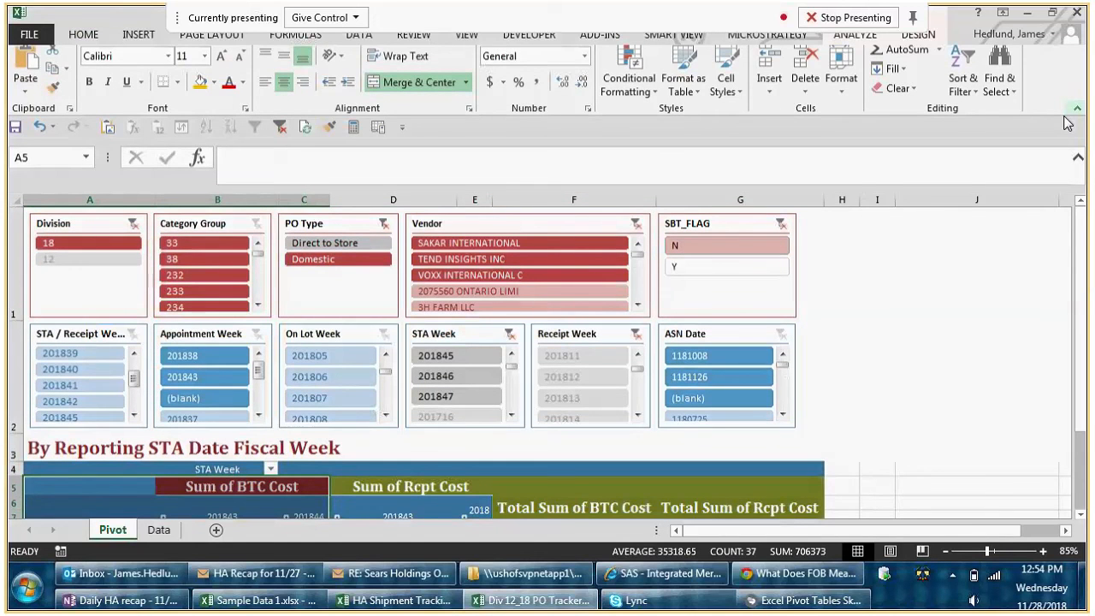
left_click(1076, 109)
scroll(547, 319, "up", 1, "ctrl")
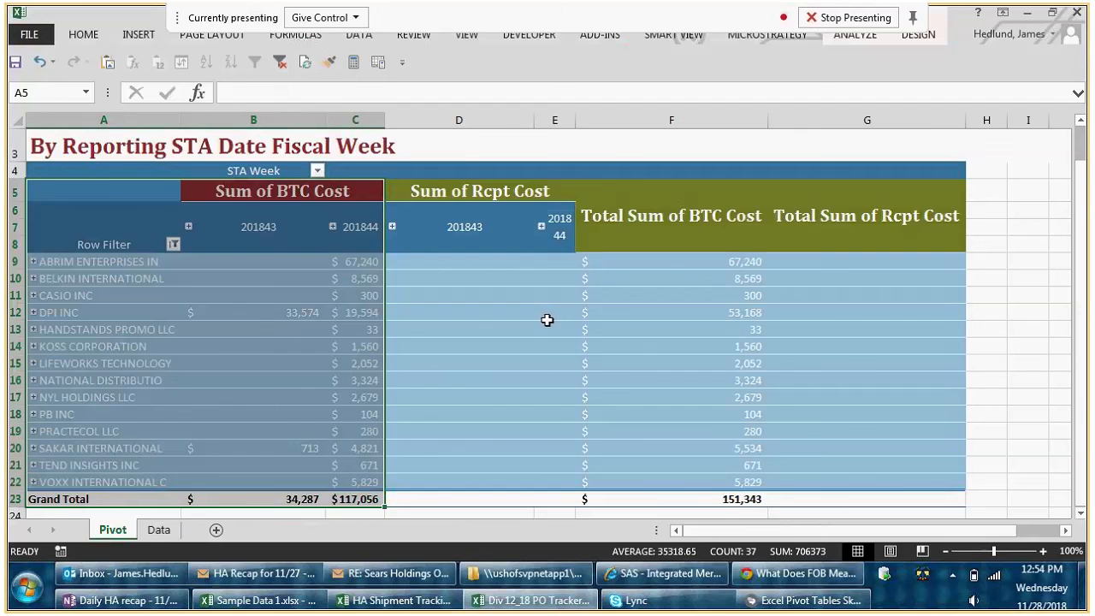
scroll(547, 319, "up", 1)
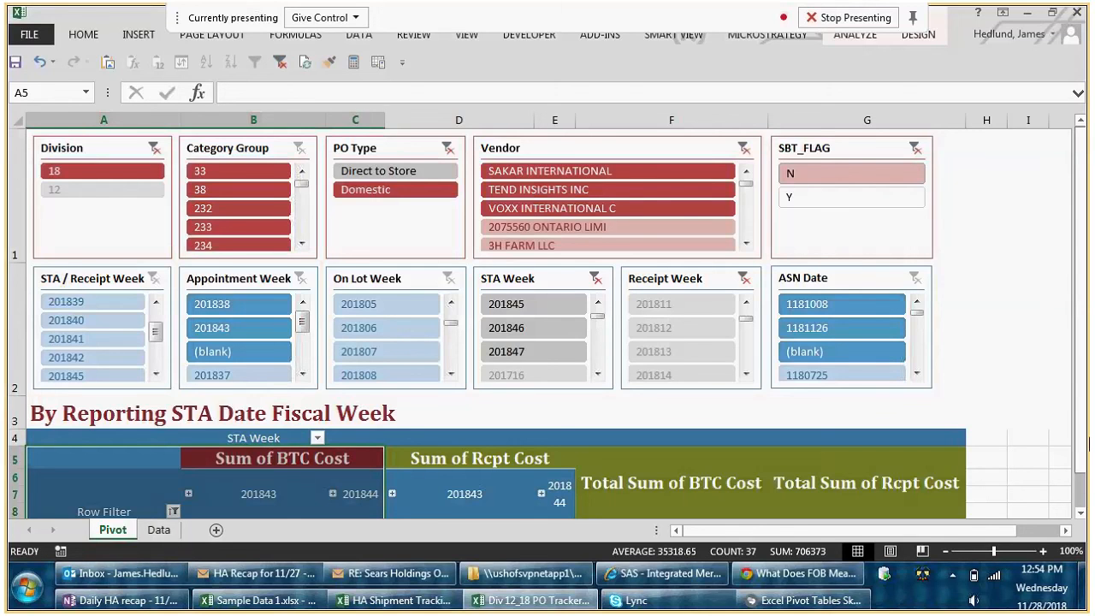
left_click_drag(1084, 478, 1087, 500)
- Open the Data sheet and look across the source table's columns from PO Create Date to BTC Qty
left_click(158, 529)
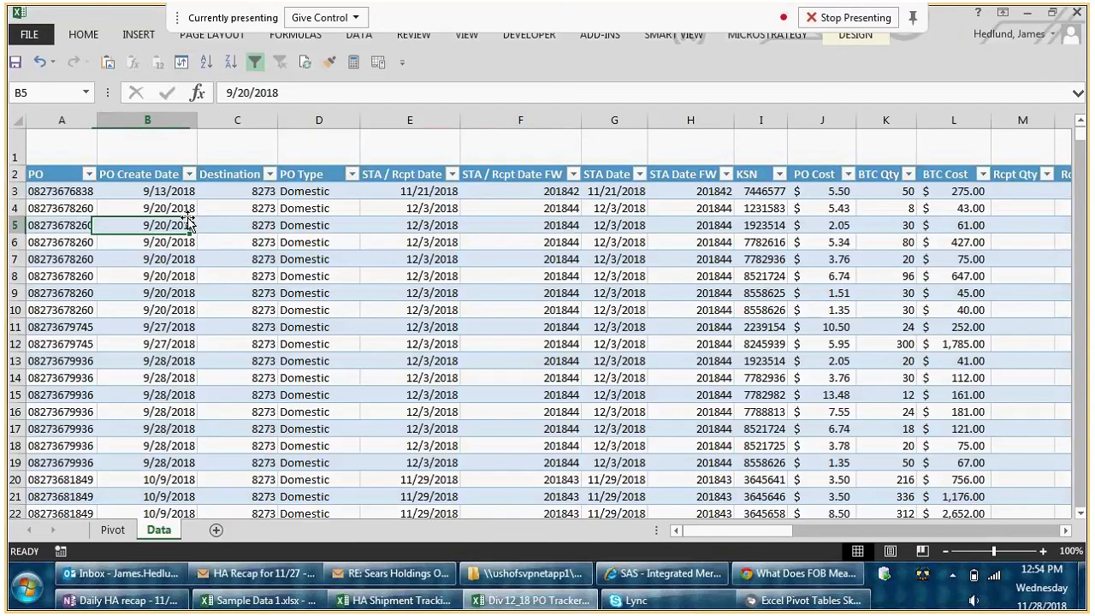
key("Right")
key("Right")
key("Right")
key("Right")
key("Right")
key("Right")
key("Right")
key("Right")
key("Right")
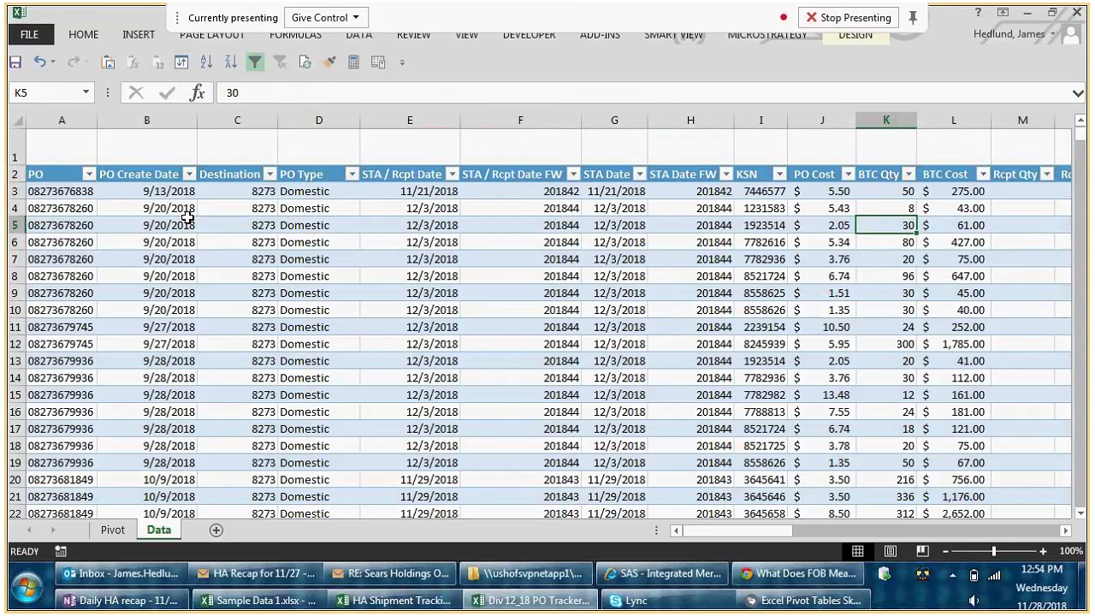
key("Left")
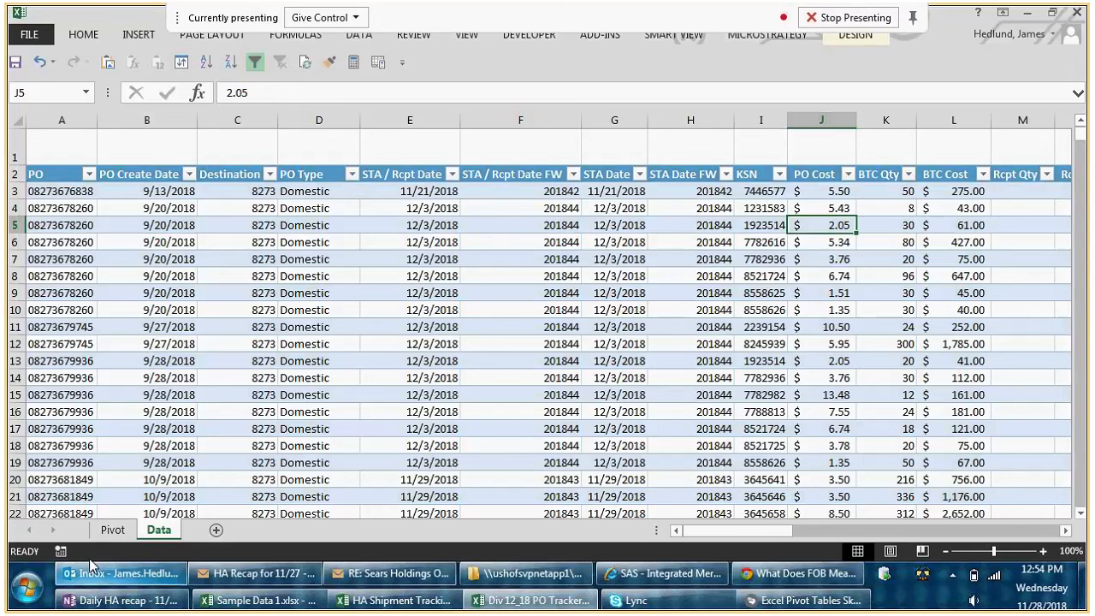
- Return to the Pivot sheet and clear all filters on the pivot table and its slicers
left_click(112, 530)
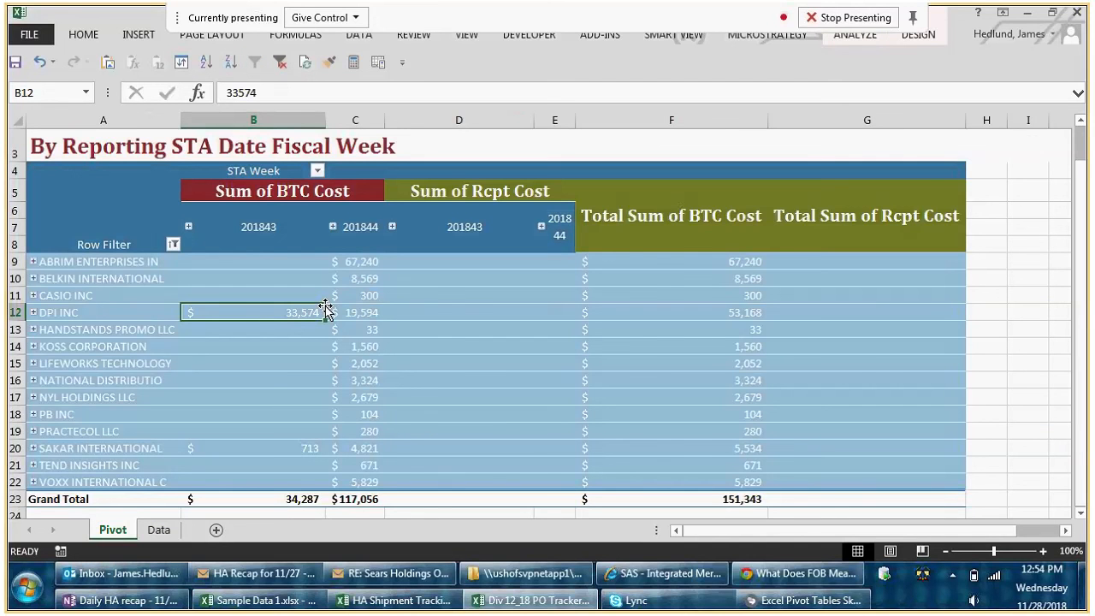
mouse_move(325, 296)
scroll(303, 391, "up", 1)
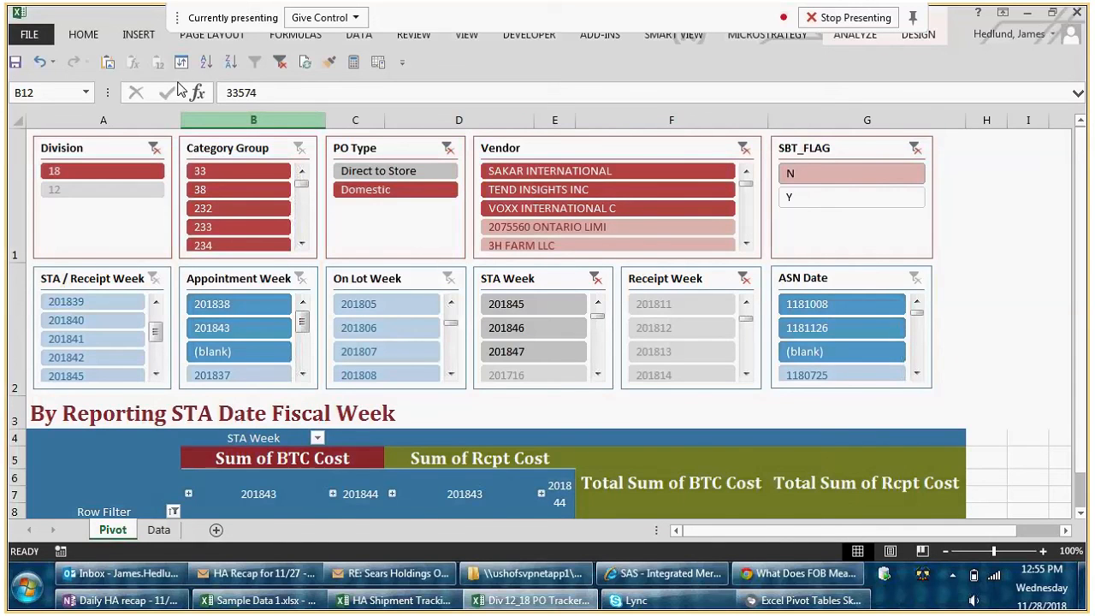
left_click(280, 63)
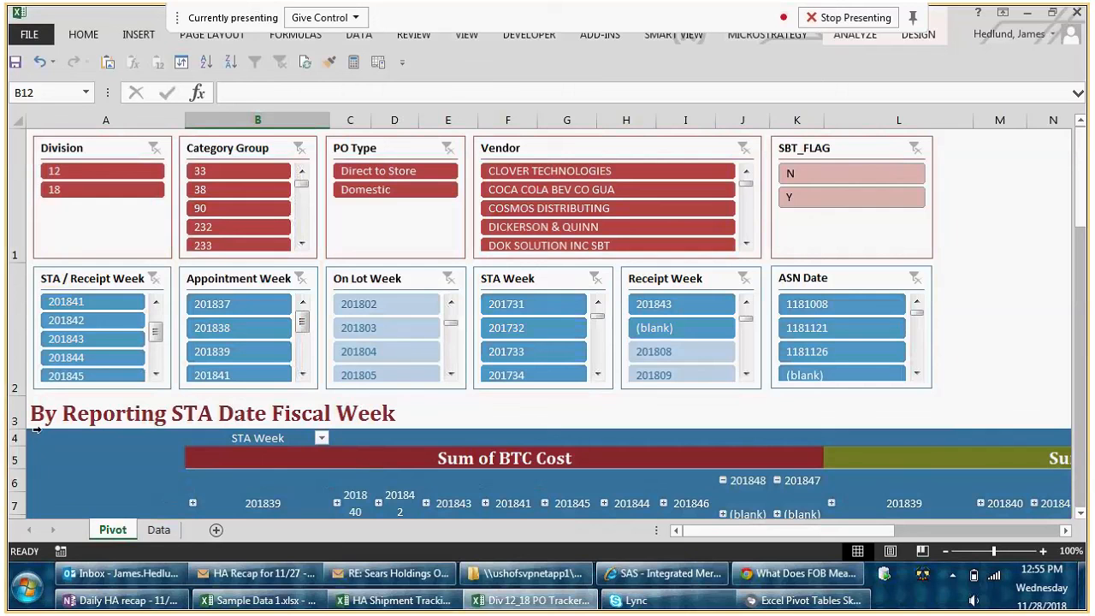
- Use the slicers to filter the pivot table to Division 18 and exclude the vendor DOK SOLUTION INC SBT
left_click(119, 190)
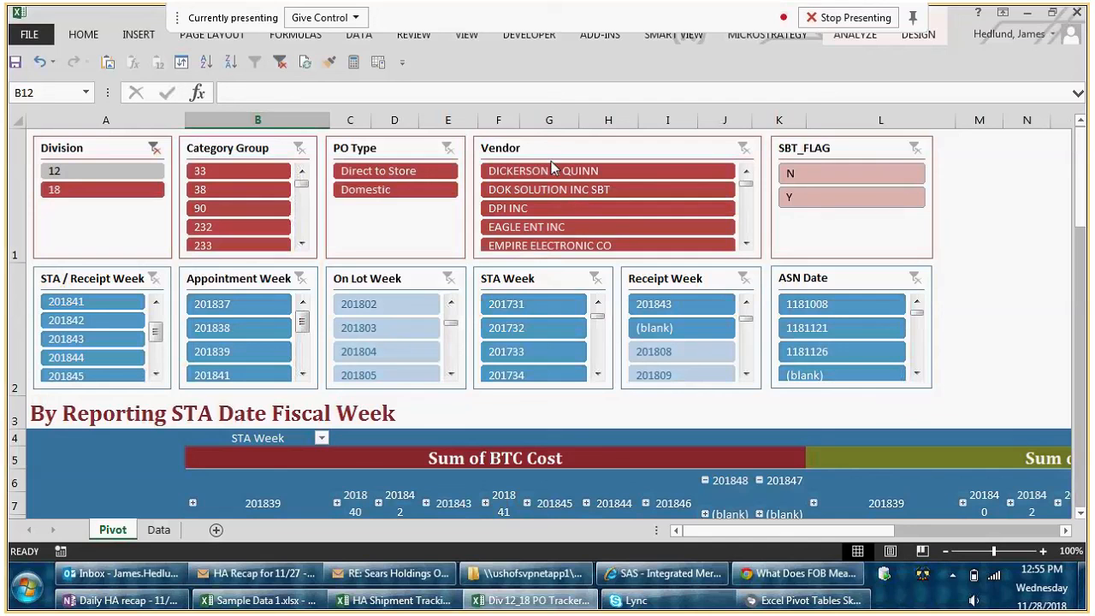
left_click(608, 191, "ctrl")
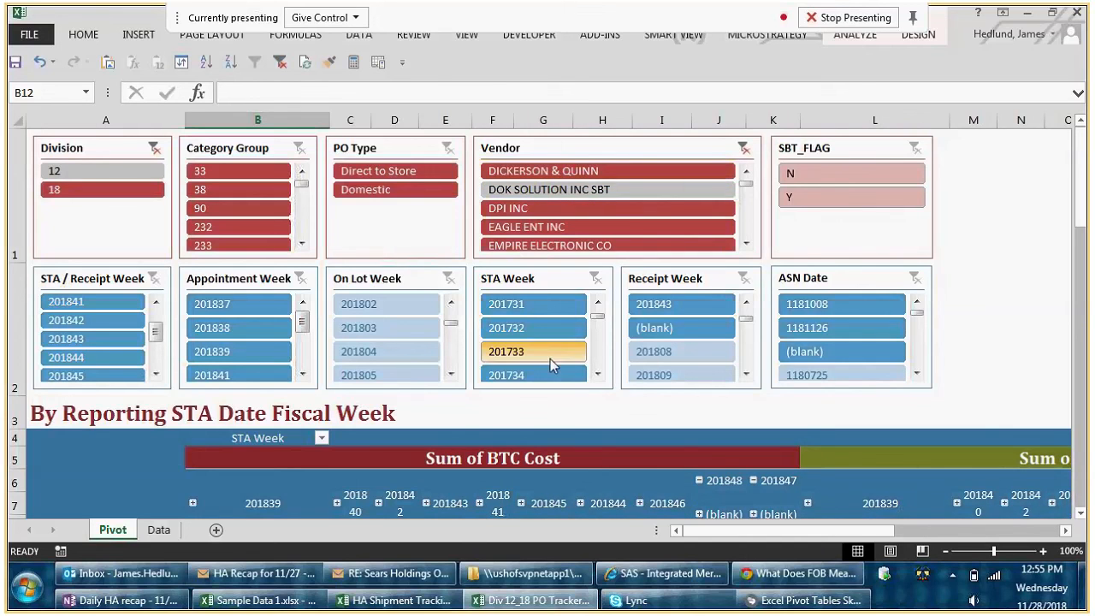
scroll(570, 381, "down", 1)
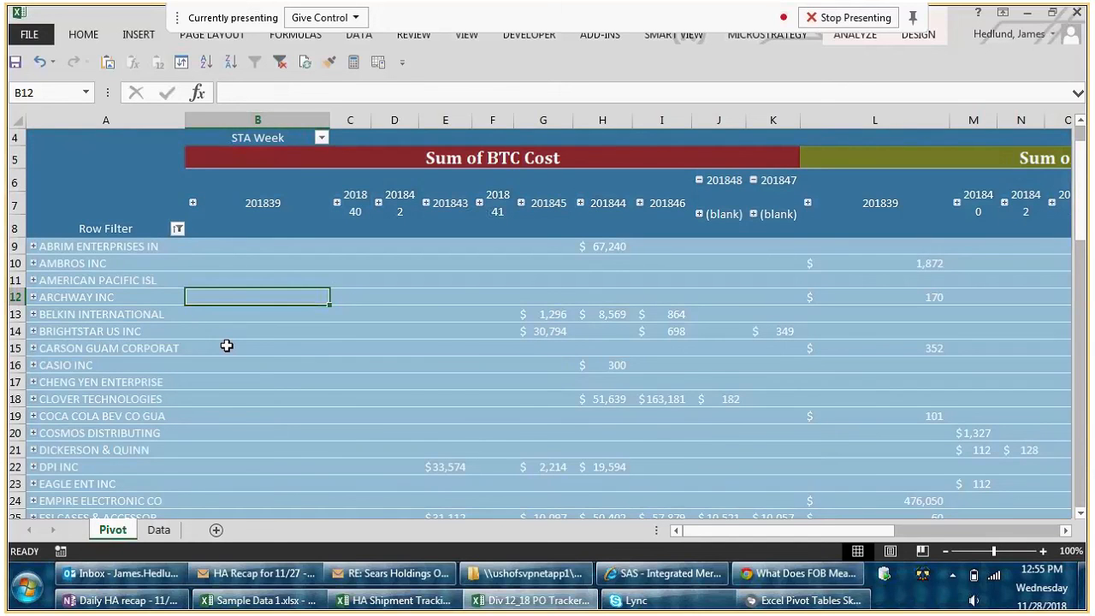
scroll(227, 345, "up", 1)
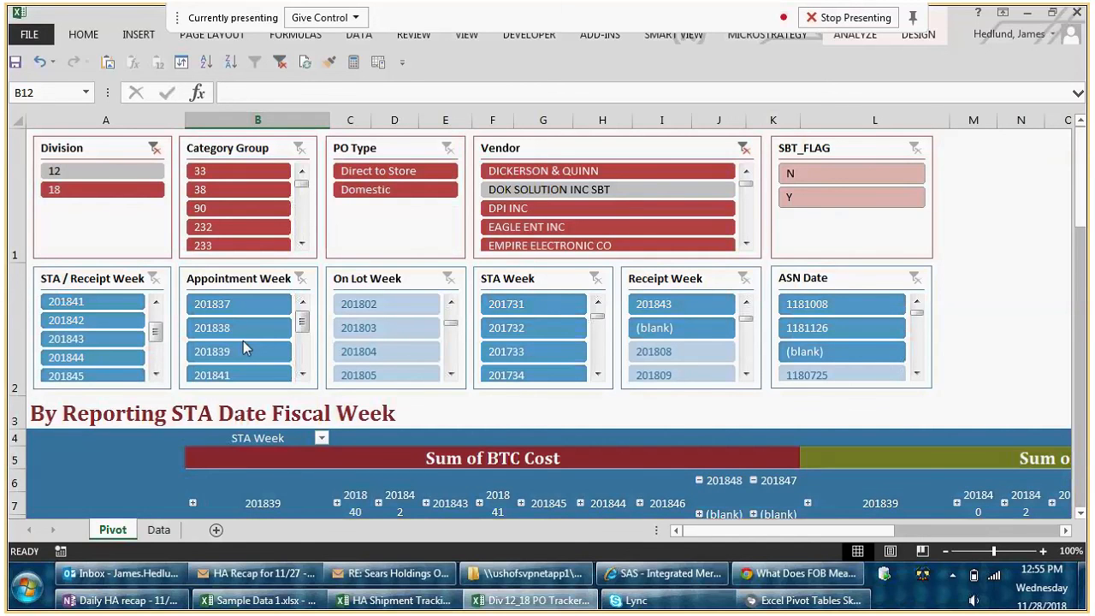
- Look through the vendor list in the pivot table's row filter and close it without changing the selection
scroll(249, 319, "down", 1)
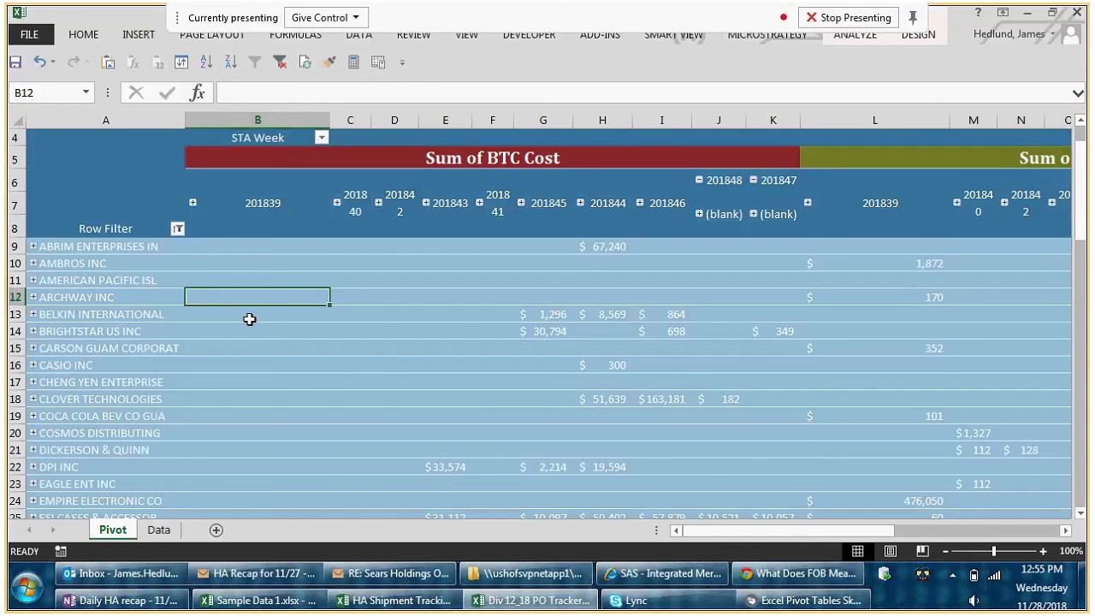
left_click(144, 245)
left_click(177, 229)
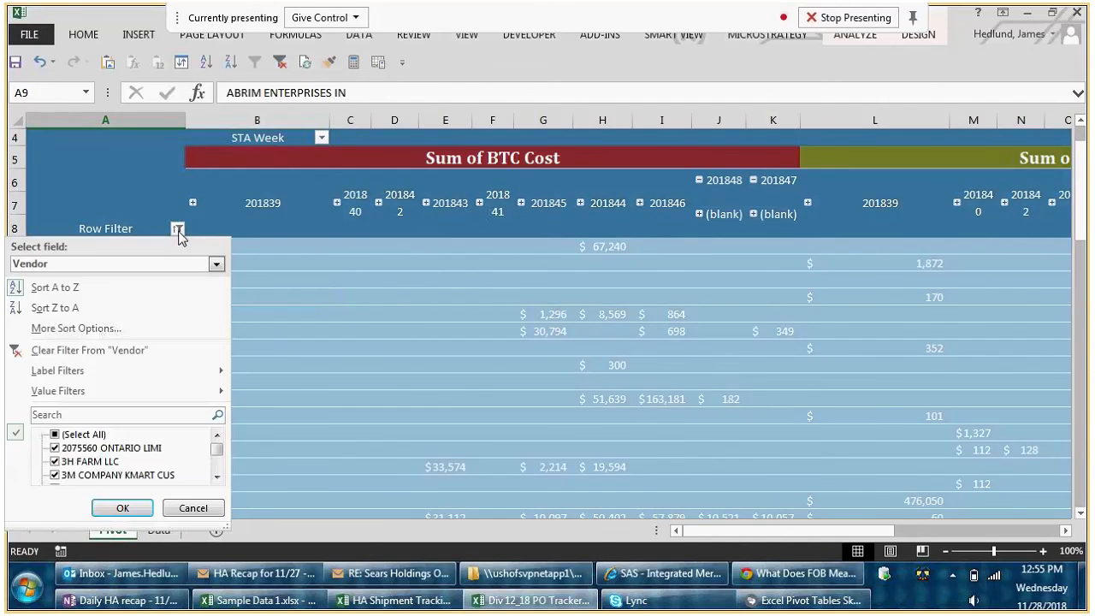
left_click_drag(217, 449, 217, 476)
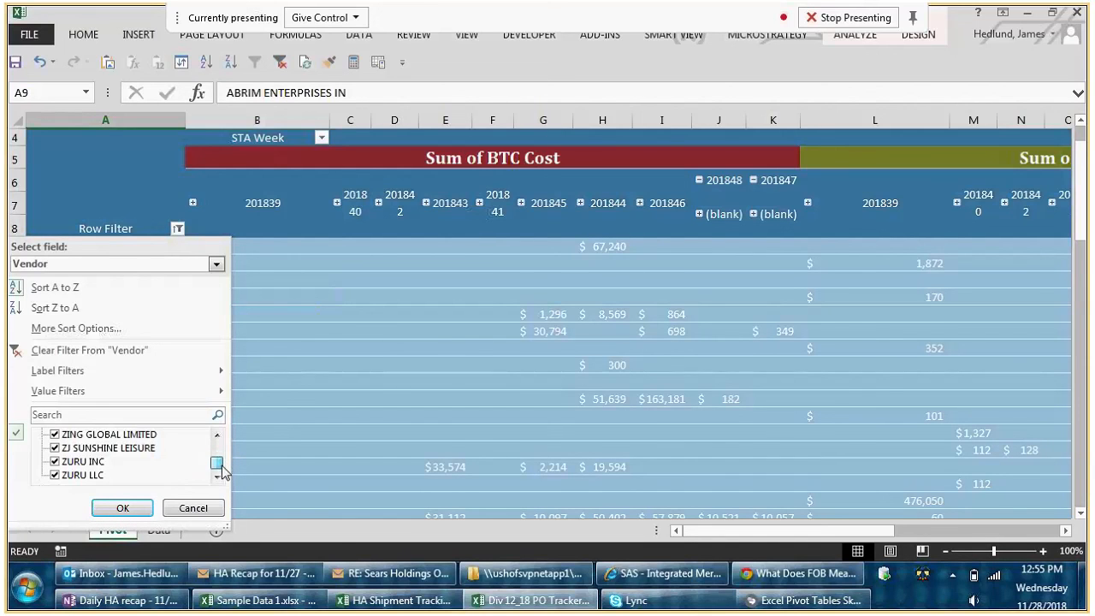
left_click(194, 508)
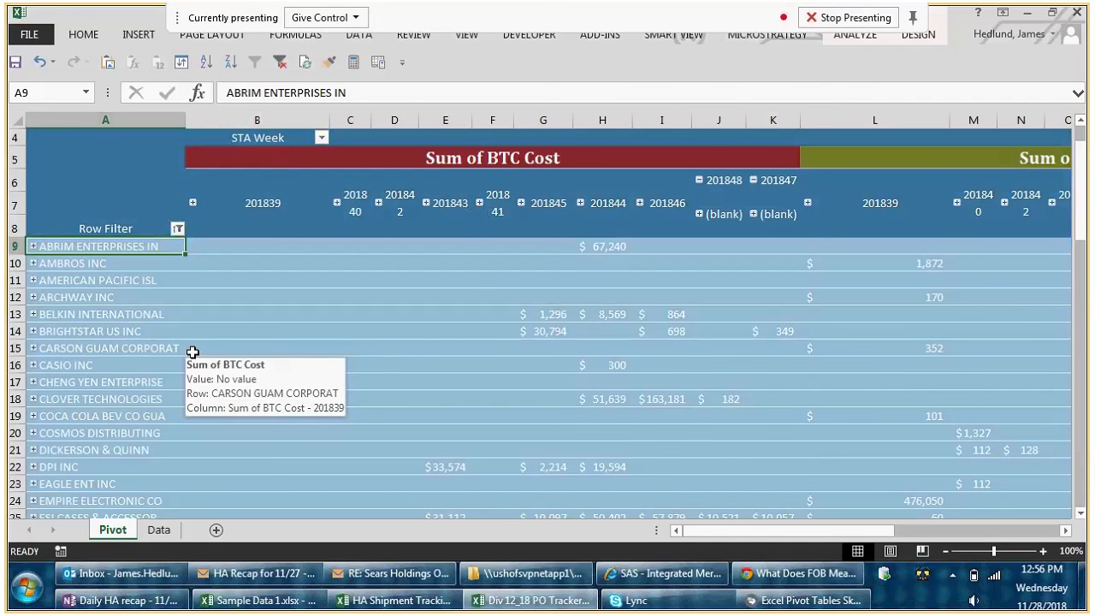
scroll(201, 346, "up", 1)
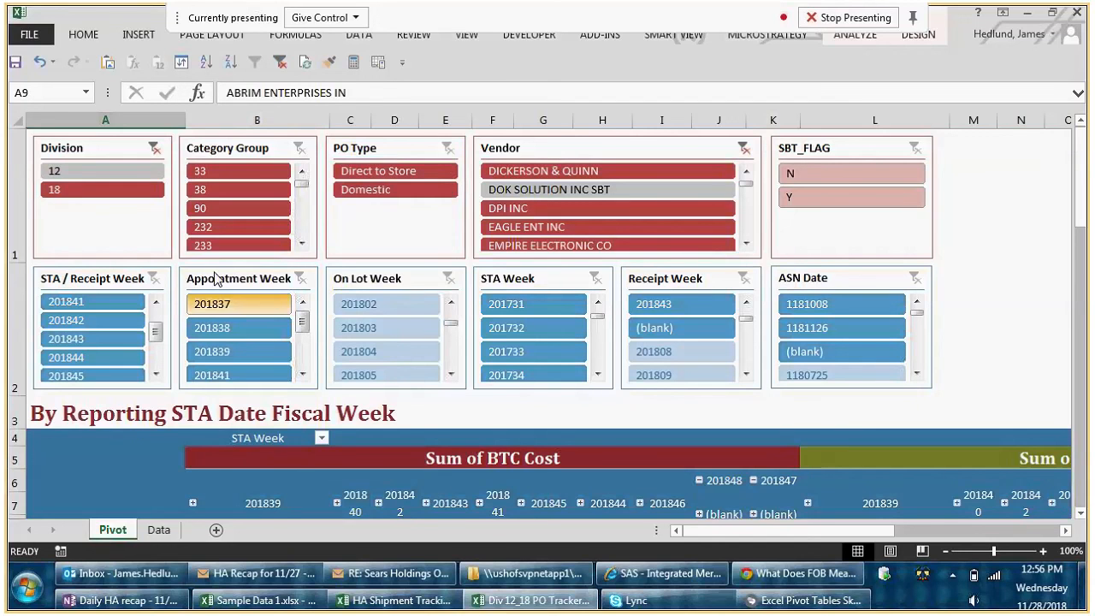
- Preview alternative PivotTable styles on the pivot table, such as the red one, without applying any
mouse_move(791, 608)
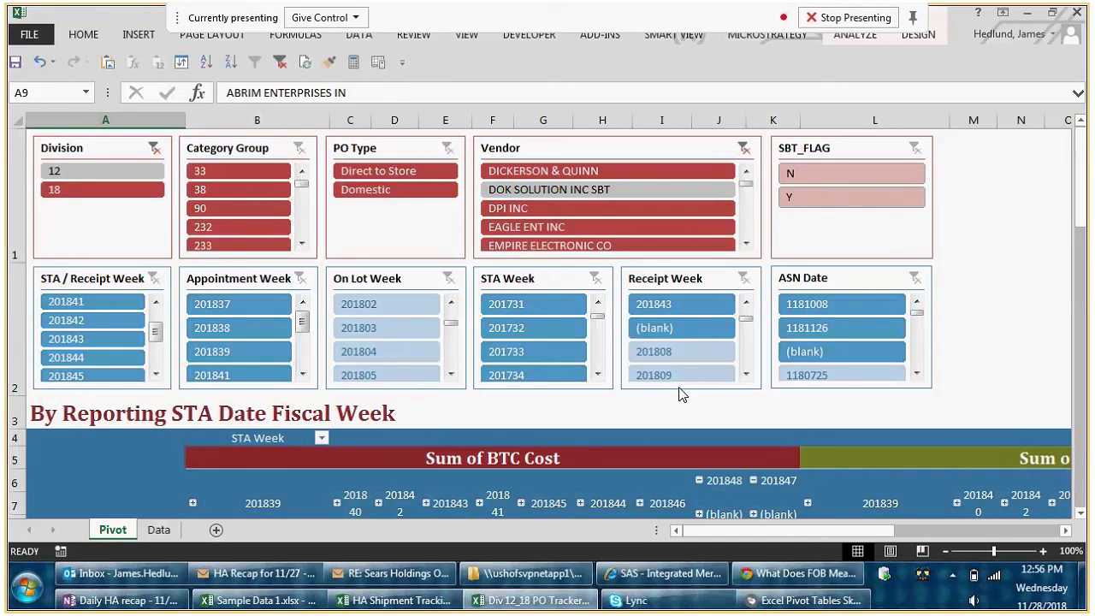
left_click(918, 34)
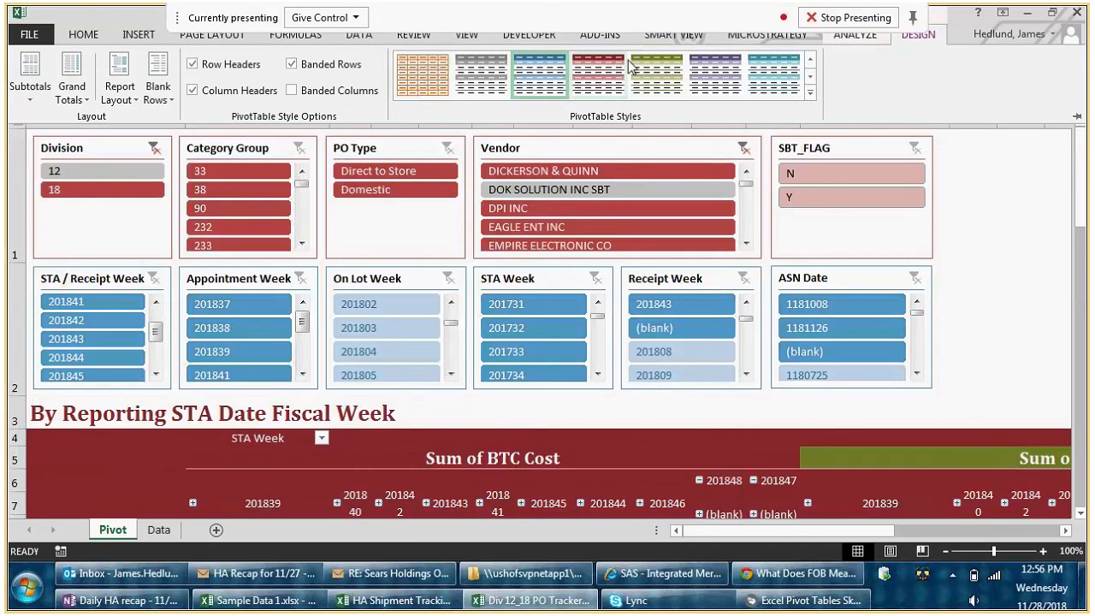
left_click(865, 248)
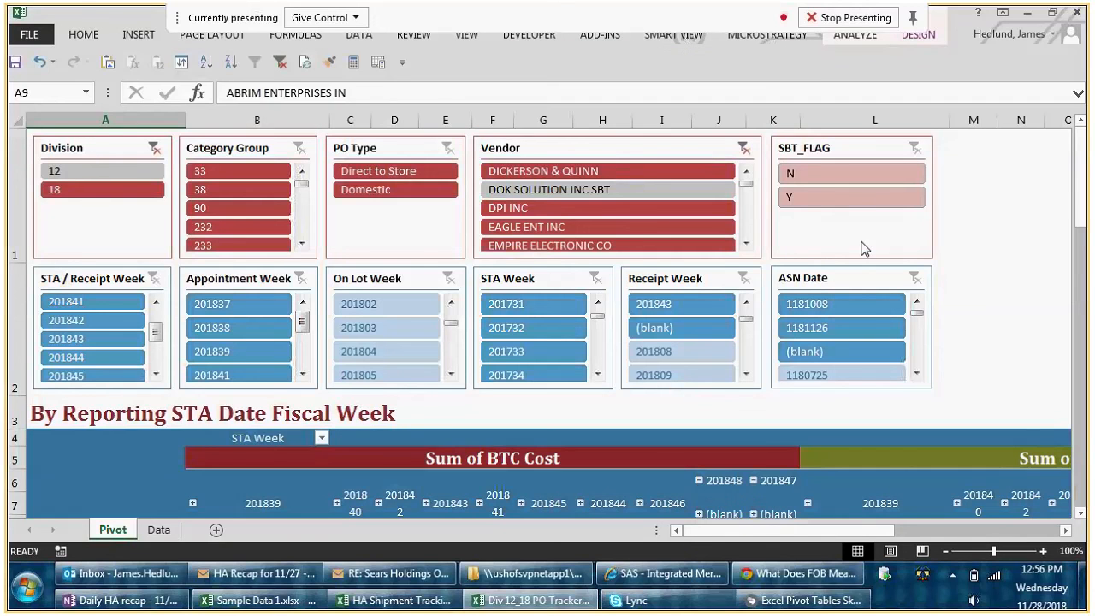
- Try the purple slicer style on the SBT_FLAG slicer and switch it back to the red style
left_click(810, 239)
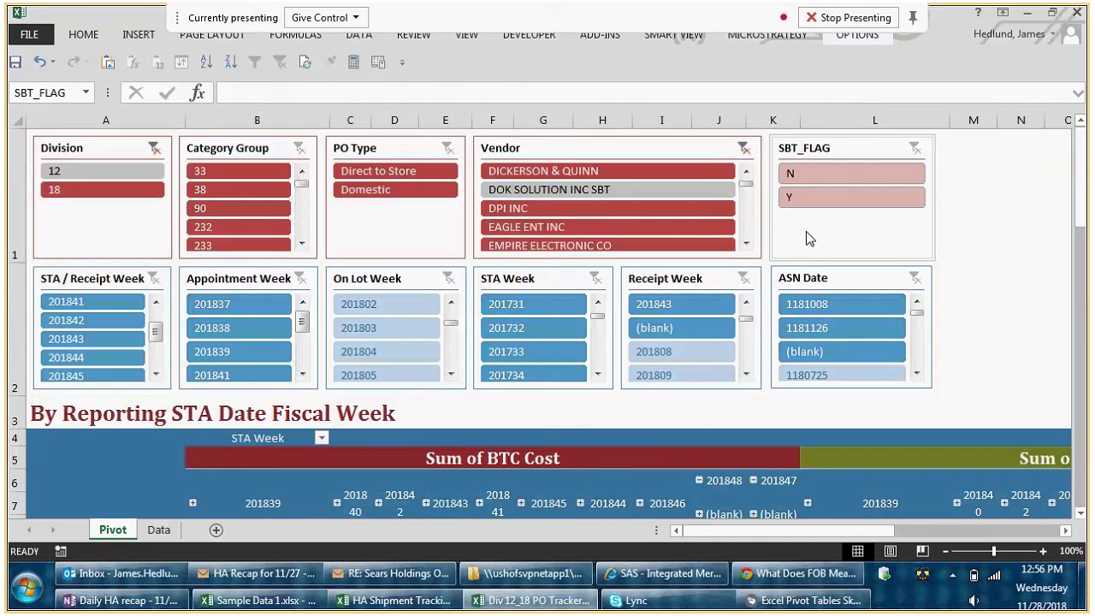
left_click(857, 35)
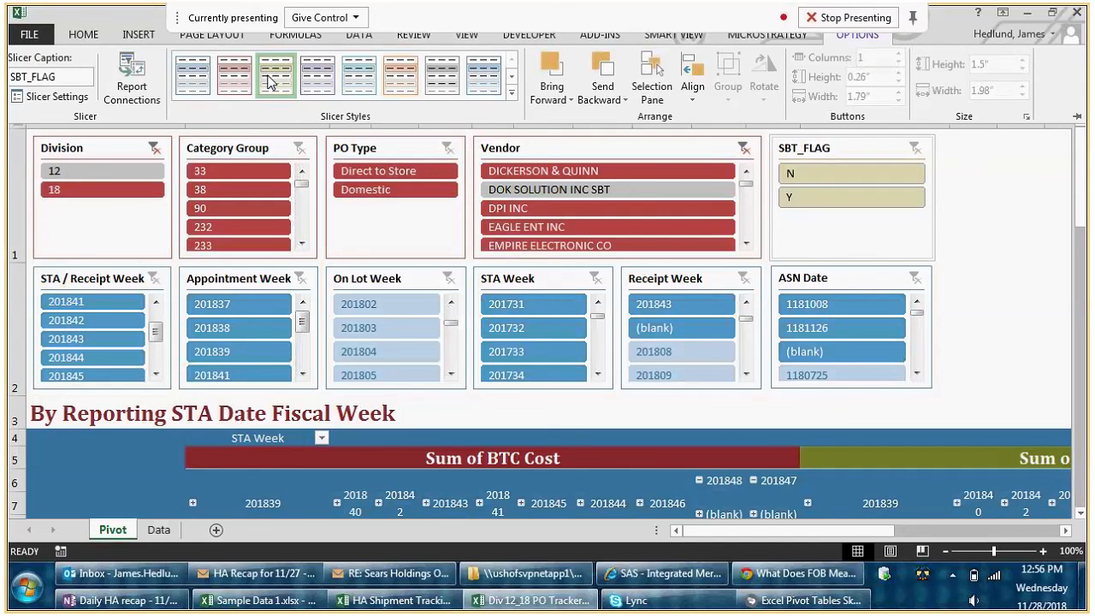
left_click(319, 77)
left_click(234, 77)
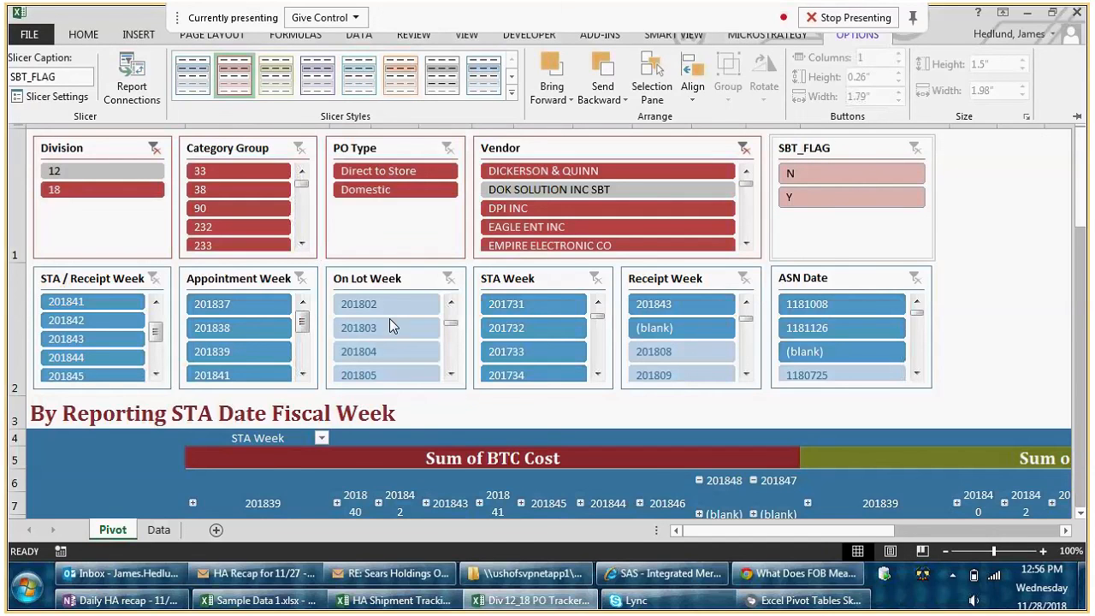
left_click(735, 488)
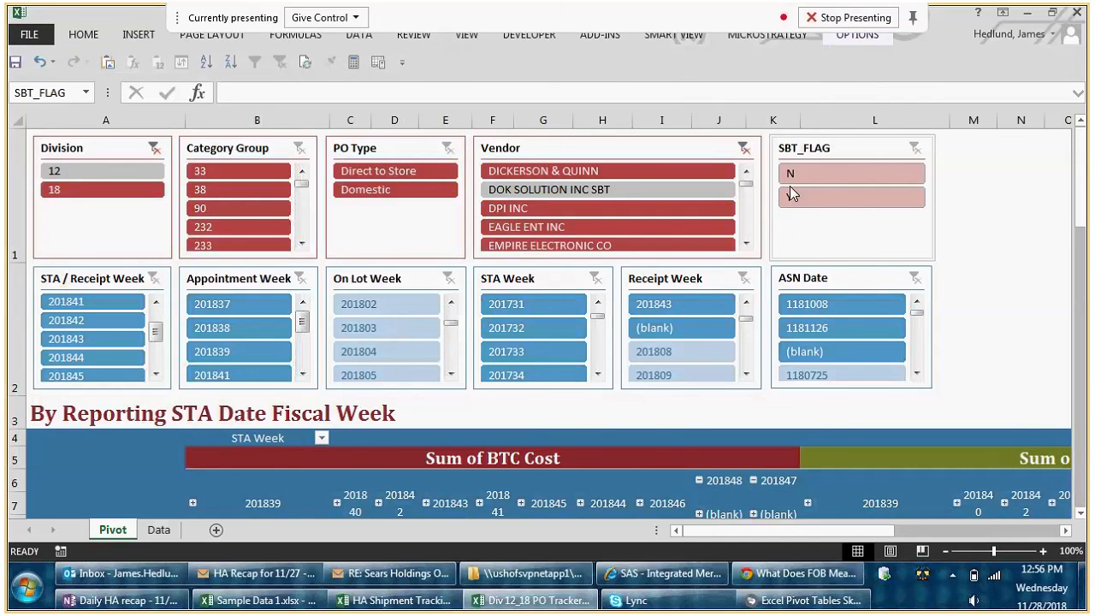
left_click(866, 38)
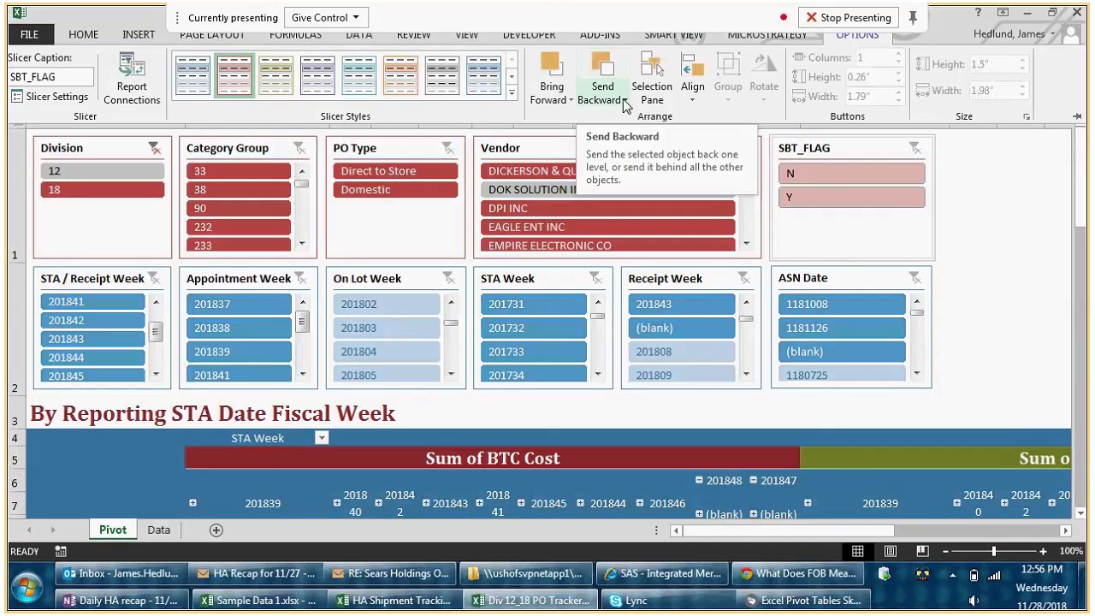
left_click(224, 93)
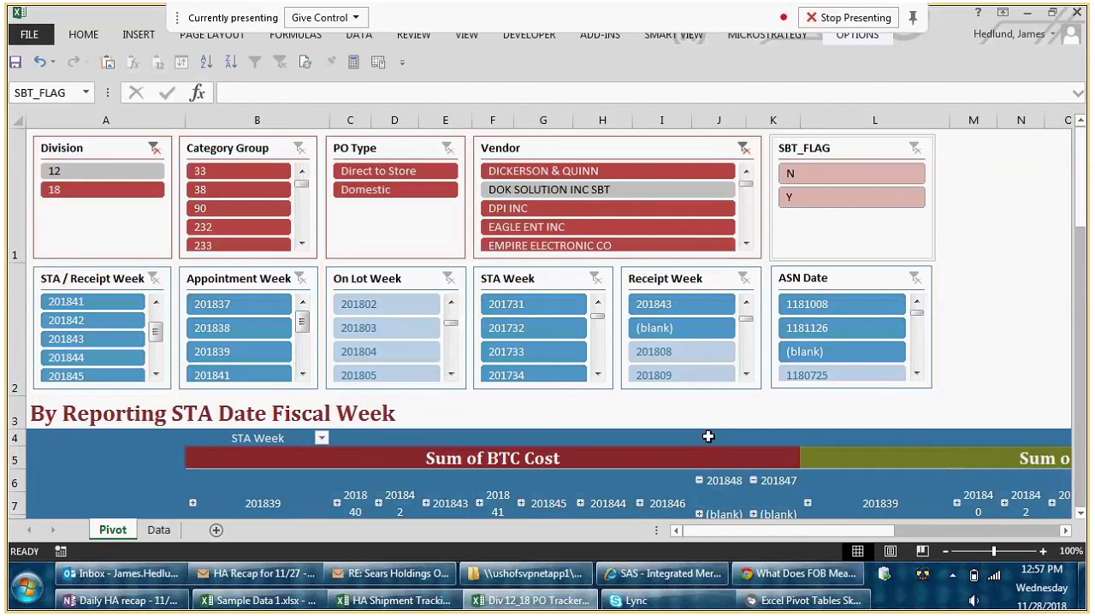
- Switch to the Skype meeting window and check who is recording the meeting
left_click(795, 610)
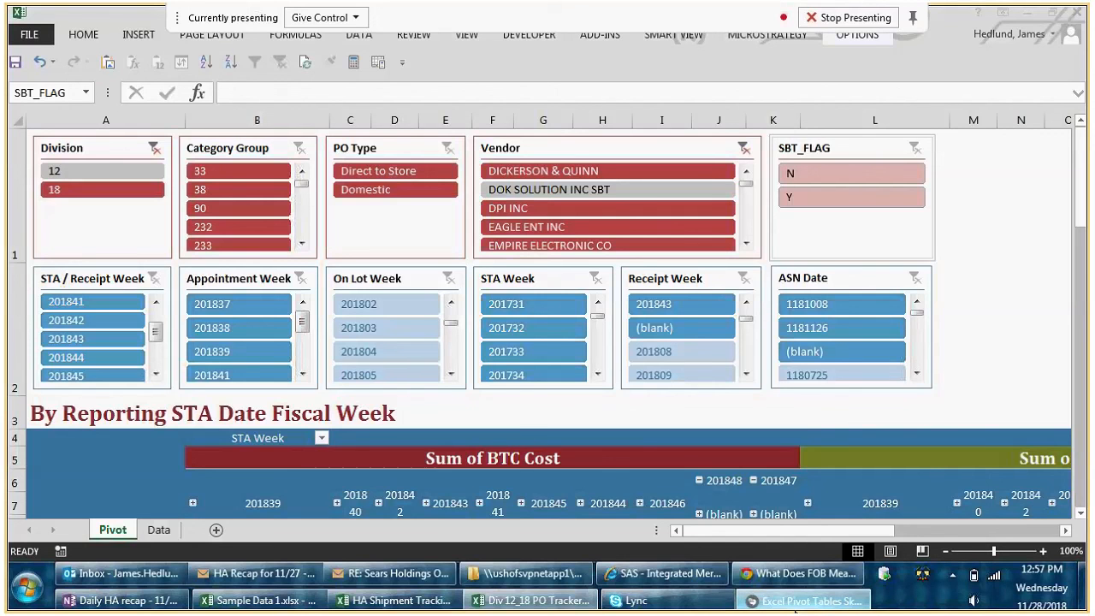
mouse_move(1004, 44)
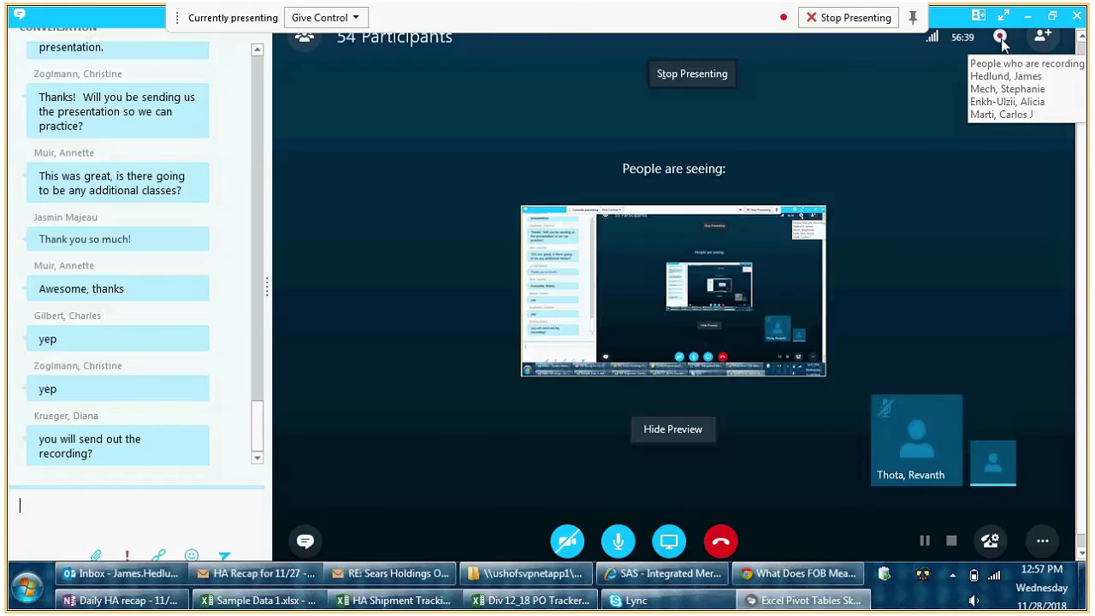